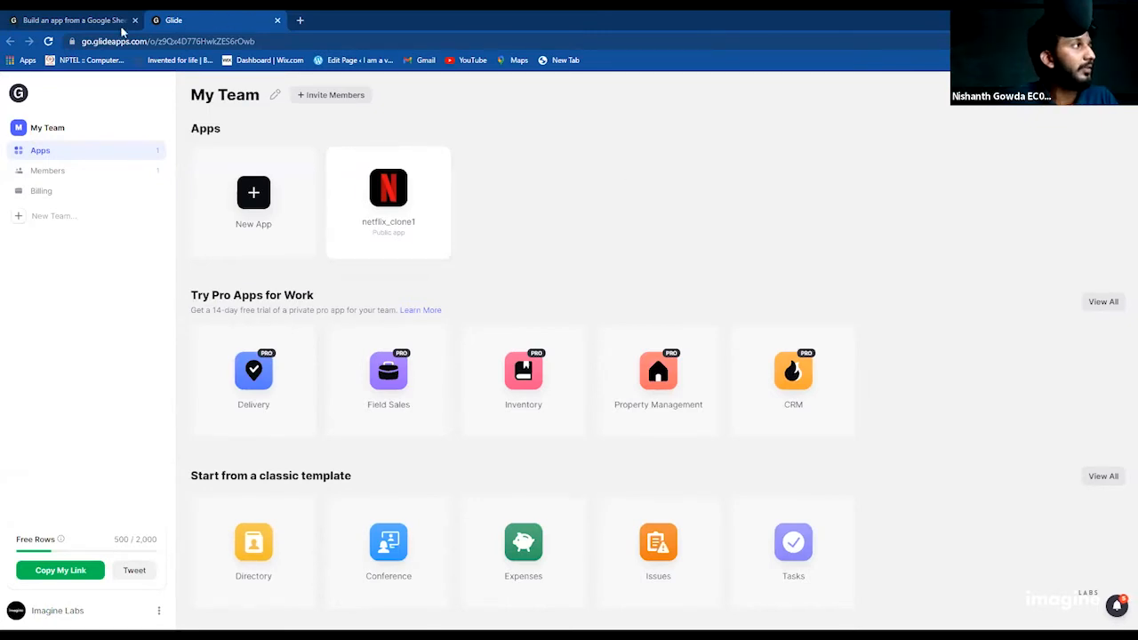
Step: Open glideapps.com in a new browser tab, close the older tabs, and go to the Glide login
click(300, 20)
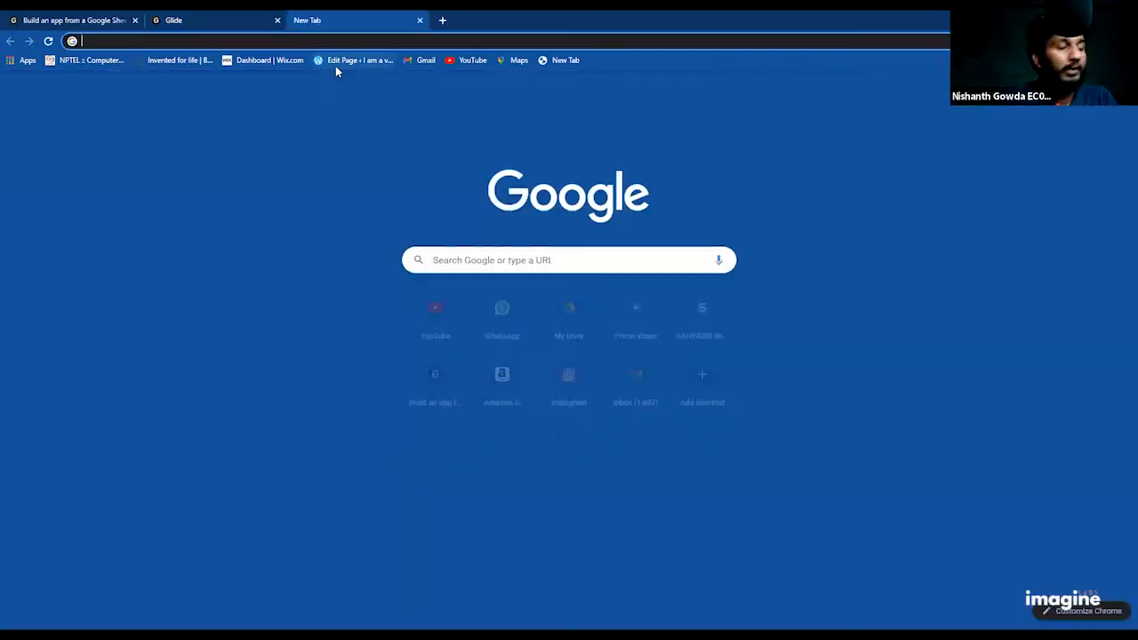
text(glide)
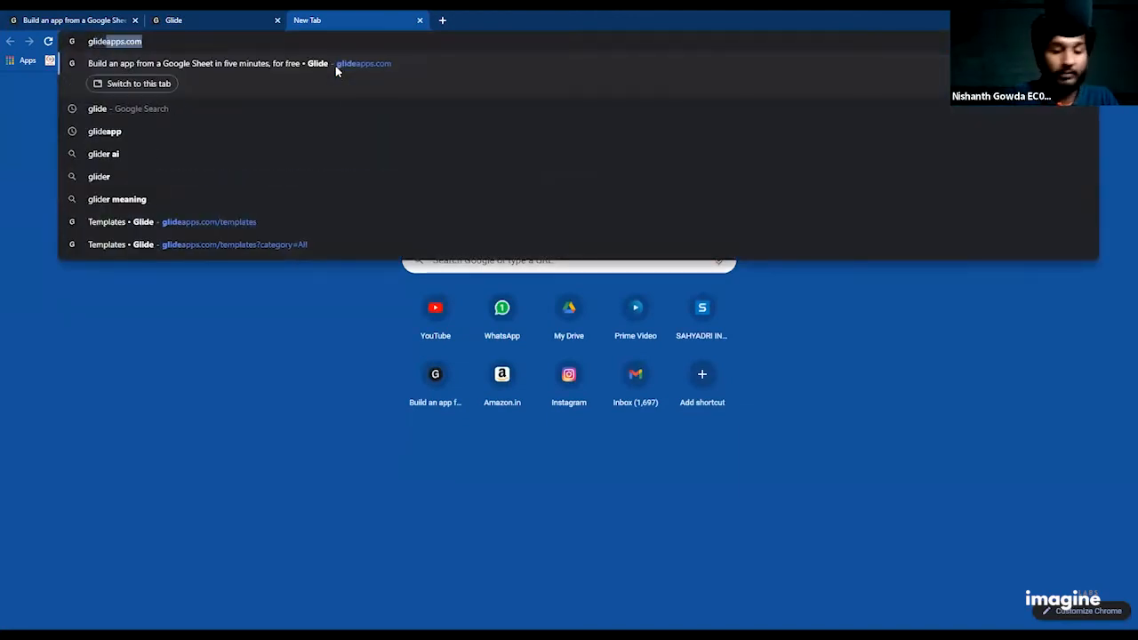
click(336, 65)
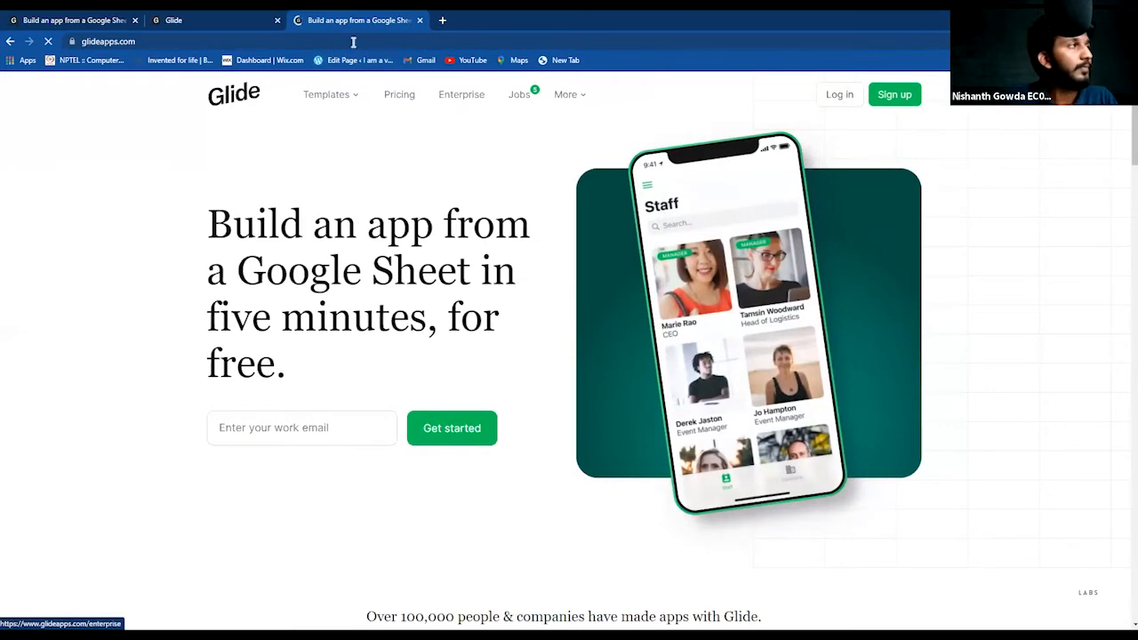
click(275, 20)
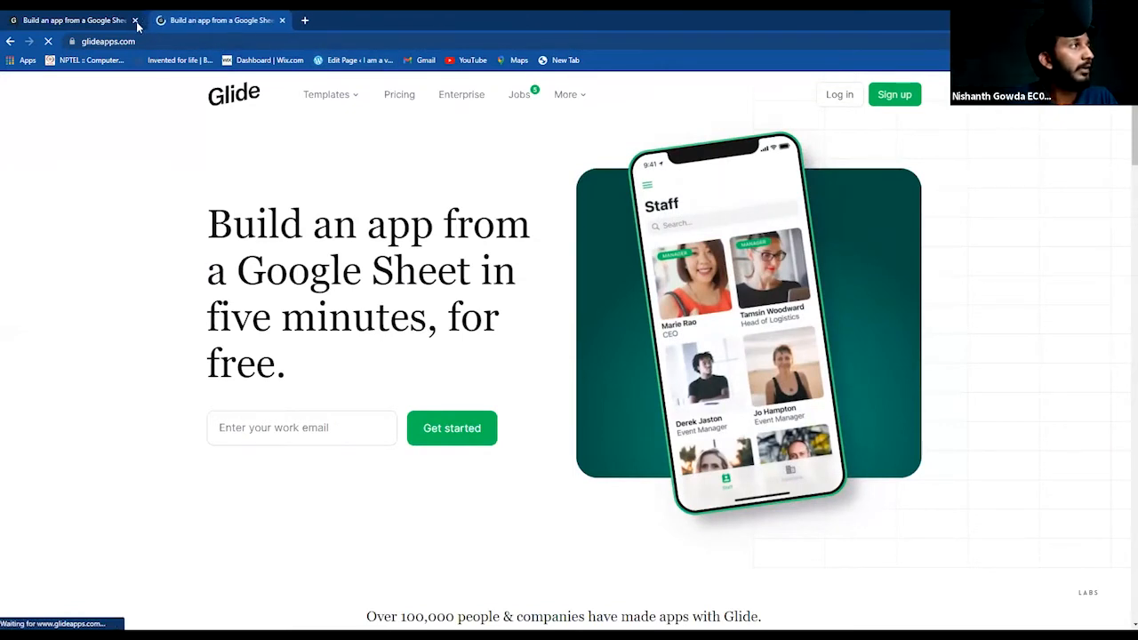
click(135, 21)
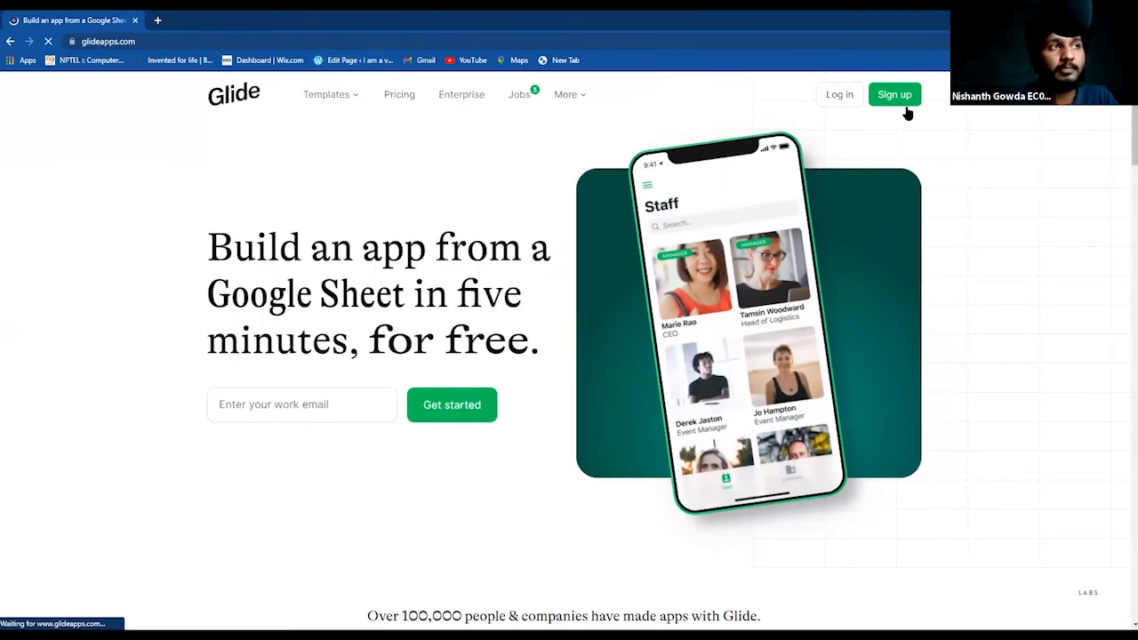
click(841, 96)
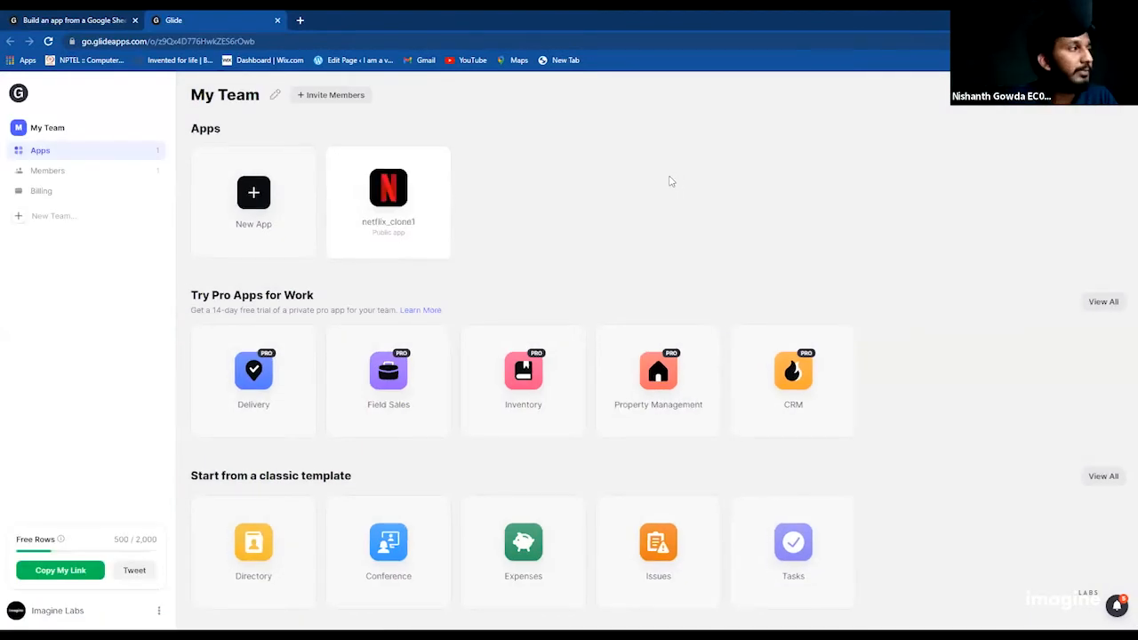
Step: Open the netflix_clone1 app and look through its Movie and Watch List screens in the phone preview
click(407, 196)
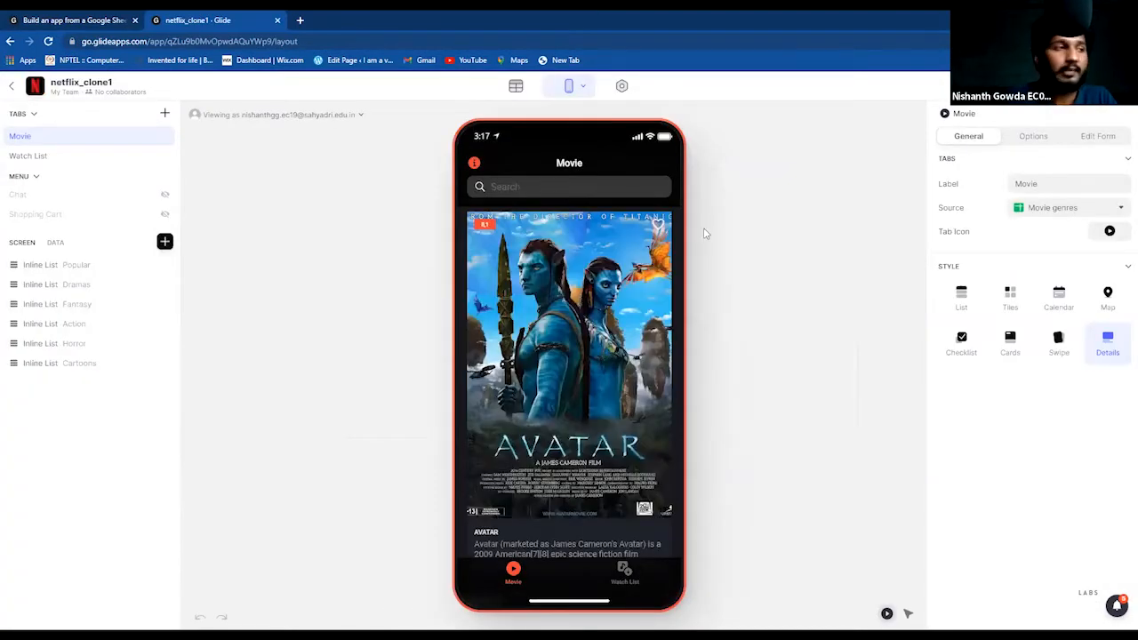
scroll(612, 278, down, 3)
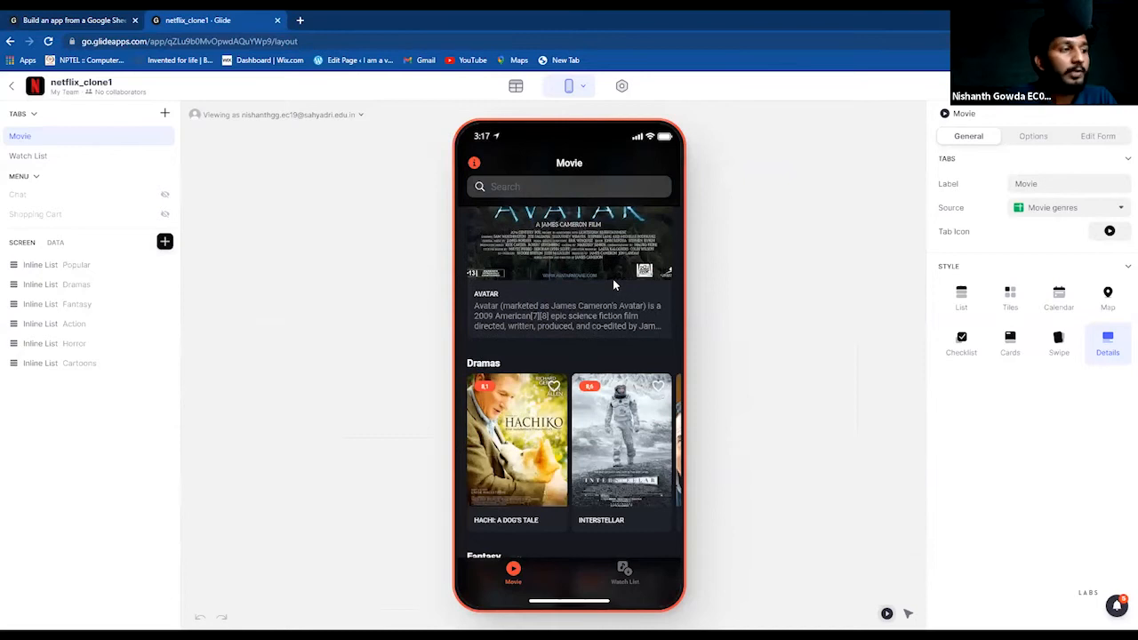
scroll(613, 283, down, 10)
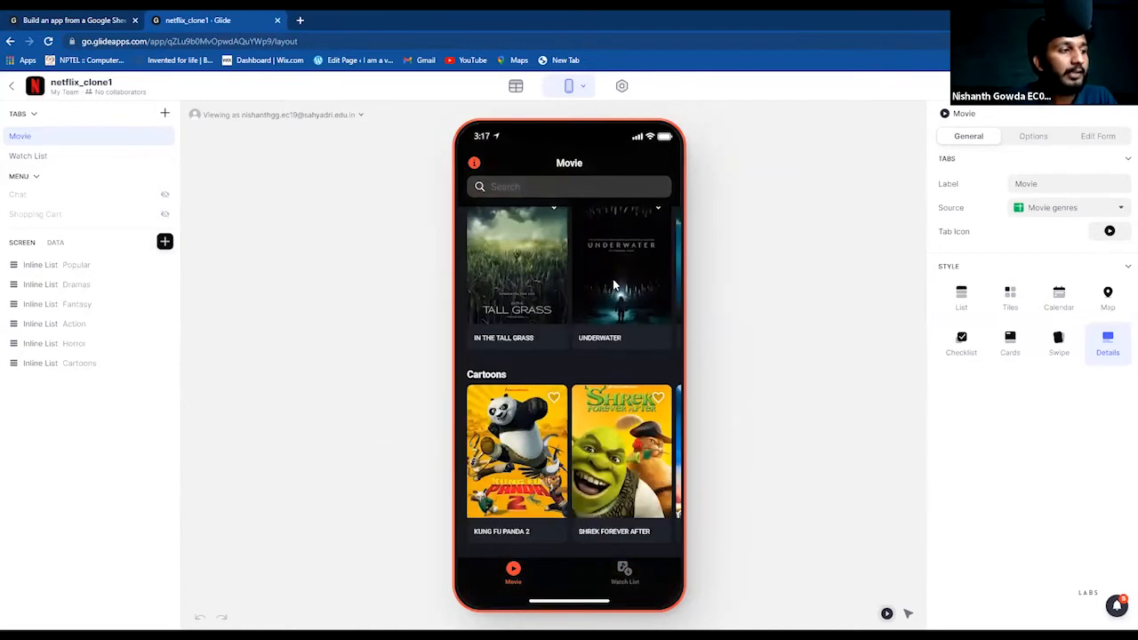
scroll(613, 298, up, 13)
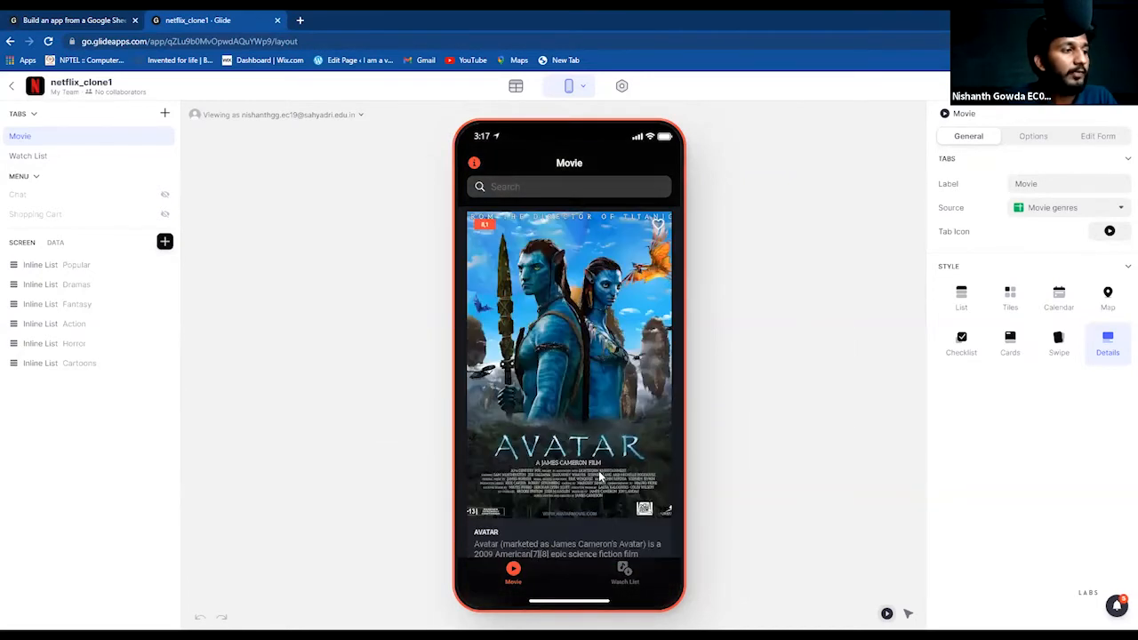
click(623, 571)
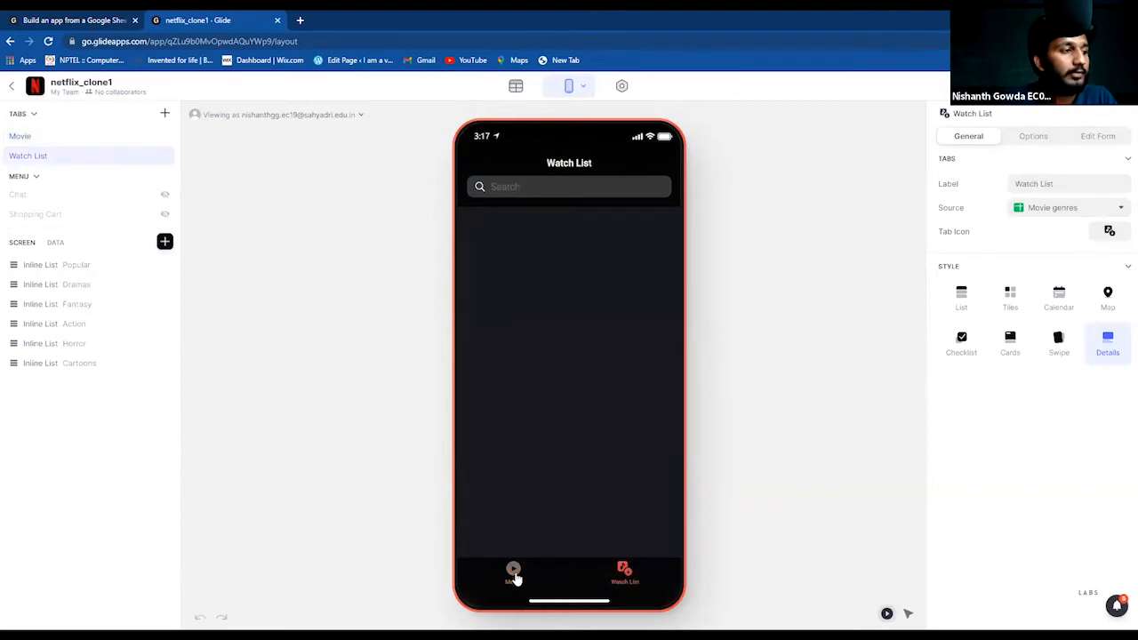
click(516, 576)
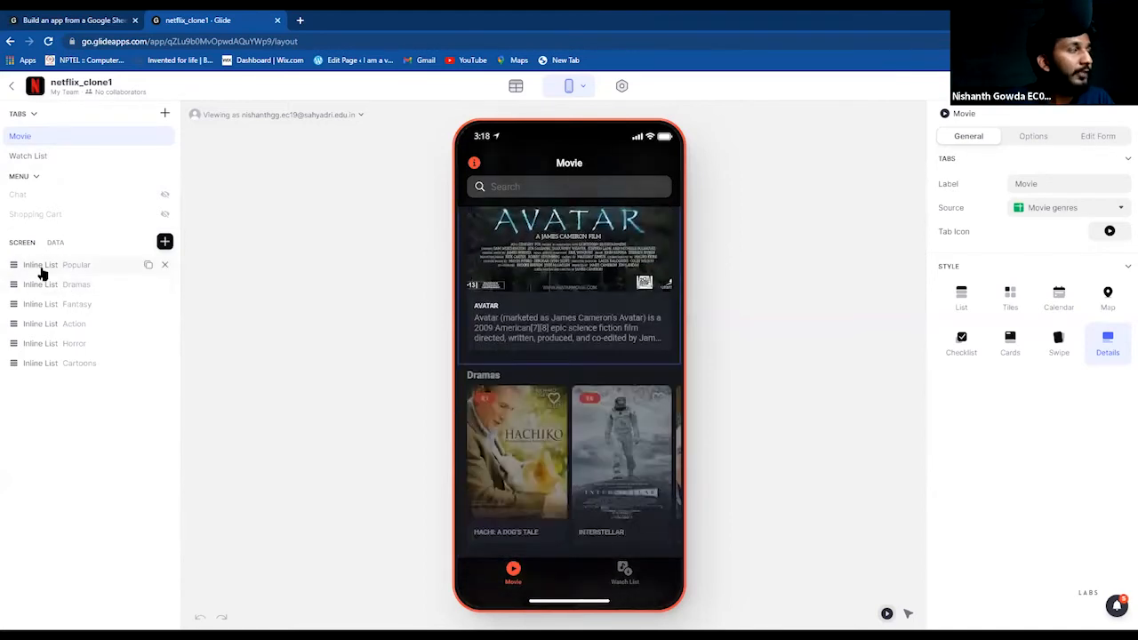
Step: Inspect the settings of the Popular and Dramas inline lists, then of the Watch List and Movie tabs
click(50, 269)
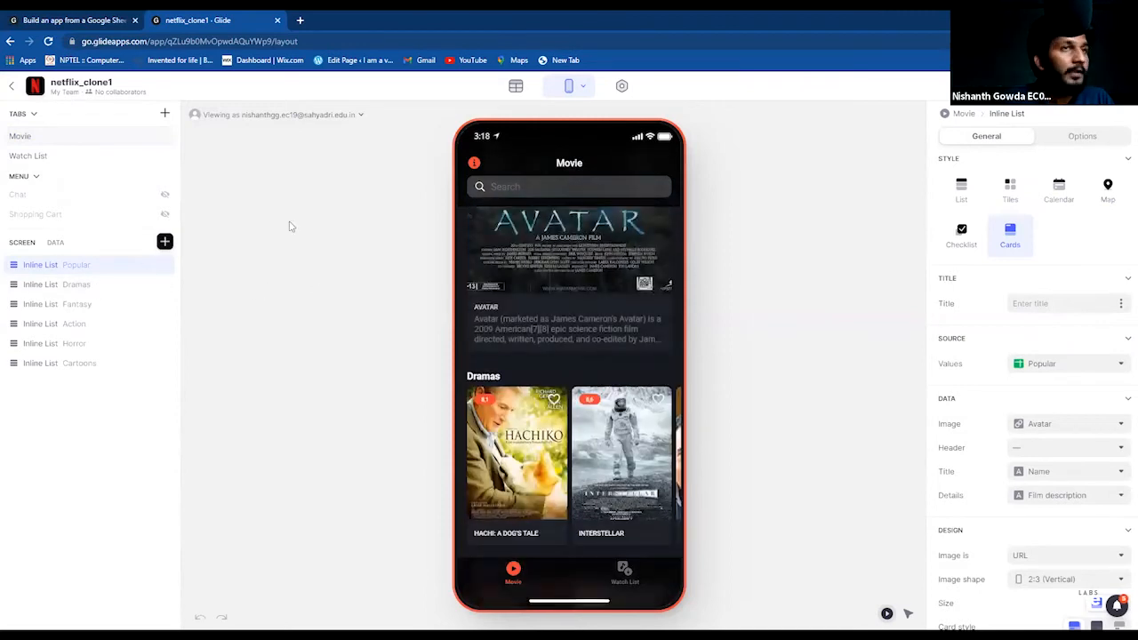
click(76, 284)
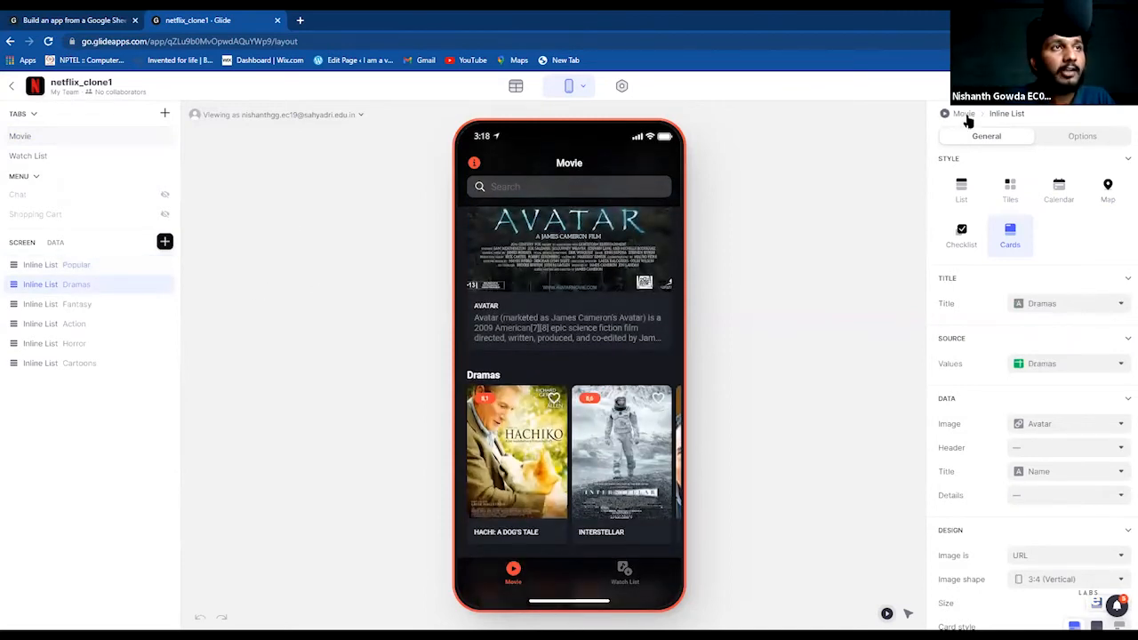
click(72, 154)
click(70, 139)
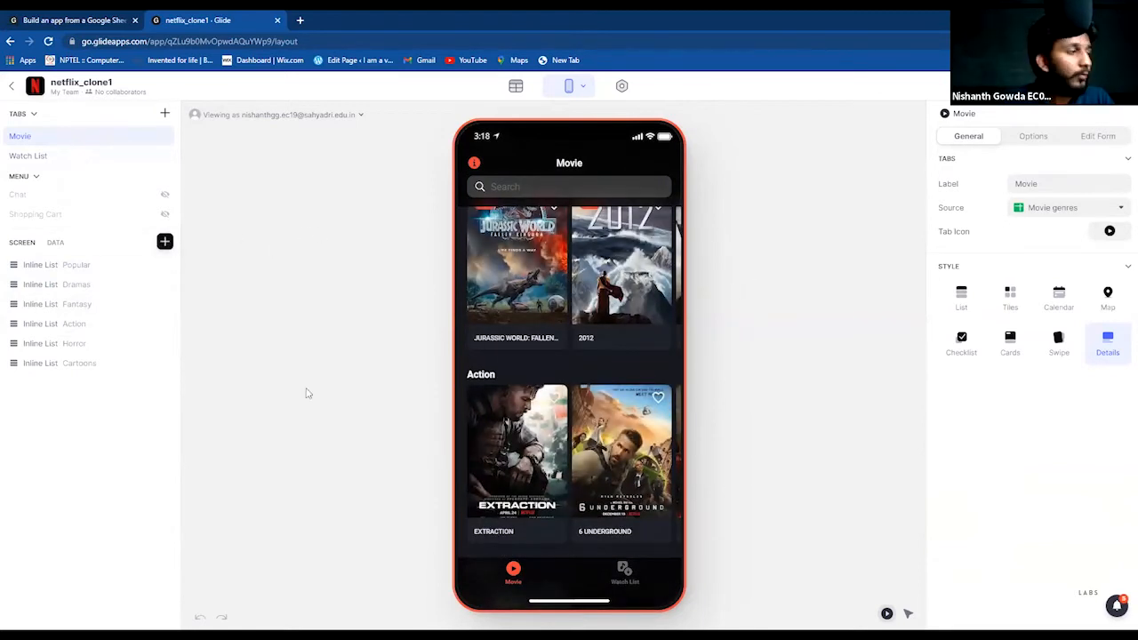
Step: View the Movie genres table in the app's data editor and return to the layout editor
click(515, 85)
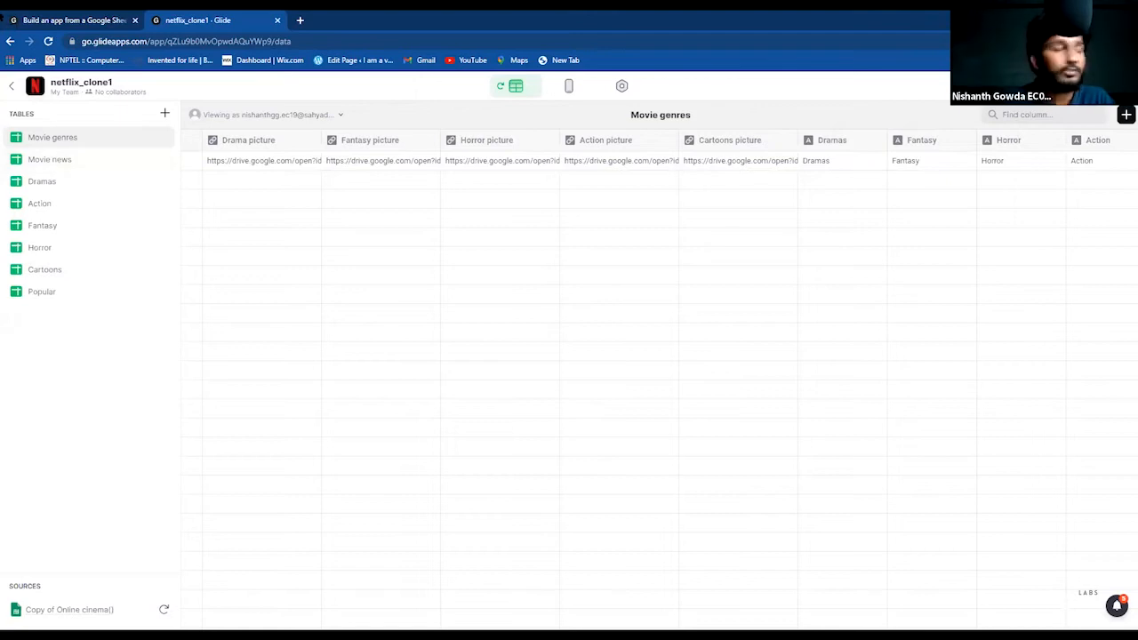
click(13, 20)
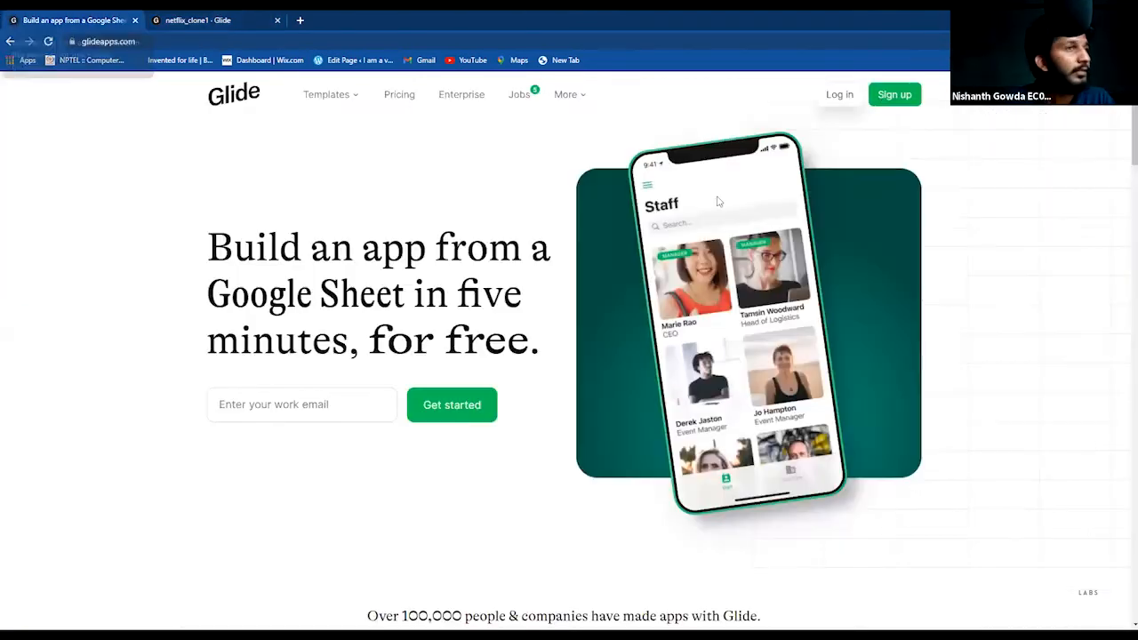
click(255, 25)
click(562, 88)
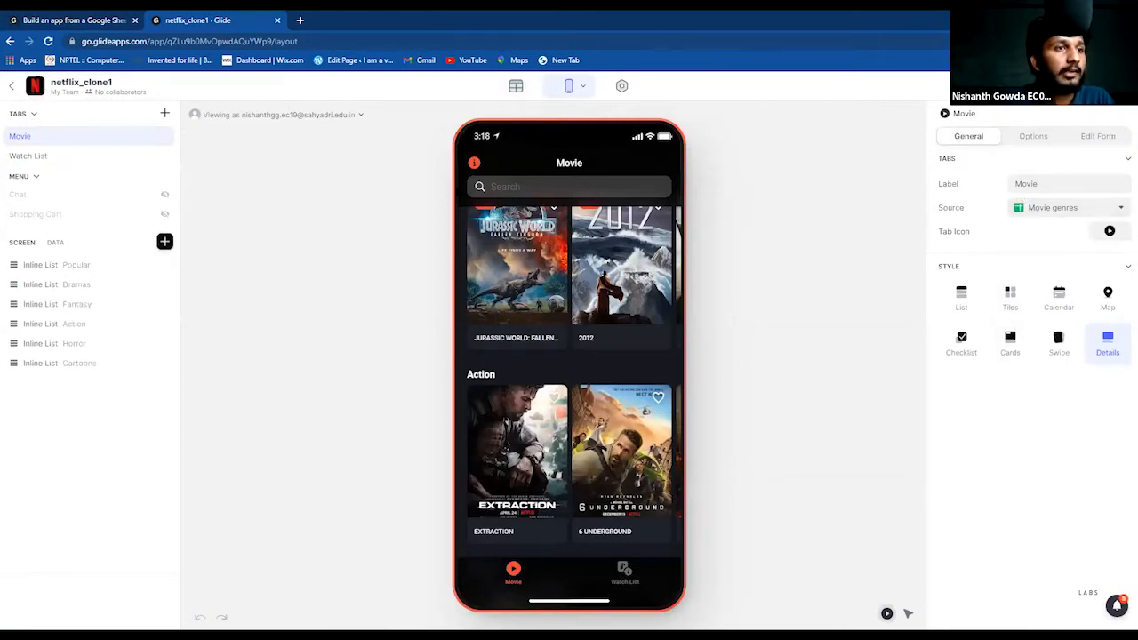
Step: Add a new tab to the app and label it News
click(164, 113)
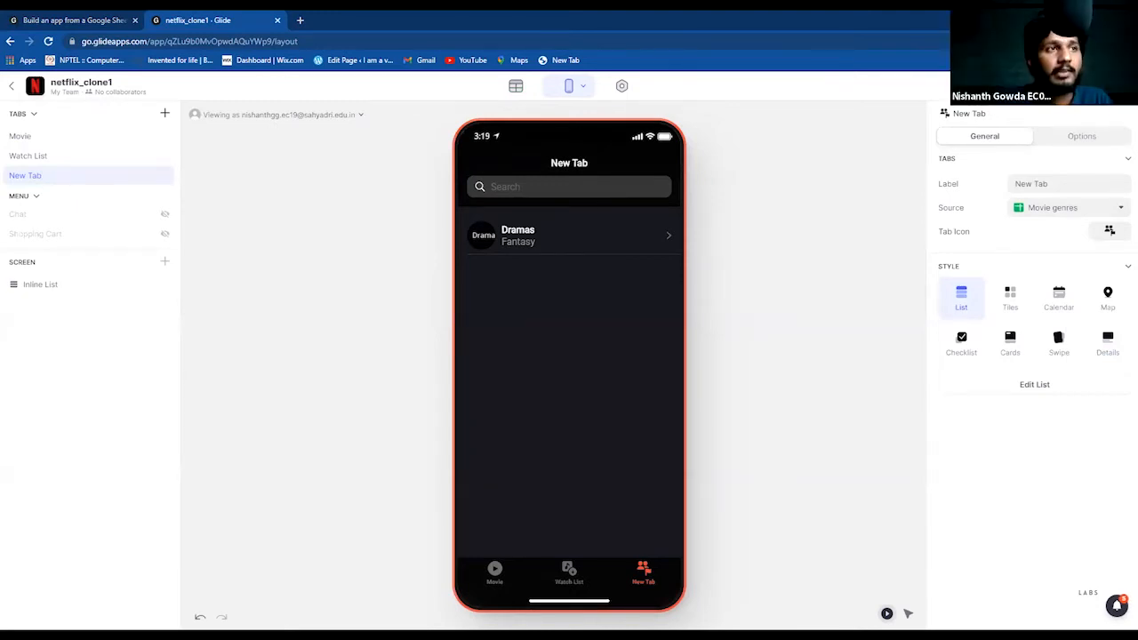
click(1076, 189)
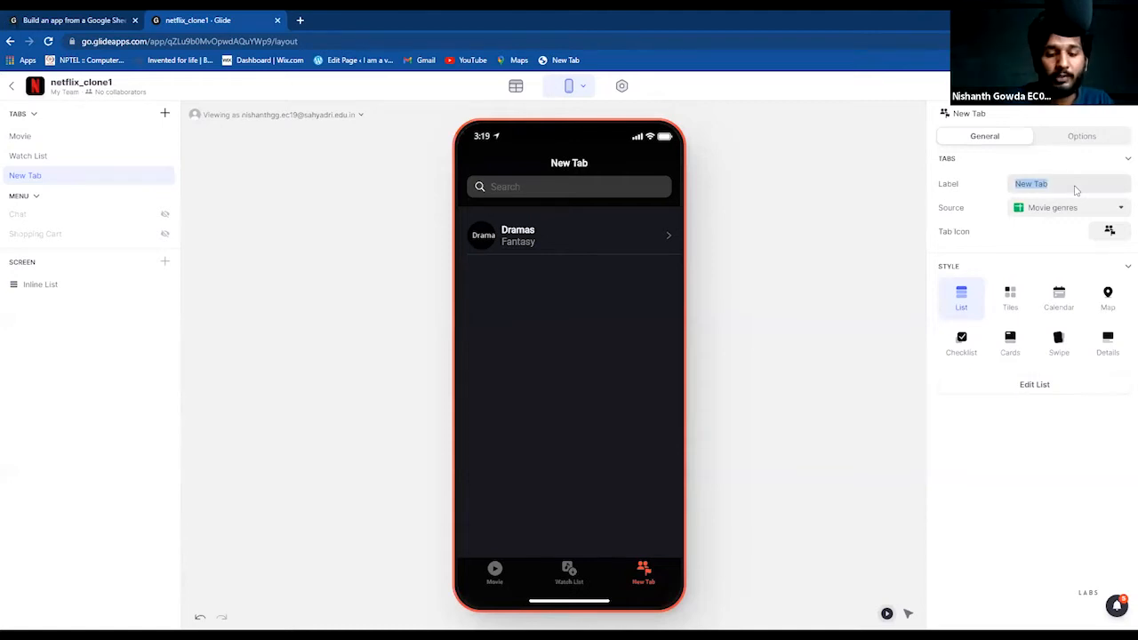
text(movi)
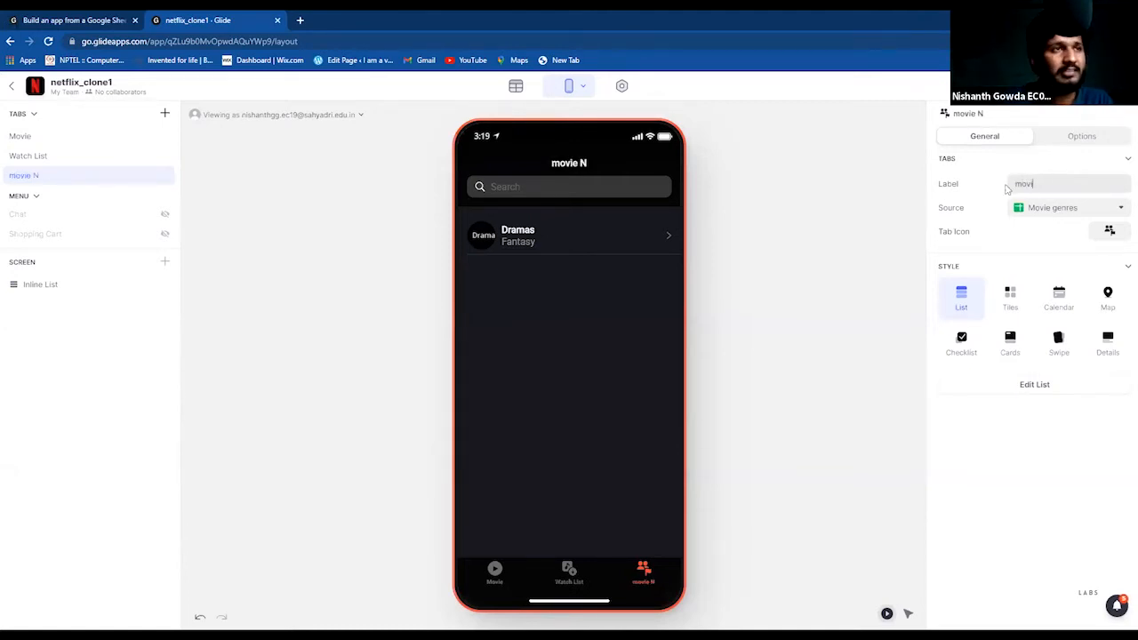
text(eNew)
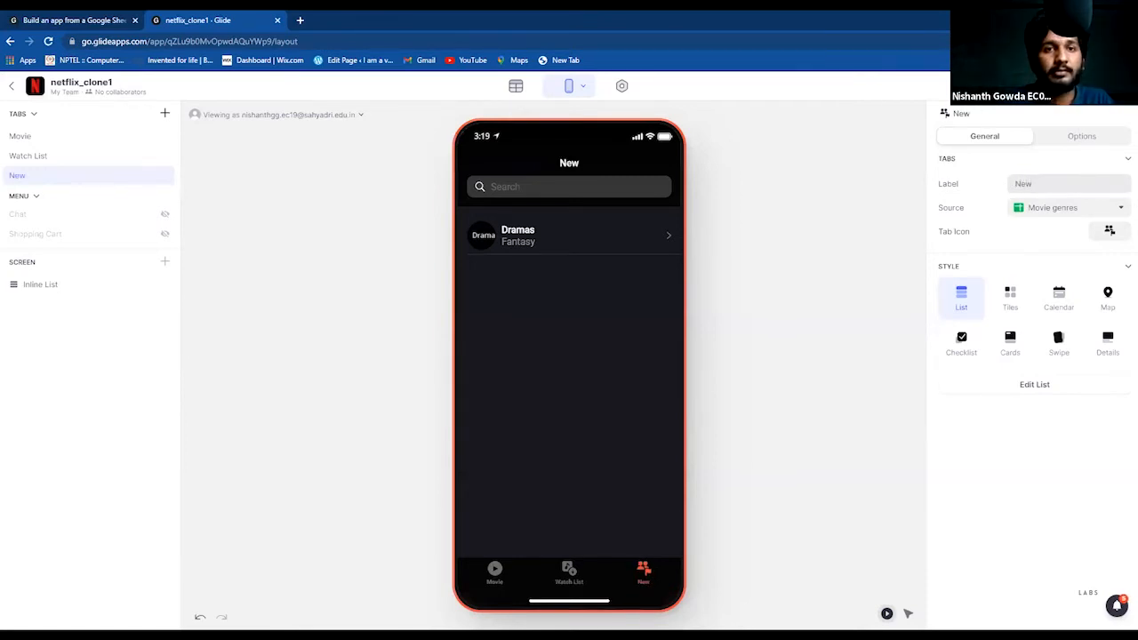
text(s)
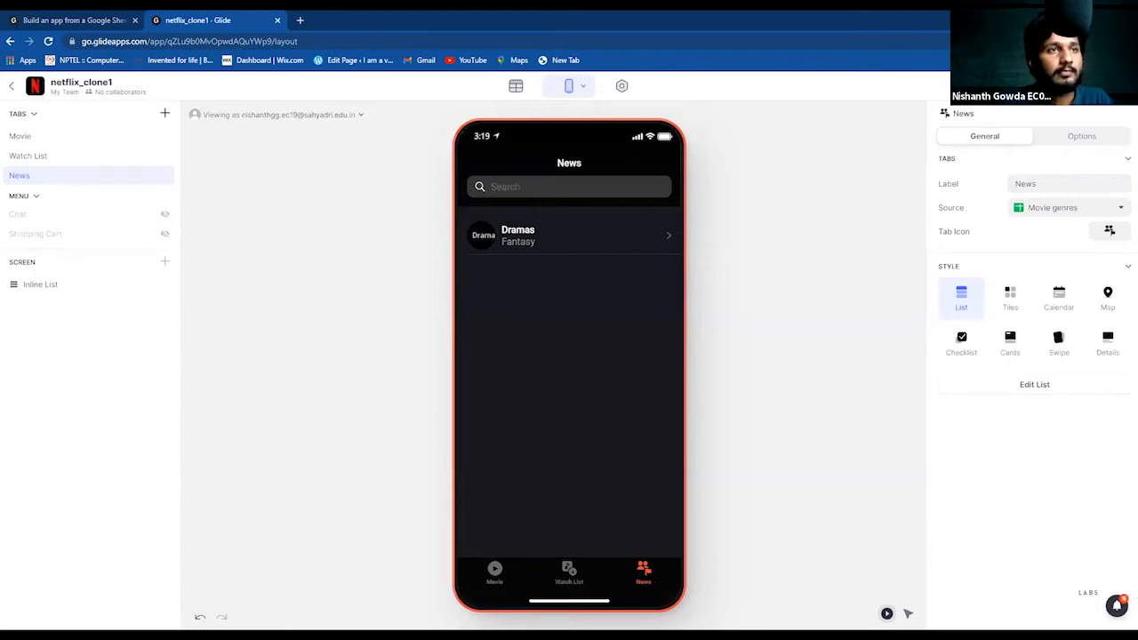
Step: Search the tab icons for "news", give the News tab the newspaper icon, and open the Watch List in the preview
click(1107, 234)
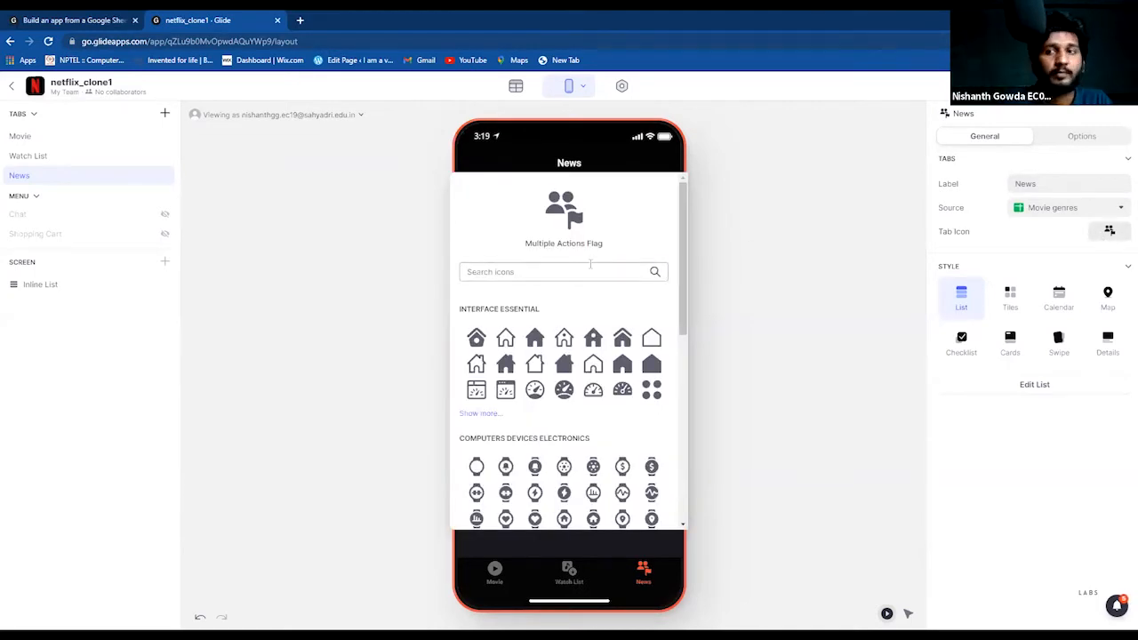
click(575, 271)
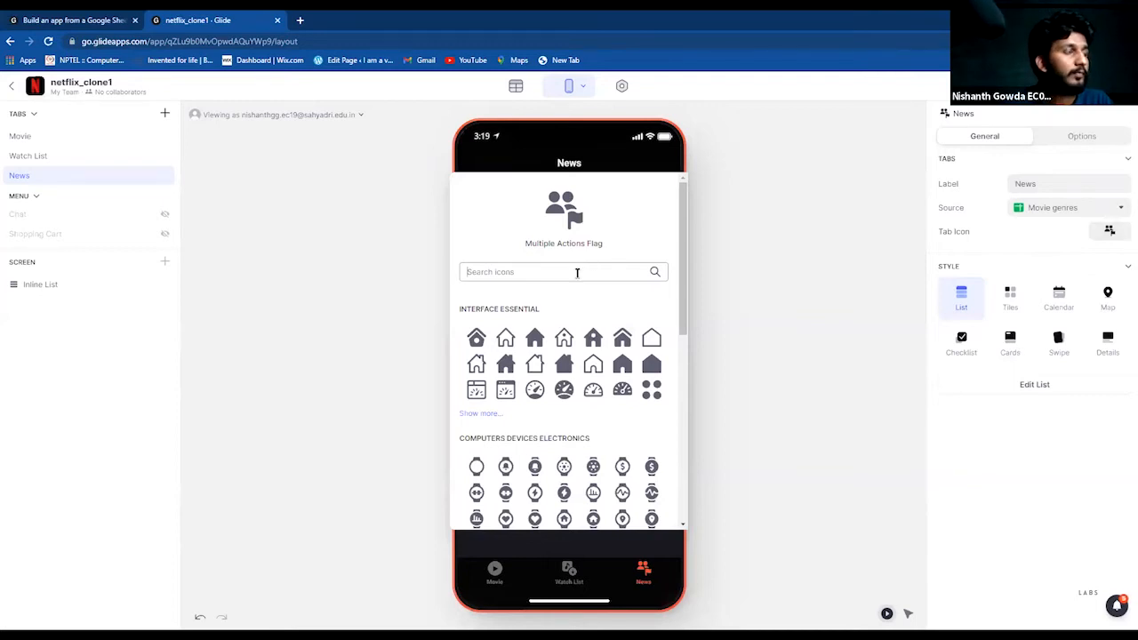
text(news)
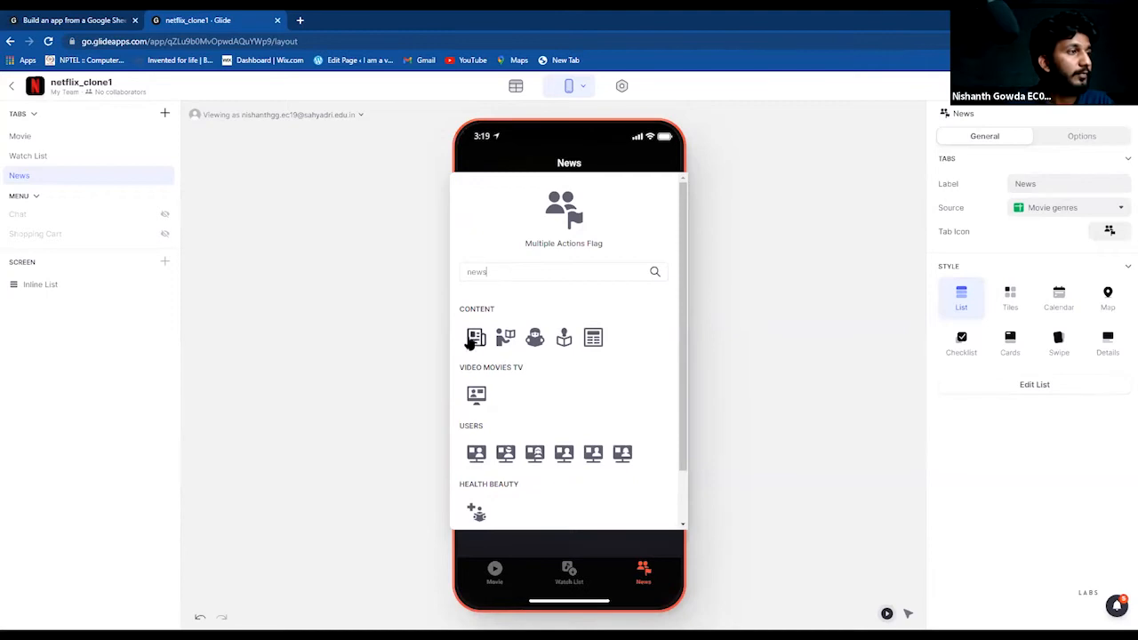
click(472, 341)
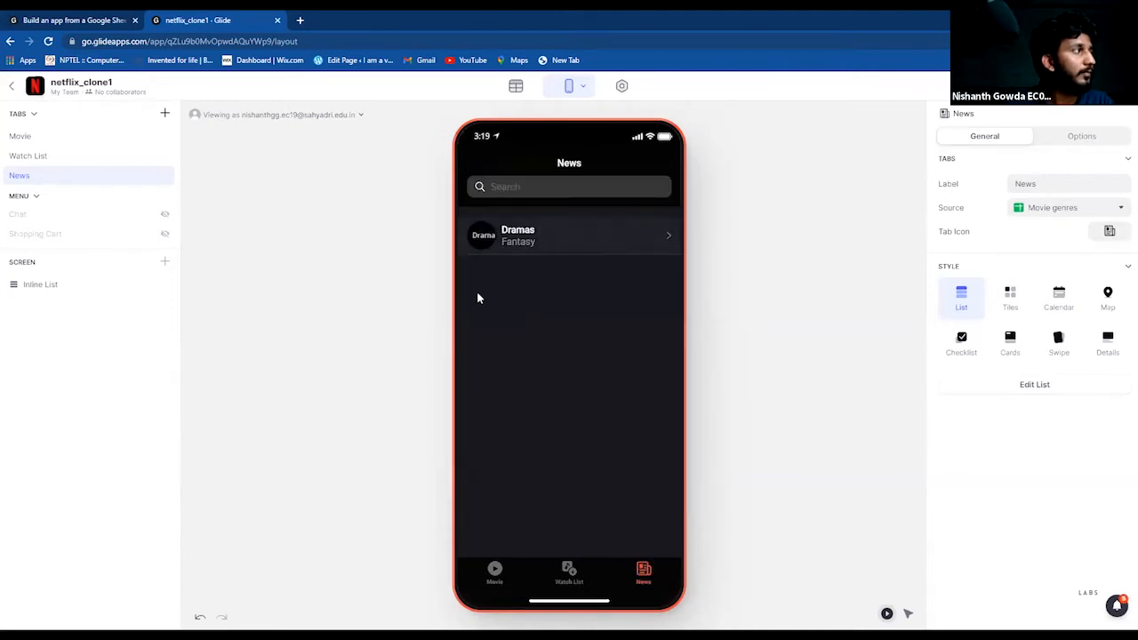
click(569, 574)
click(569, 576)
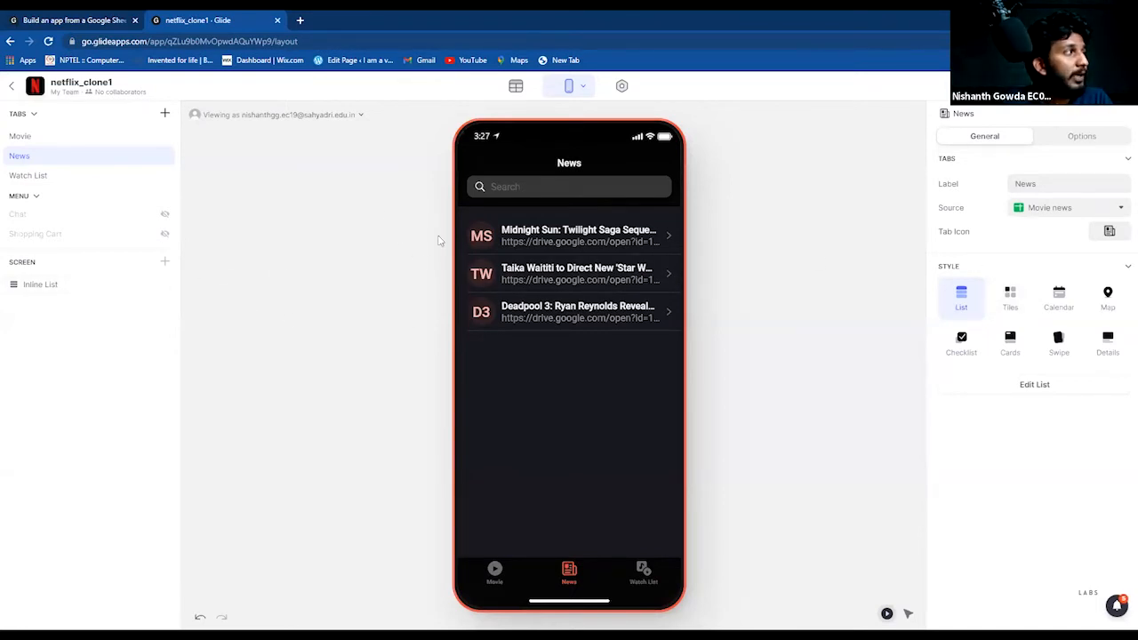
Step: Try the Details style on the News tab and switch its layout style to Cards
click(1110, 347)
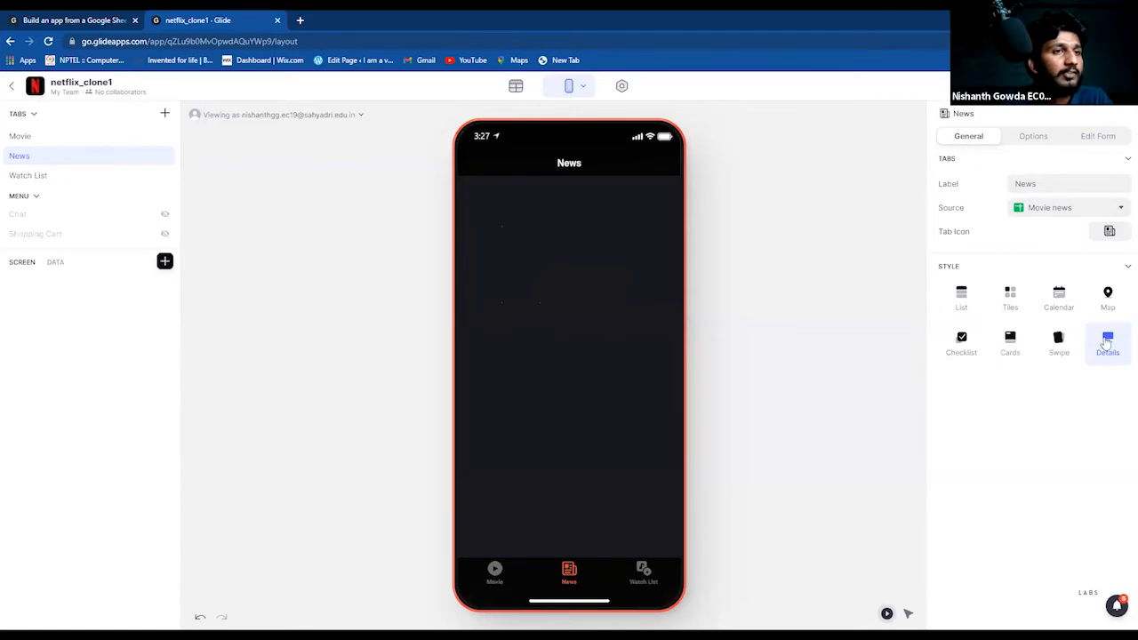
click(1010, 344)
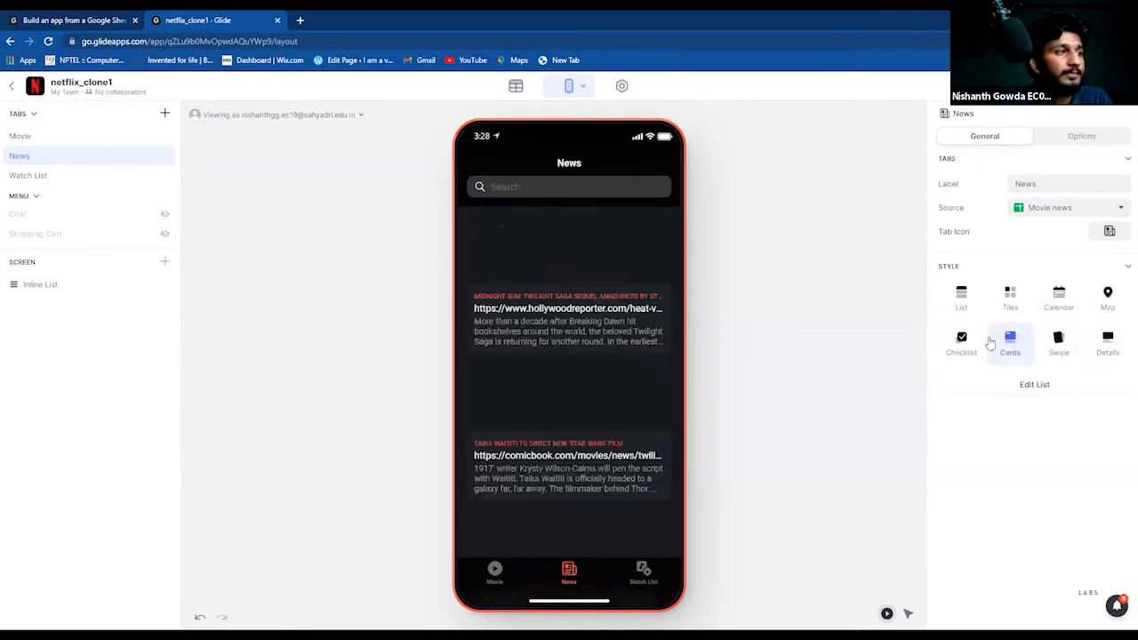
double_click(64, 157)
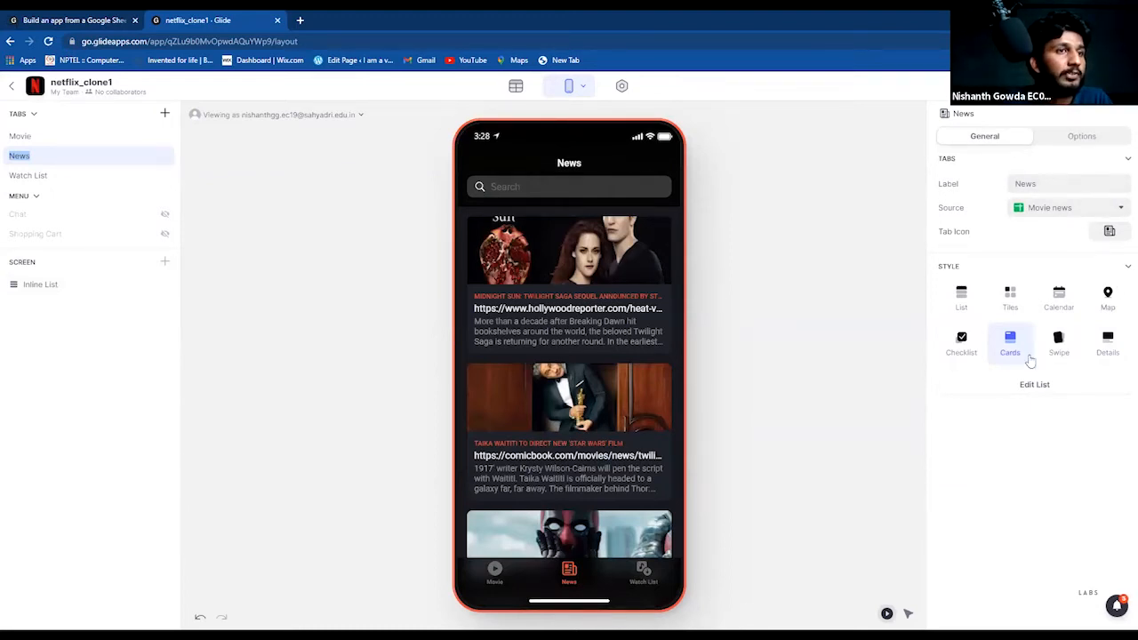
Step: Try the List, Tiles, Calendar, Map, Checklist, Cards, Swipe and Details styles on the News tab
click(966, 299)
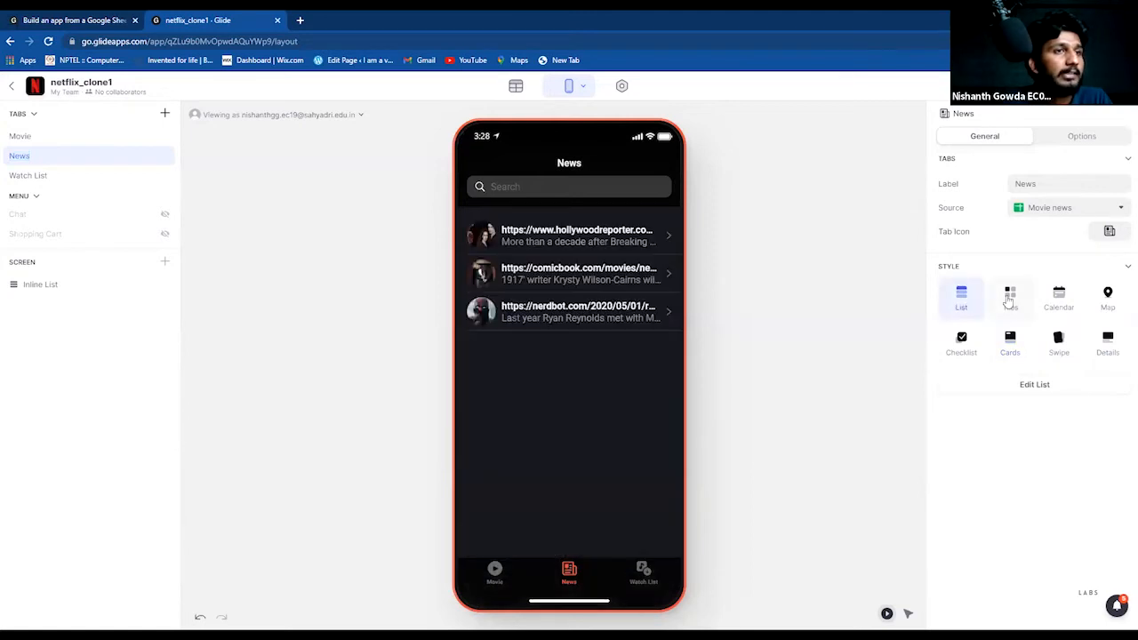
click(1011, 299)
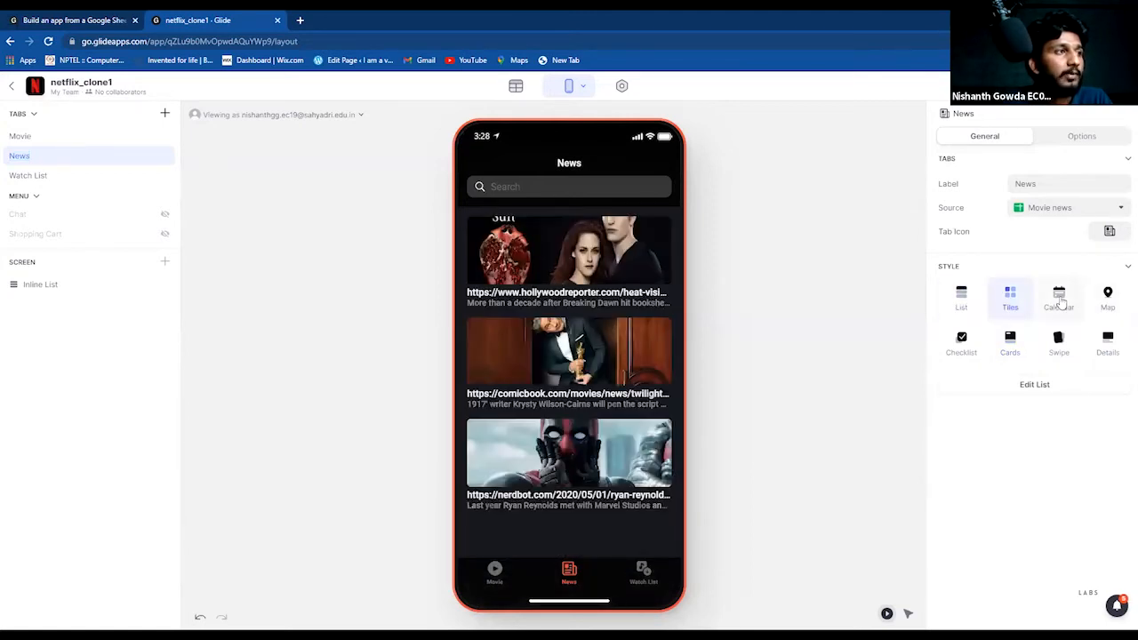
click(1063, 299)
click(1120, 305)
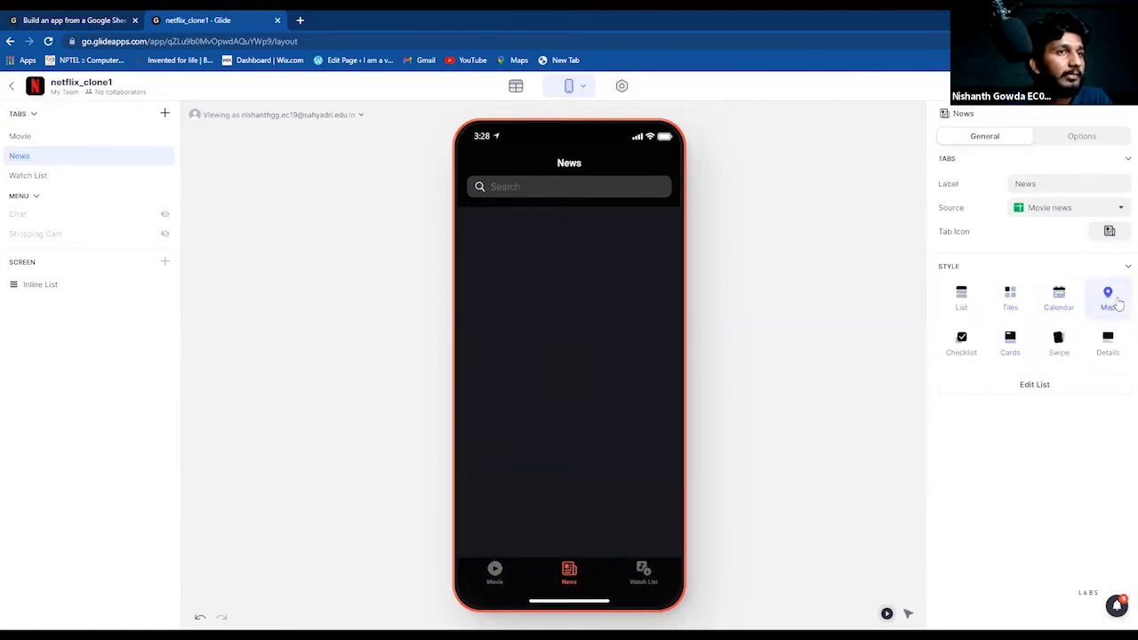
click(962, 345)
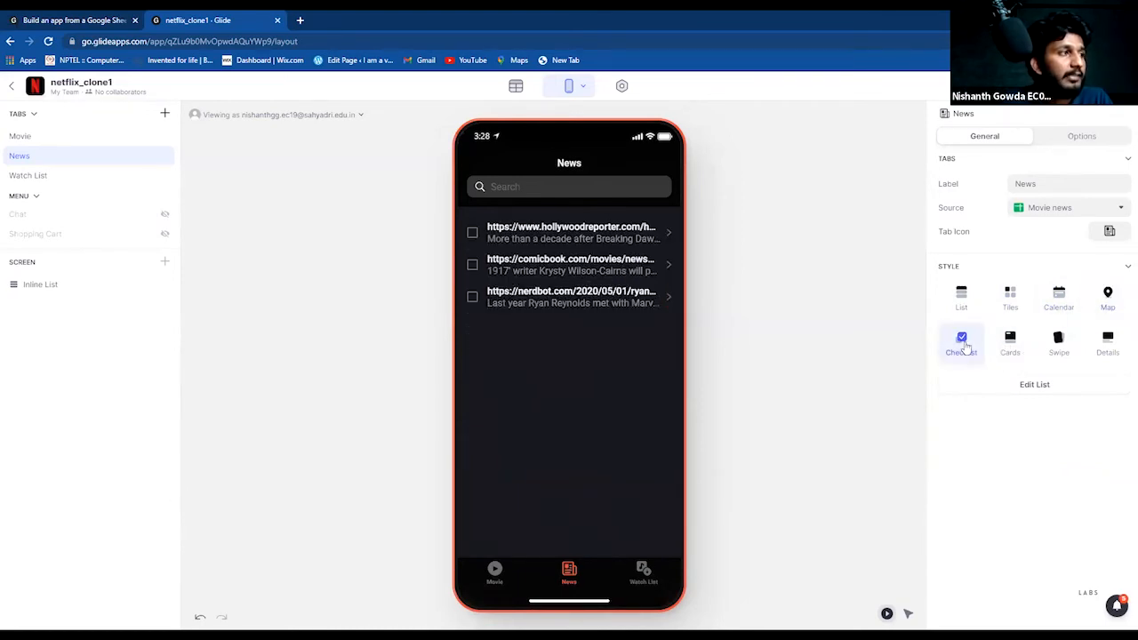
click(1021, 357)
click(1064, 348)
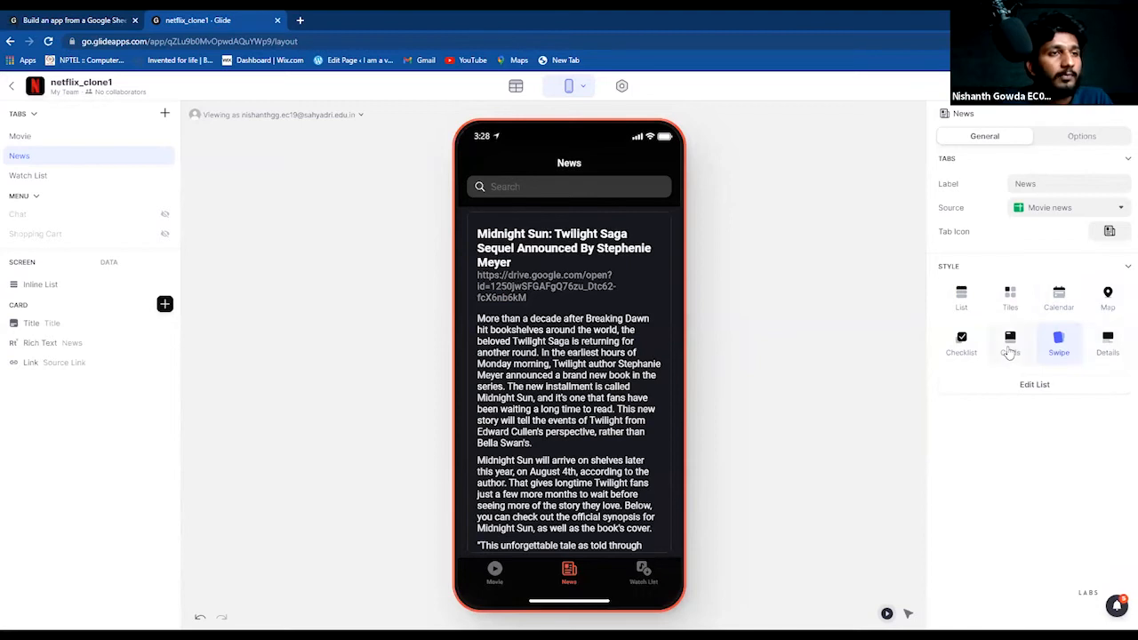
click(1124, 344)
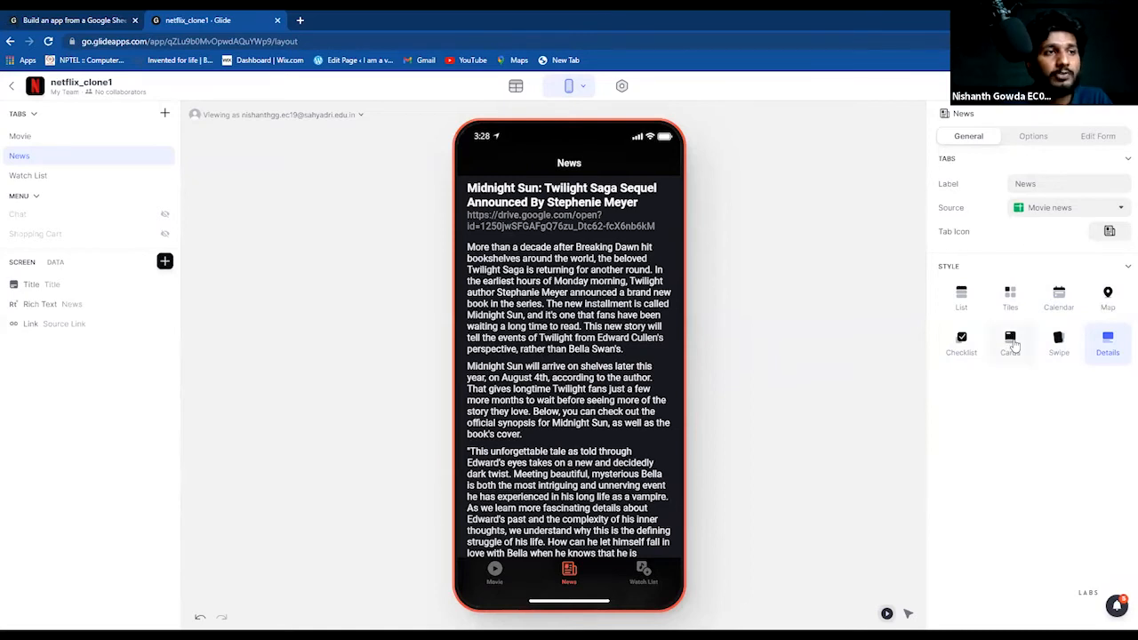
Step: Return the News tab to the Cards style and look through the news cards in the preview
click(1012, 343)
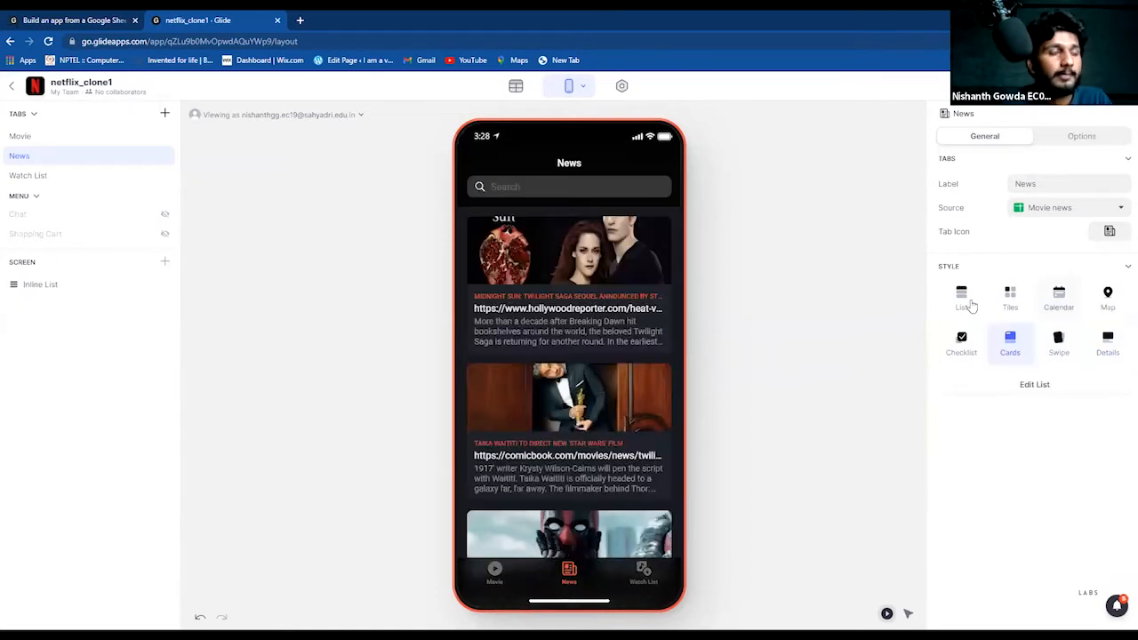
scroll(637, 370, down, 2)
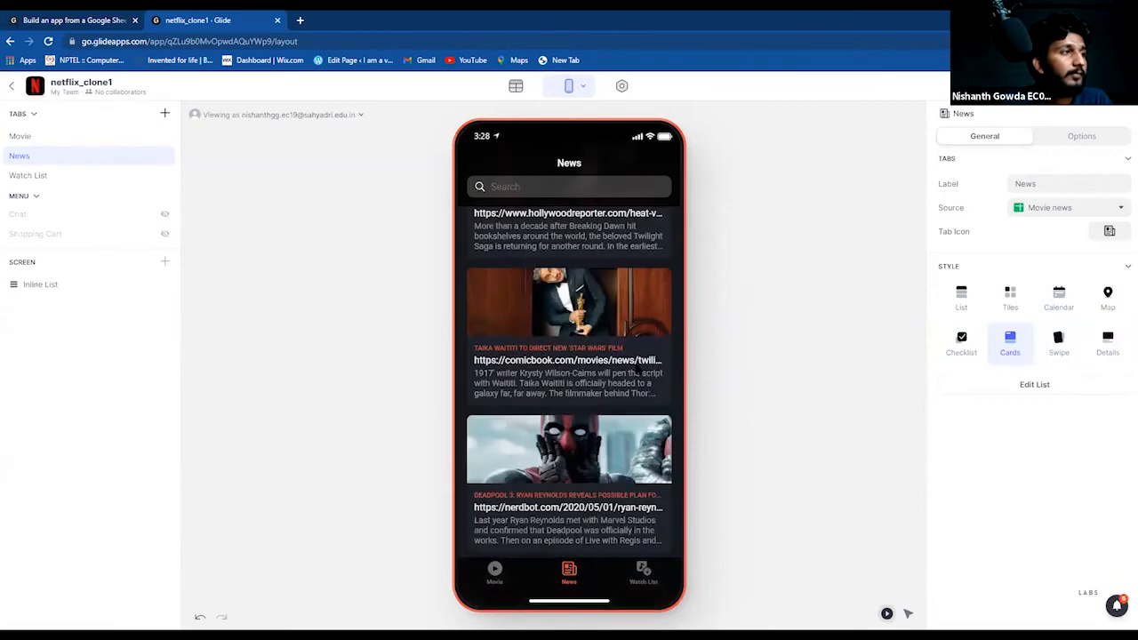
scroll(637, 370, up, 2)
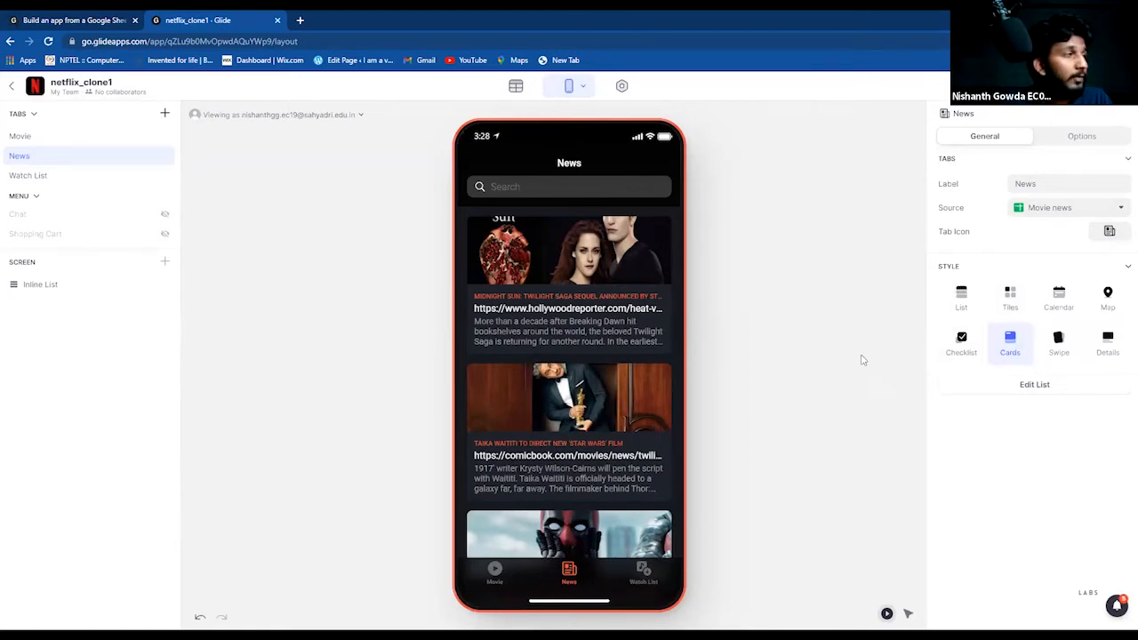
Step: Configure the News inline list's card data with Avatar as image, no header, Title as title and News as details
click(42, 287)
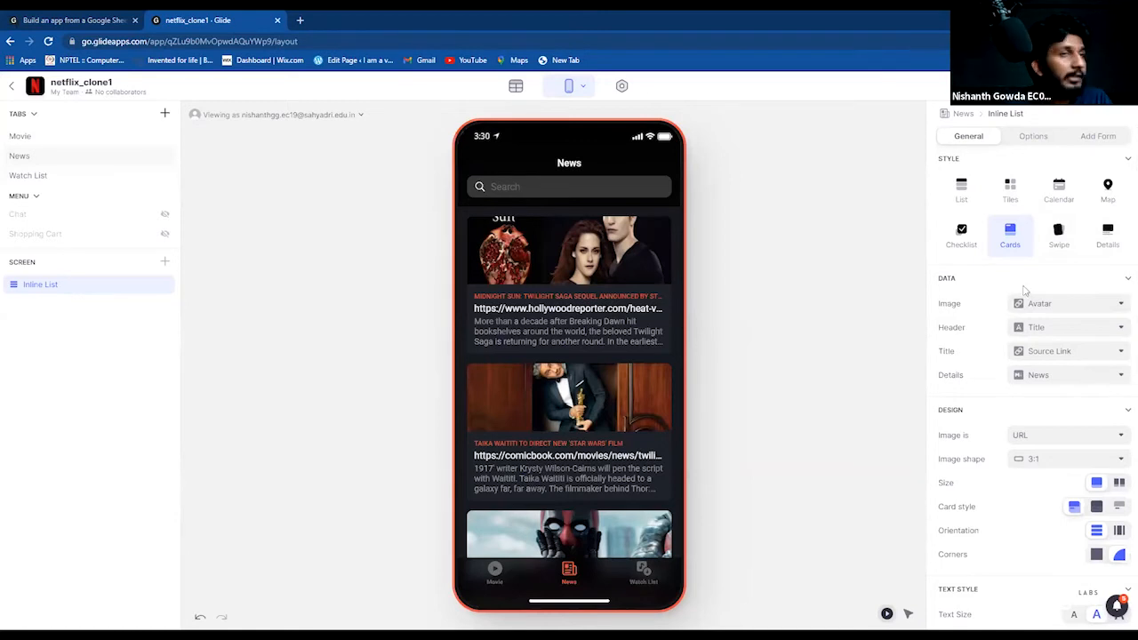
click(1080, 305)
click(1069, 394)
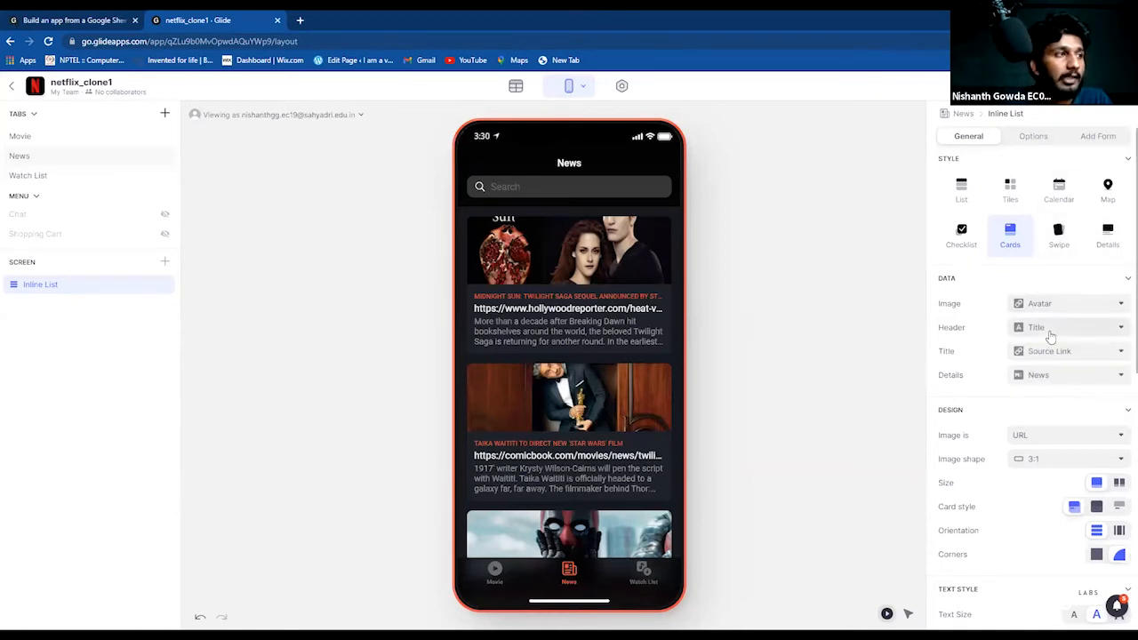
click(1051, 335)
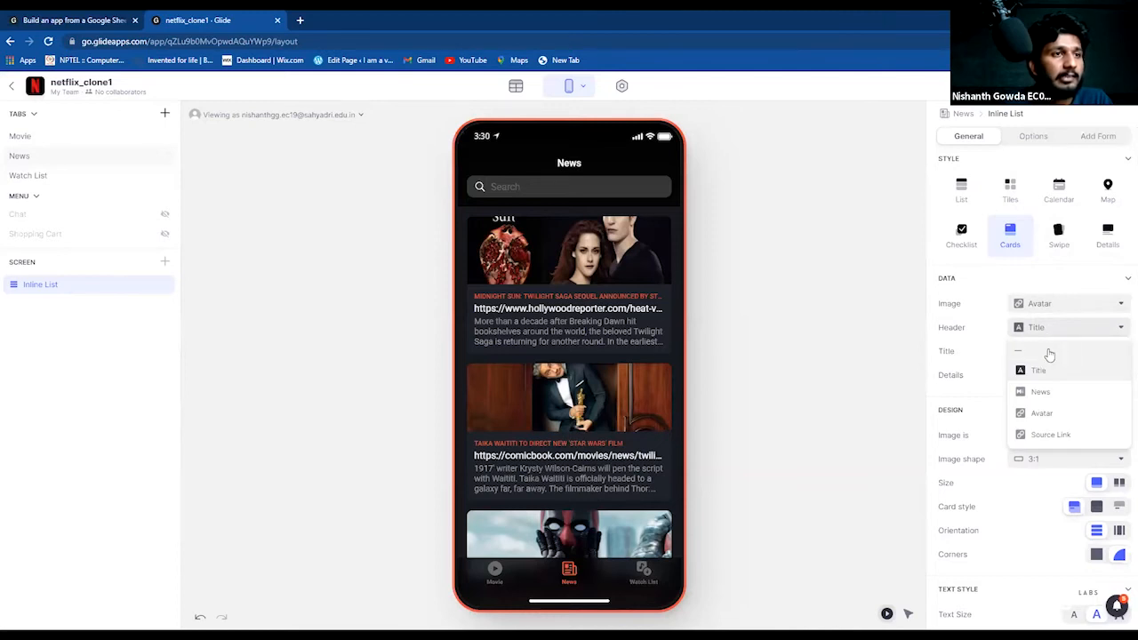
click(1050, 352)
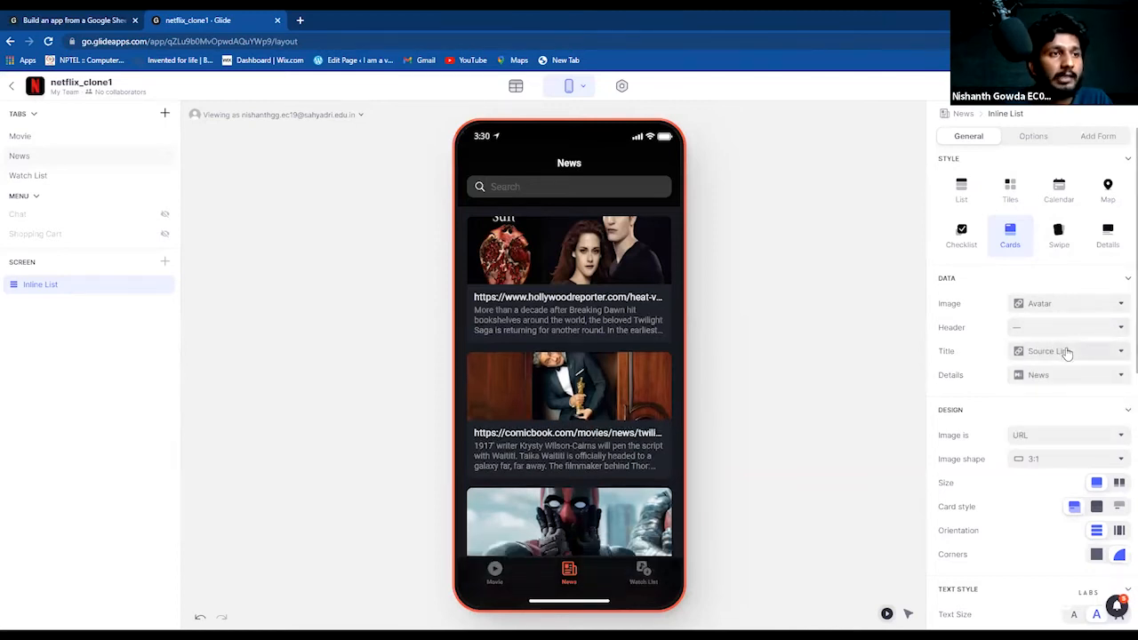
click(1069, 353)
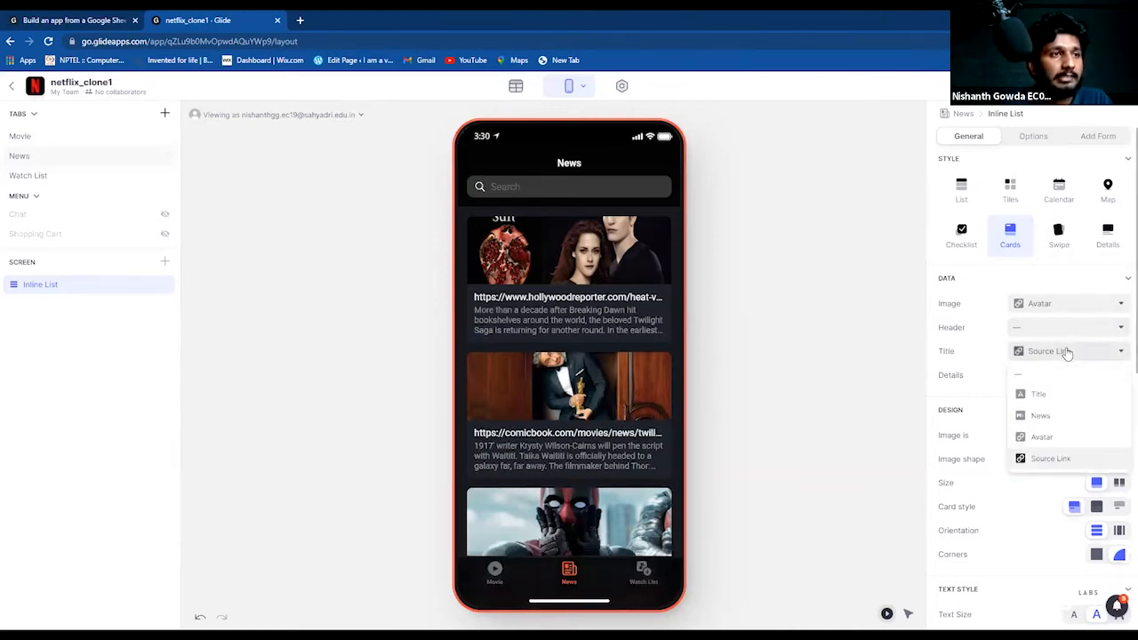
click(1043, 397)
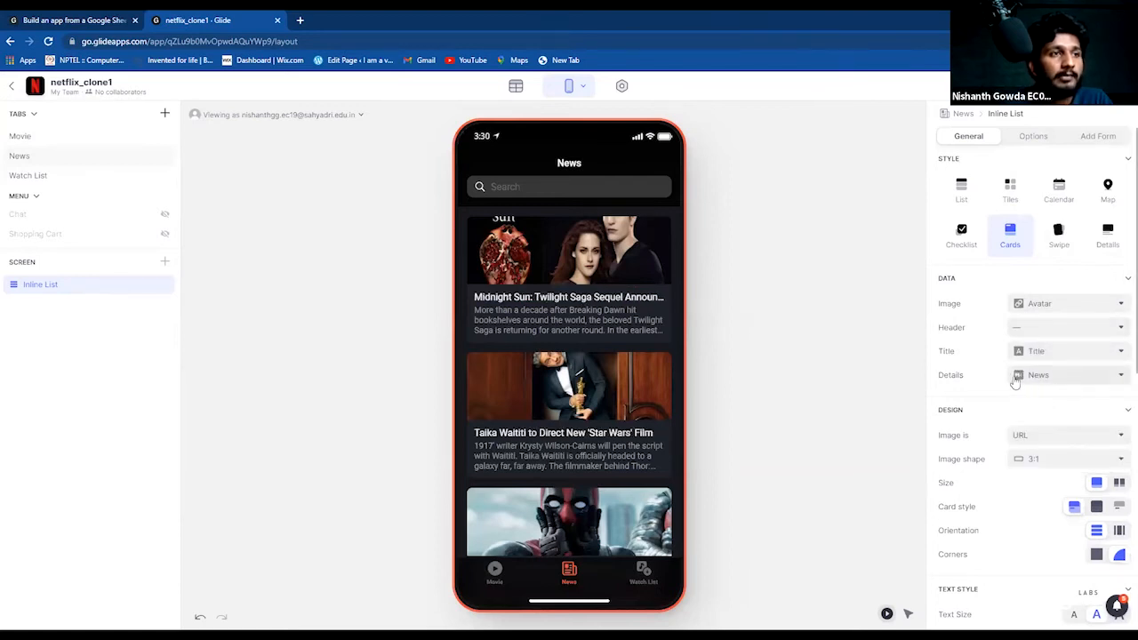
click(1049, 376)
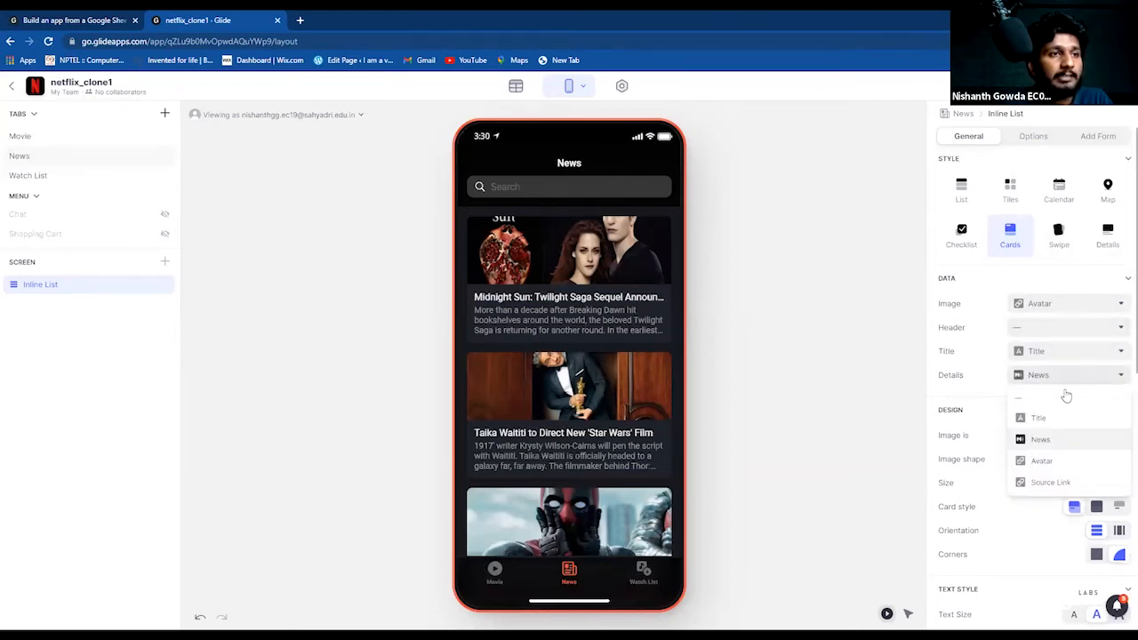
click(1059, 440)
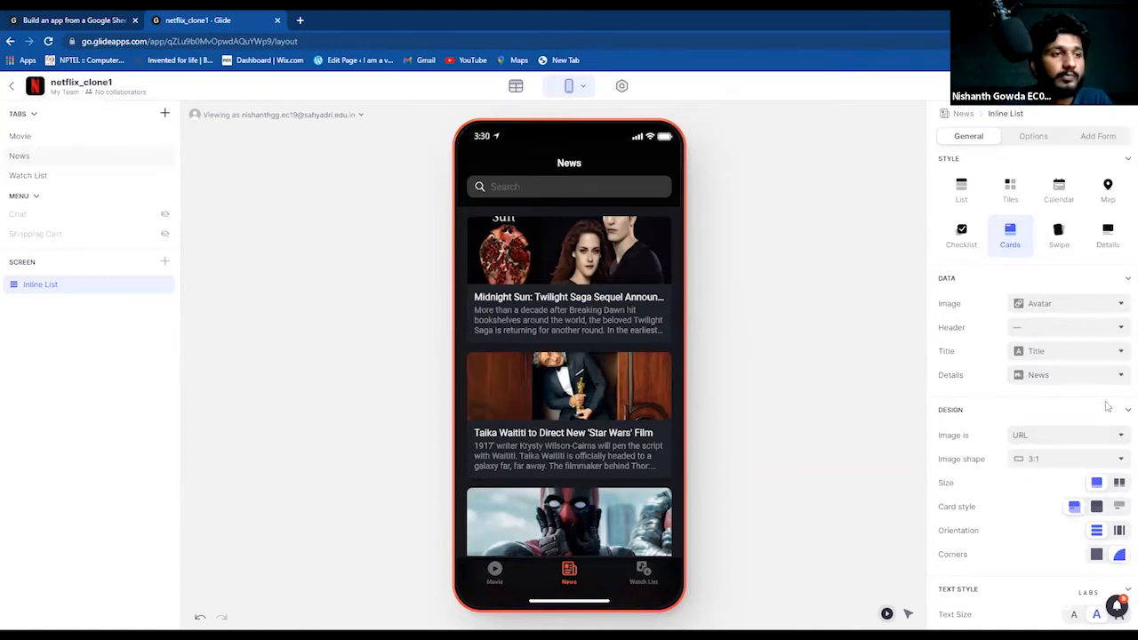
Step: Set the news card image shape to 3:2 and check the cards in the preview
scroll(1044, 354, down, 3)
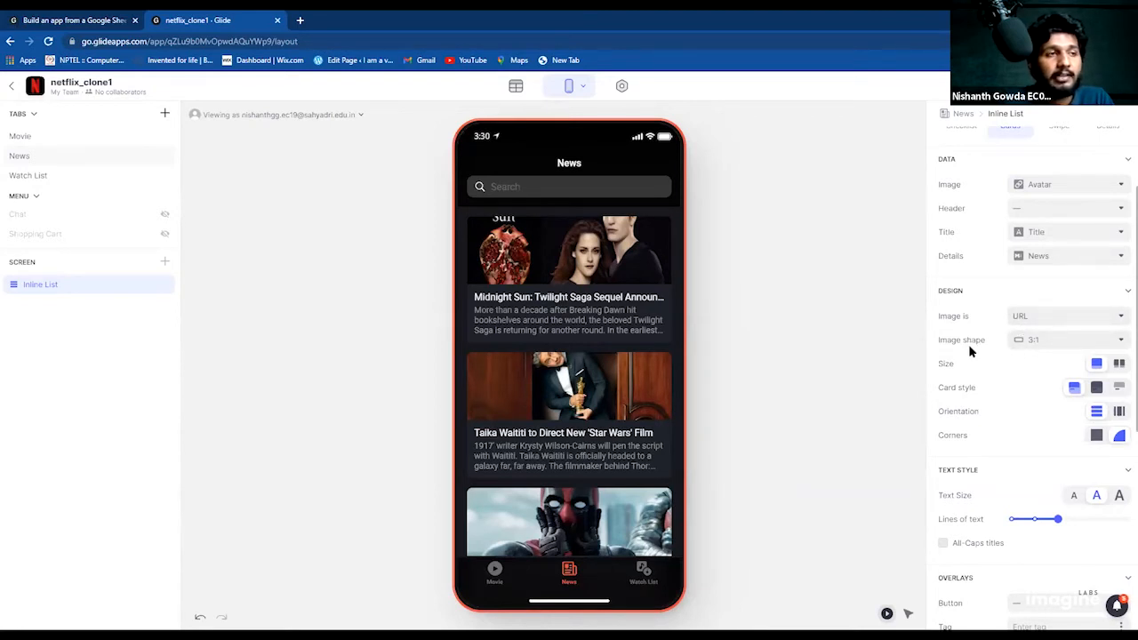
click(1037, 342)
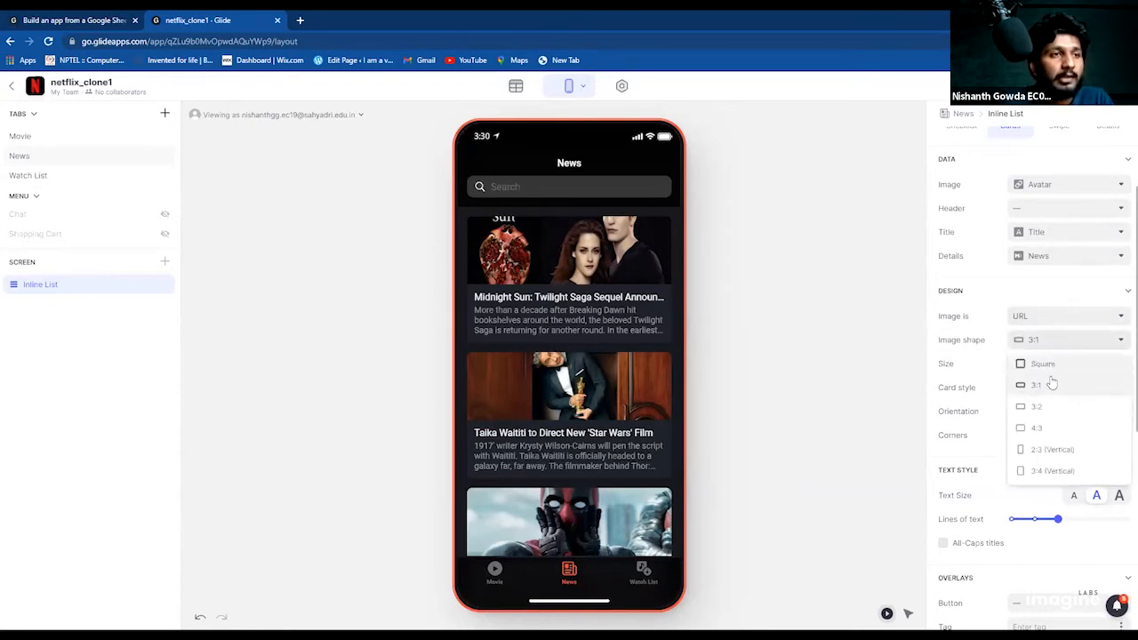
click(1041, 408)
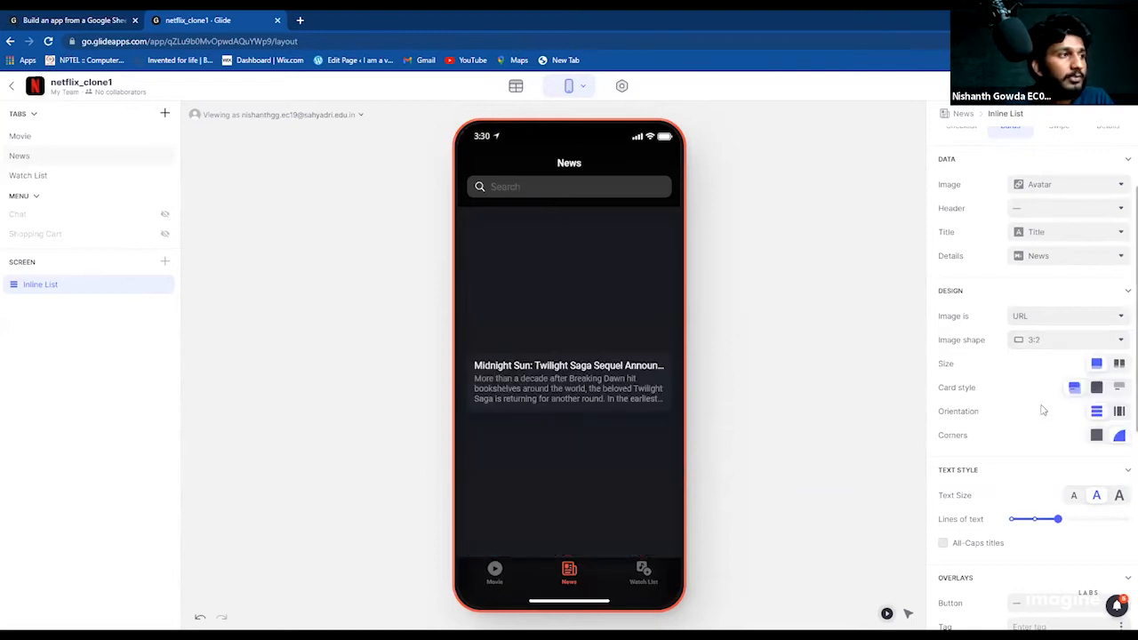
scroll(573, 408, down, 2)
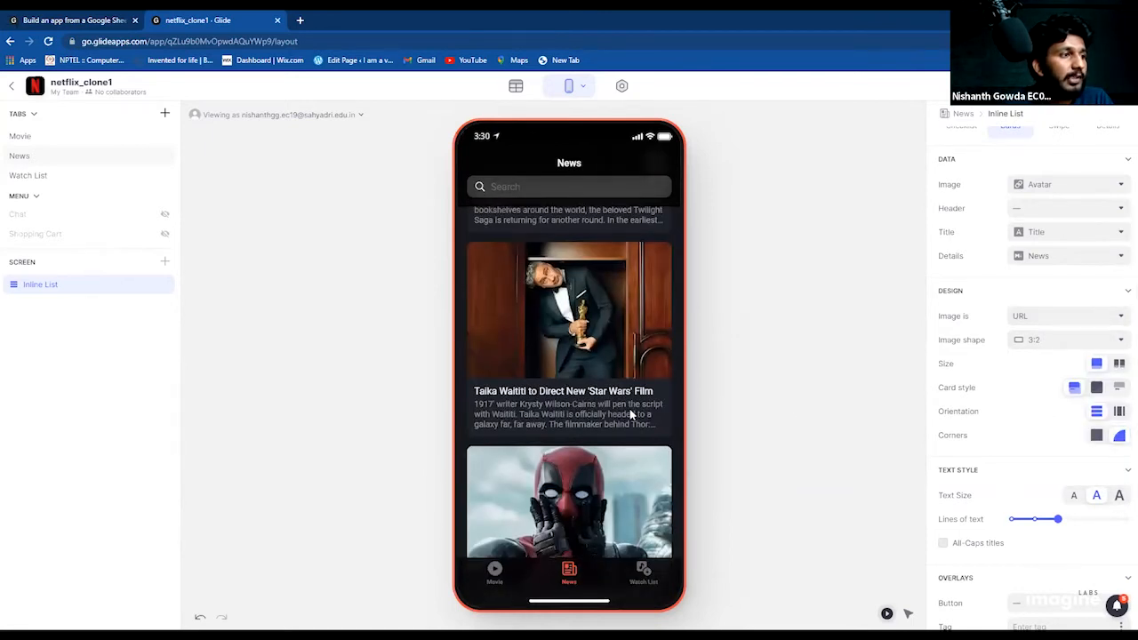
scroll(629, 410, down, 2)
scroll(629, 410, up, 3)
Step: Try the 3:4 (Vertical) and 3:1 image shapes on the news cards
click(1064, 343)
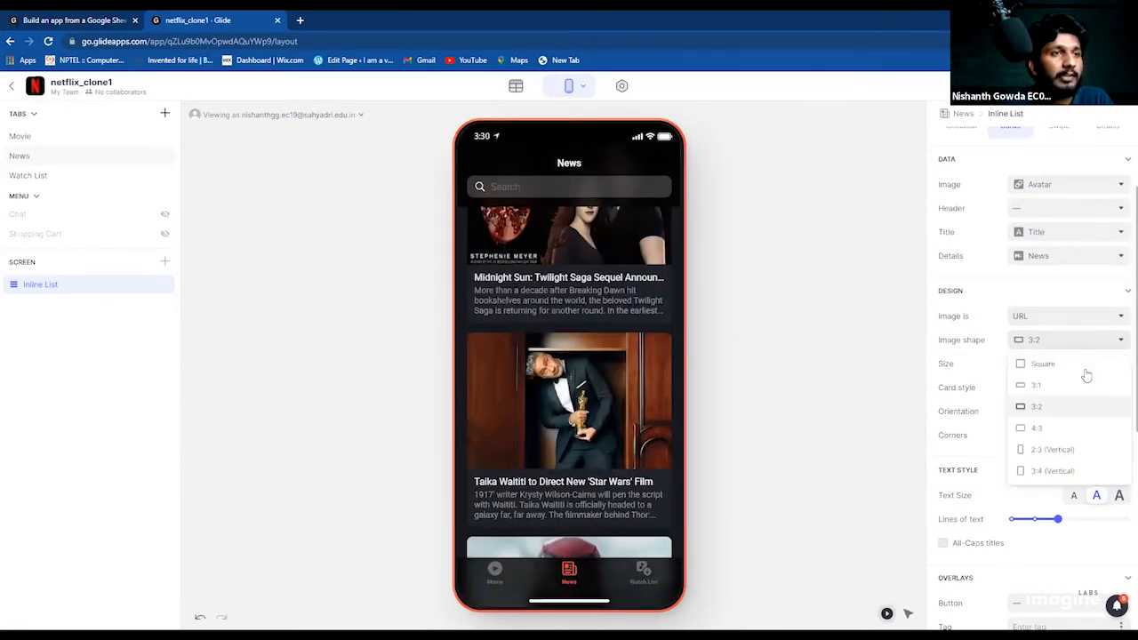
click(1062, 472)
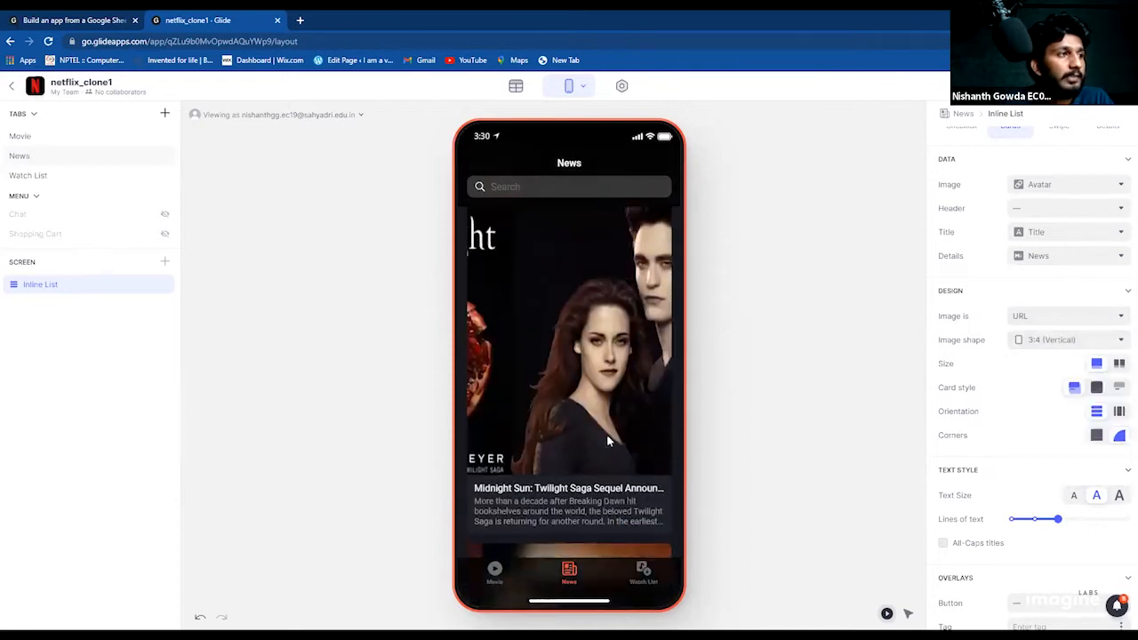
click(1075, 341)
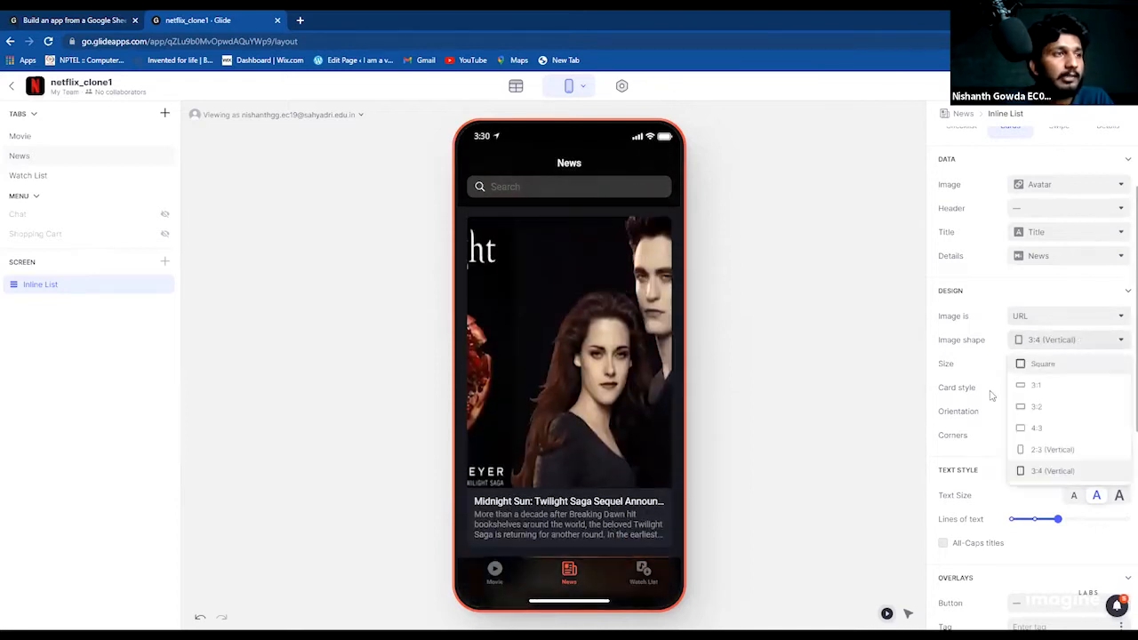
click(1047, 388)
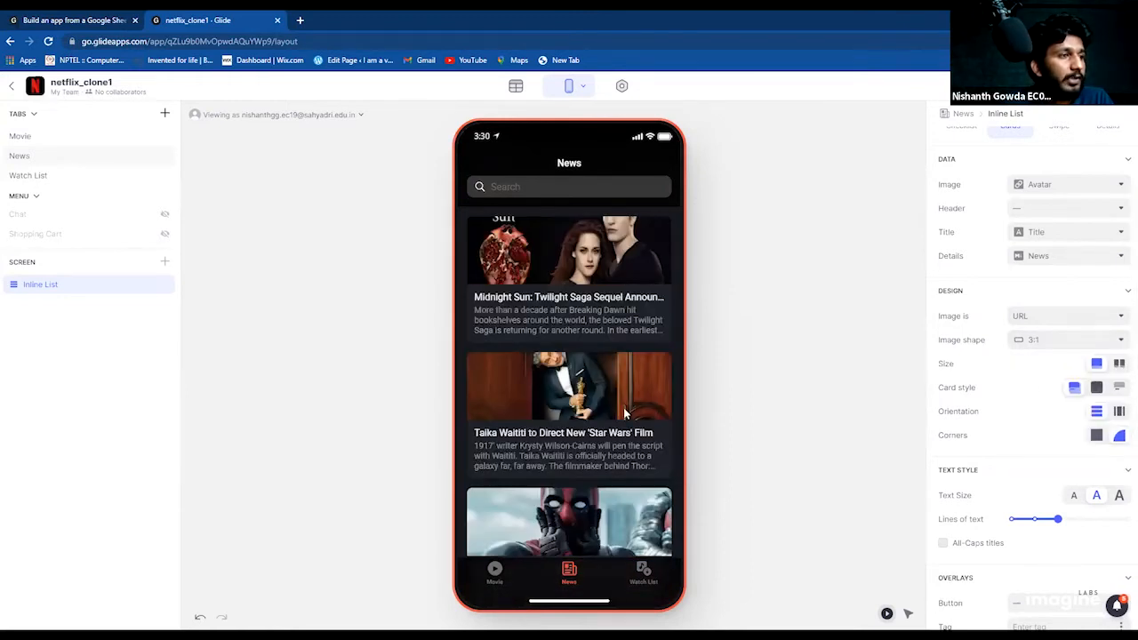
Step: Switch the news card image shape back to 3:2 and look through all the cards in the preview
click(1032, 340)
click(1042, 415)
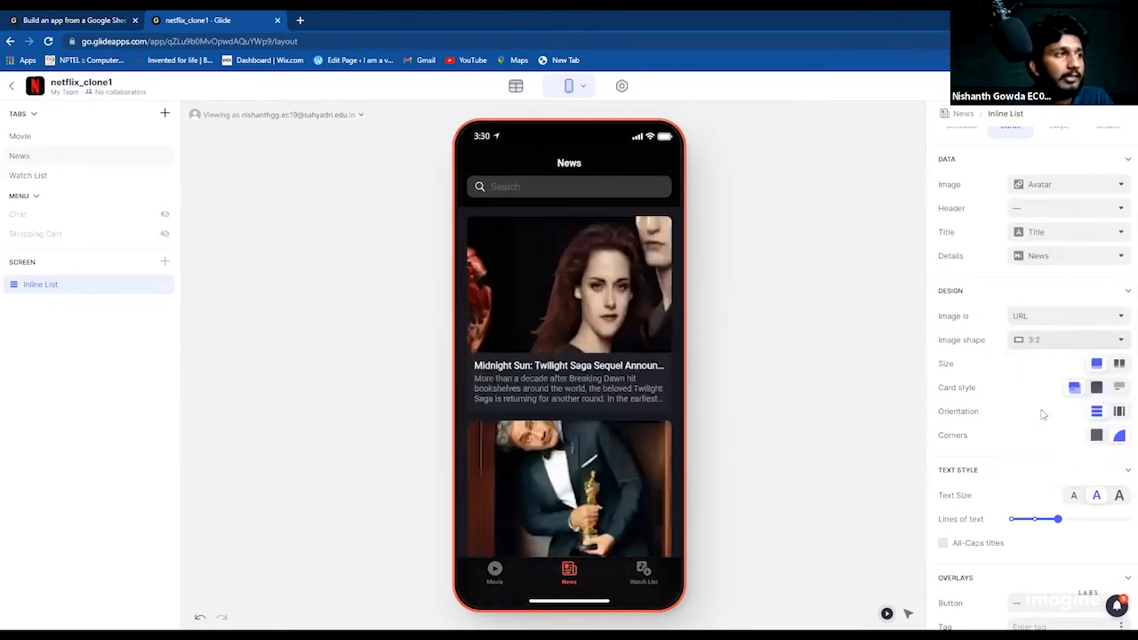
scroll(623, 374, down, 5)
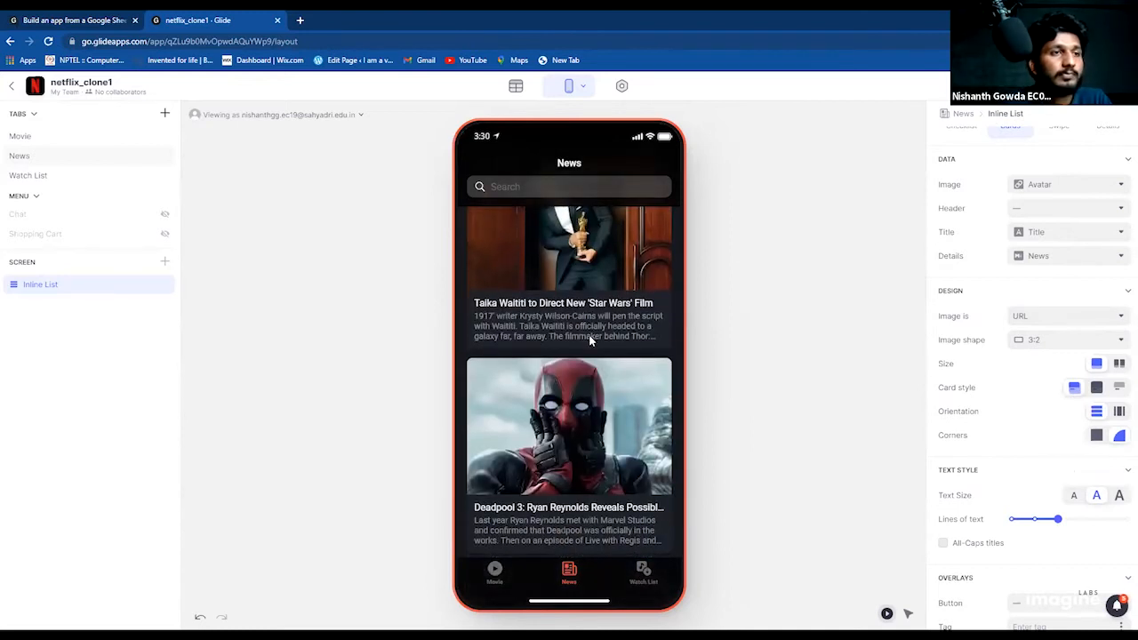
scroll(590, 340, up, 3)
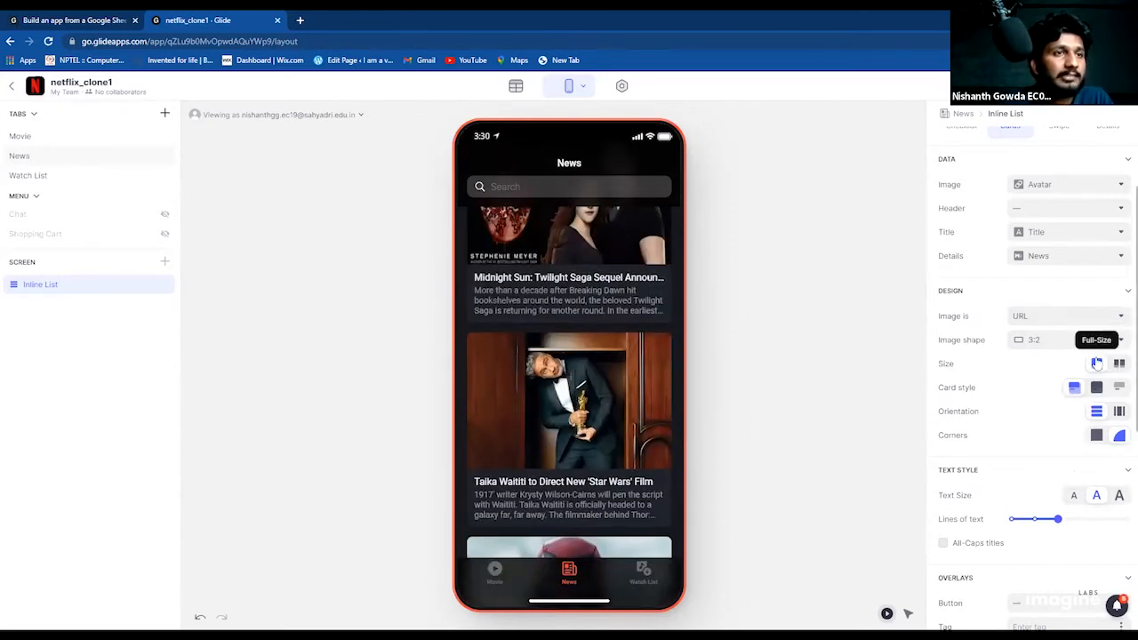
Step: Try the two-column card size, restore Full-Size, and change the card style to the second option
click(1120, 365)
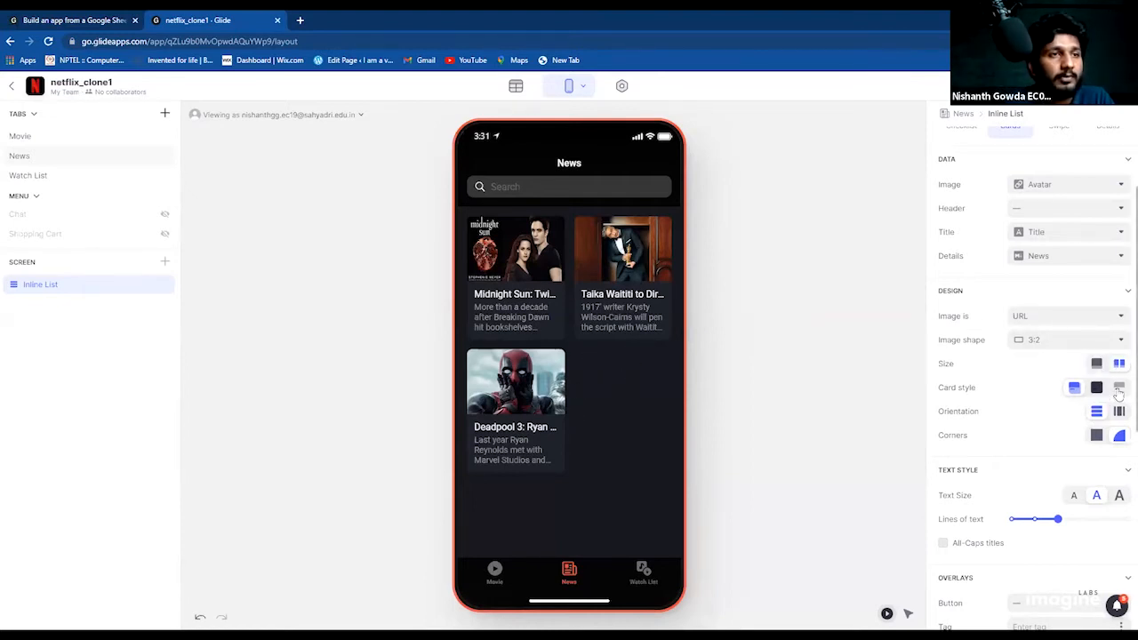
click(1099, 366)
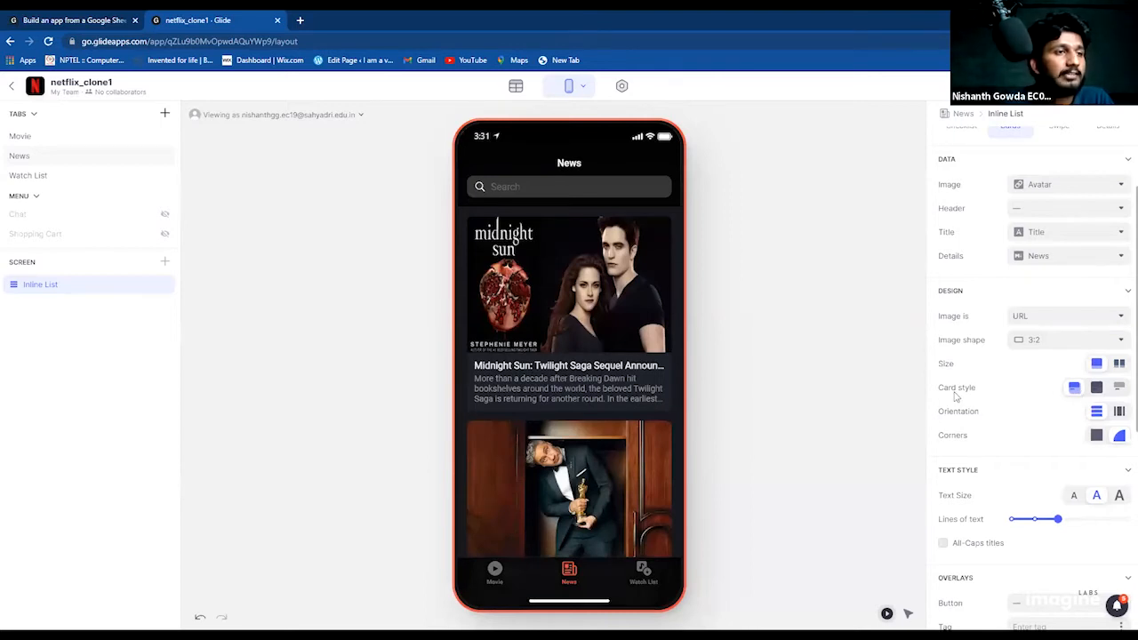
click(1097, 388)
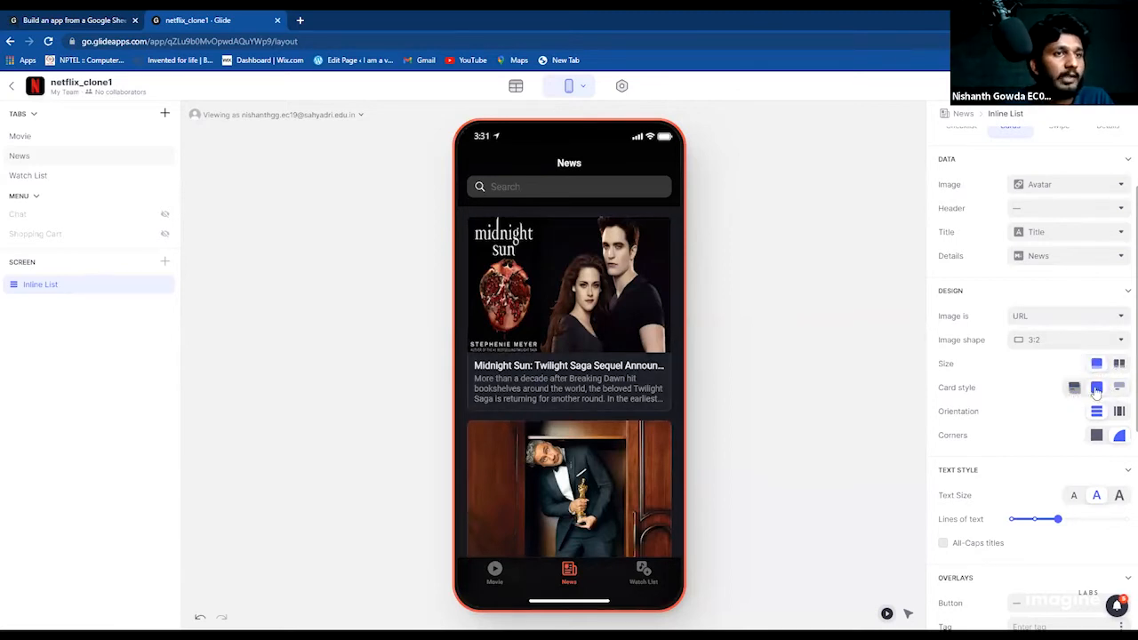
scroll(1097, 394, down, 1)
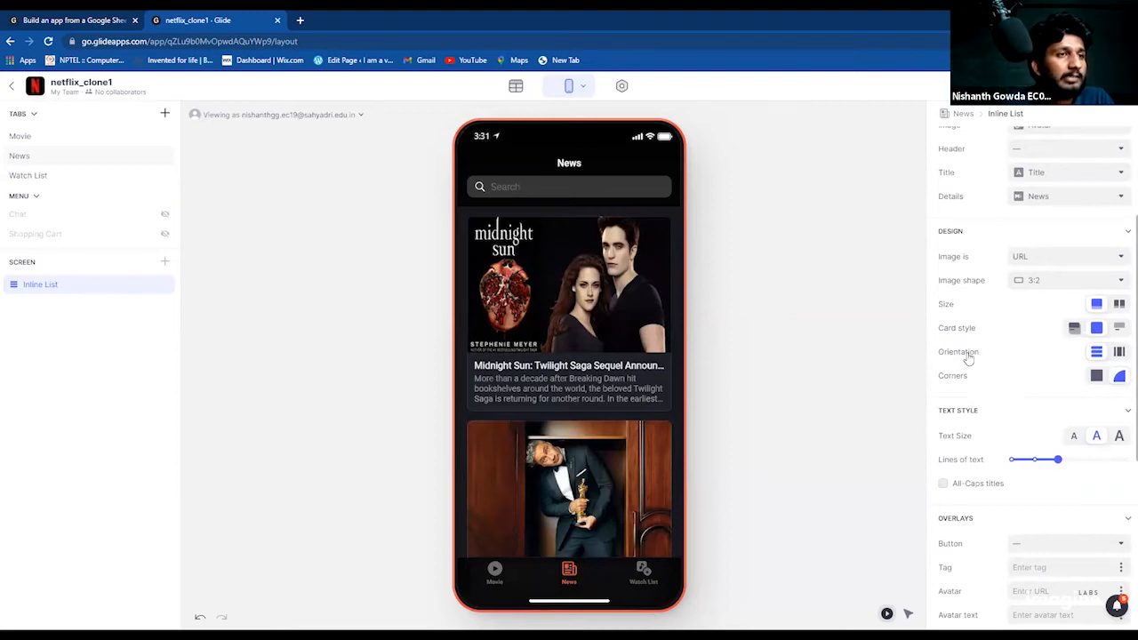
Step: Try the horizontal orientation and square corners on the news cards, restoring the vertical orientation and rounded corners
click(1120, 353)
drag(612, 329, 505, 336)
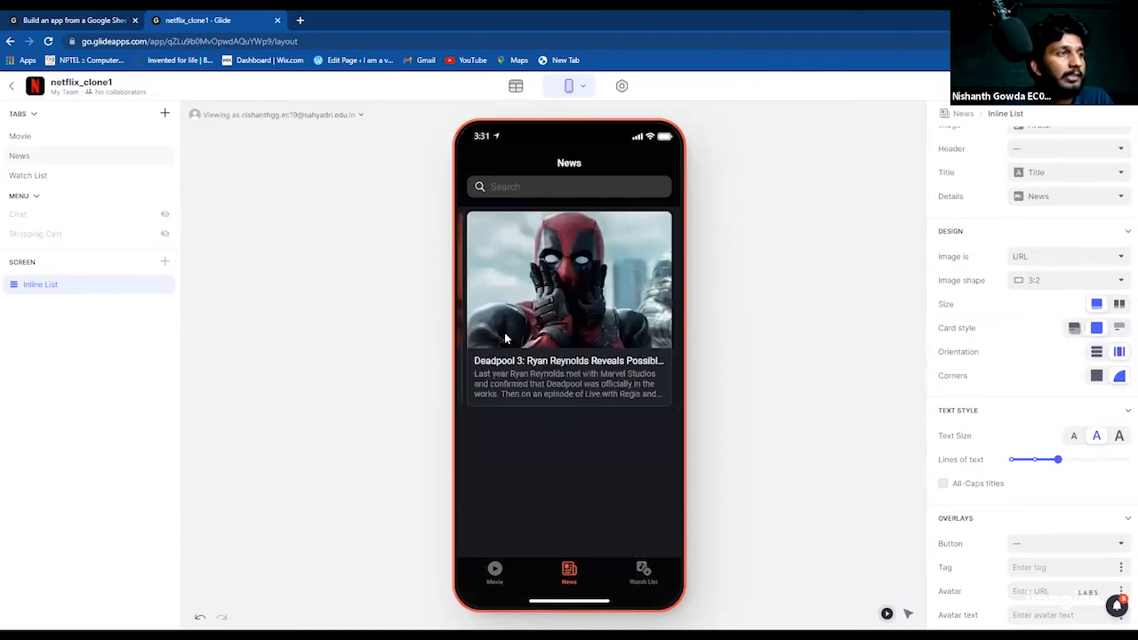
click(1098, 353)
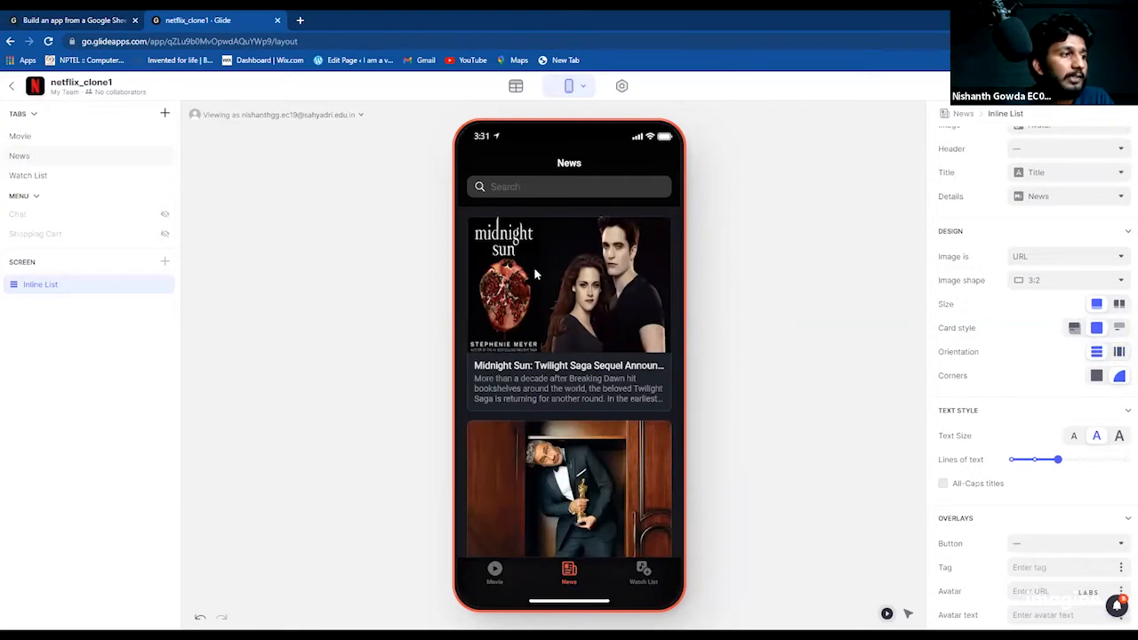
scroll(603, 409, down, 3)
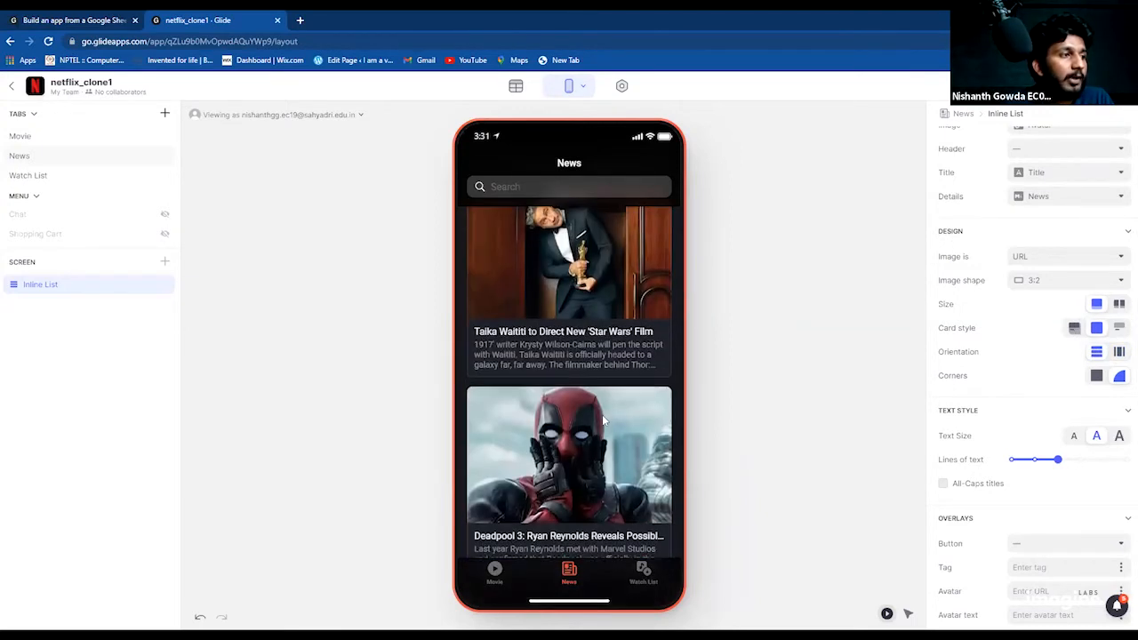
scroll(603, 420, up, 3)
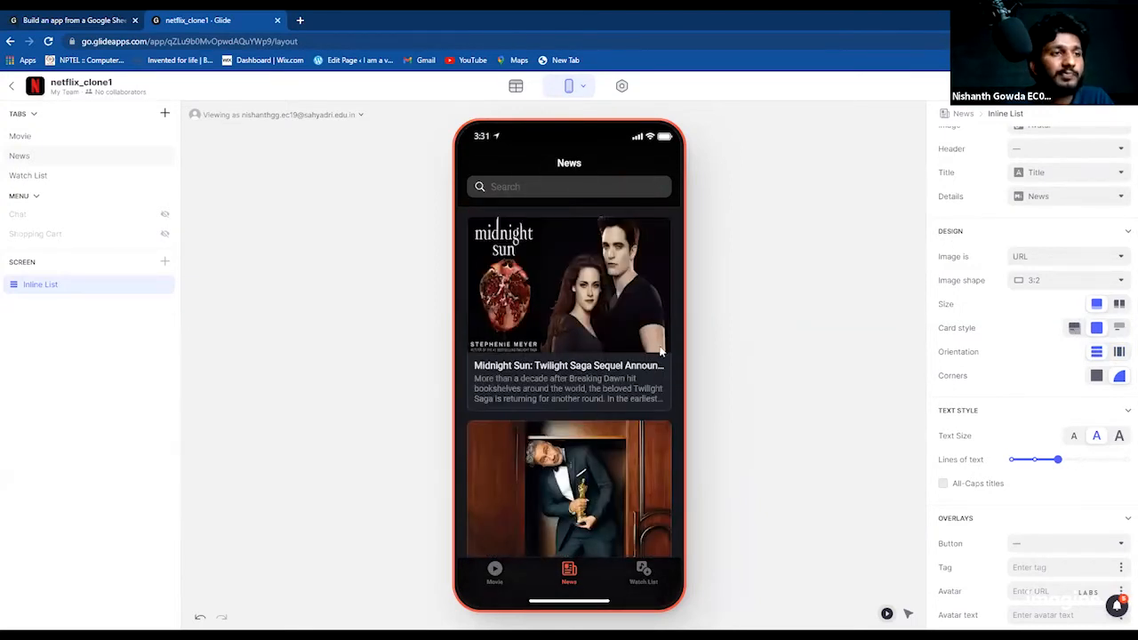
click(1097, 377)
click(1120, 377)
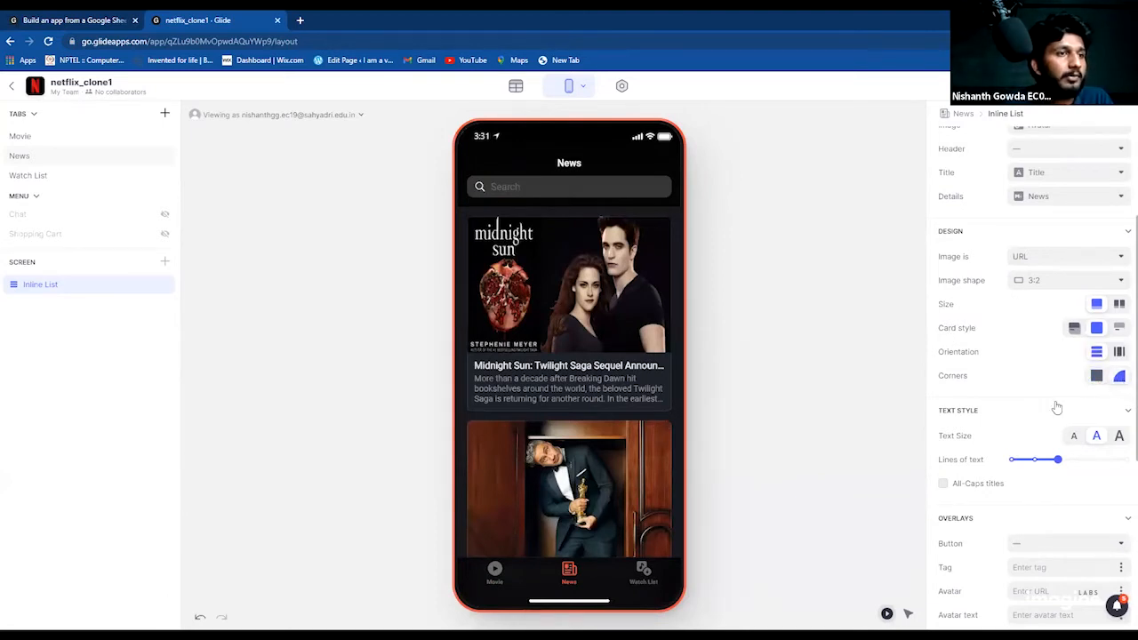
Step: Try the large and small text sizes on the news cards and return to Medium
scroll(1049, 409, down, 4)
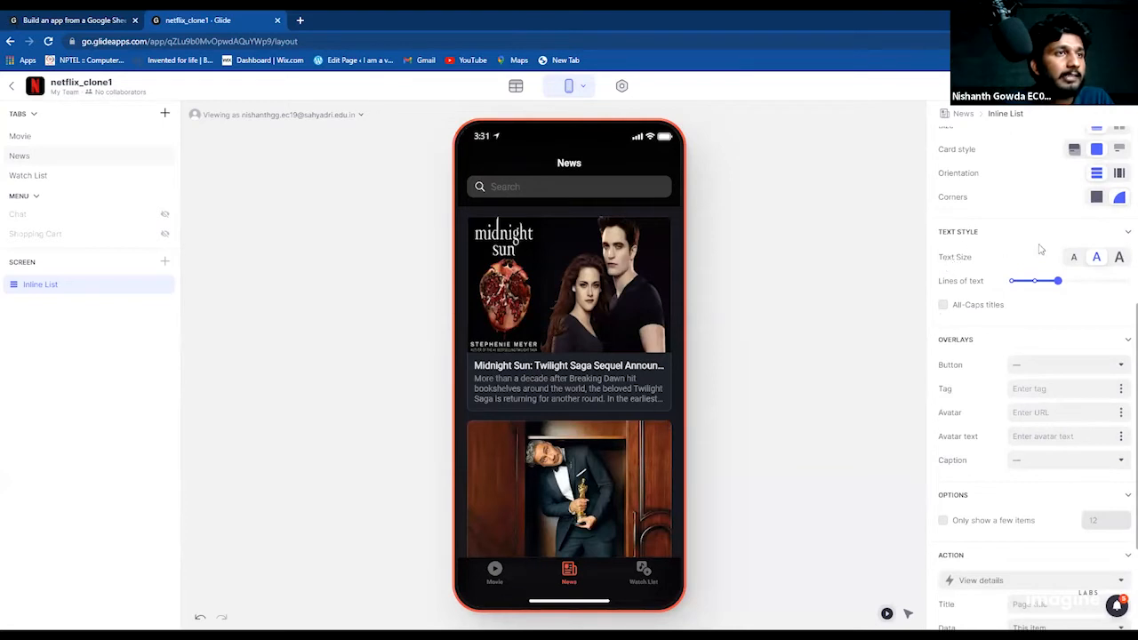
click(1119, 257)
click(1097, 258)
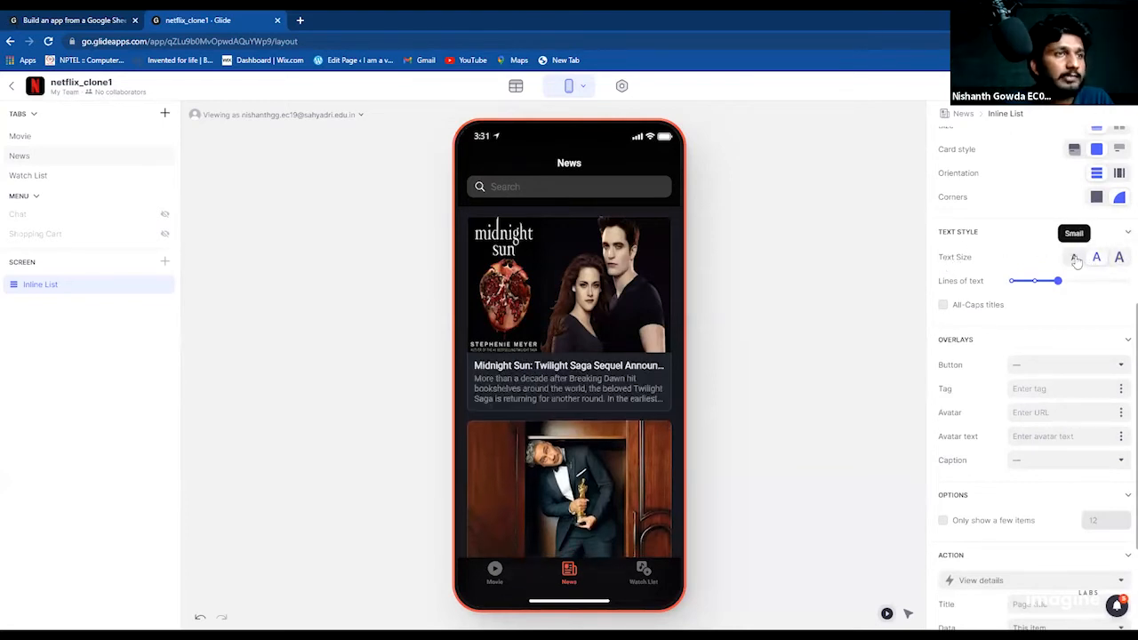
click(1093, 260)
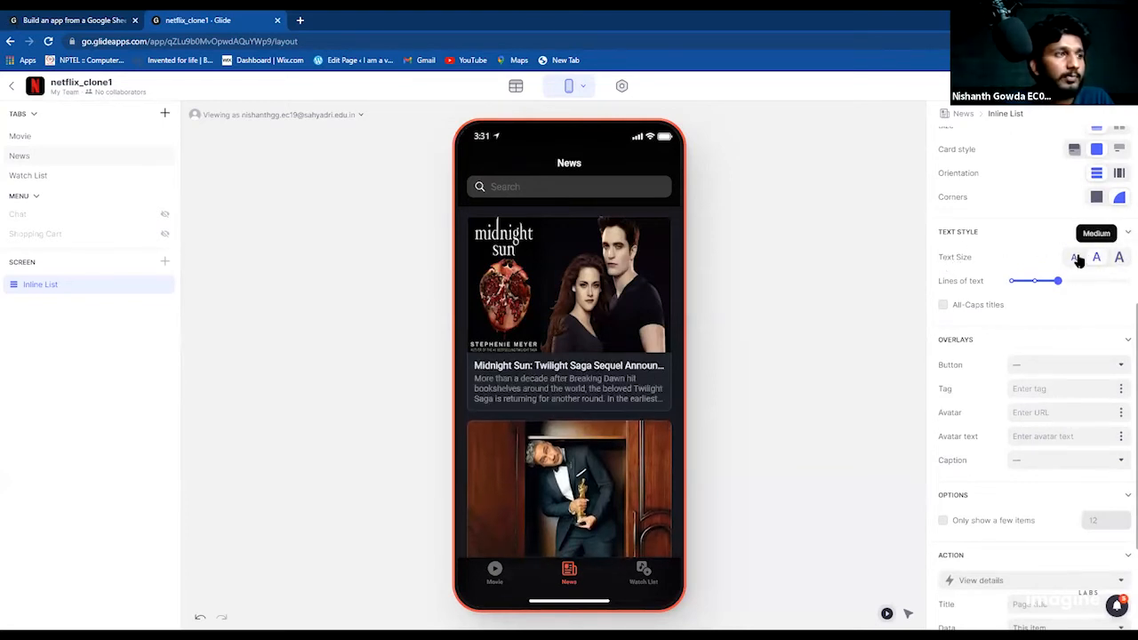
click(1075, 259)
click(1097, 258)
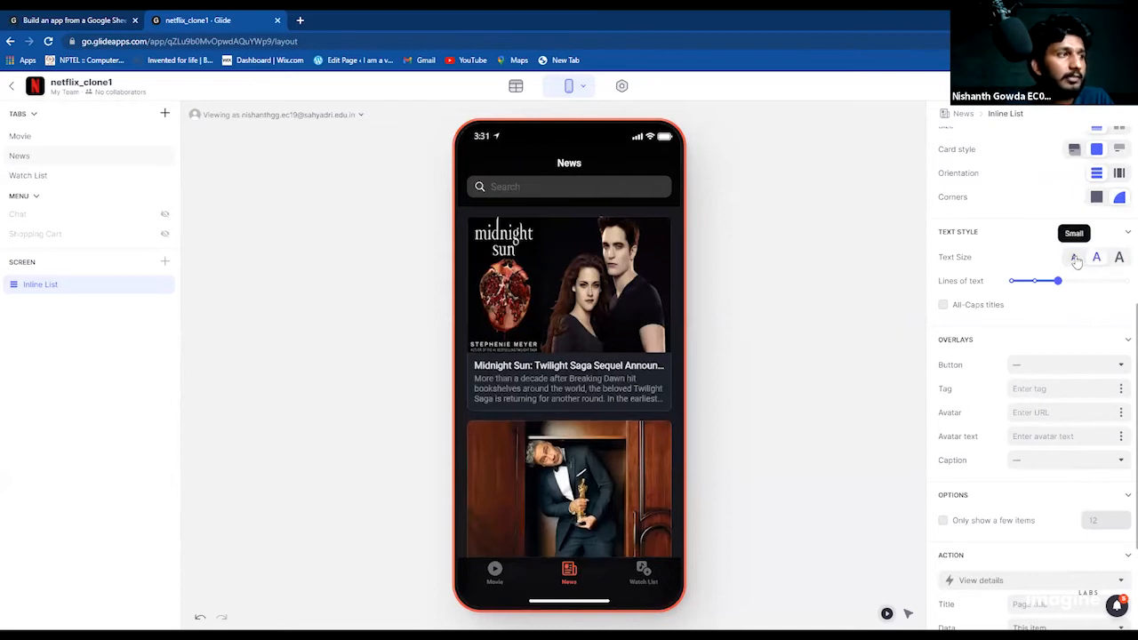
click(1076, 259)
click(1097, 259)
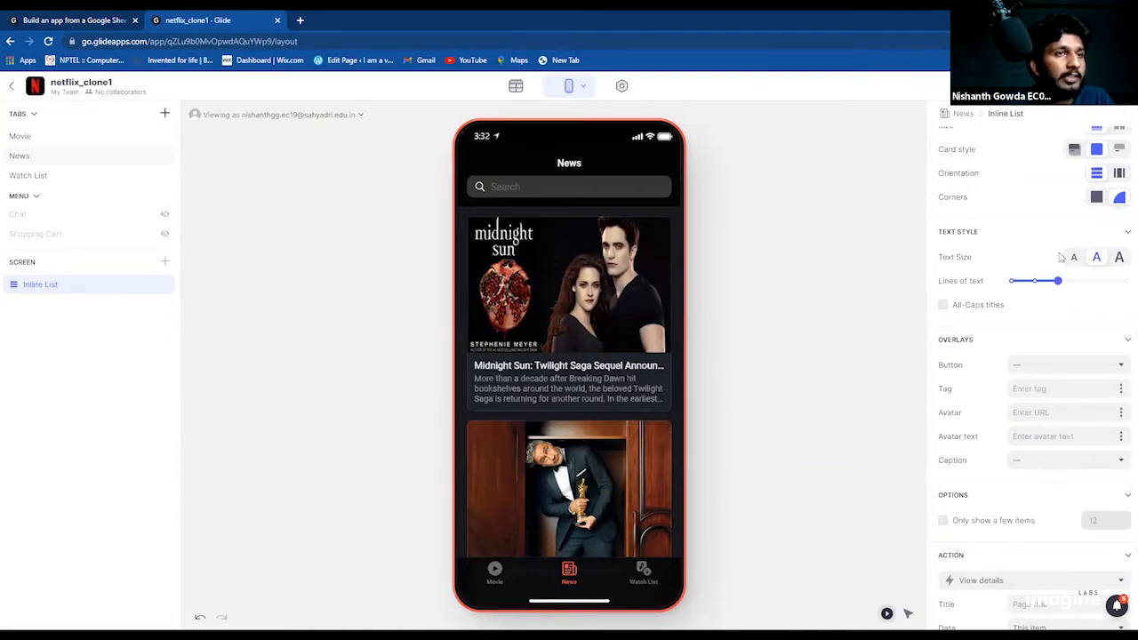
Step: Set the news cards to show five lines of text and turn on all-caps titles
drag(1058, 280, 1126, 281)
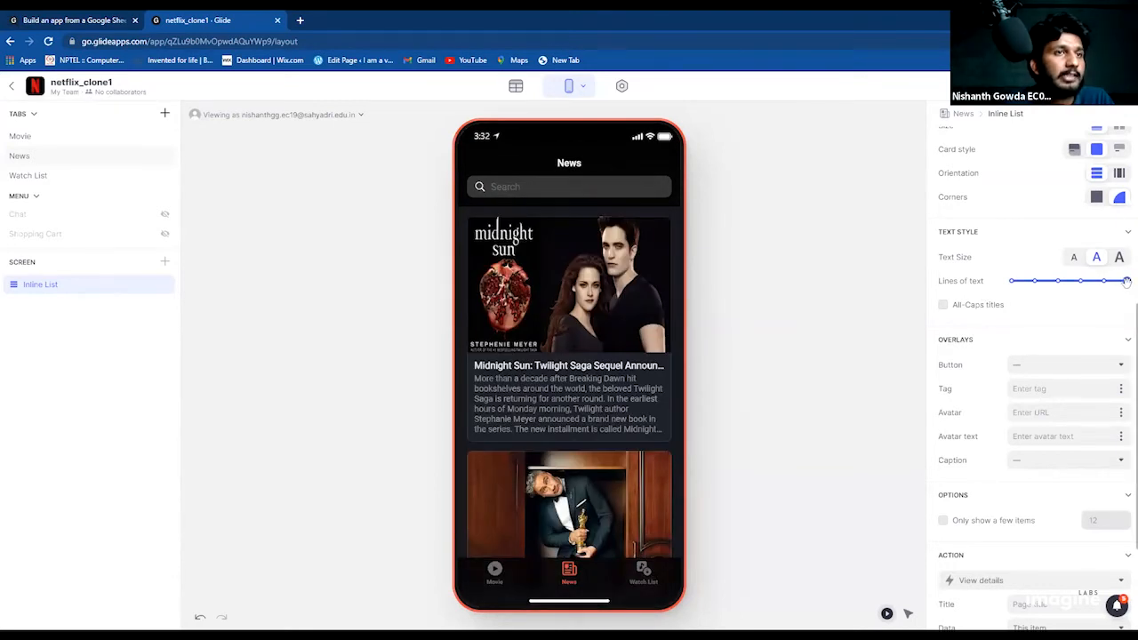
drag(1116, 287, 1103, 281)
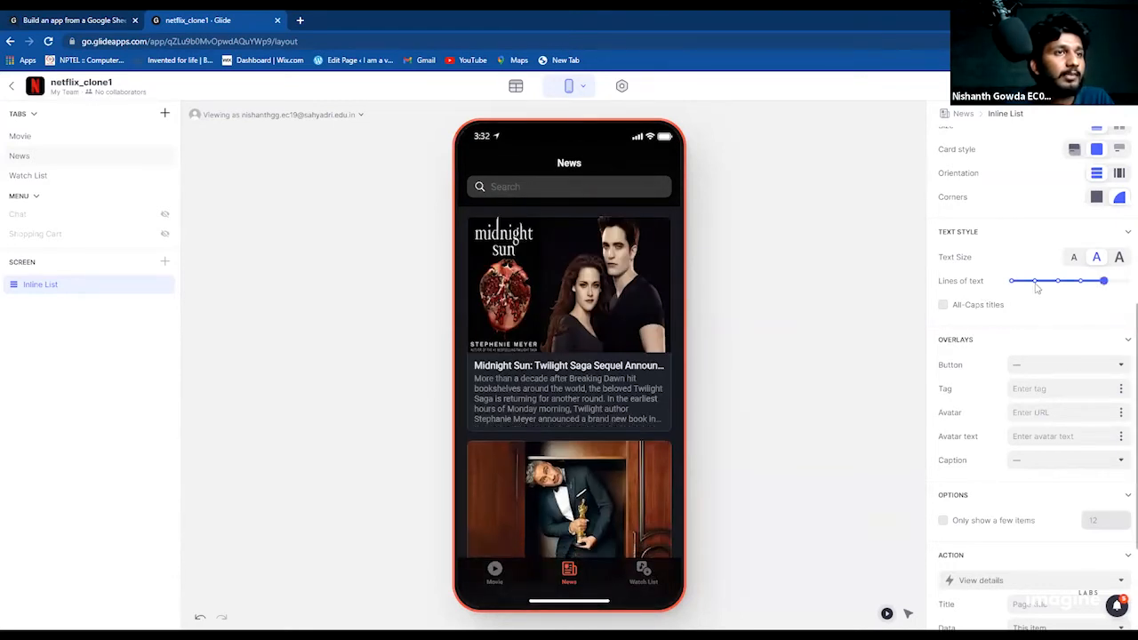
scroll(1023, 300, down, 2)
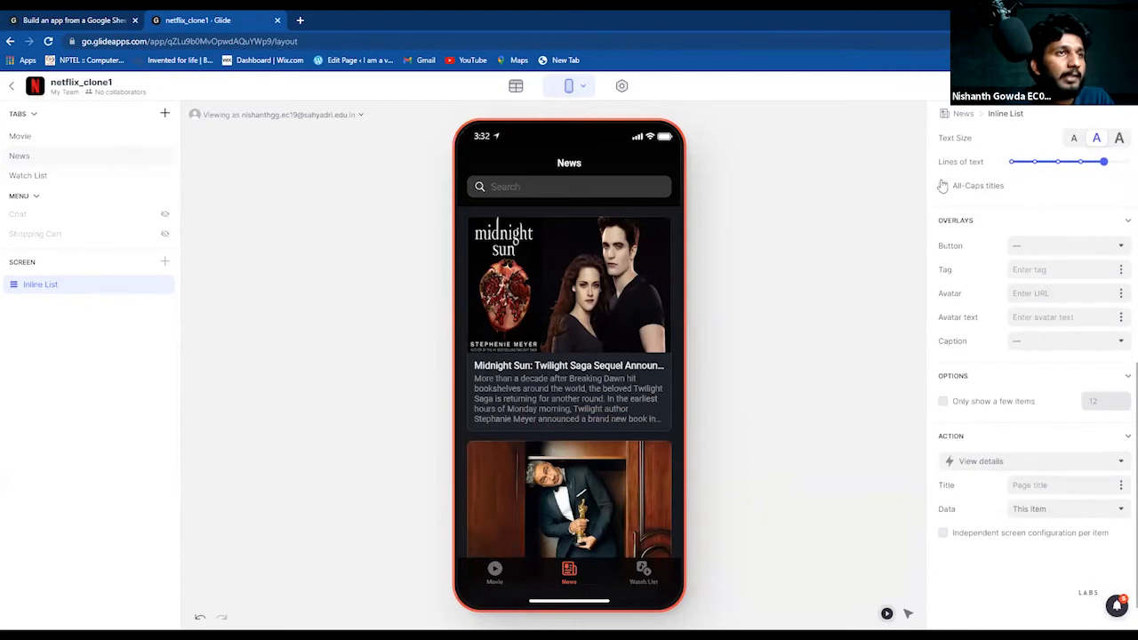
click(944, 186)
scroll(591, 379, down, 1)
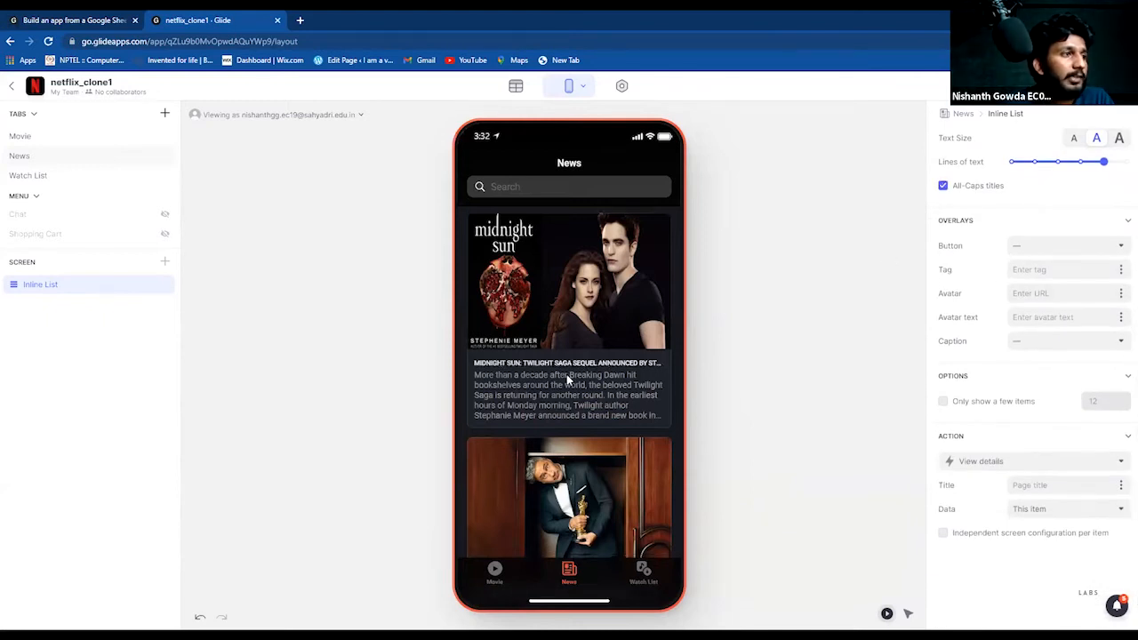
scroll(592, 383, up, 1)
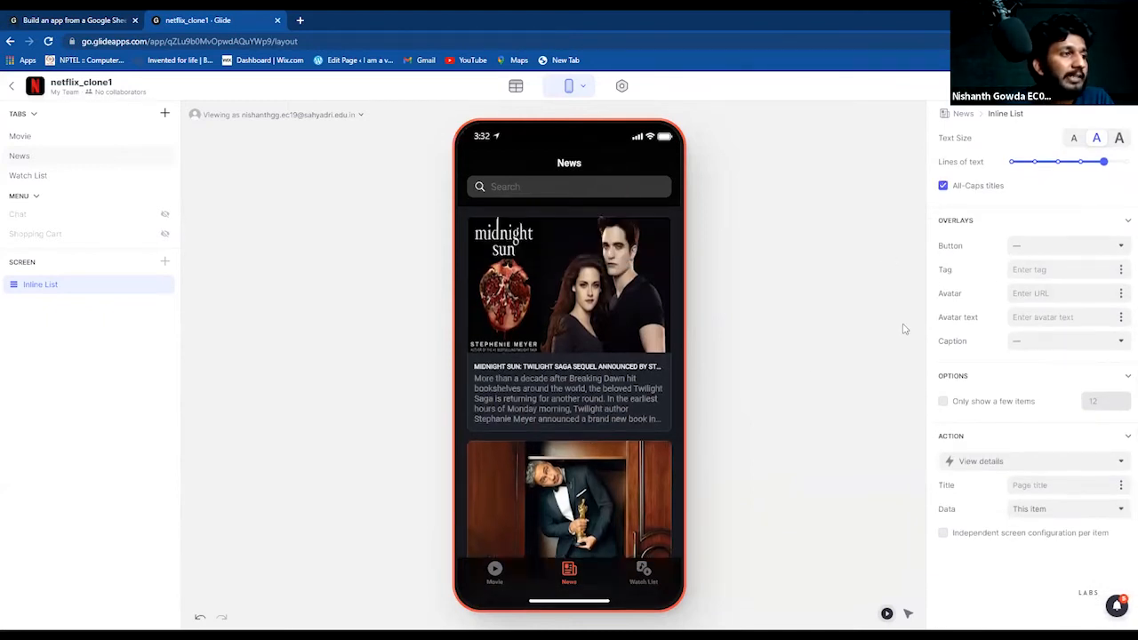
Step: Add the Favorite overlay button to the news cards and view the column choices for the tag
scroll(1027, 255, up, 1)
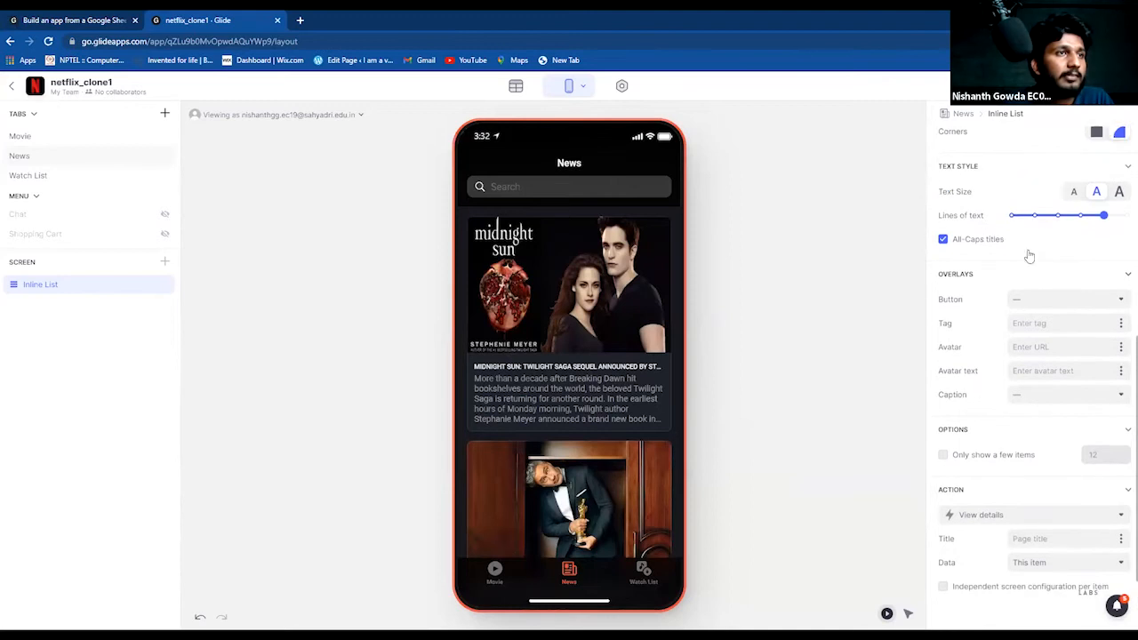
click(1027, 313)
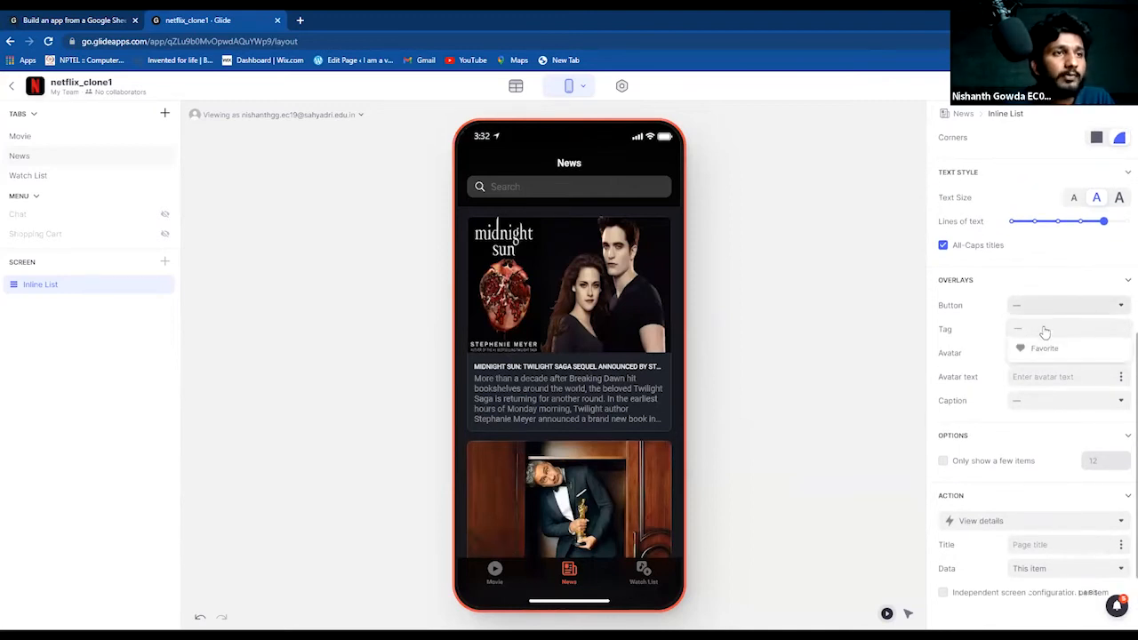
click(1045, 349)
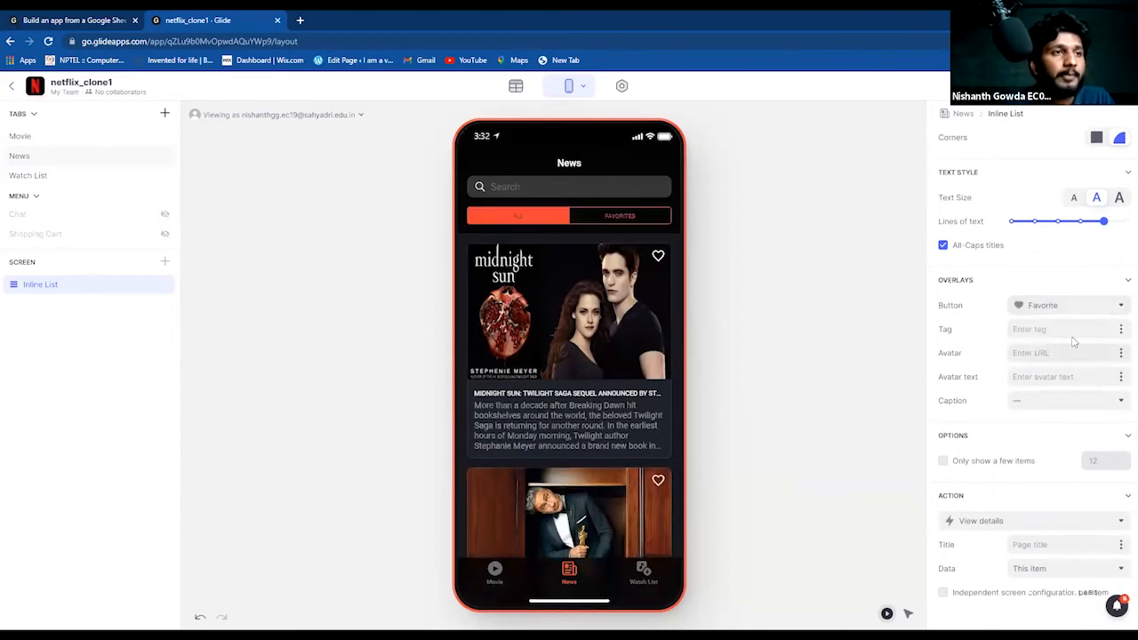
click(1122, 330)
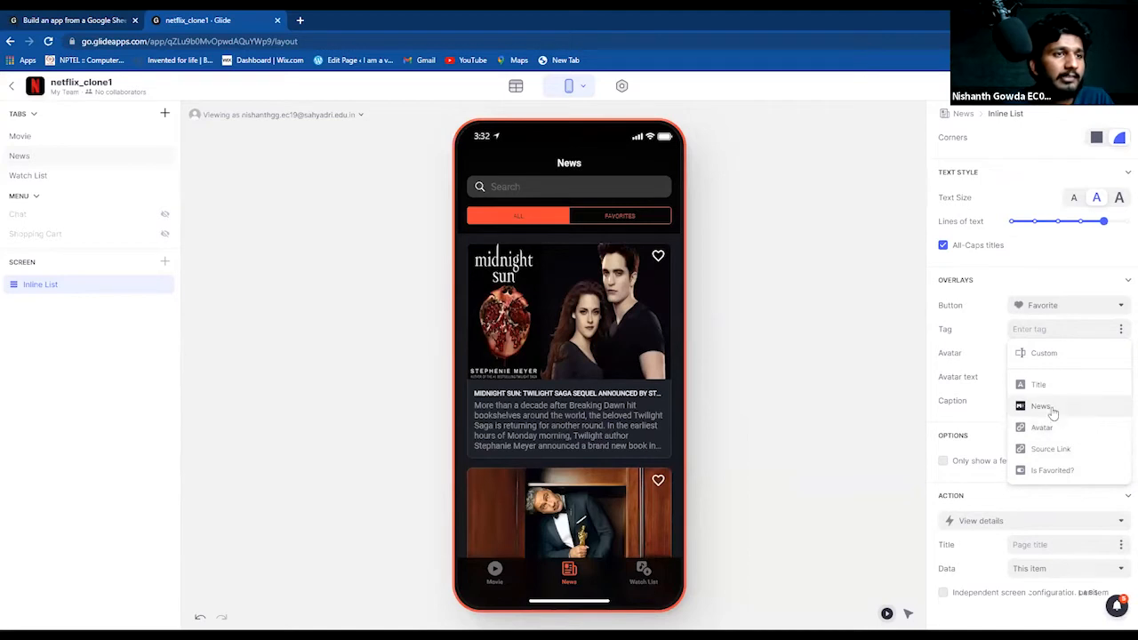
click(876, 423)
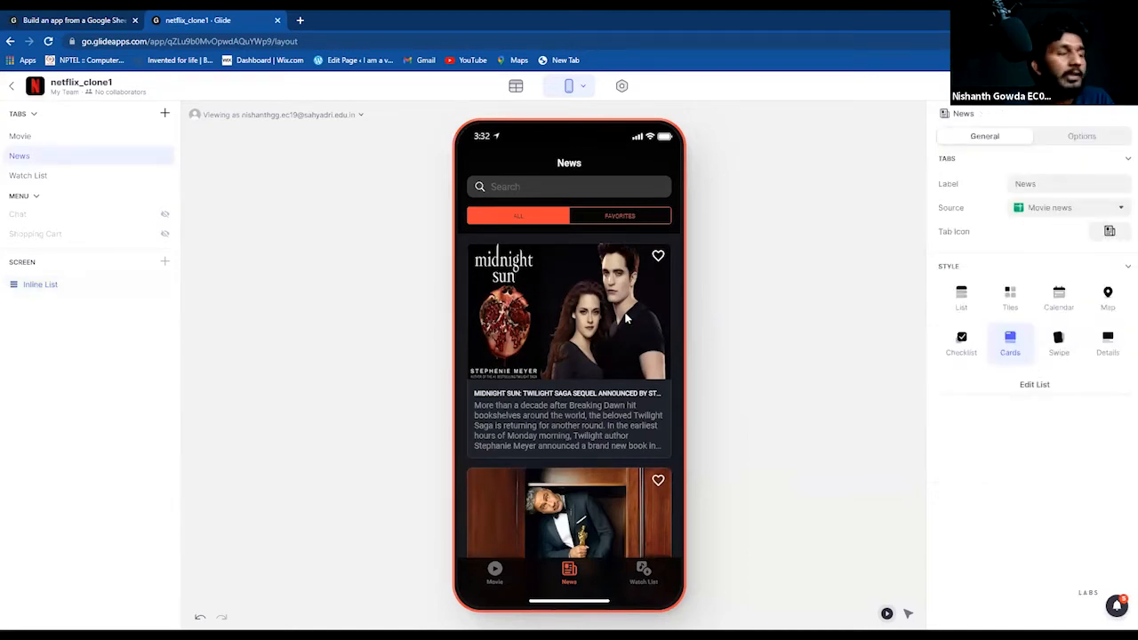
Step: Reopen the Inline List settings and try to limit the news list to only a few items
click(55, 291)
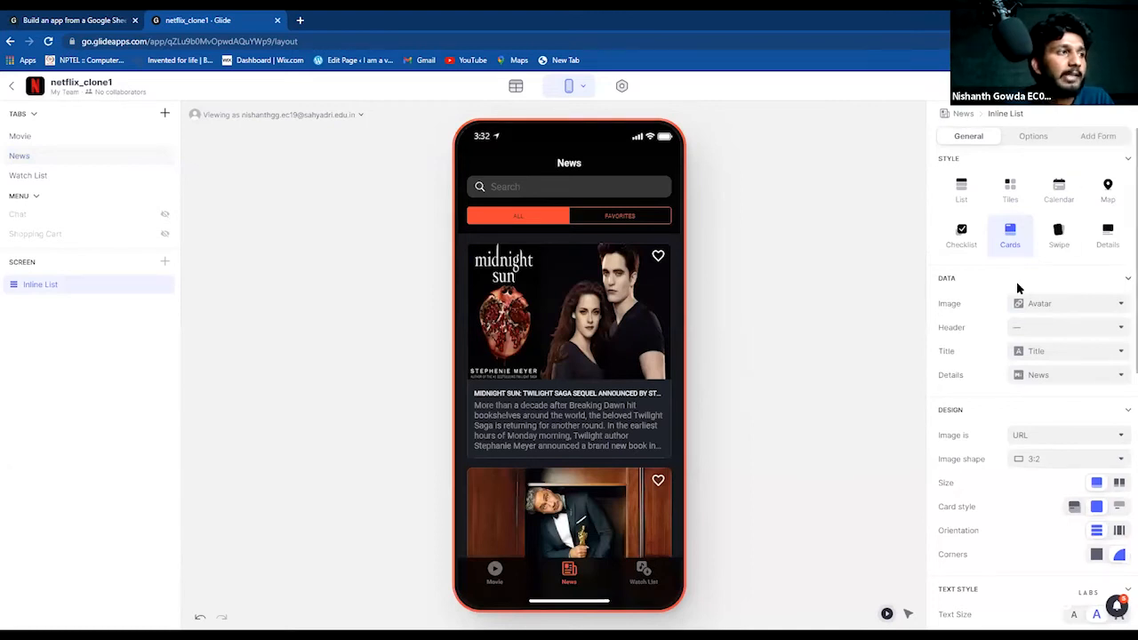
scroll(1047, 325, down, 5)
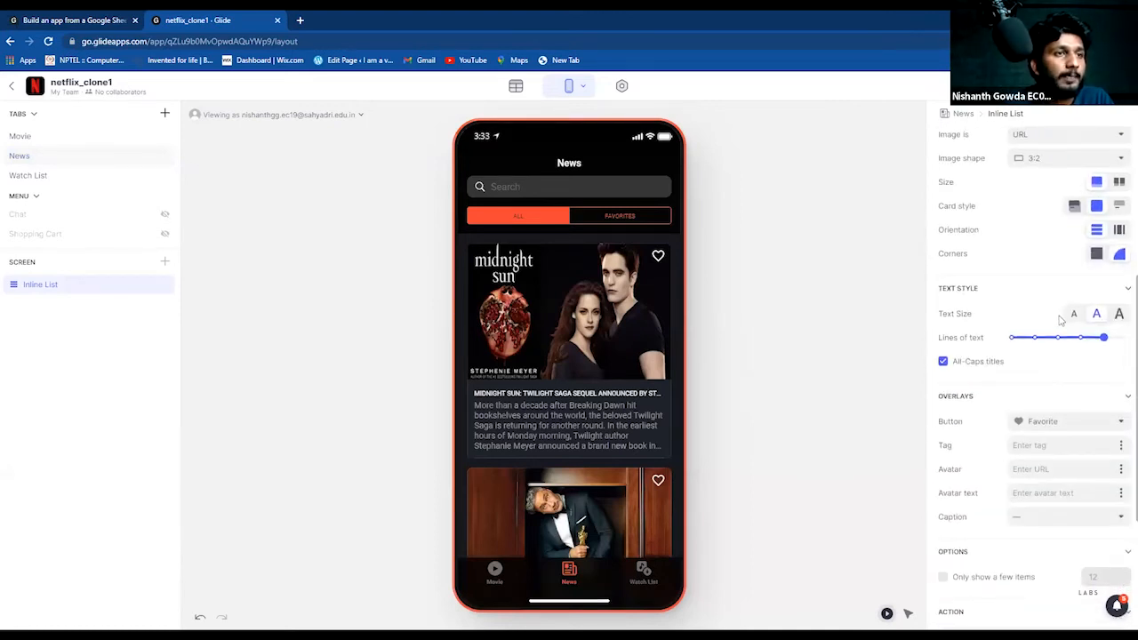
scroll(1064, 326, down, 1)
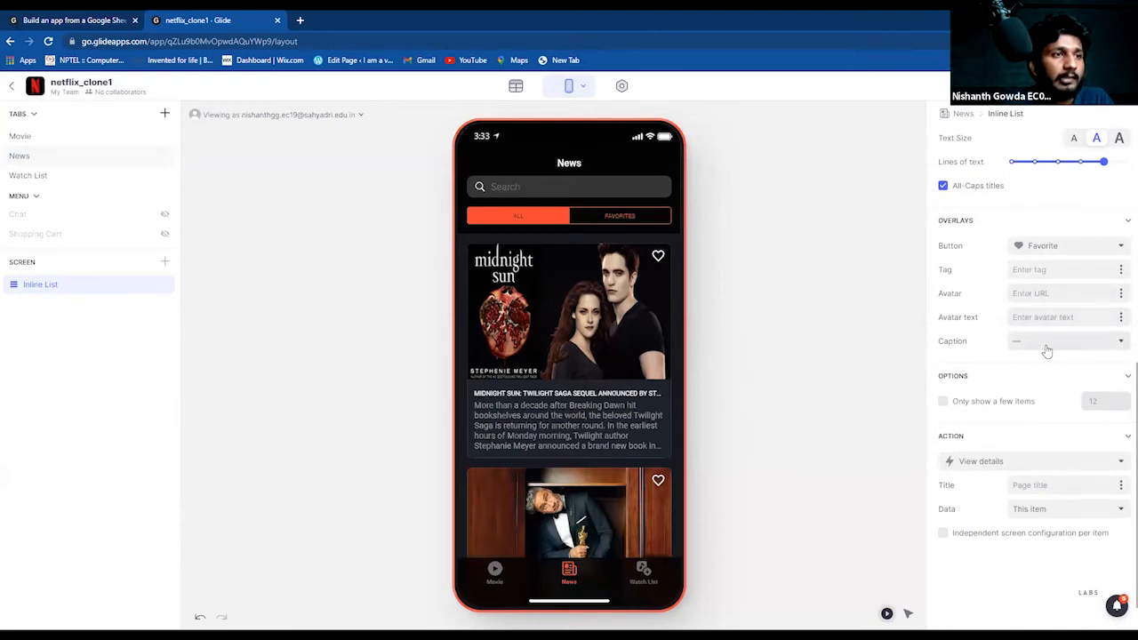
scroll(1003, 351, down, 1)
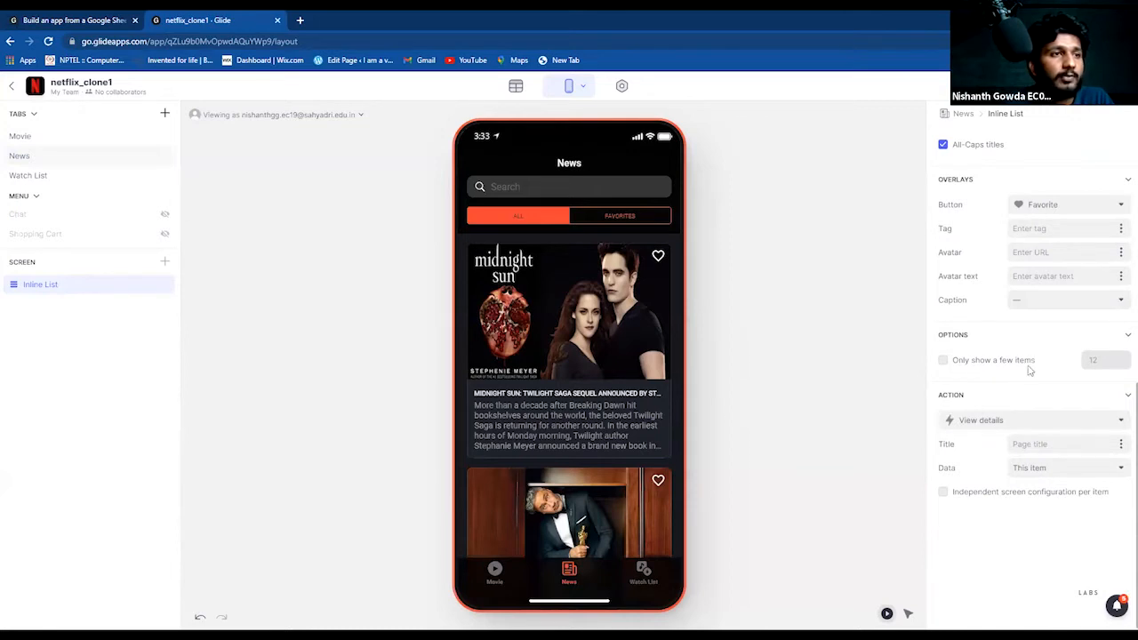
click(944, 360)
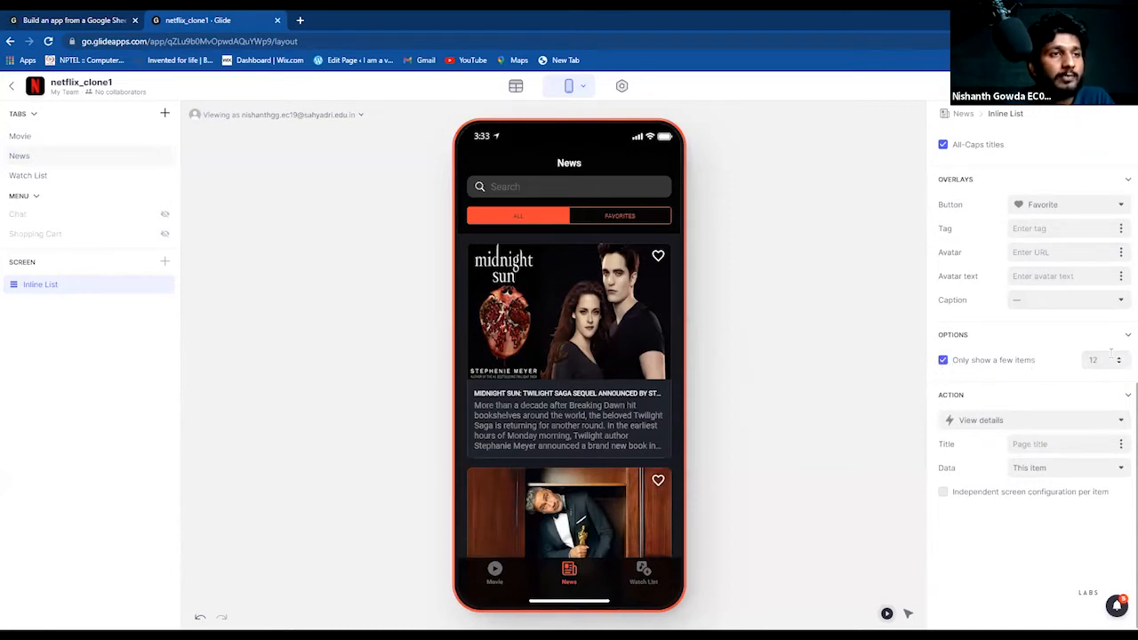
click(1105, 360)
key(BackSpace)
key(BackSpace)
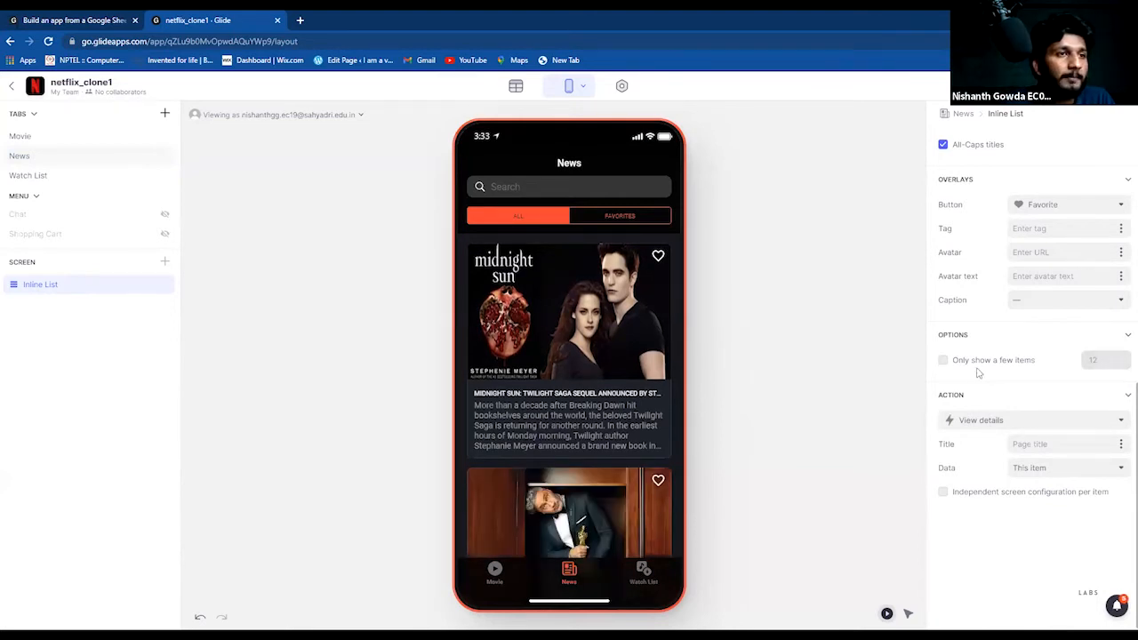
click(942, 361)
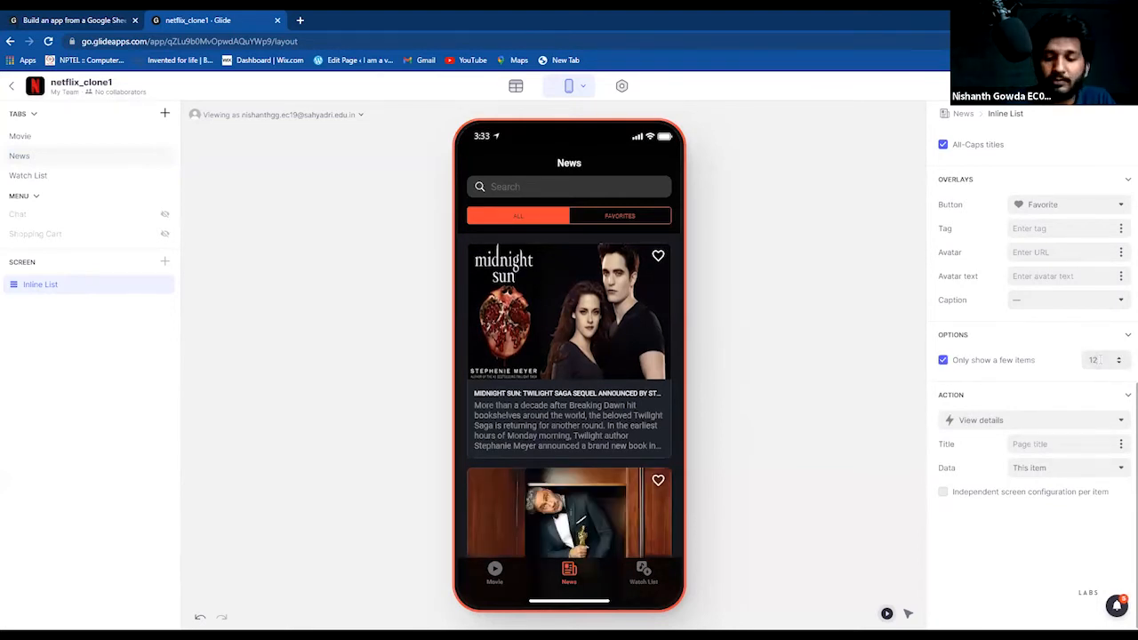
key(BackSpace)
key(BackSpace)
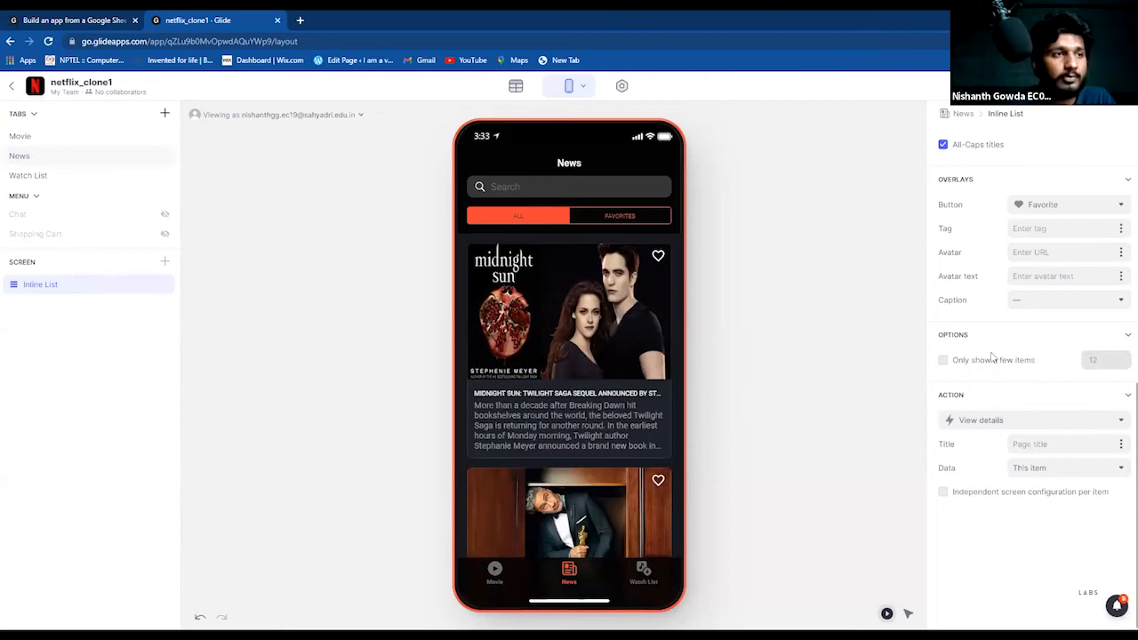
Step: Limit the news list to 2 items, check the cards in the preview, and remove the limit
click(943, 360)
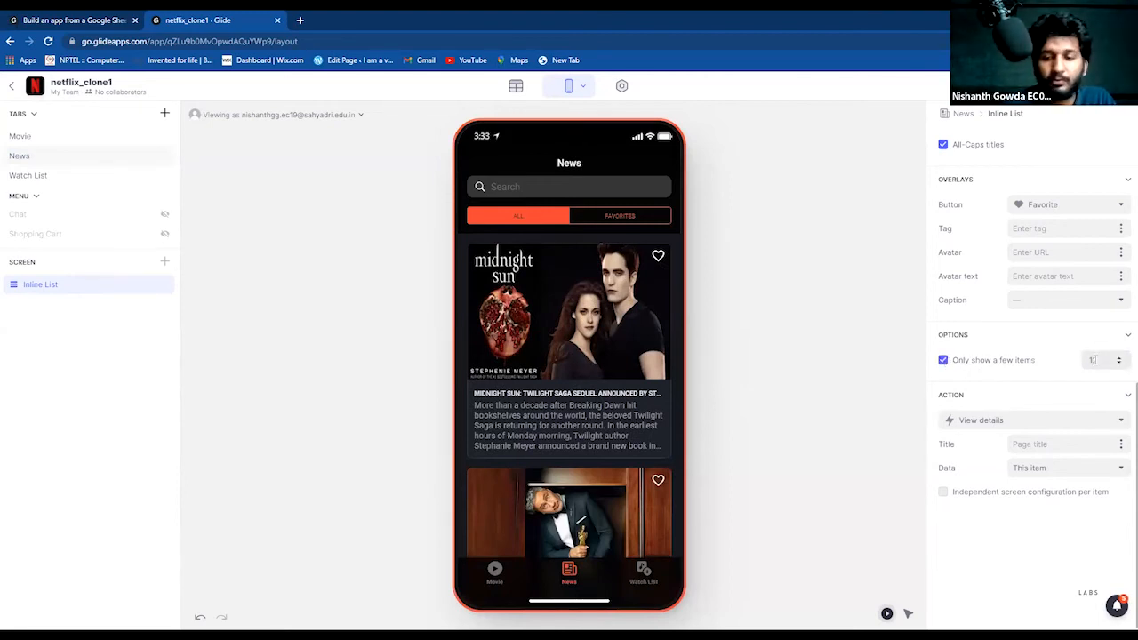
key(BackSpace)
scroll(592, 385, down, 3)
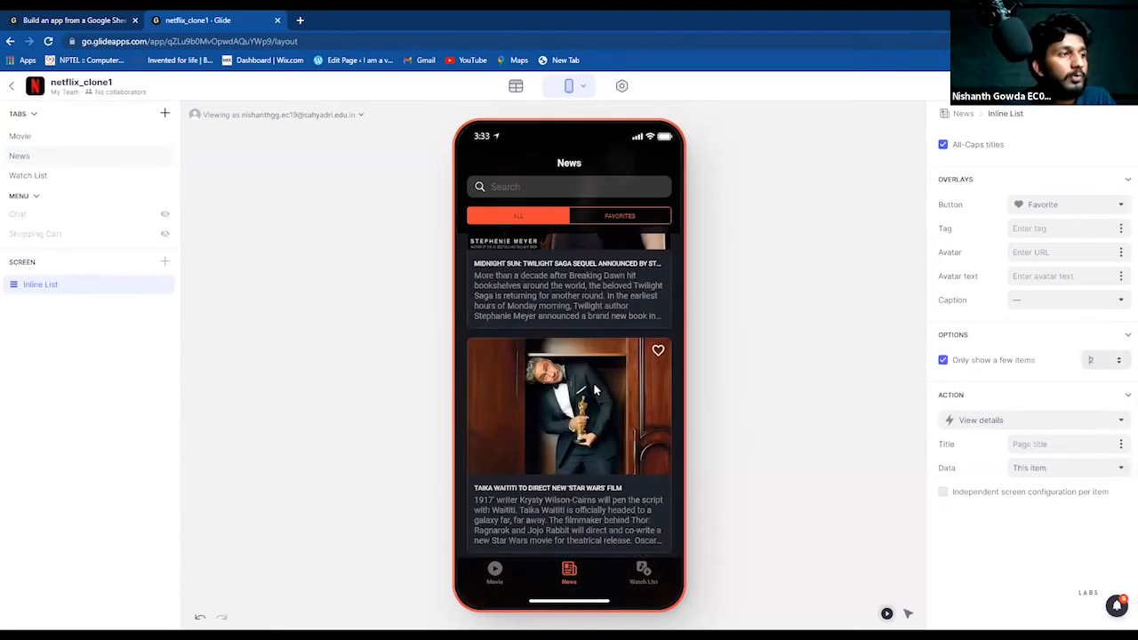
scroll(595, 386, up, 3)
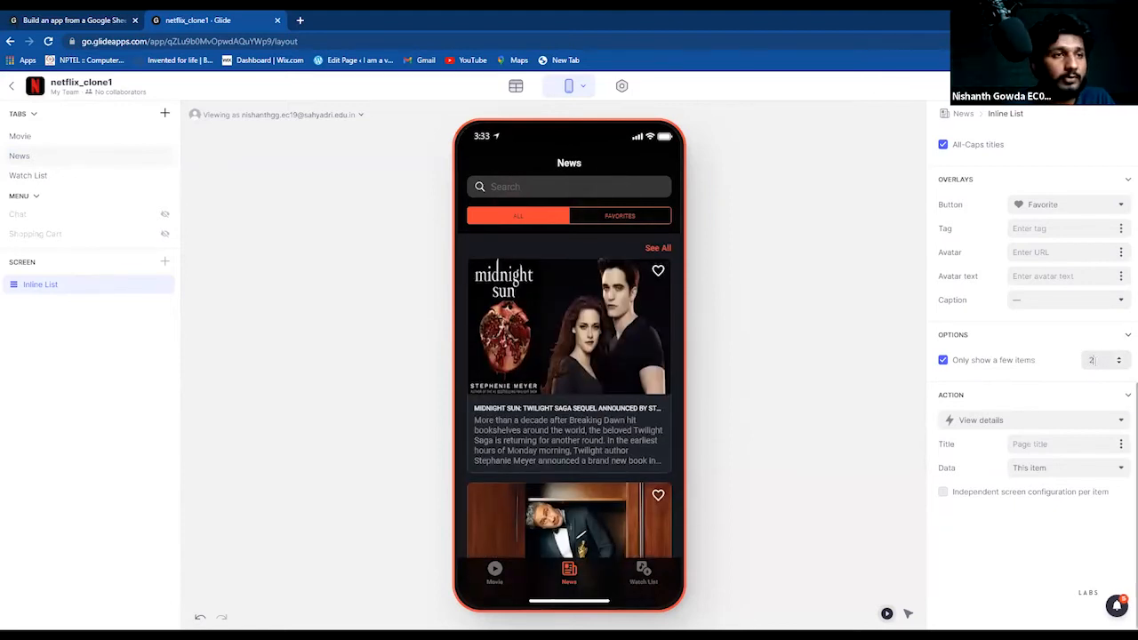
key(BackSpace)
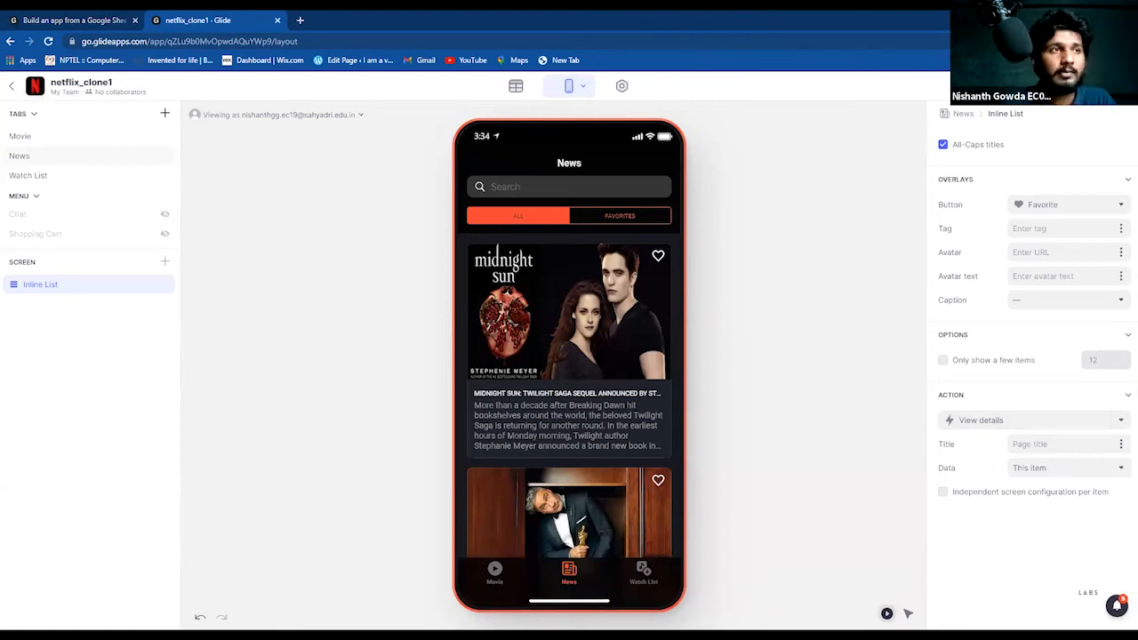
Step: Return from the Inline List settings to the News tab's general settings
scroll(1057, 138, up, 5)
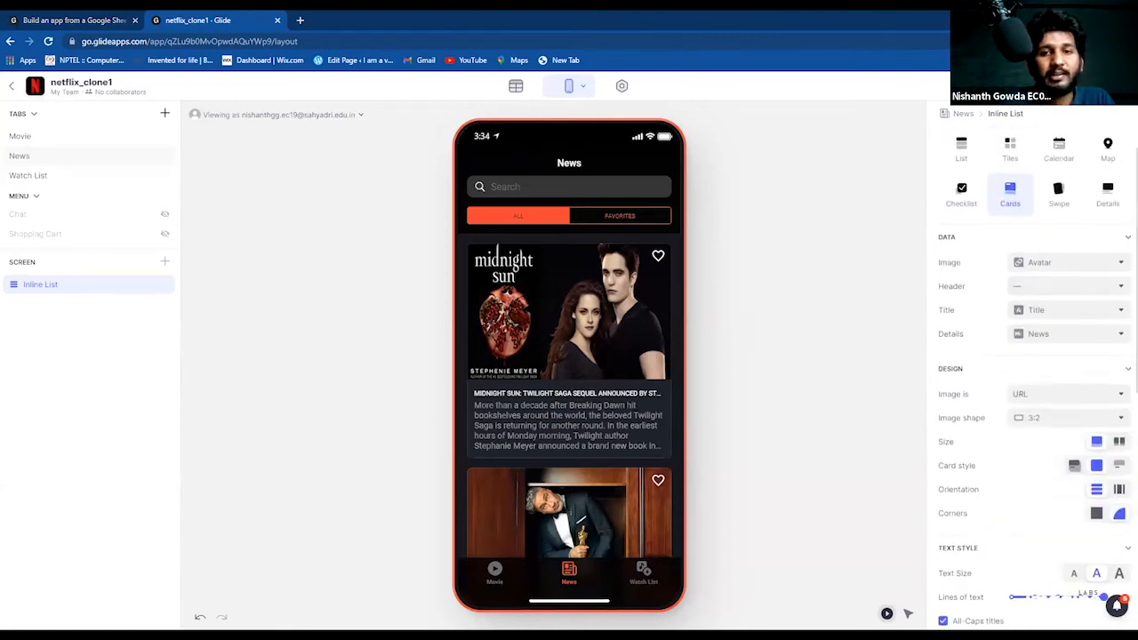
scroll(1019, 271, up, 2)
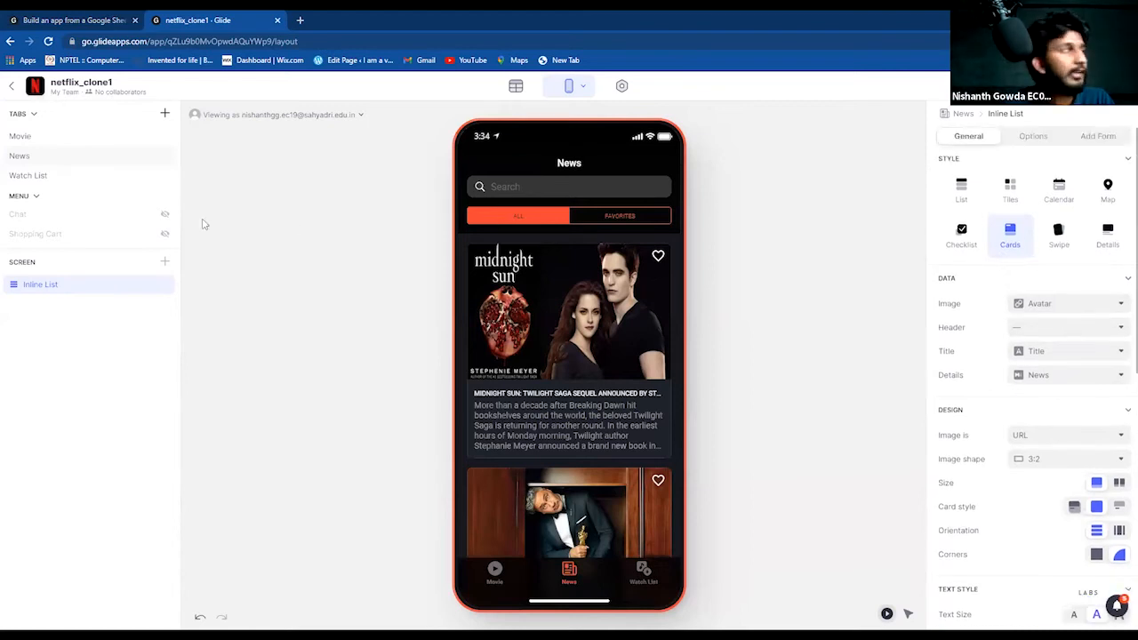
click(19, 156)
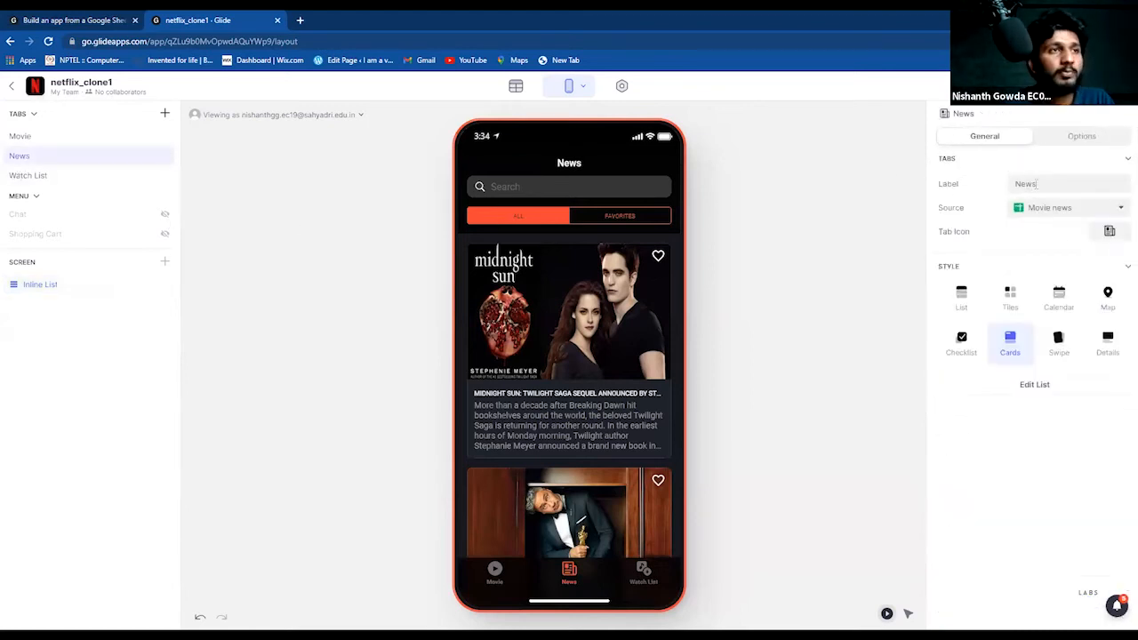
Step: Reselect Movie news as the News tab's data source and review the overlay and action settings of its Inline List
click(1042, 211)
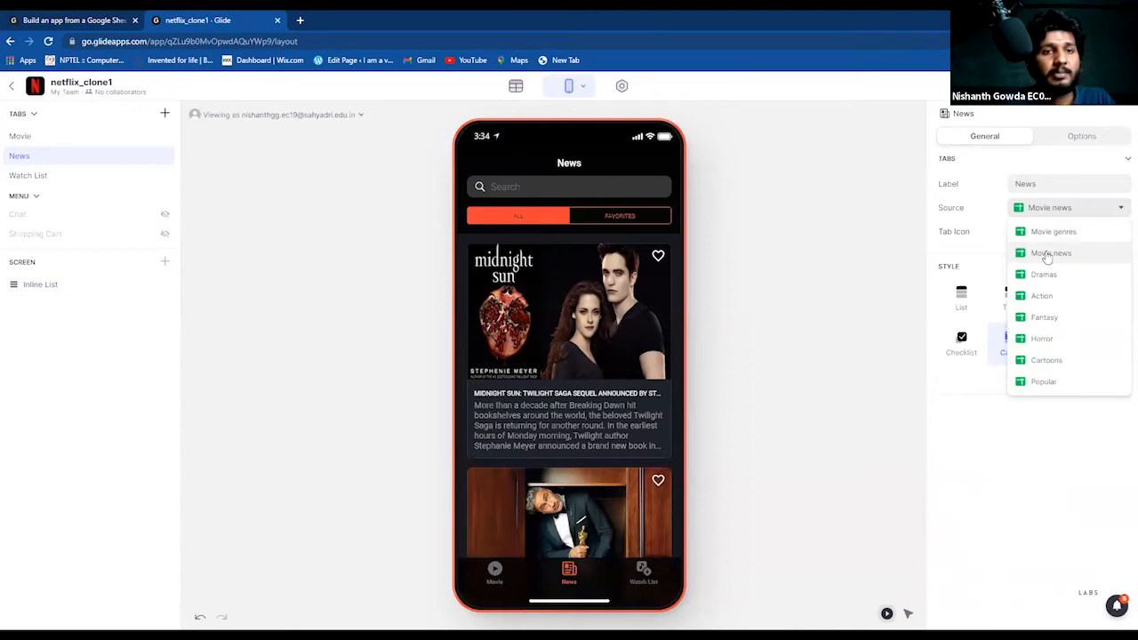
click(1049, 255)
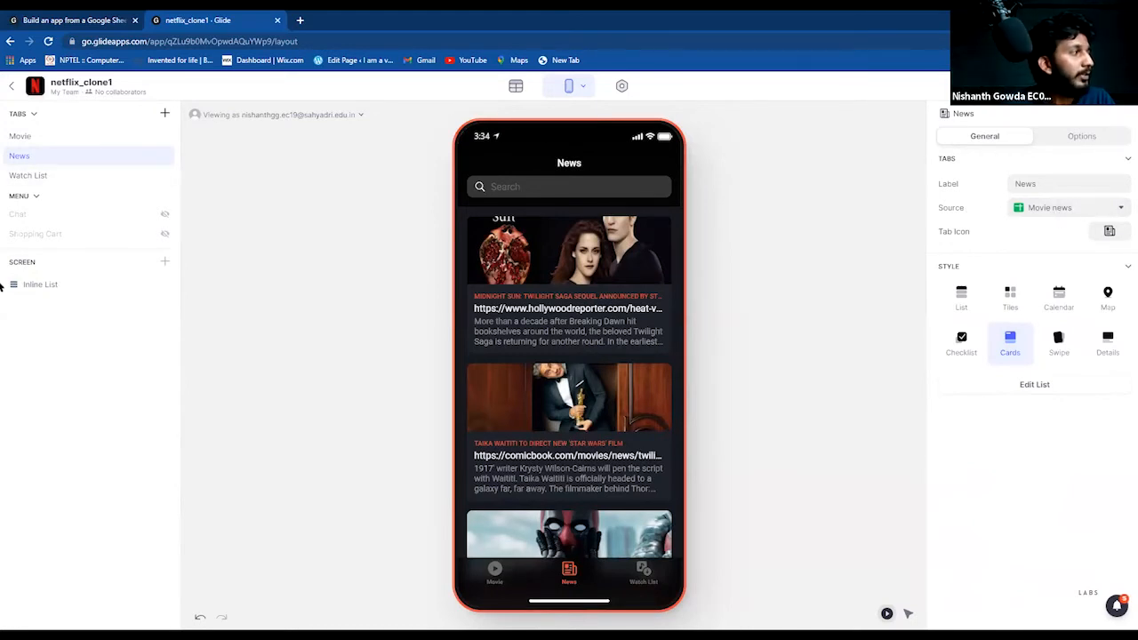
click(44, 287)
scroll(1012, 324, down, 10)
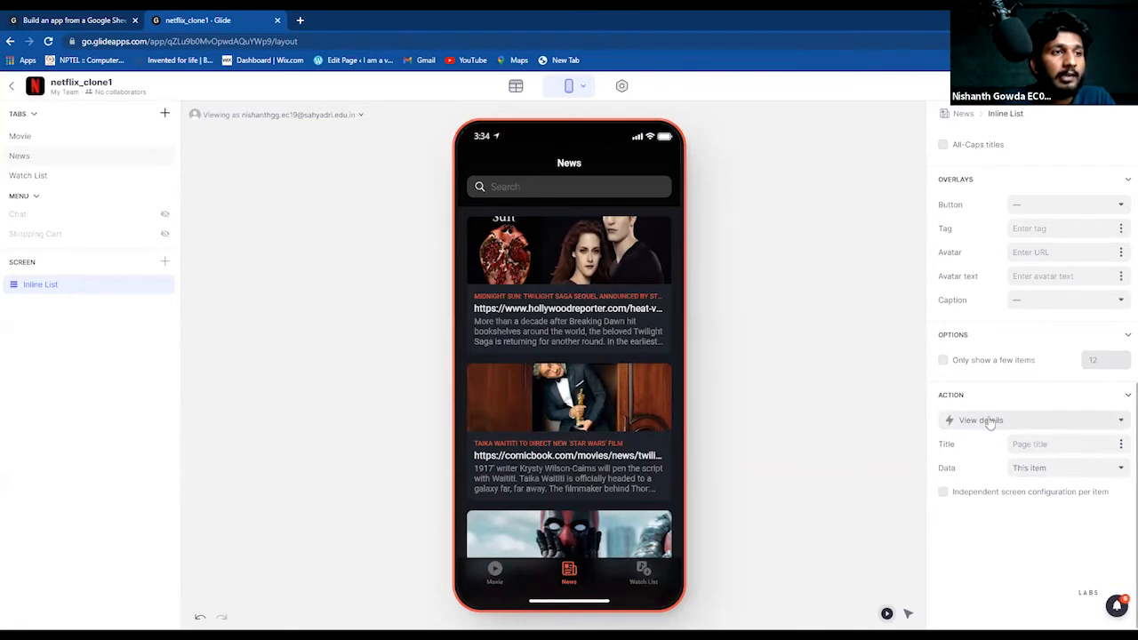
scroll(598, 361, down, 3)
scroll(610, 398, up, 3)
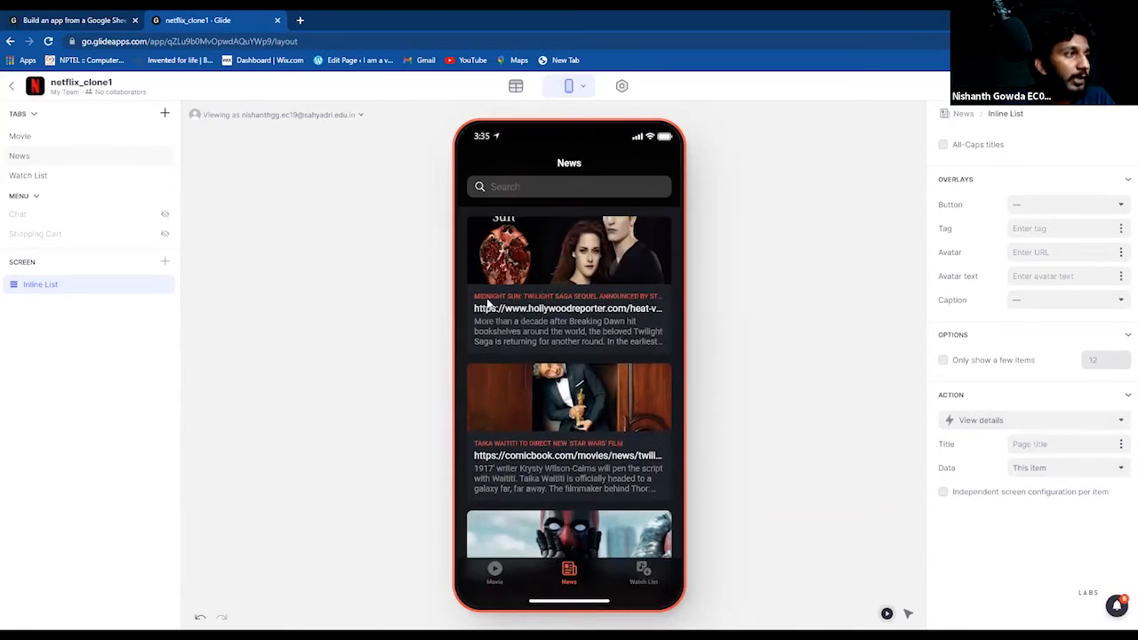
Step: Clear the Title data field of the news cards so the Source Link is not used
scroll(1058, 249, up, 8)
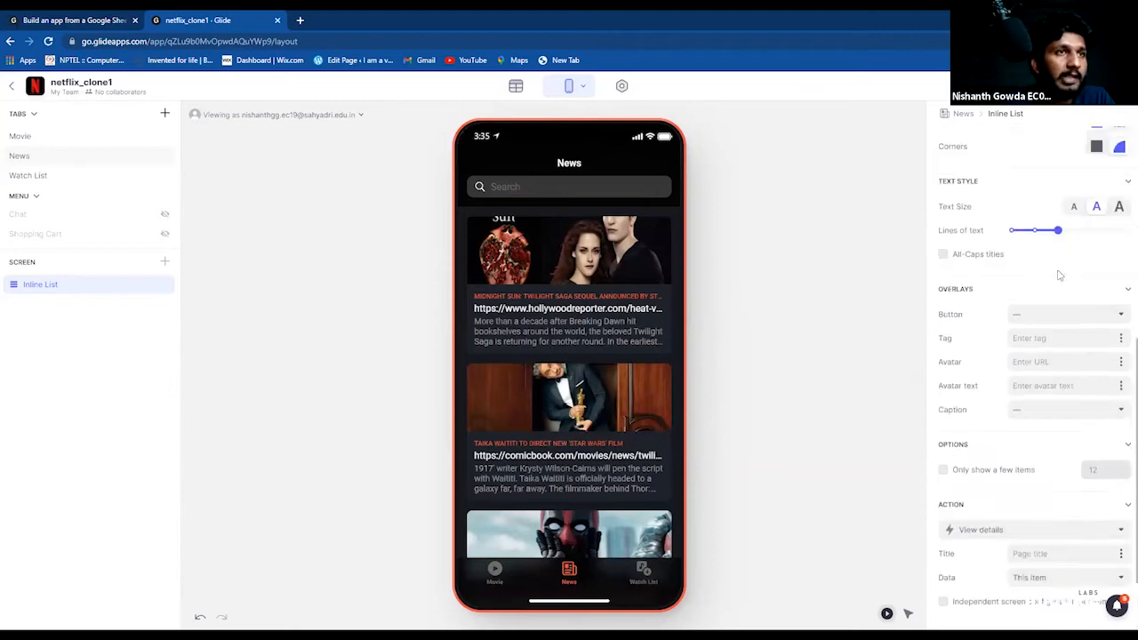
click(1085, 258)
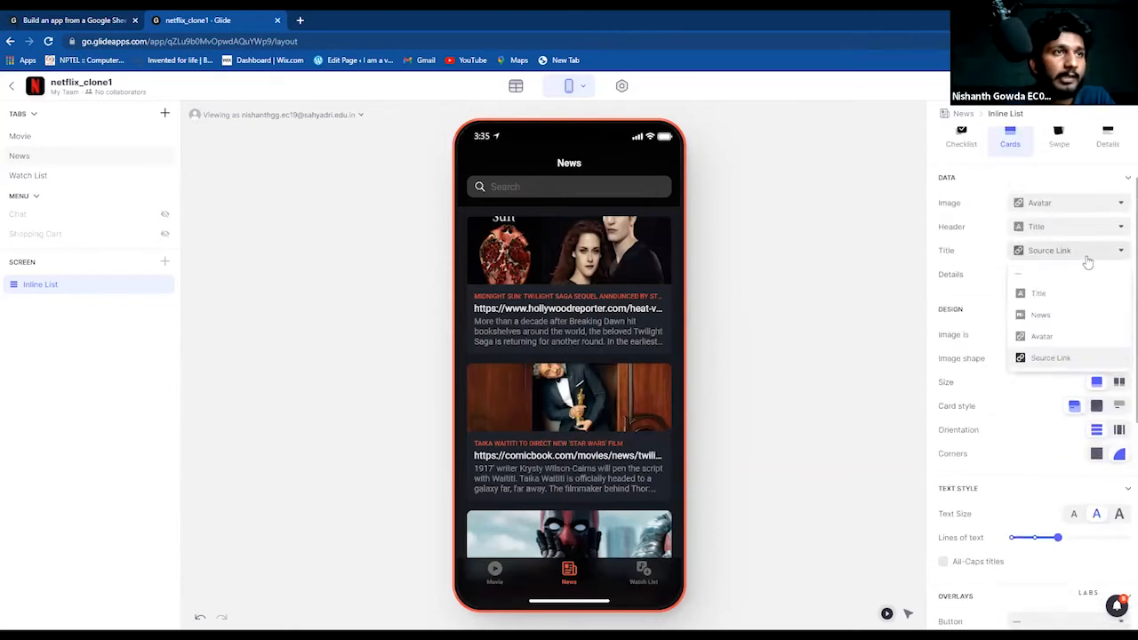
click(1012, 291)
scroll(1068, 311, up, 2)
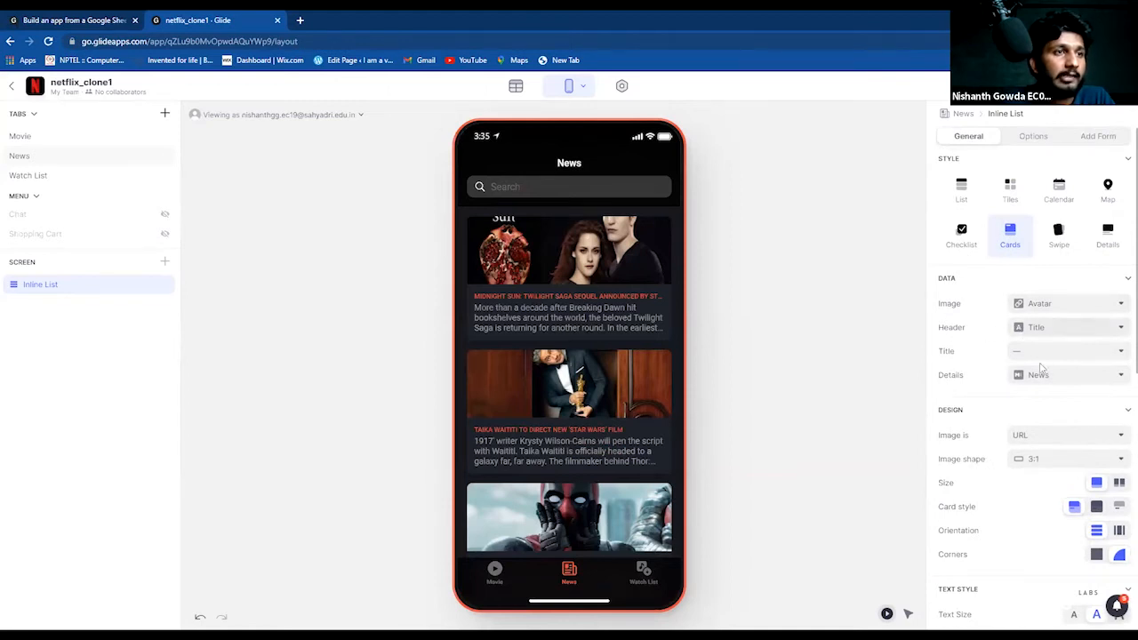
scroll(1119, 358, down, 3)
scroll(1119, 358, down, 4)
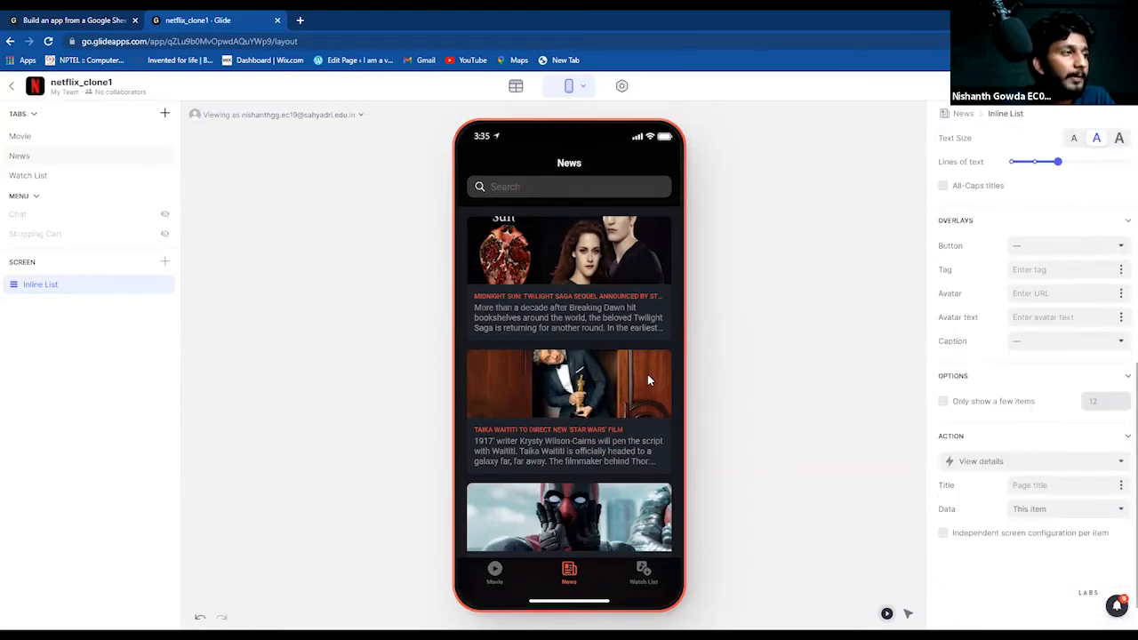
Step: Look over the Movie news table's data, return to the layout, and check the news cards in the preview
click(516, 85)
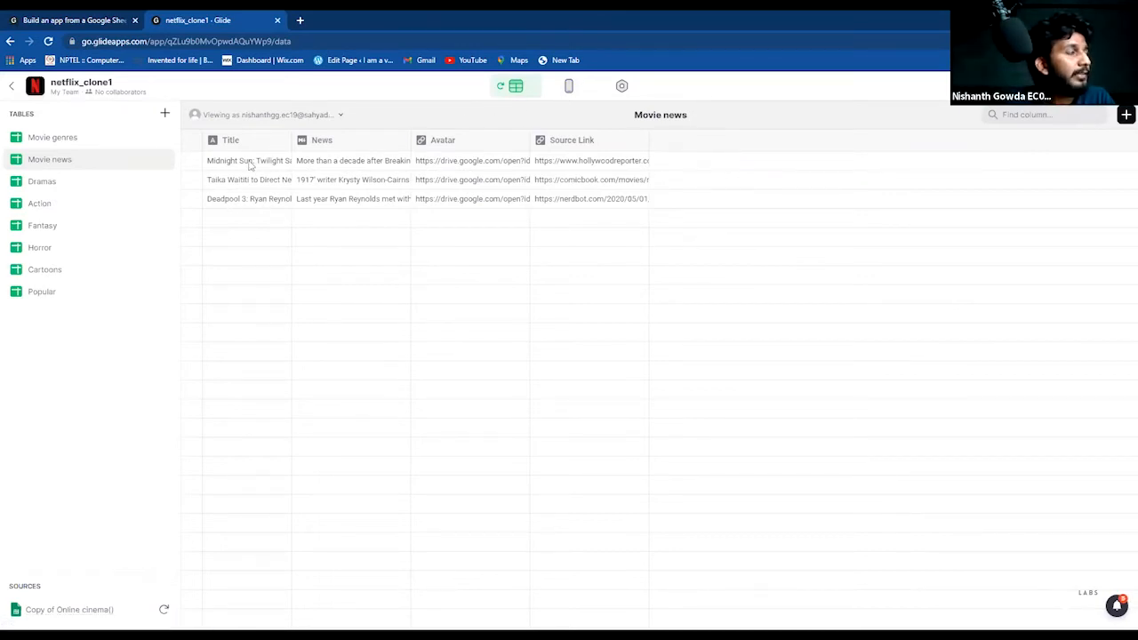
click(569, 86)
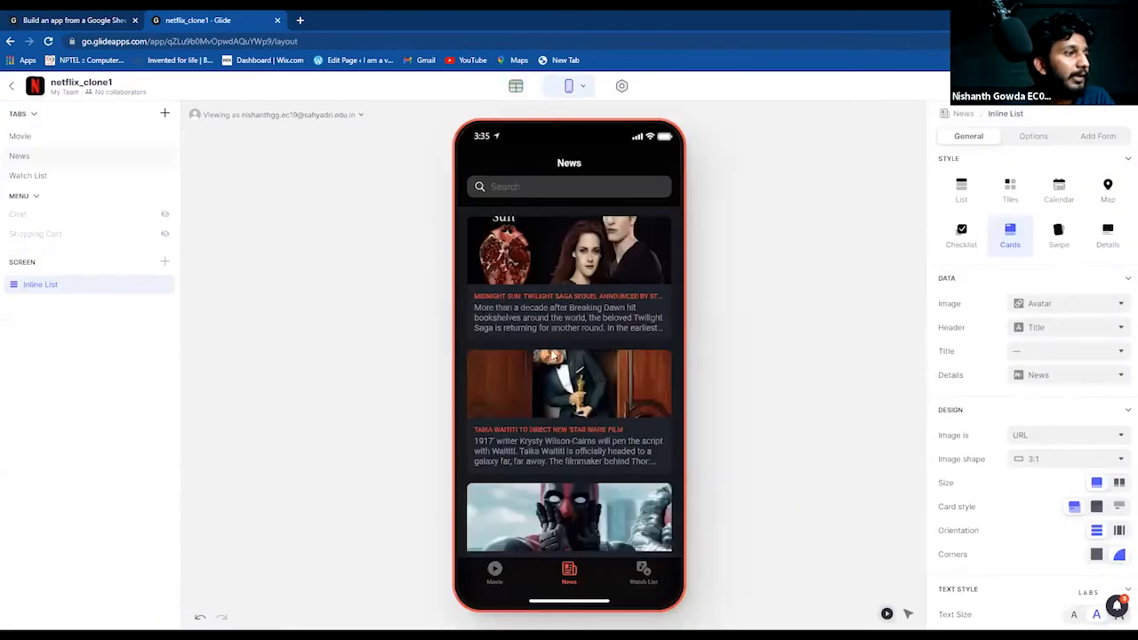
scroll(552, 373, down, 1)
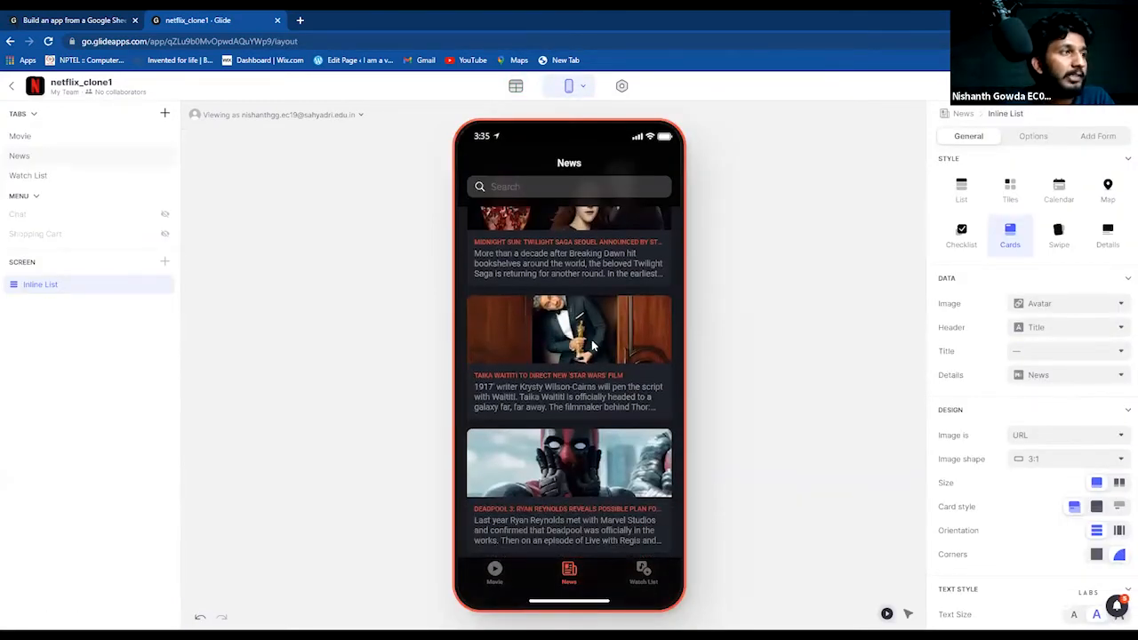
scroll(592, 345, up, 1)
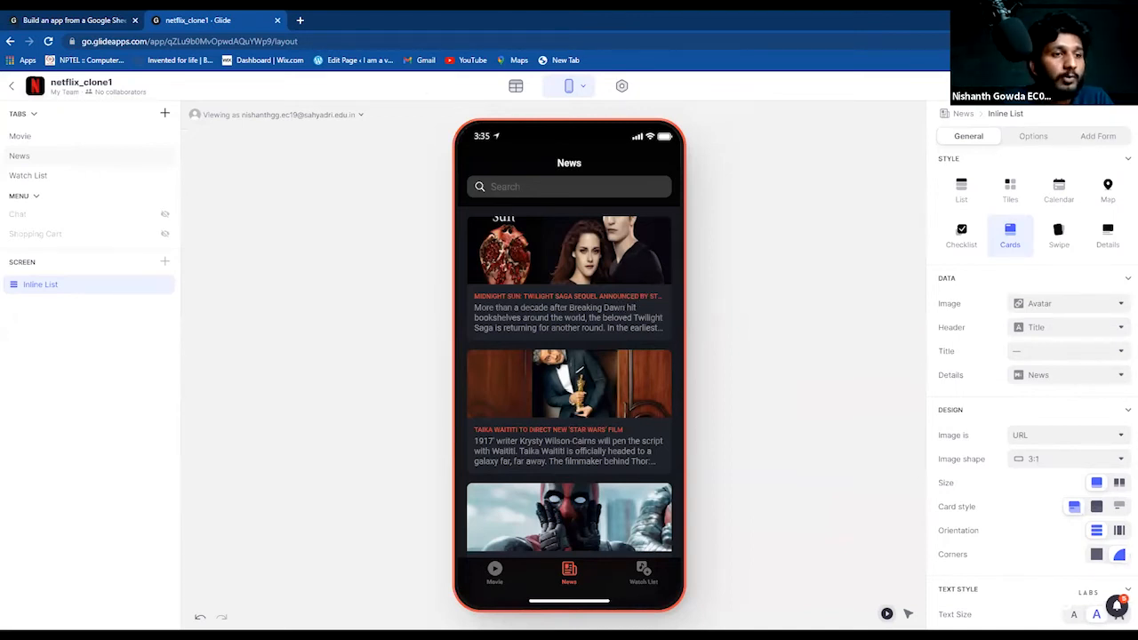
scroll(1028, 441, down, 5)
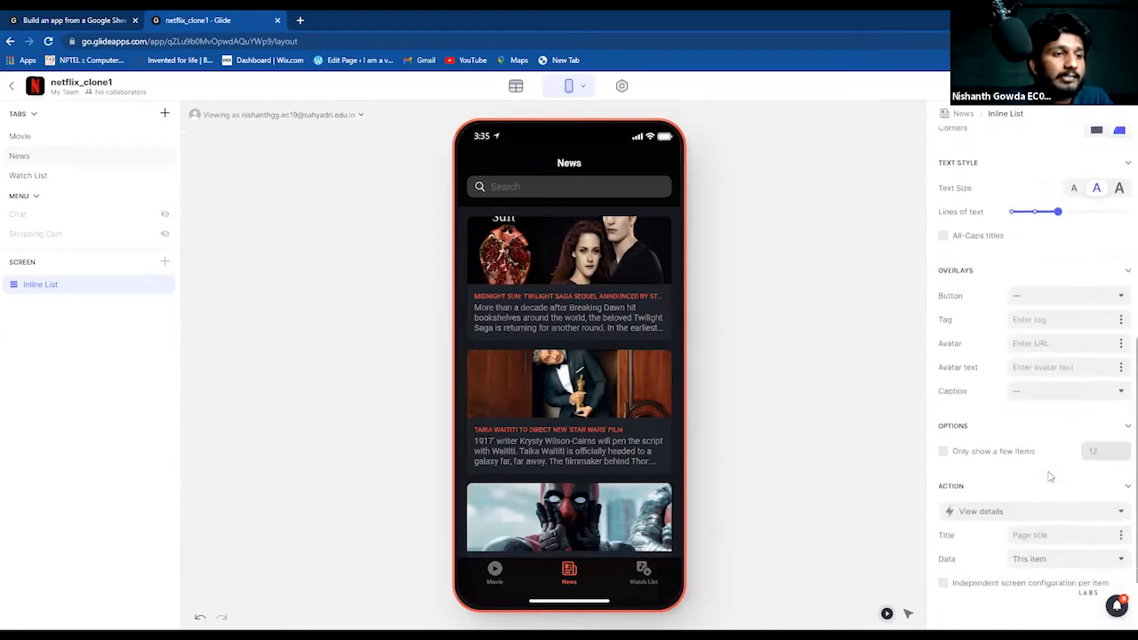
scroll(1050, 478, down, 2)
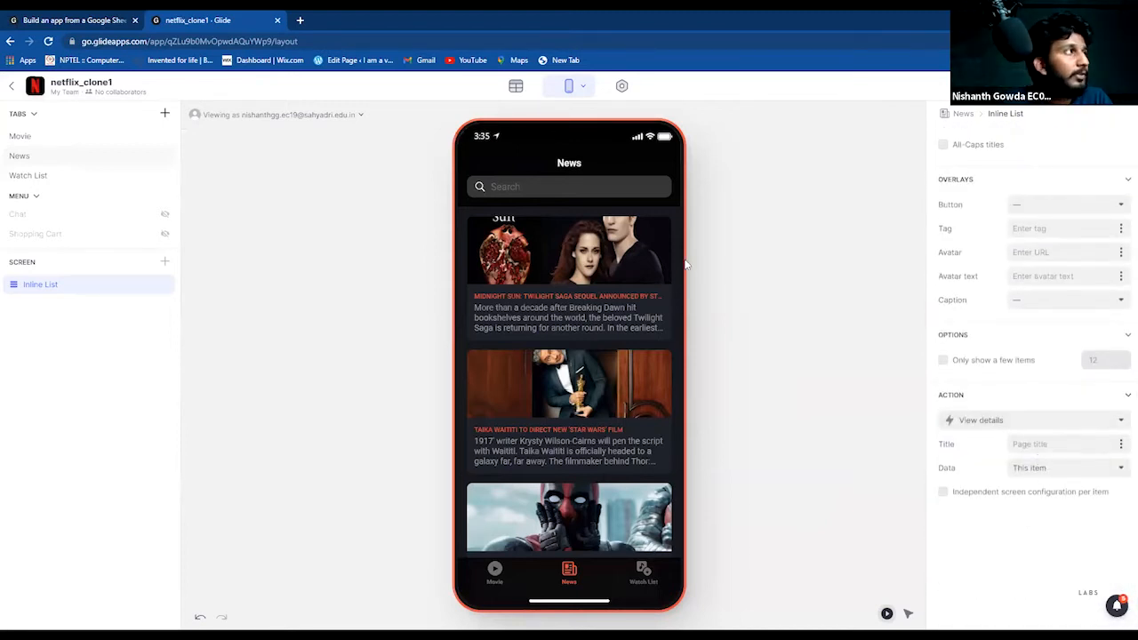
click(55, 18)
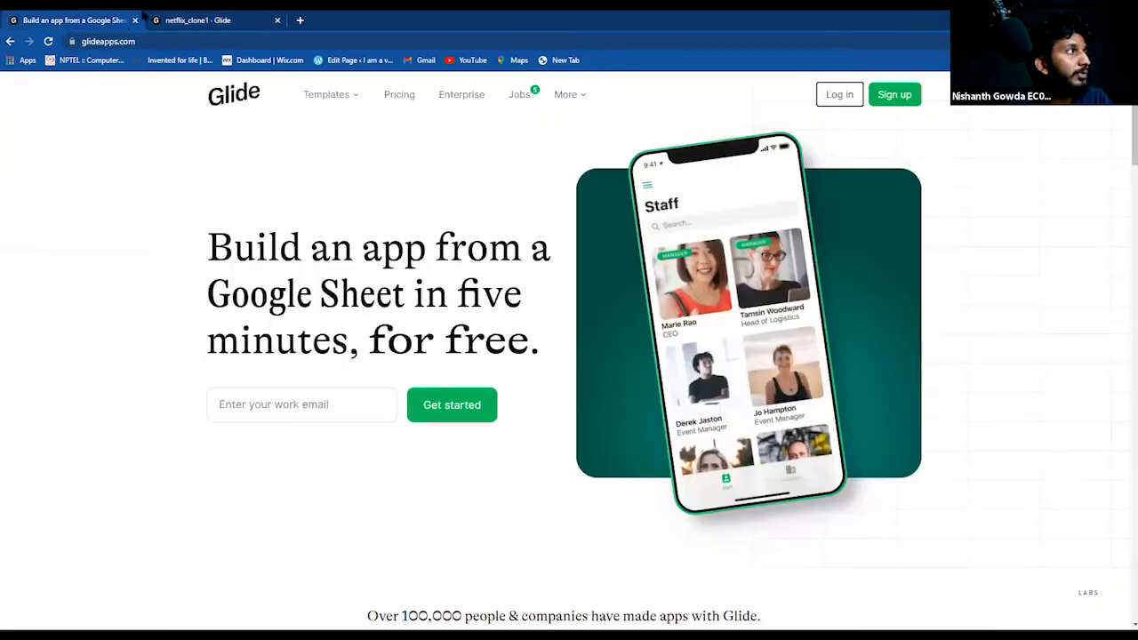
click(160, 18)
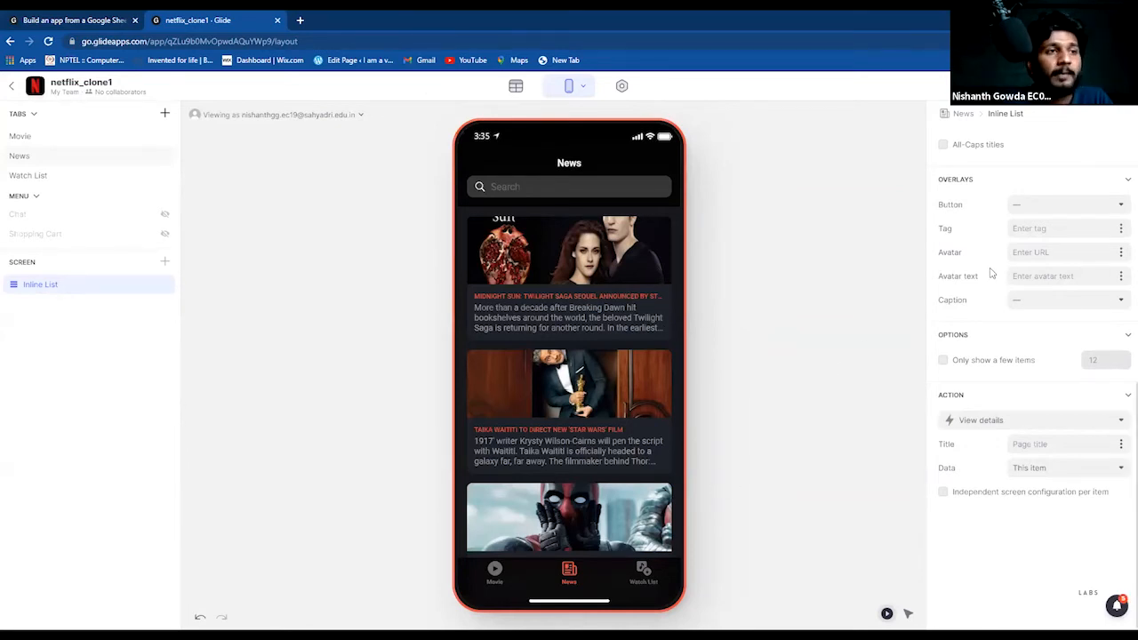
scroll(1079, 418, up, 1)
scroll(1079, 418, down, 1)
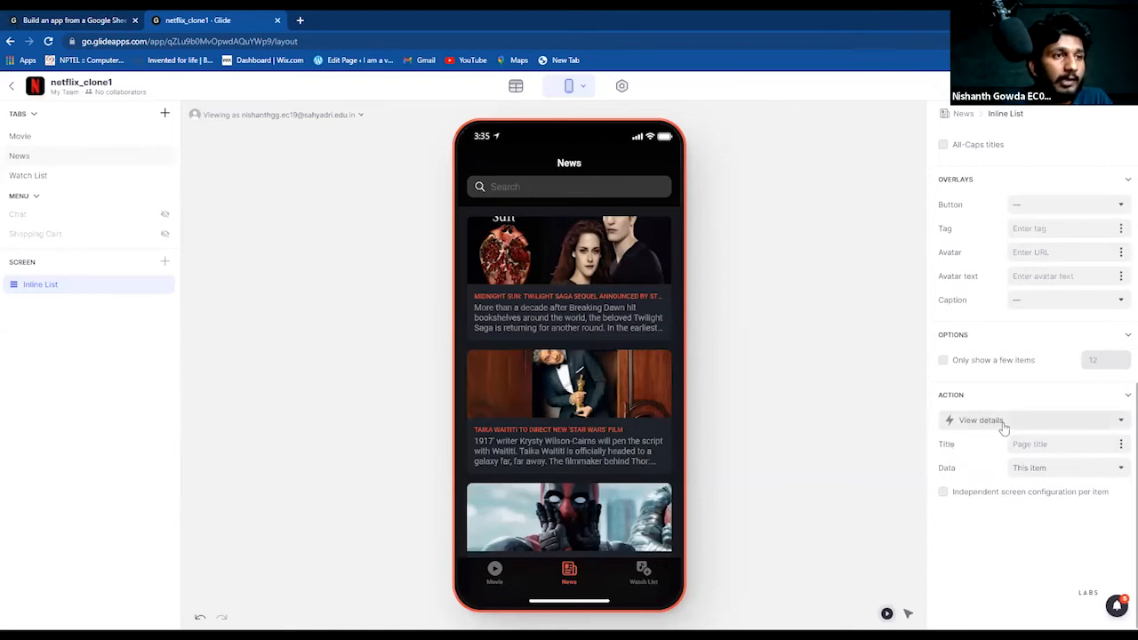
Step: Set the page title of the list's View details action to the News column and check it on the first news item
click(1122, 447)
click(889, 528)
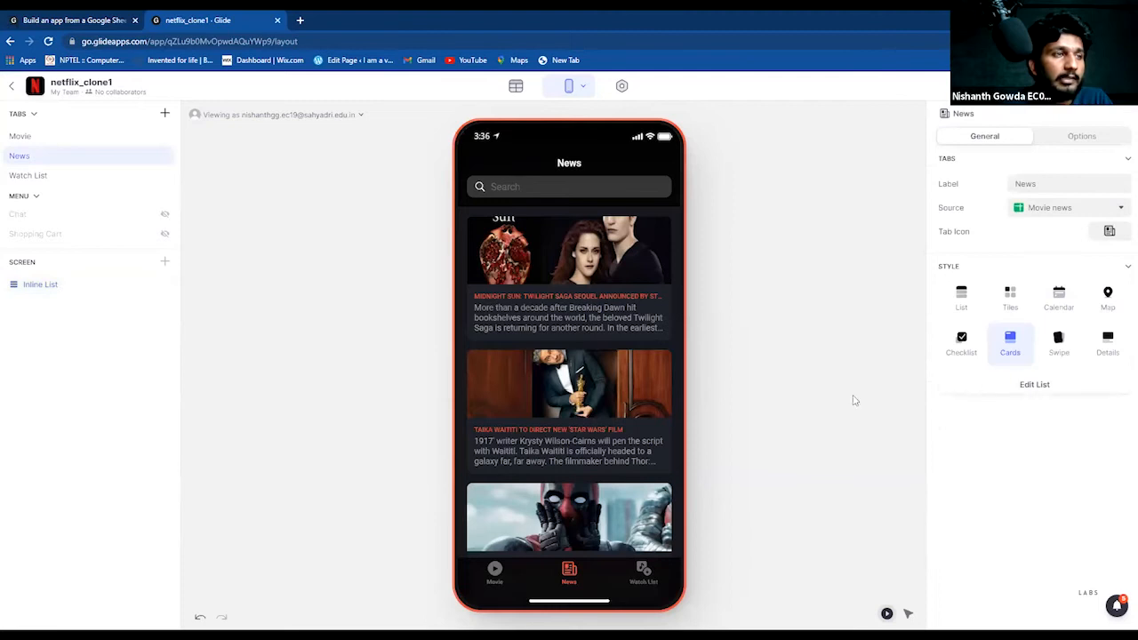
click(58, 286)
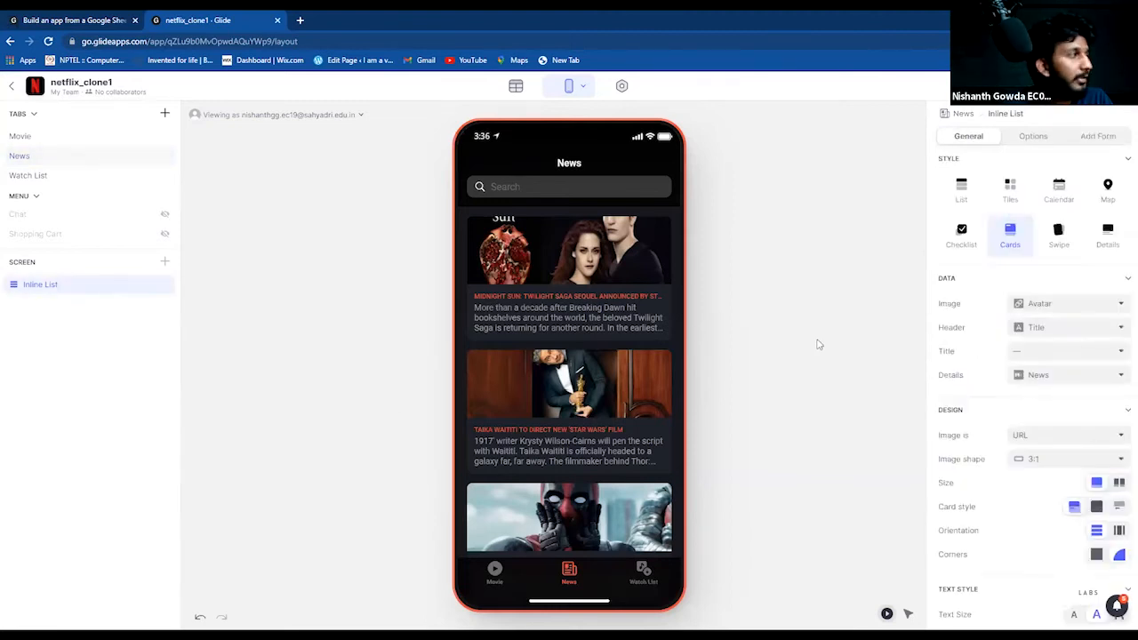
scroll(1085, 401, down, 5)
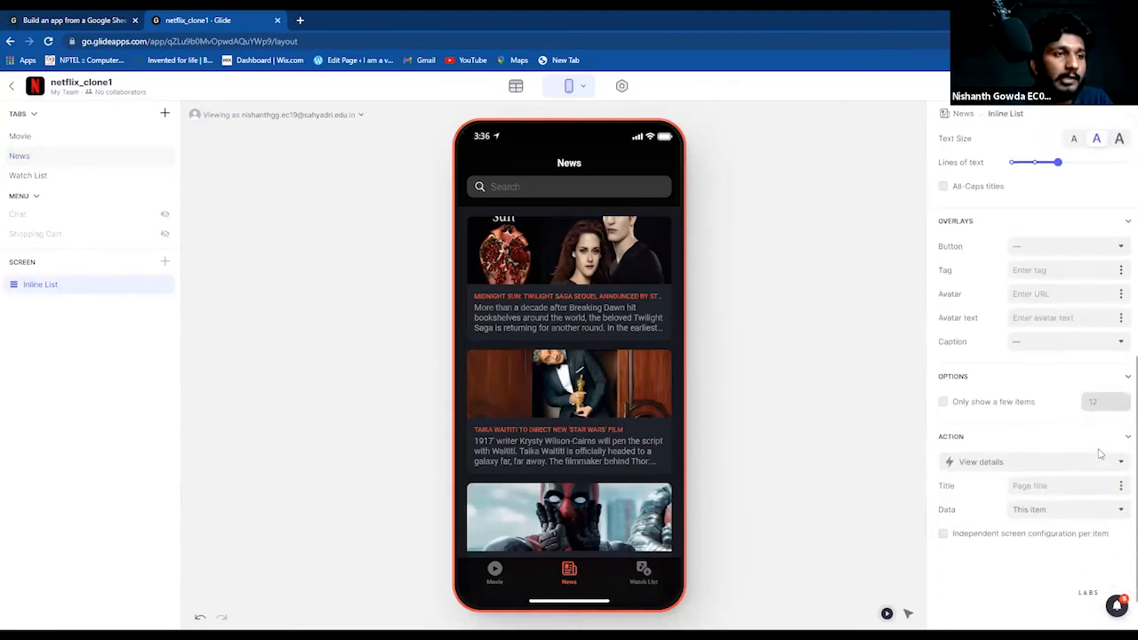
scroll(1100, 454, down, 1)
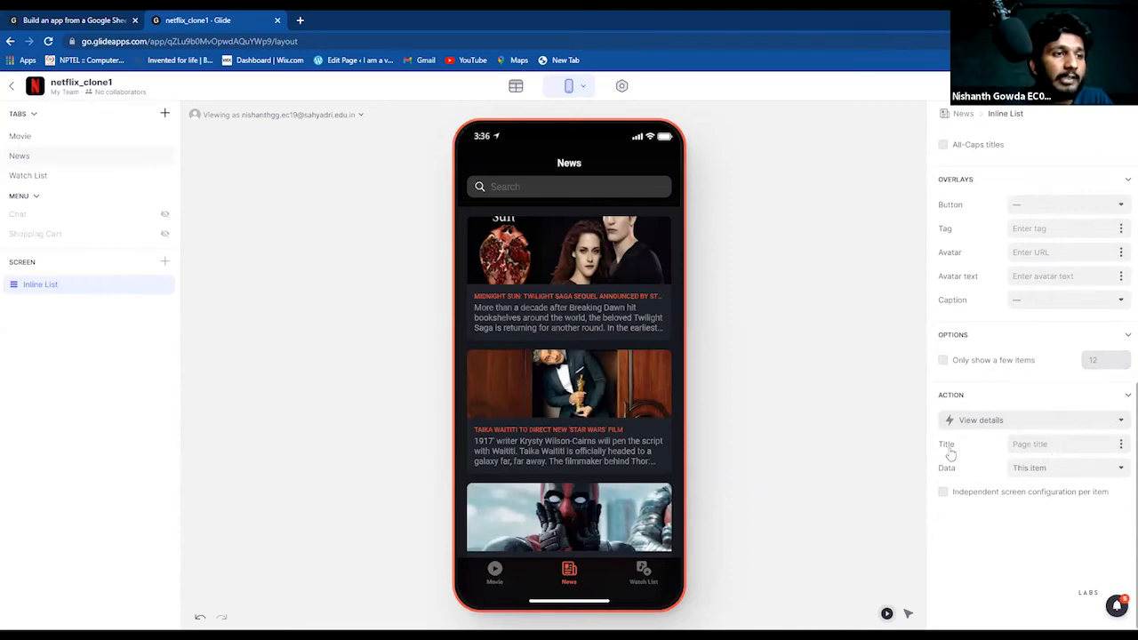
click(1122, 444)
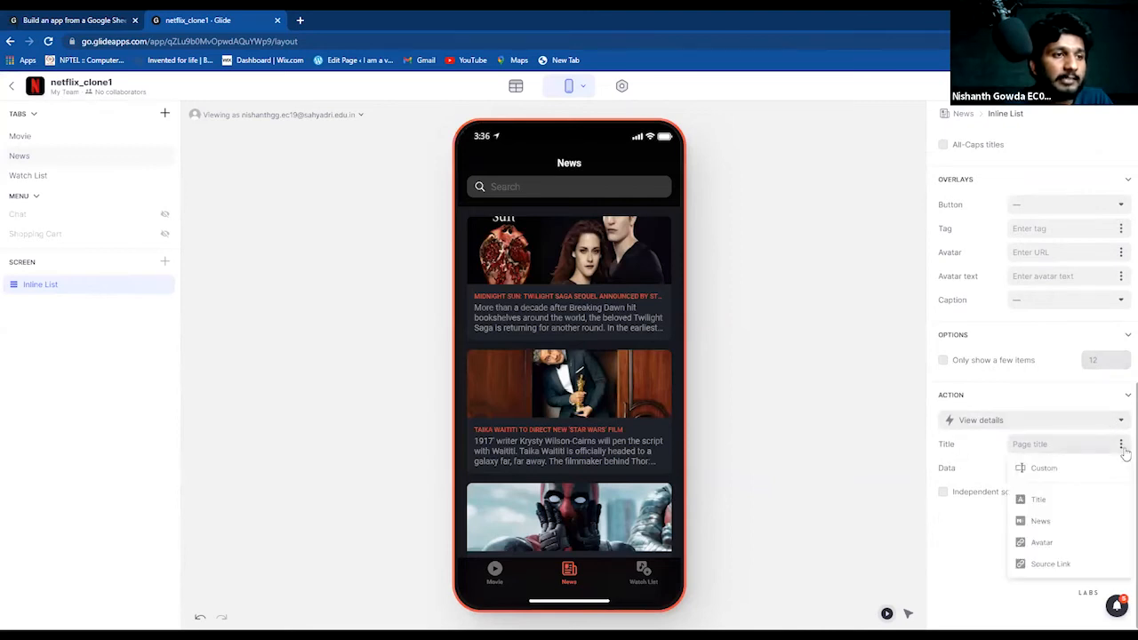
click(1054, 521)
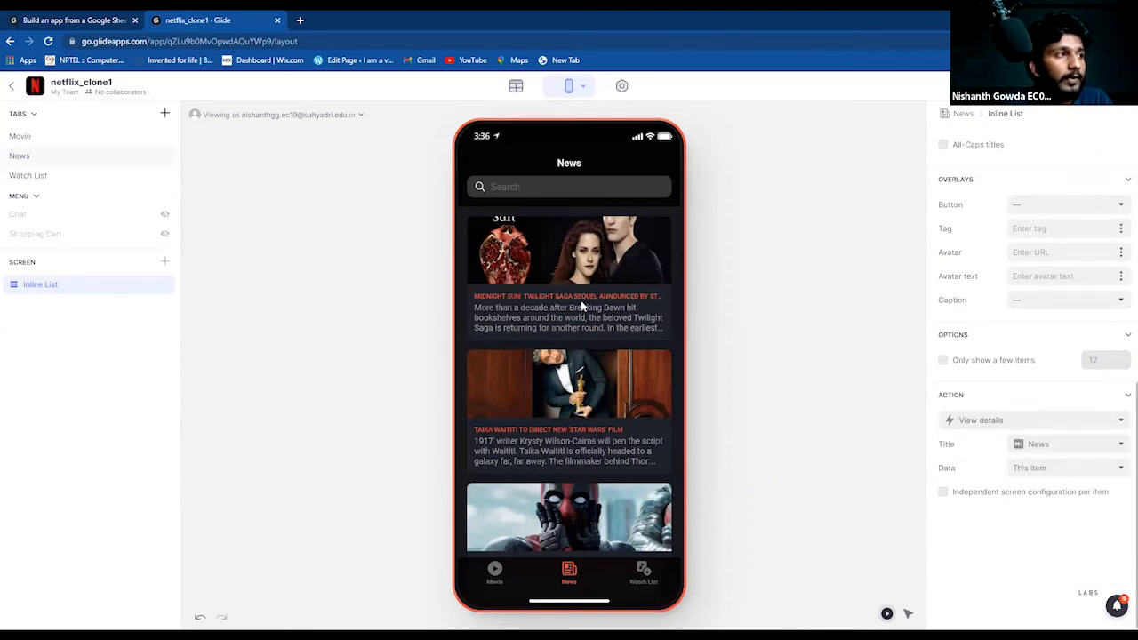
click(578, 259)
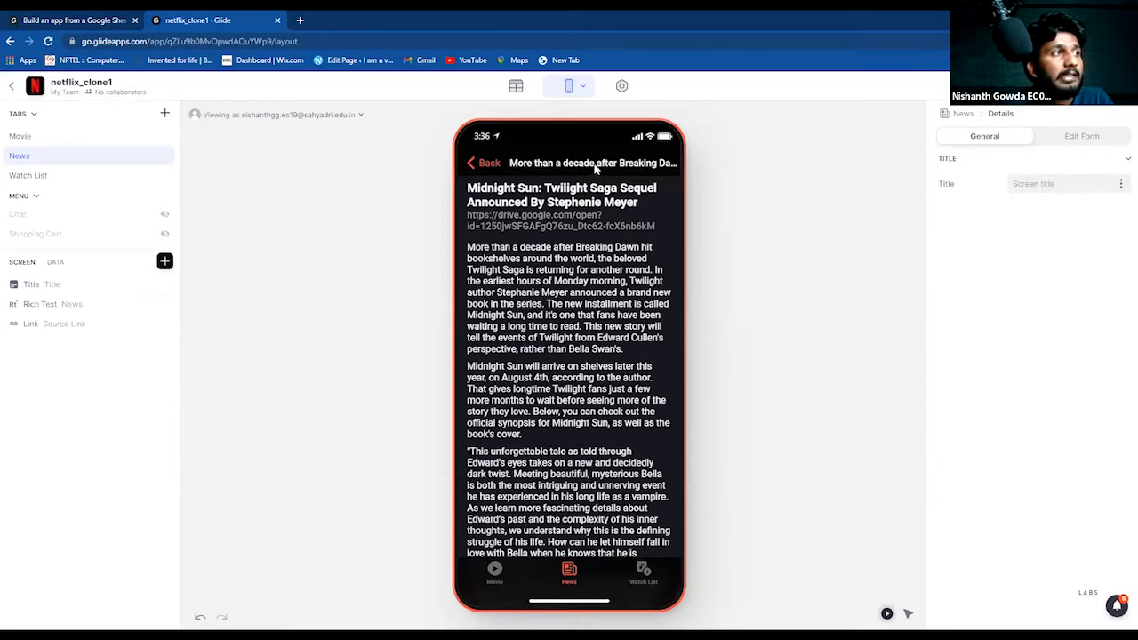
click(483, 164)
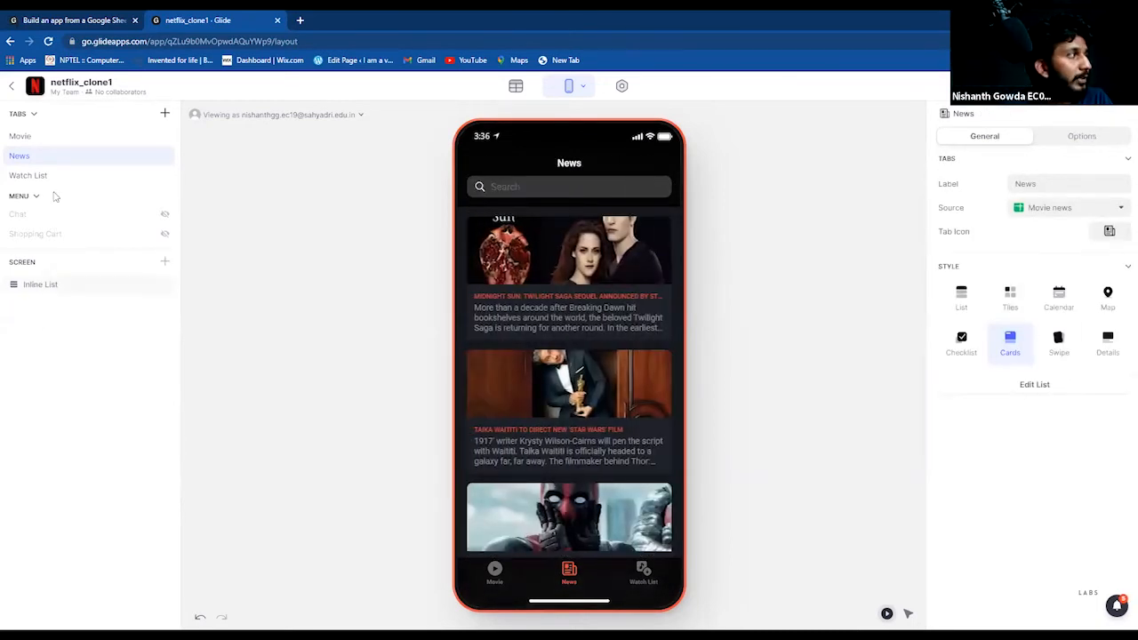
Step: Switch the View details page title to Custom, leave it blank, and check the first news item's details screen
click(55, 290)
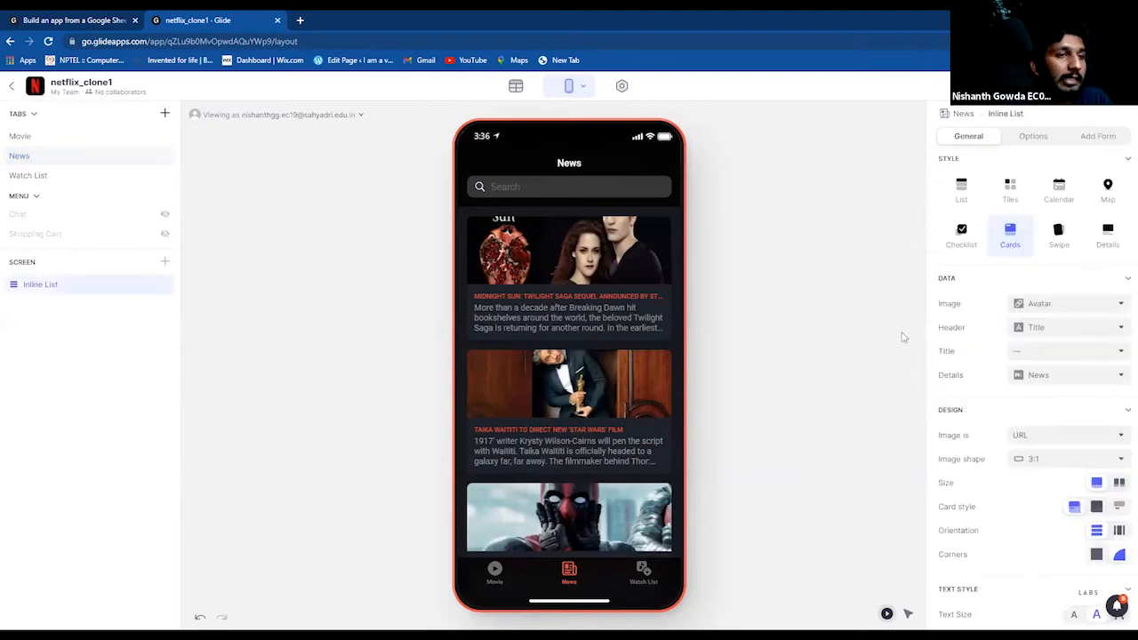
scroll(1022, 381, down, 5)
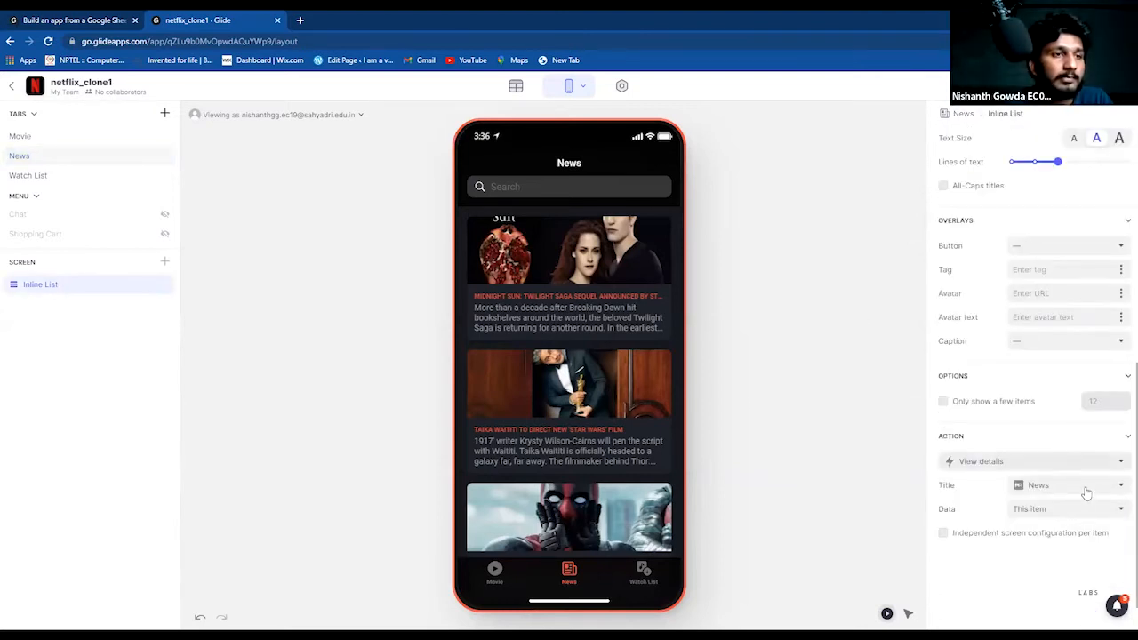
click(1114, 485)
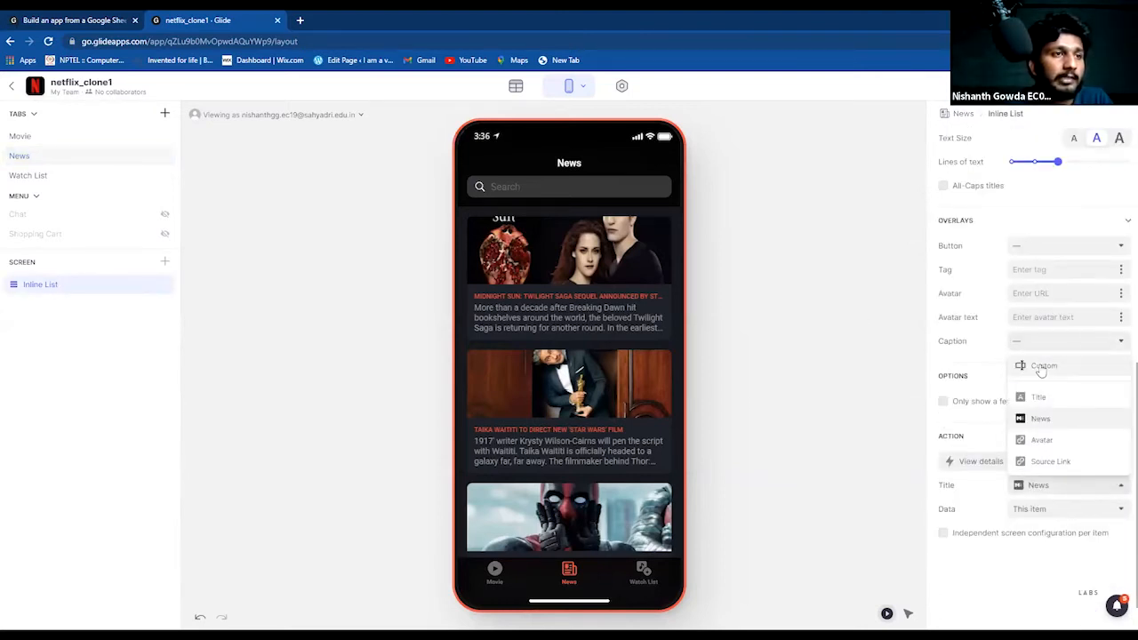
click(596, 262)
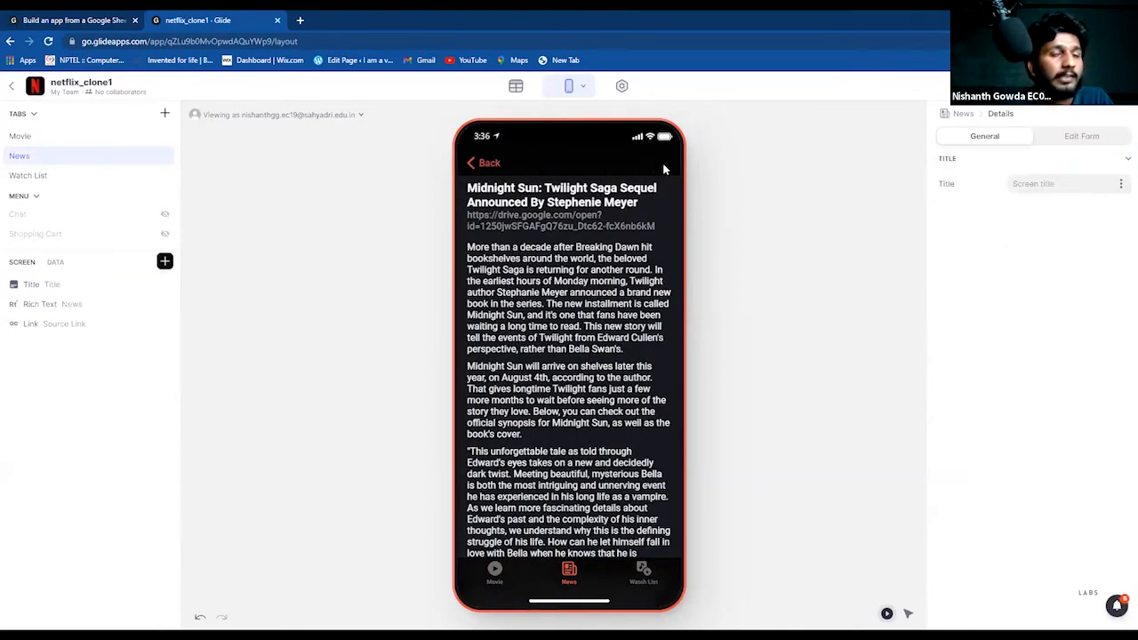
click(469, 167)
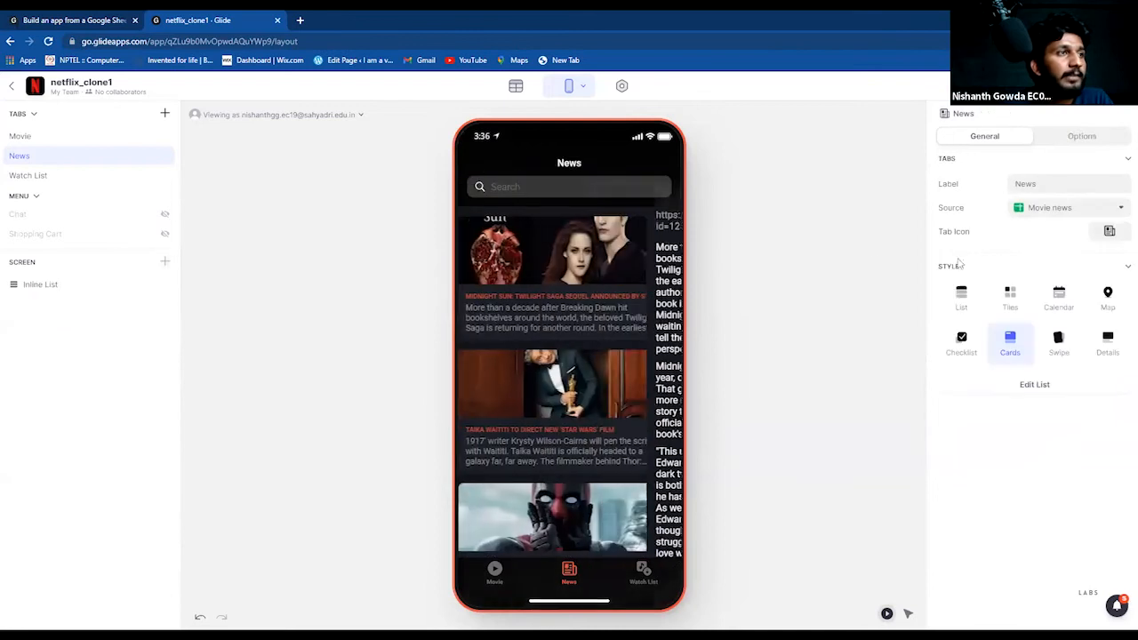
Step: Look through the available actions and the data setting for the news Inline List without changing them
click(37, 286)
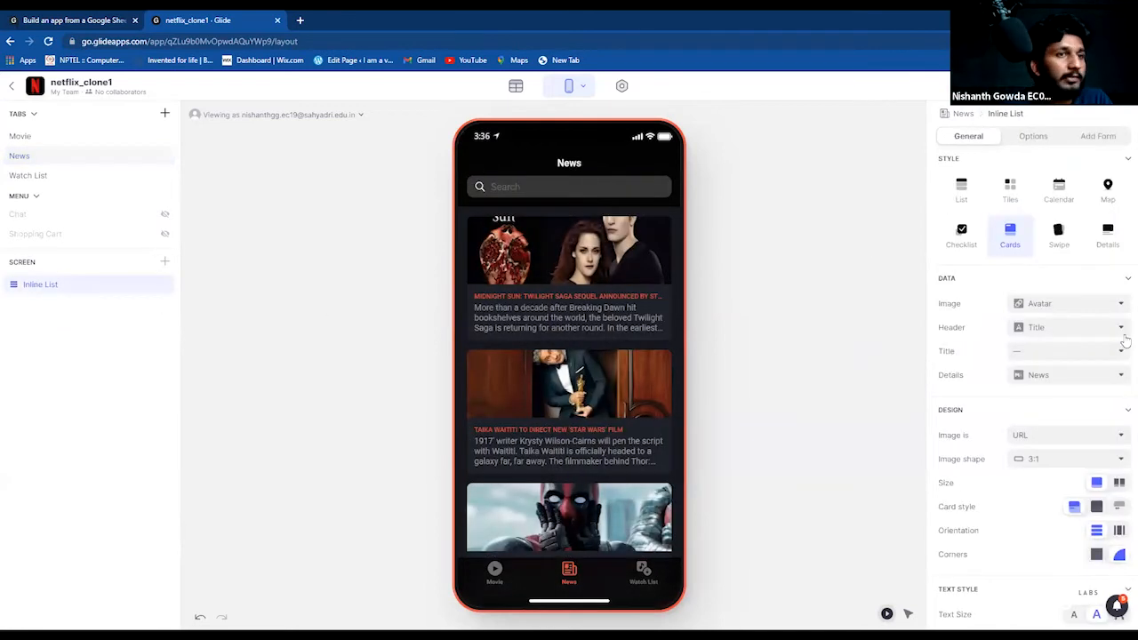
scroll(973, 427, down, 10)
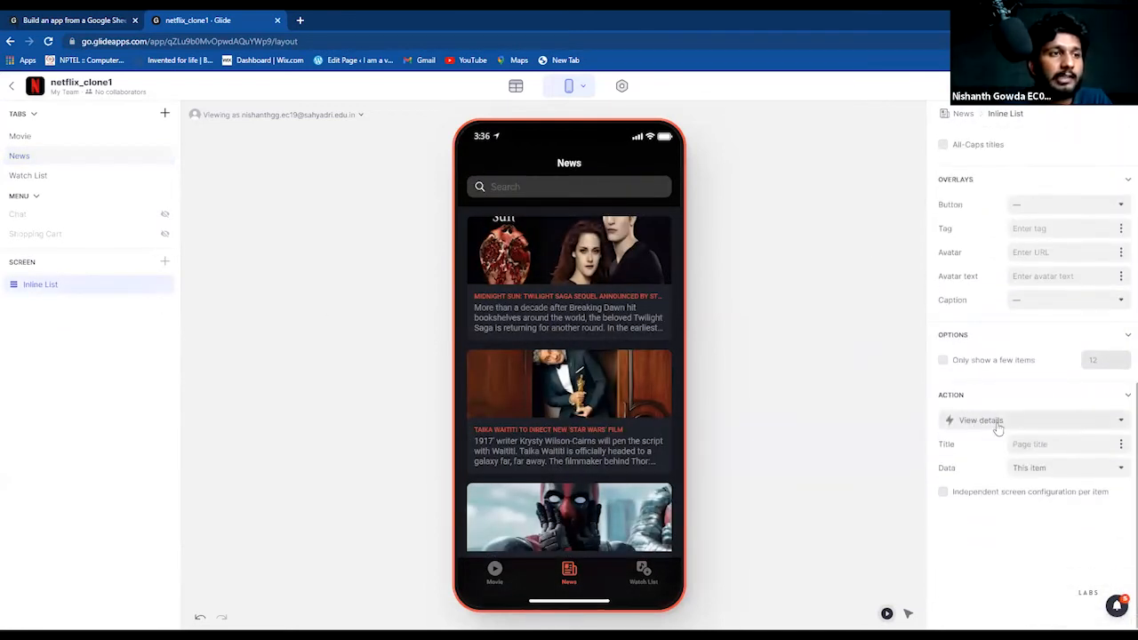
click(997, 425)
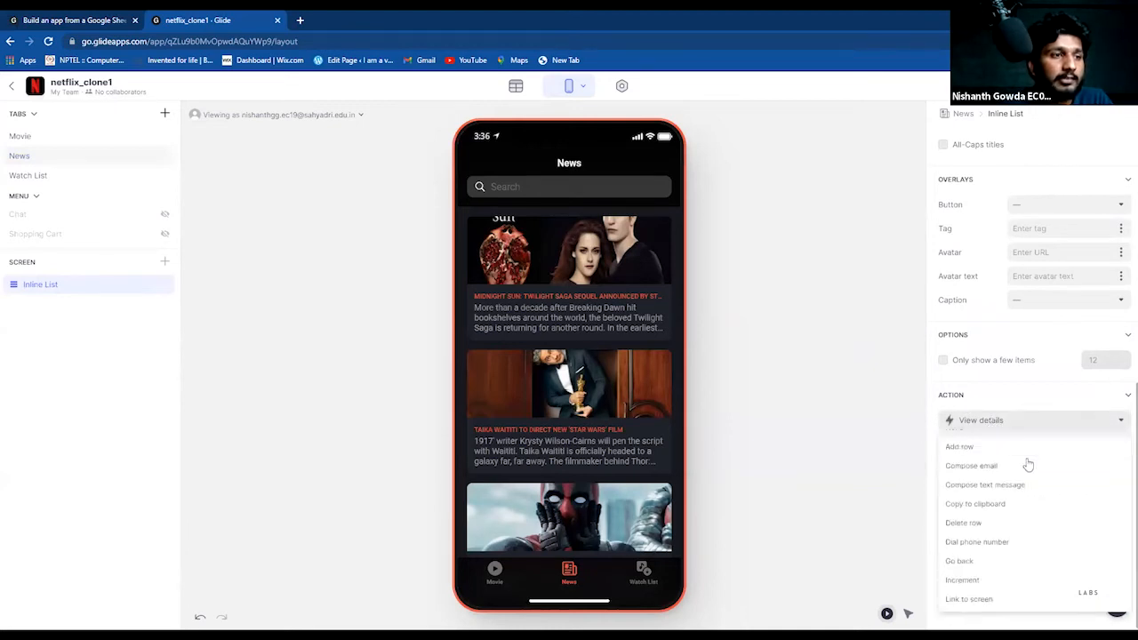
scroll(1023, 542, down, 5)
click(1016, 565)
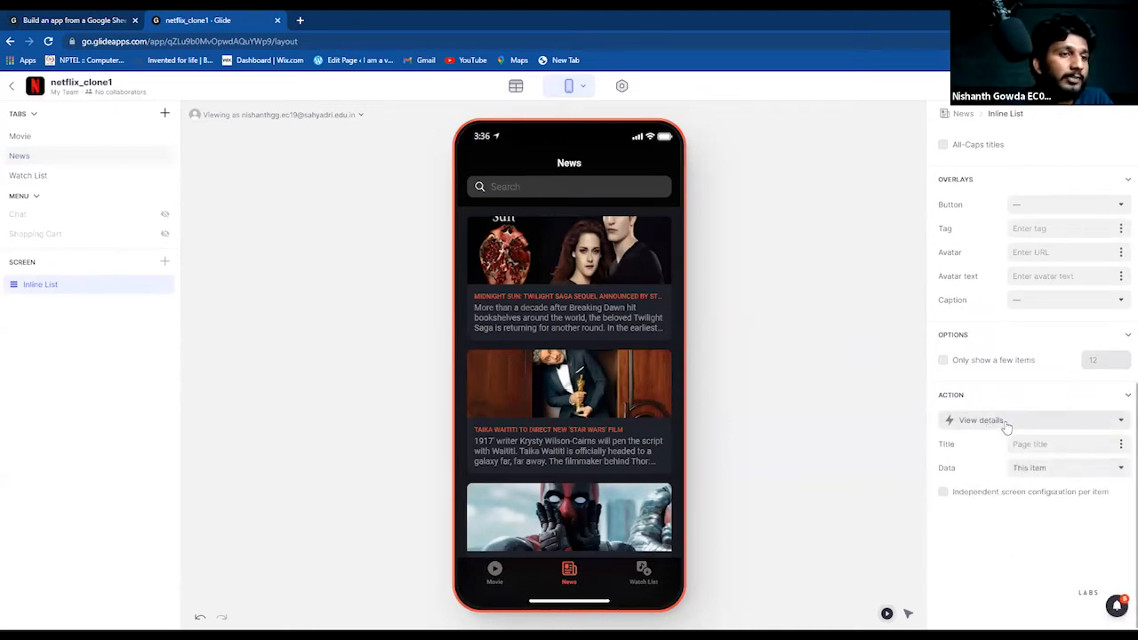
click(1047, 478)
click(1027, 490)
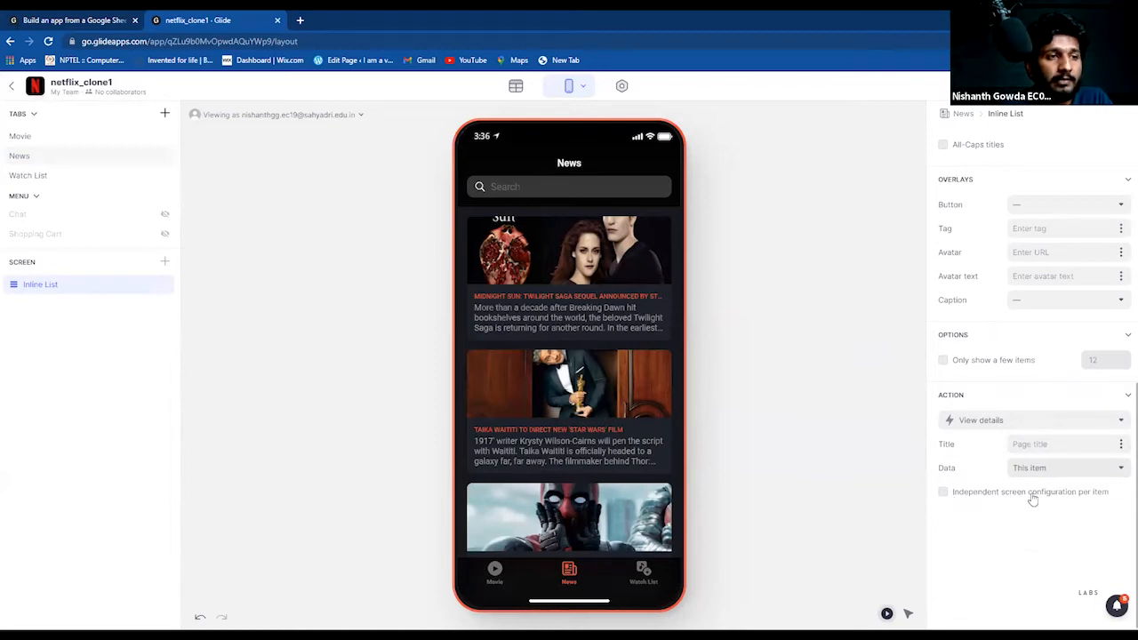
Step: Try enabling independent screen configuration per item, cancel it, and check the first news item's details screen
click(944, 494)
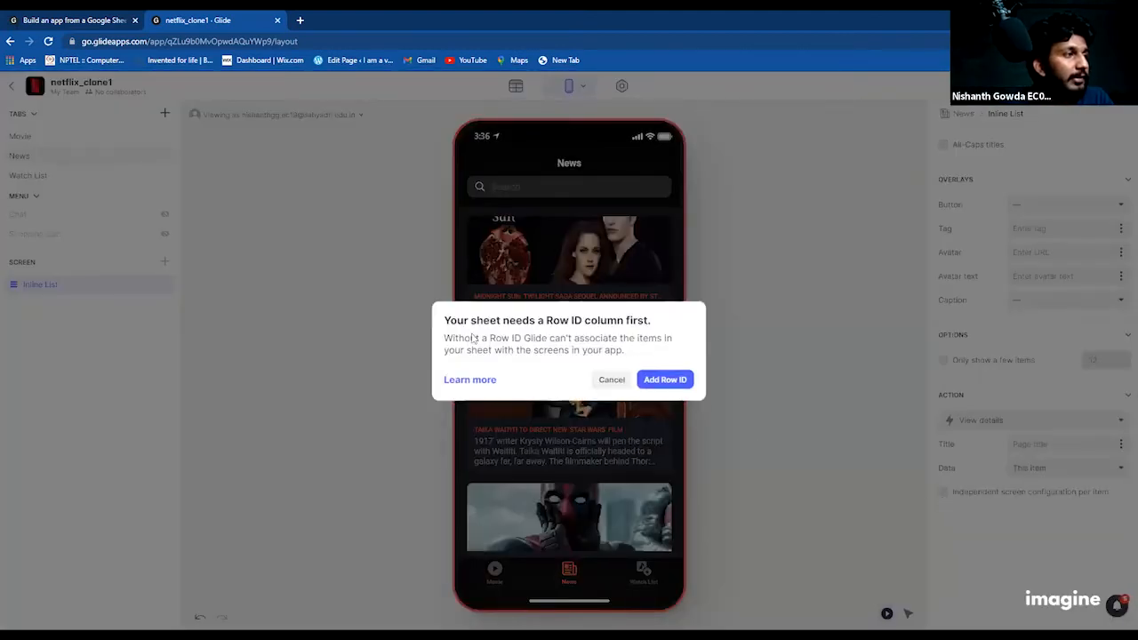
click(616, 379)
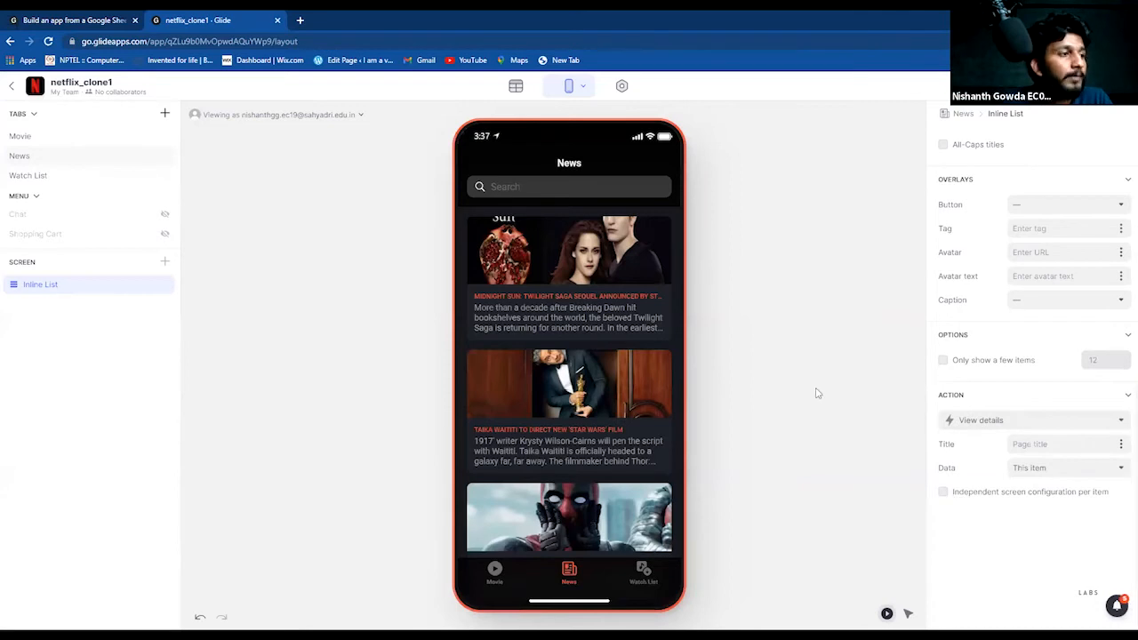
click(603, 255)
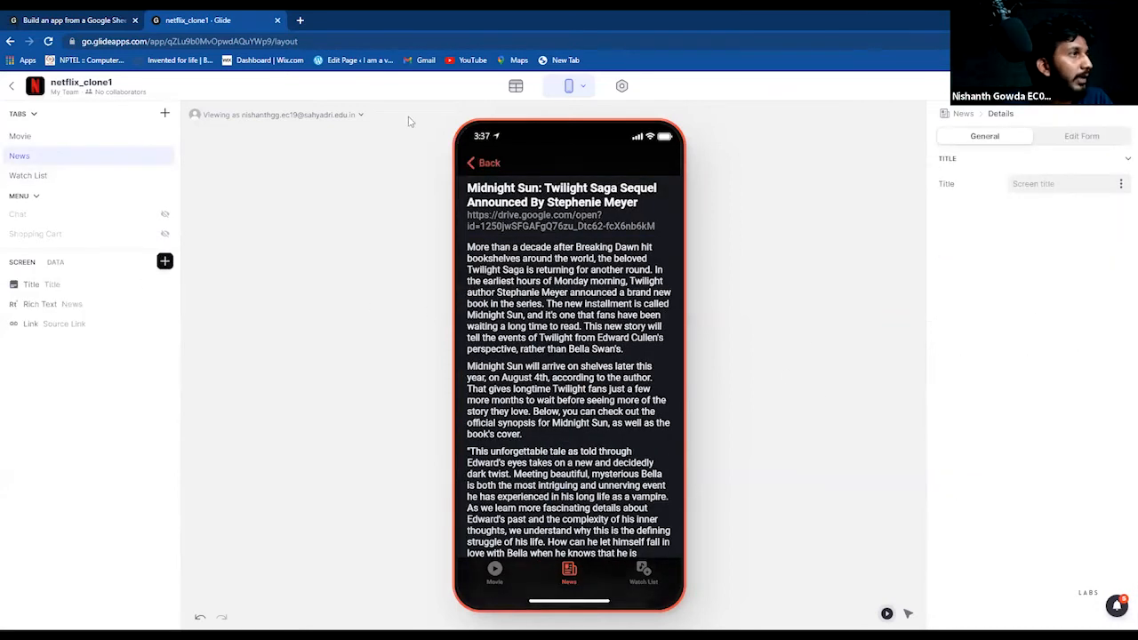
click(478, 172)
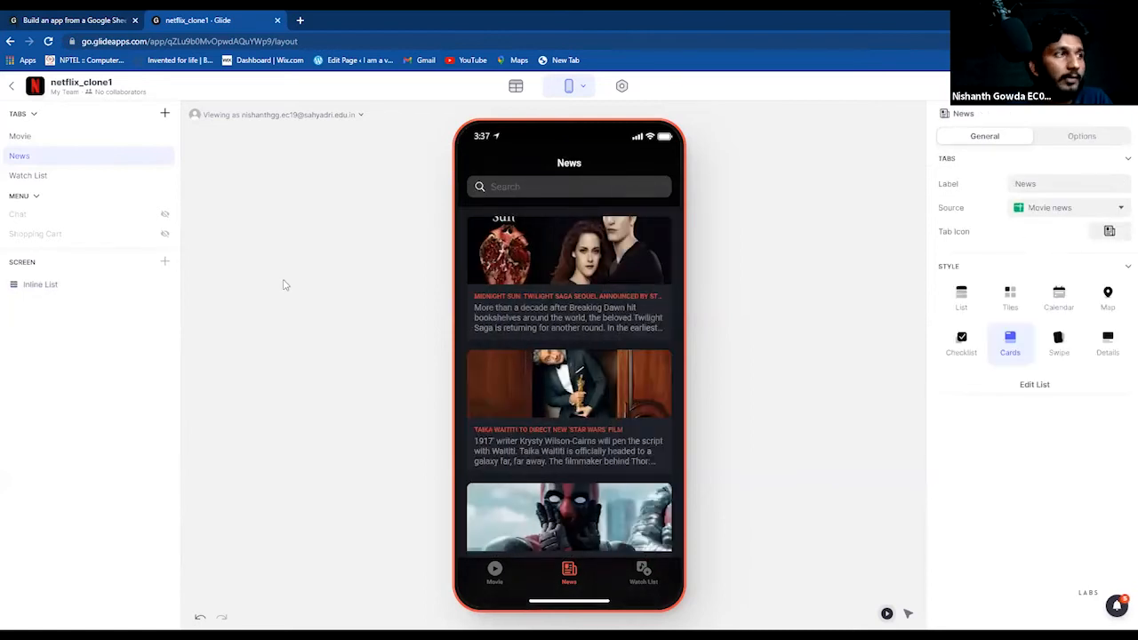
Step: Try the 2:3 (Vertical) image shape on the news Inline List, settle on 3:2, and check the cards
click(55, 285)
scroll(1056, 283, down, 2)
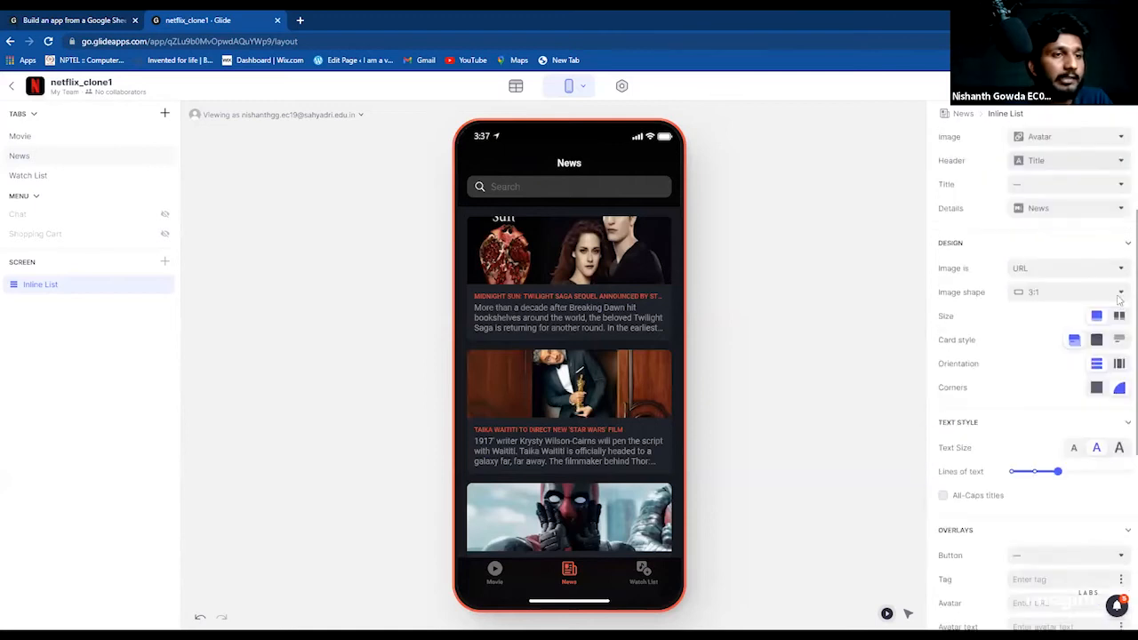
click(1057, 283)
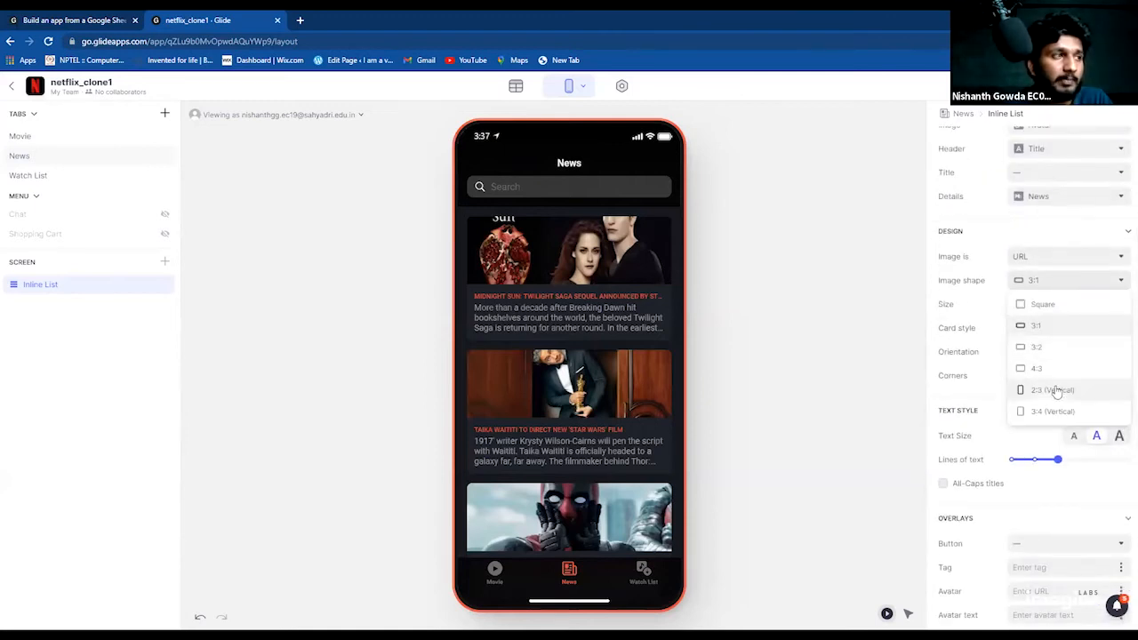
click(1055, 391)
click(1055, 283)
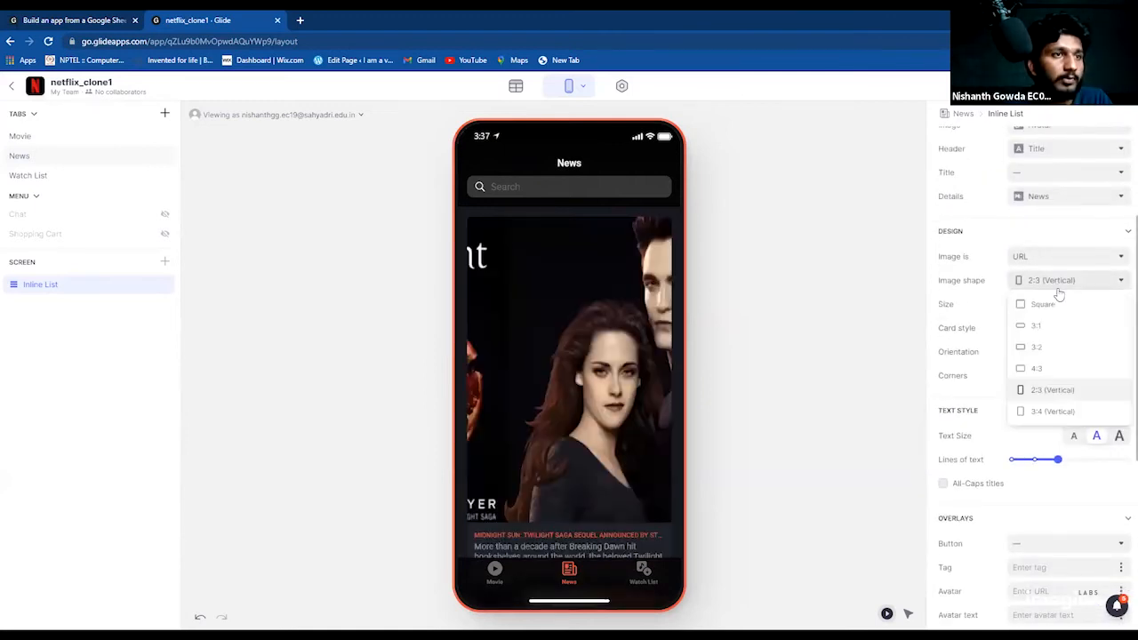
click(1052, 342)
scroll(546, 380, down, 3)
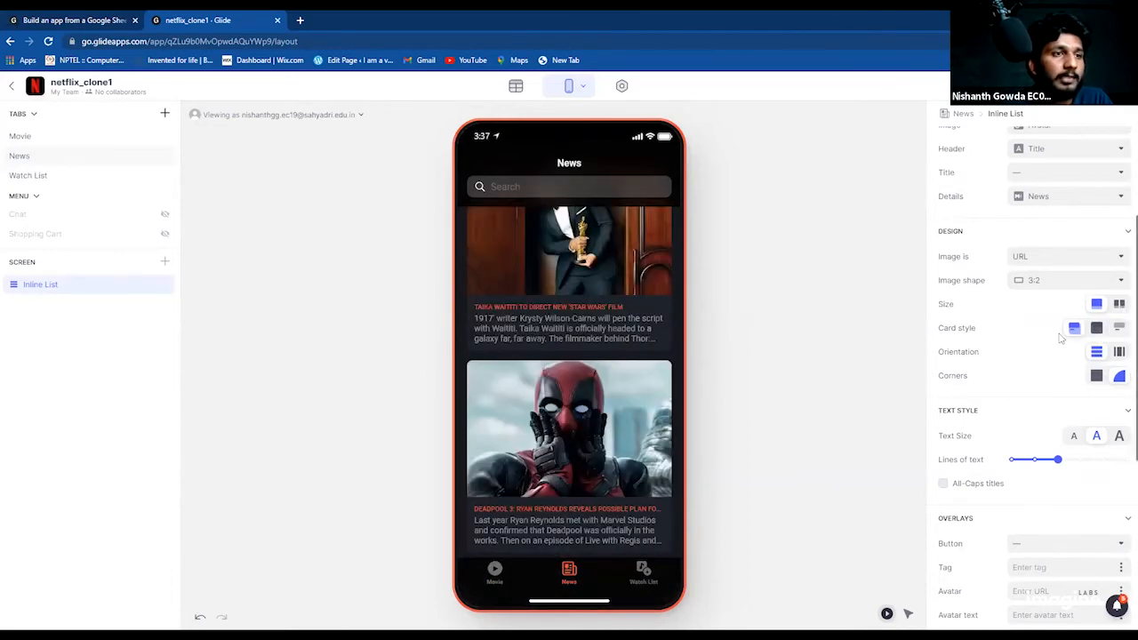
Step: Set the news cards' overlay button to Favorite
scroll(1067, 329, down, 5)
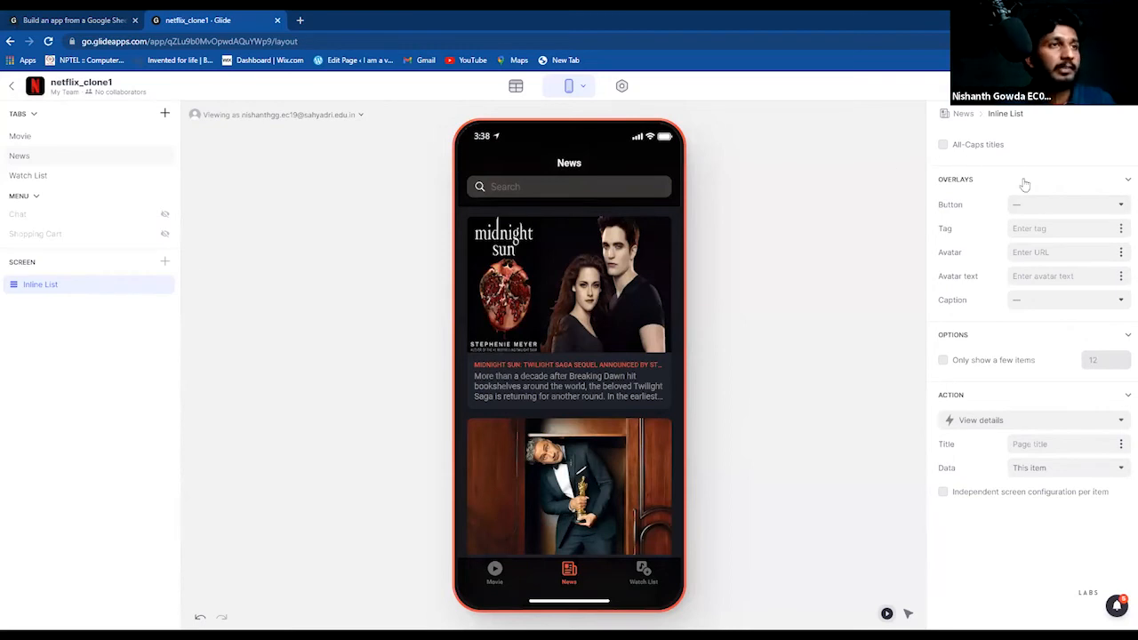
click(1040, 204)
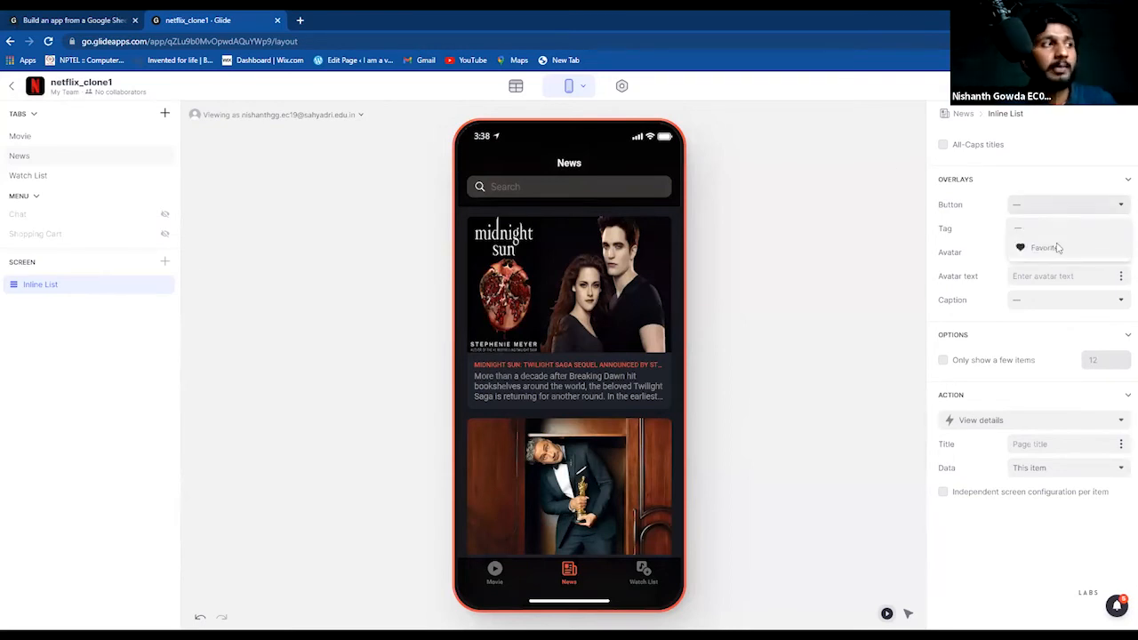
click(1042, 248)
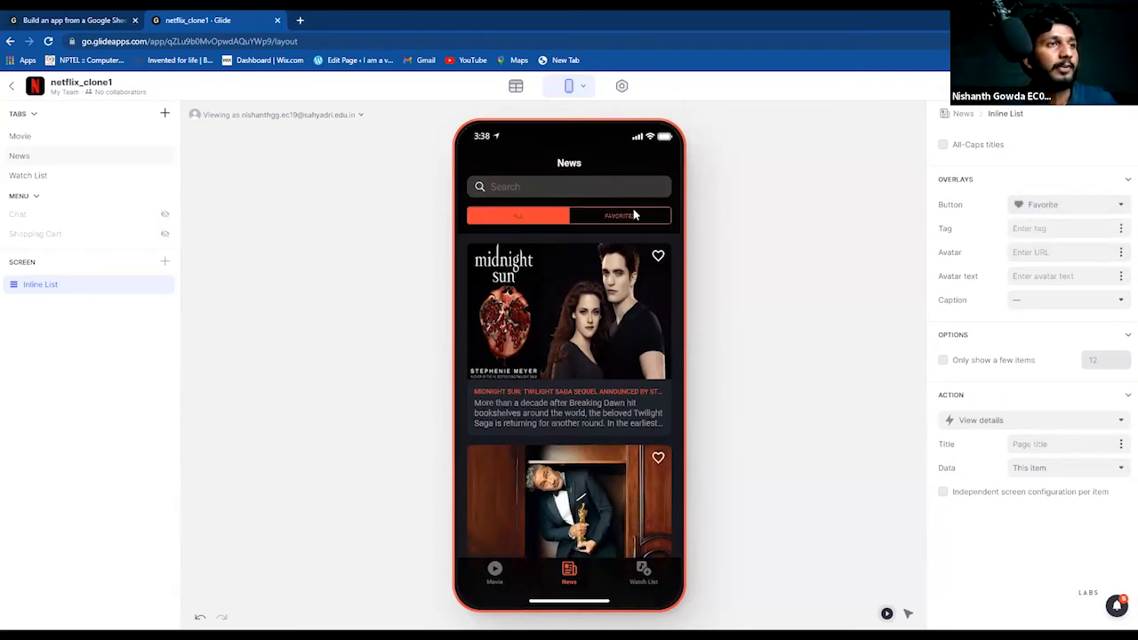
Step: Mark the Midnight Sun card as a favorite, check the Favorites view, unmark it, and return to all news
click(658, 256)
click(644, 223)
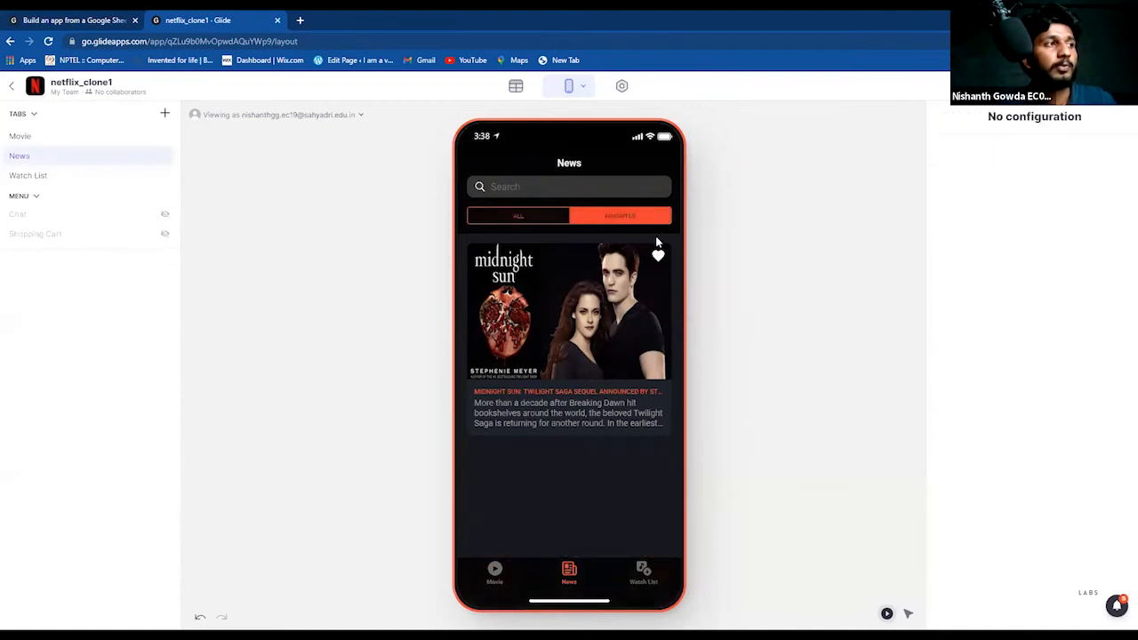
click(540, 218)
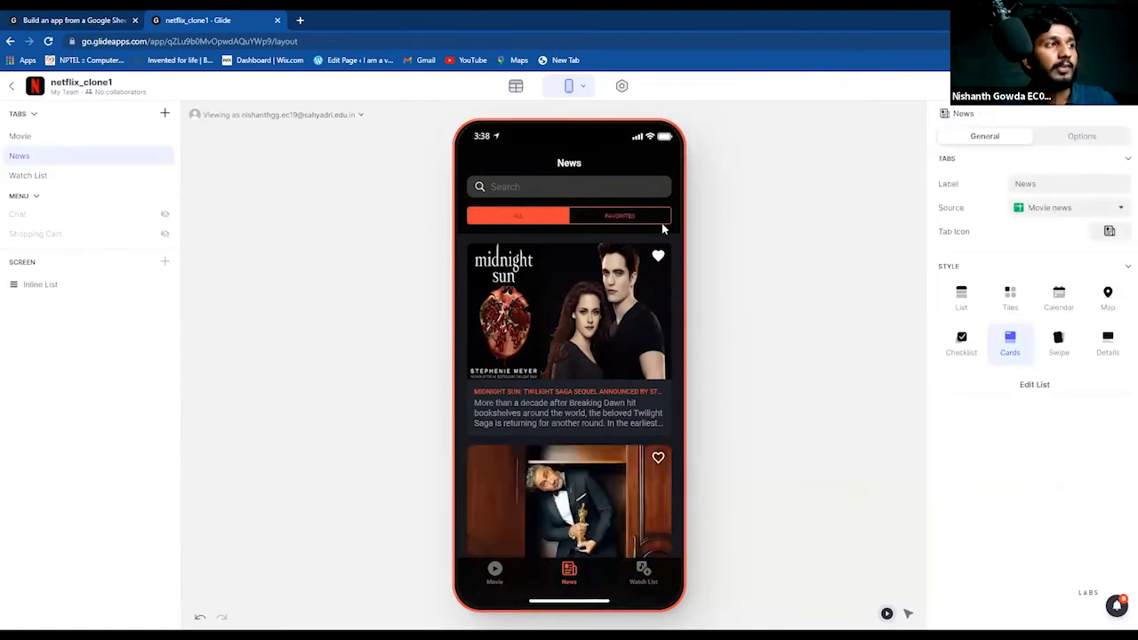
click(662, 223)
click(658, 256)
click(525, 218)
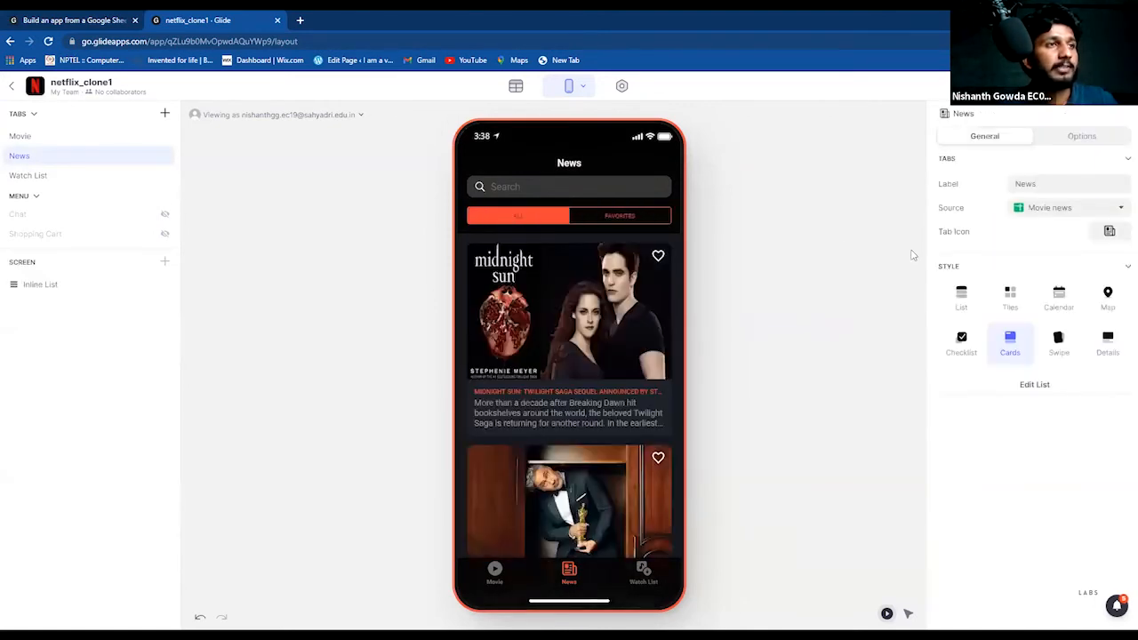
Step: Reopen the news Inline List's settings, look over the overlay button choices keeping Favorite, and review the cards in the preview
click(33, 287)
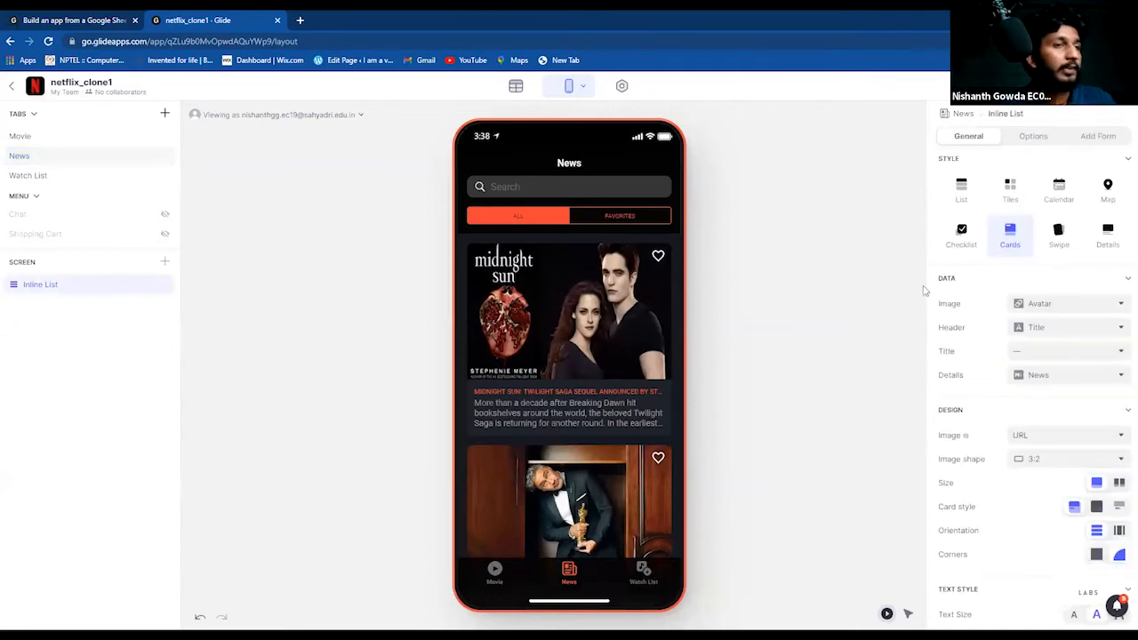
scroll(1072, 348, down, 5)
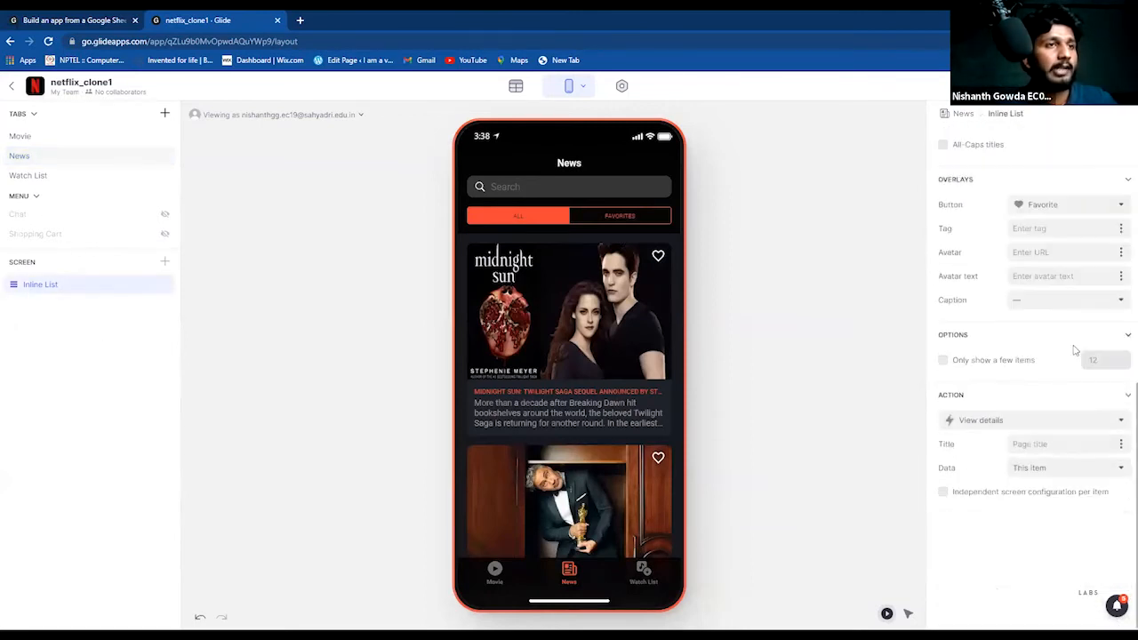
scroll(1071, 348, up, 1)
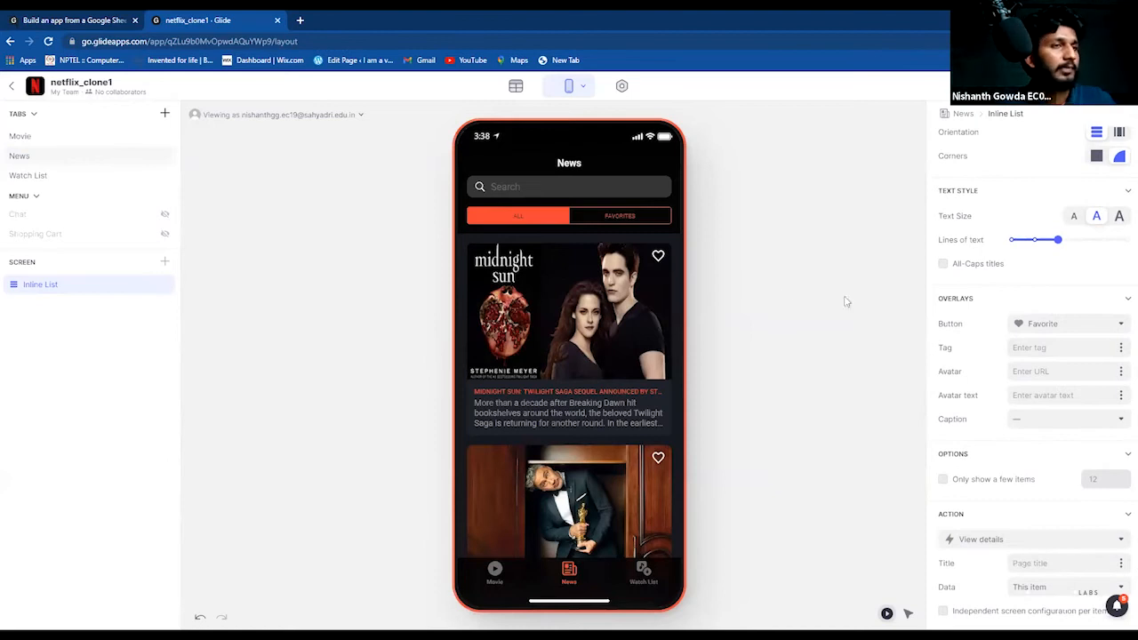
click(1042, 324)
click(1049, 368)
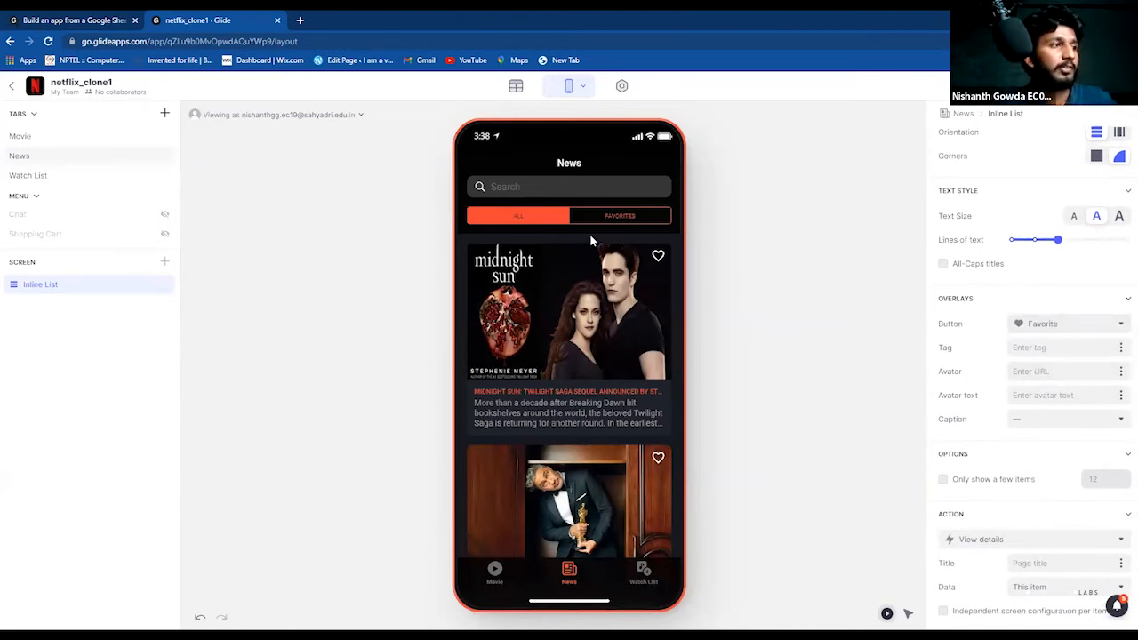
scroll(643, 274, down, 5)
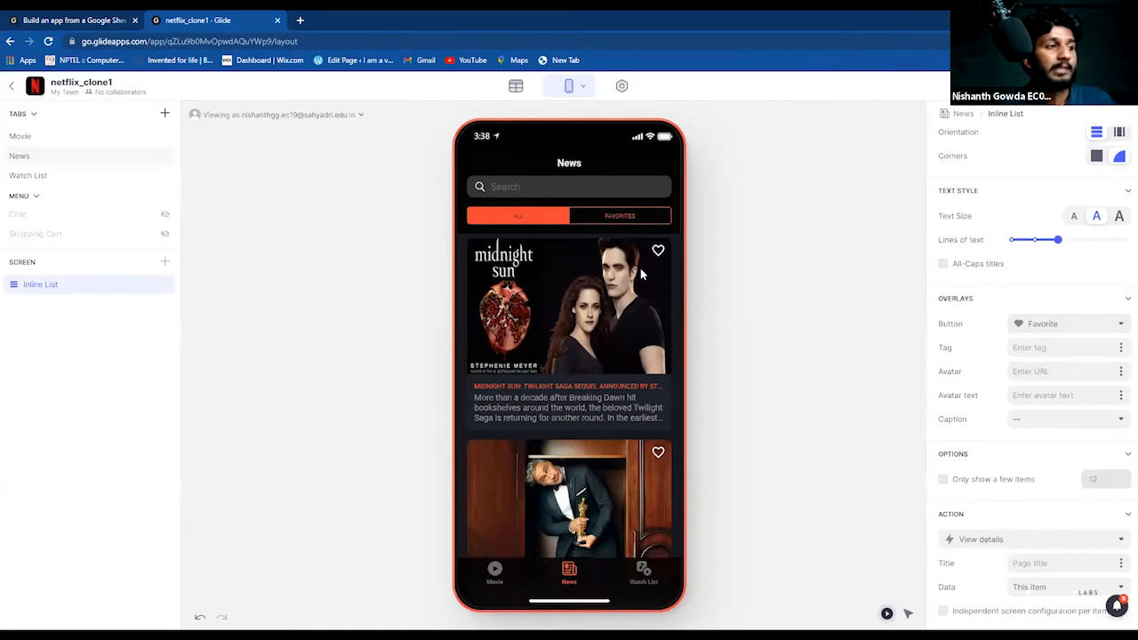
scroll(643, 274, up, 5)
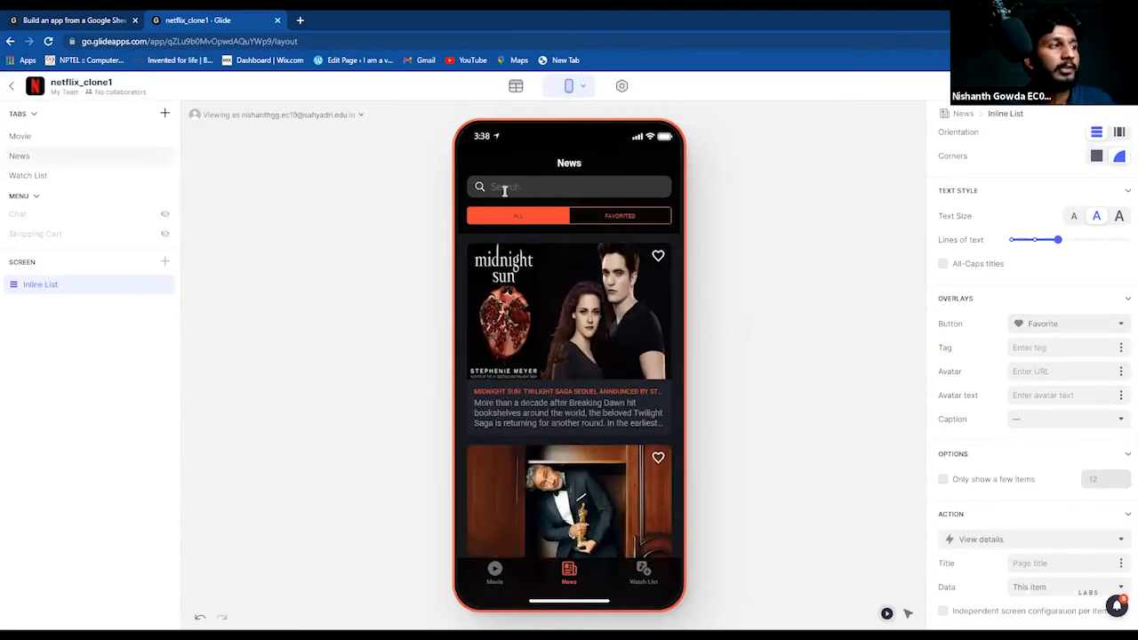
Step: Try hiding the news list's search bar and turn it back on
scroll(958, 244, up, 5)
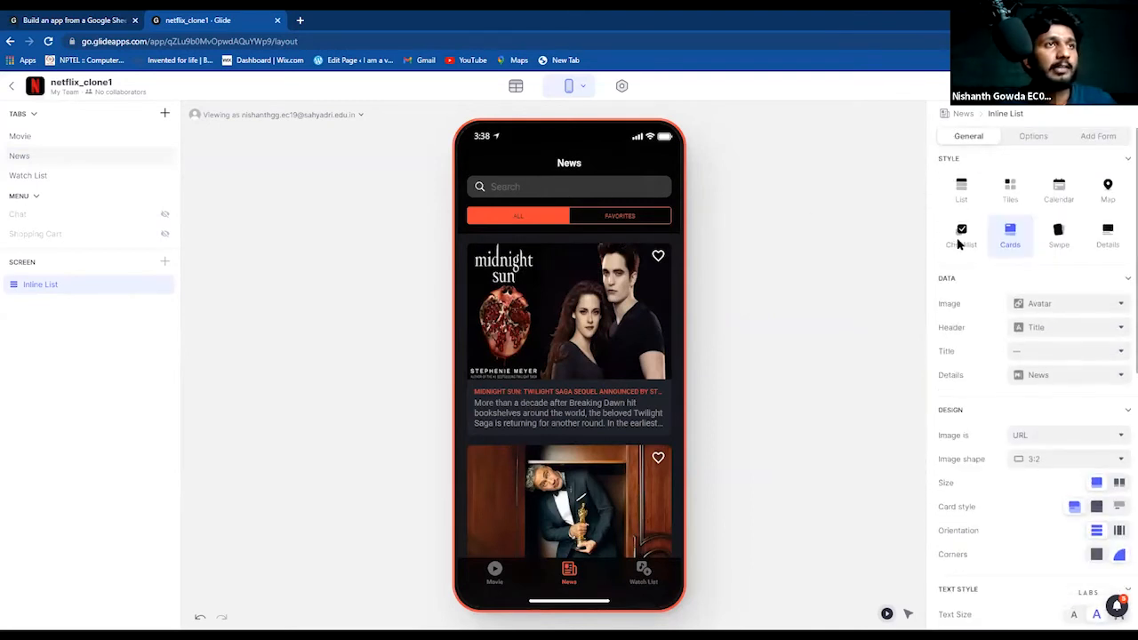
click(1031, 138)
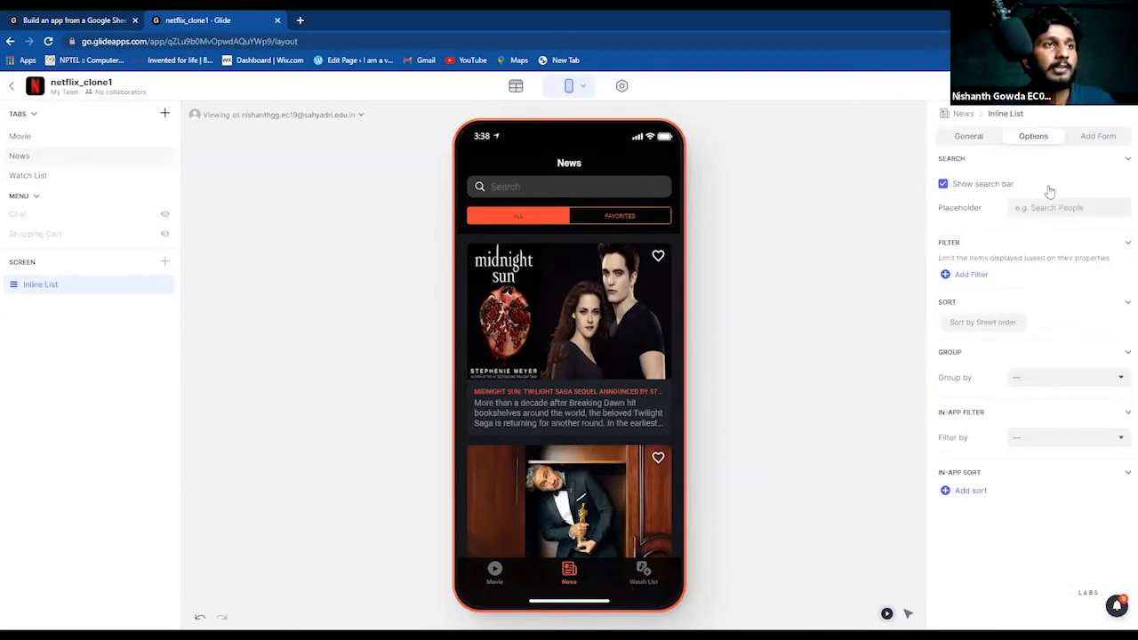
click(943, 184)
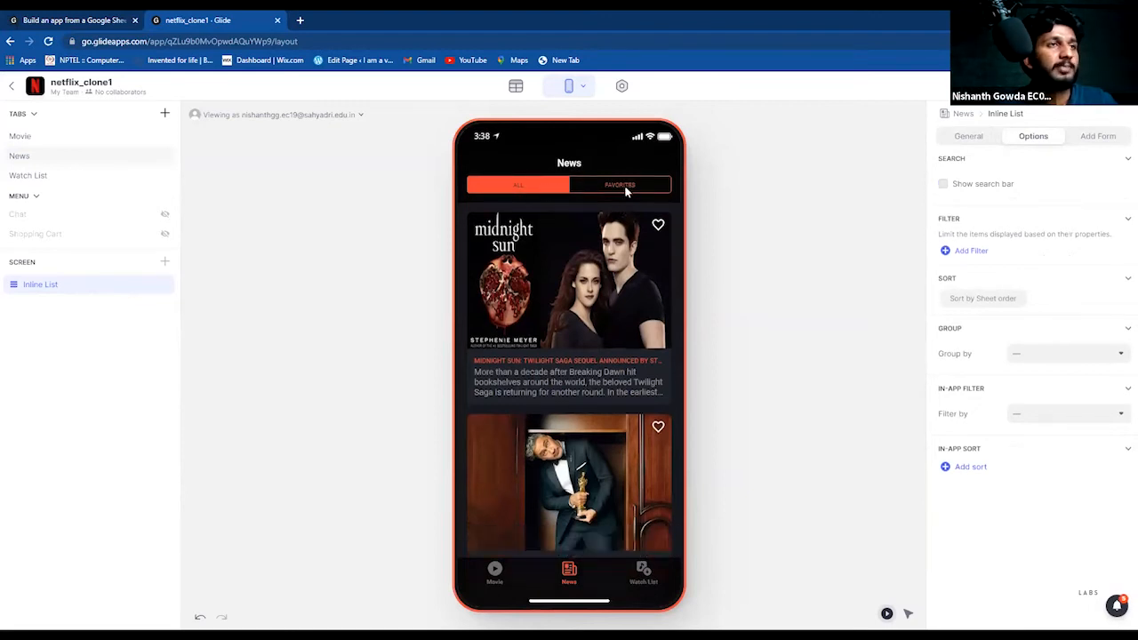
click(942, 185)
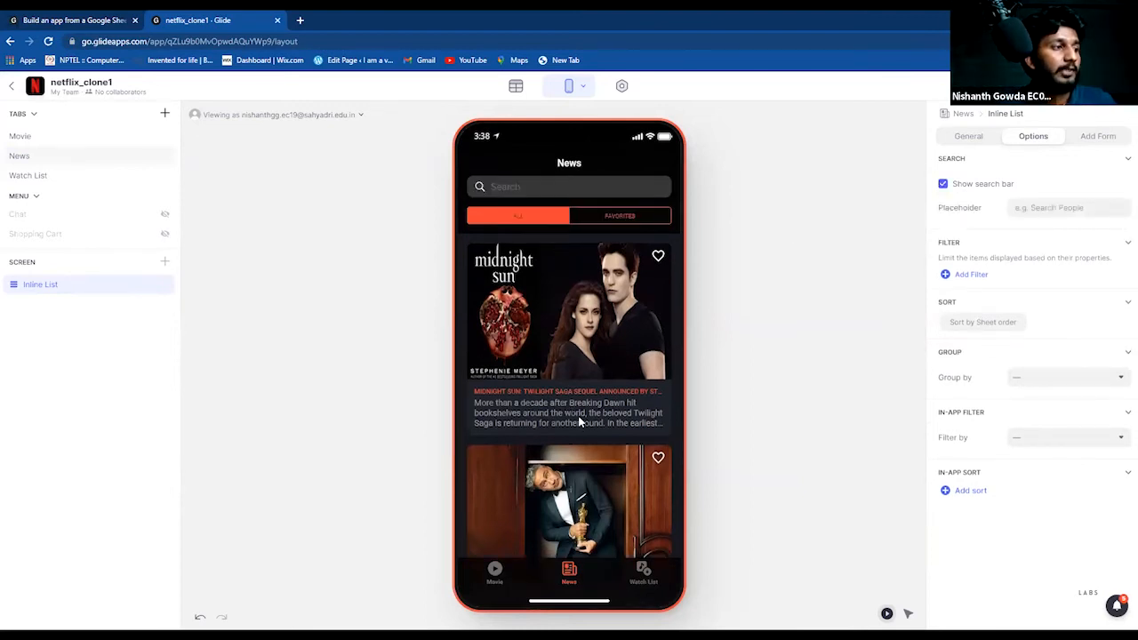
Step: Reverse the news list's sorting so that it follows the sheet order backwards
scroll(638, 347, down, 3)
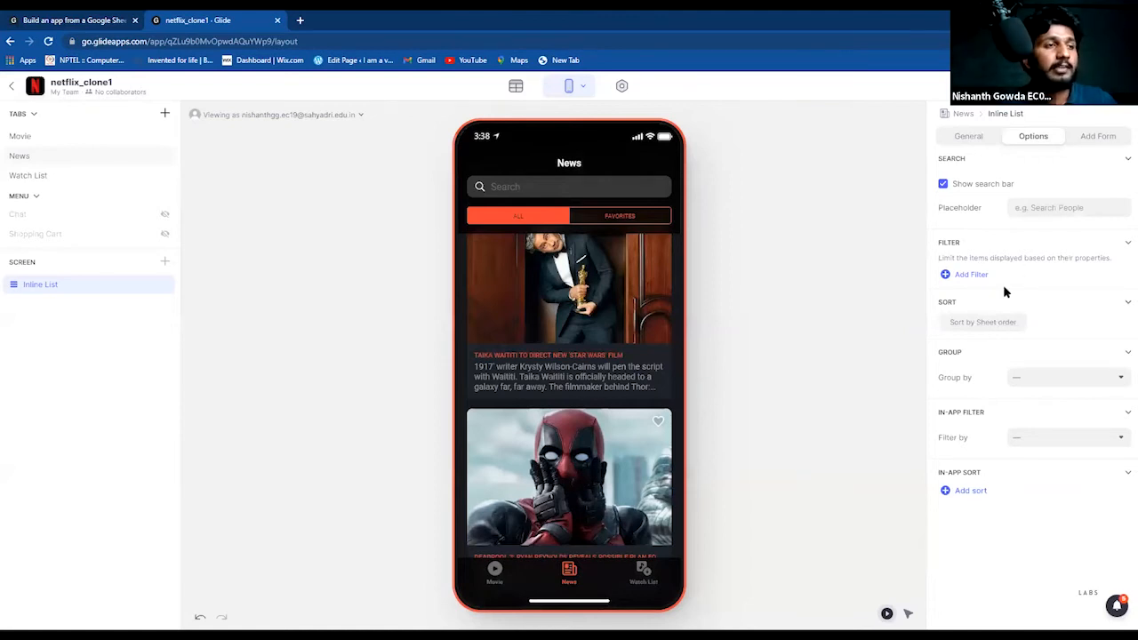
scroll(605, 417, up, 3)
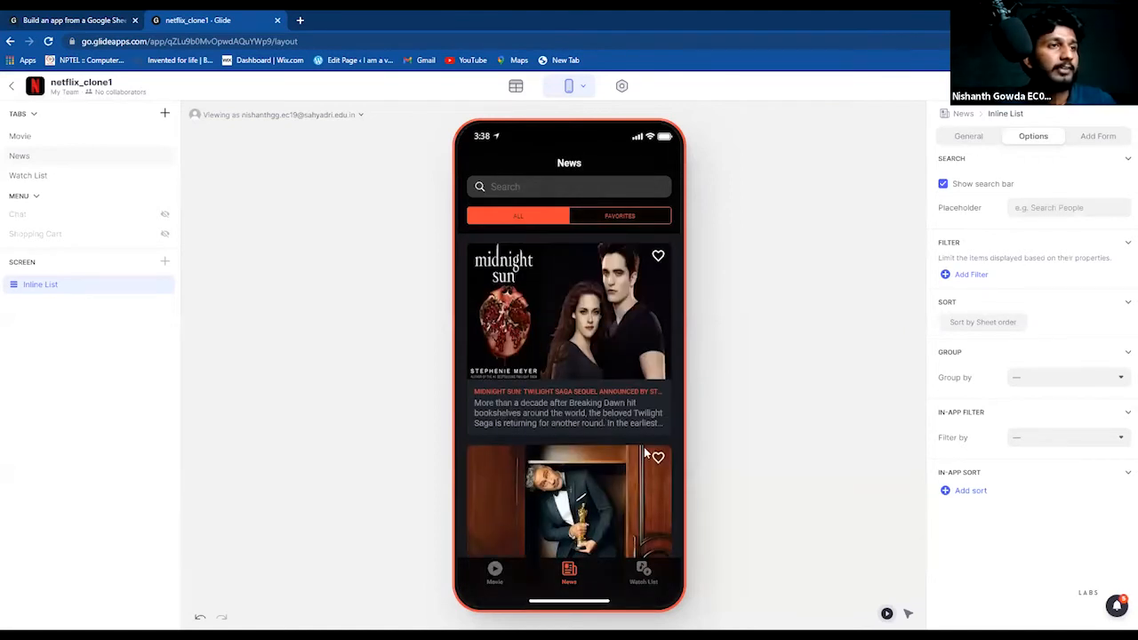
click(983, 323)
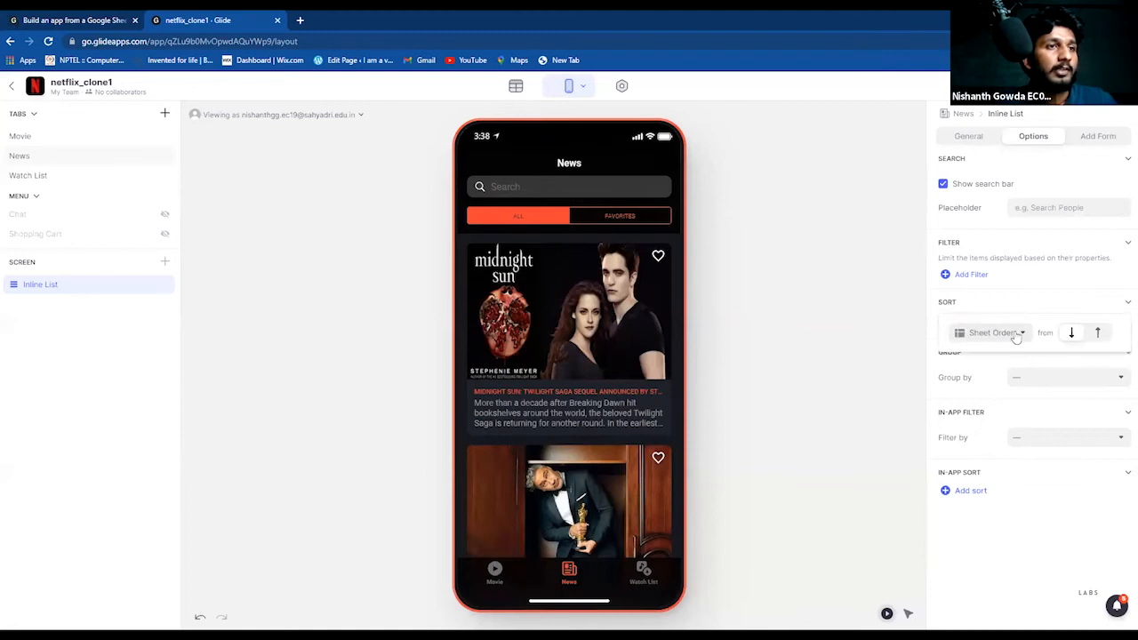
click(1100, 333)
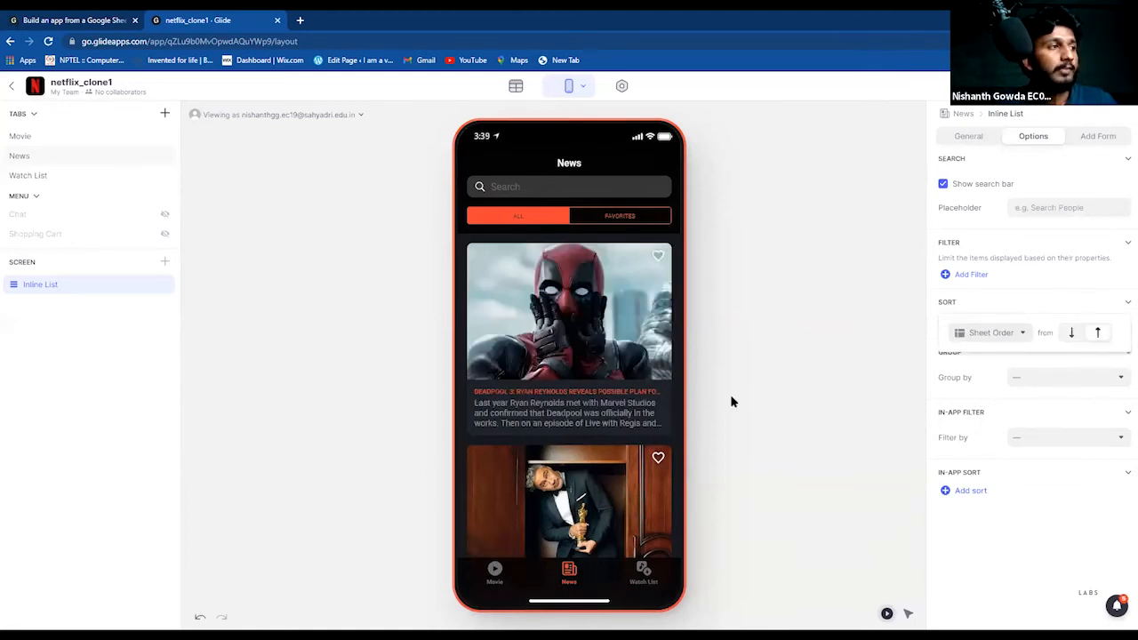
Step: Compare the row order in the Movie news table with the order of the news cards in the layout preview
click(515, 85)
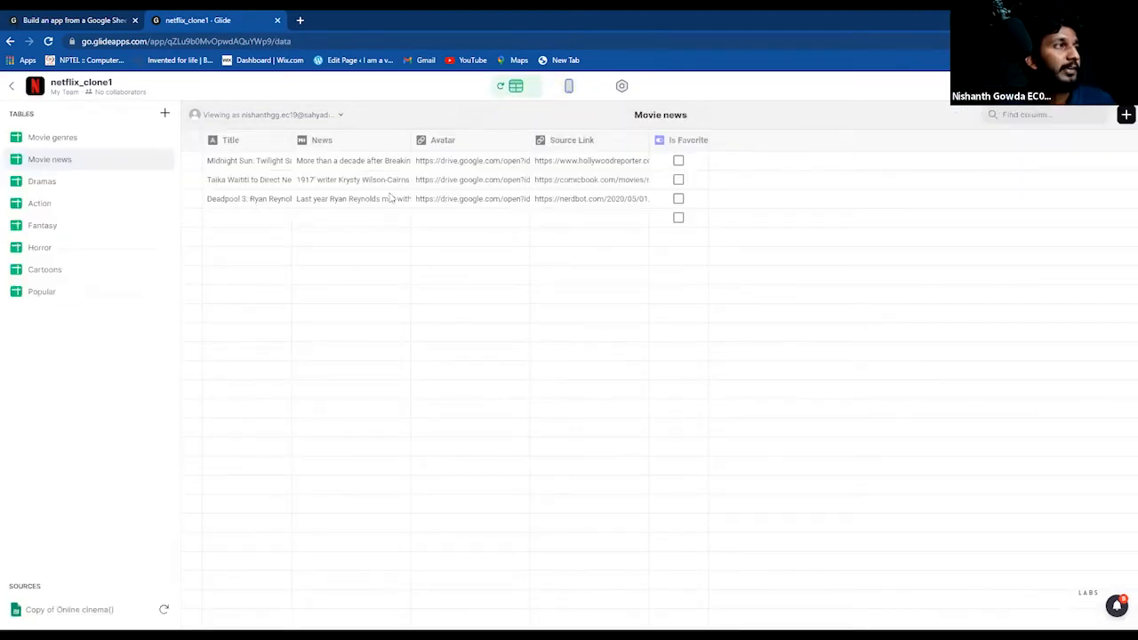
click(568, 86)
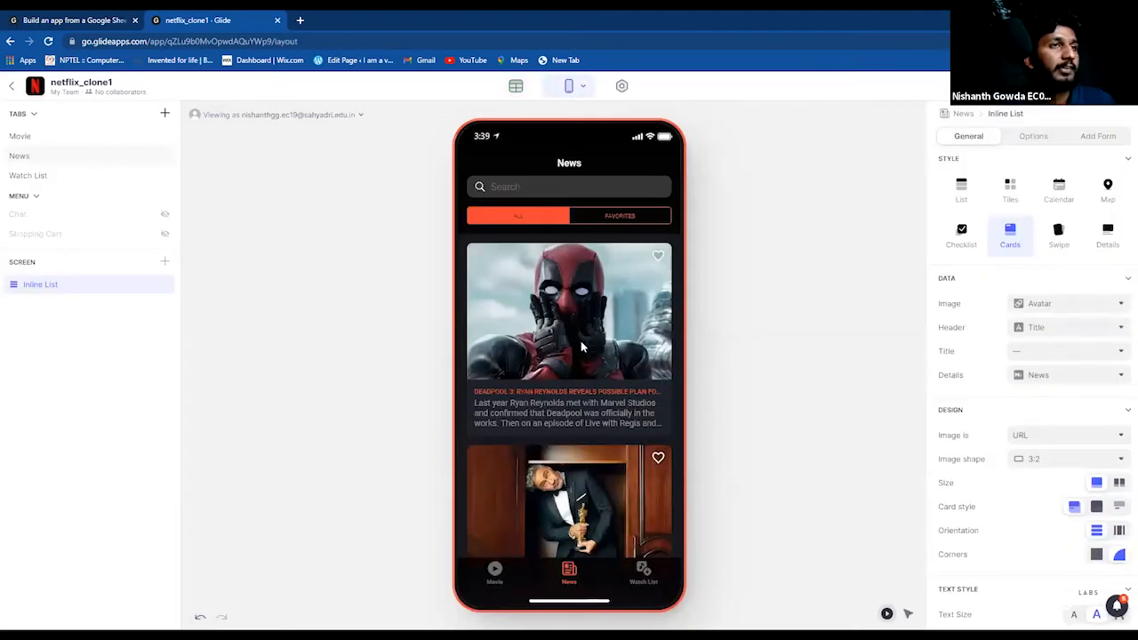
click(516, 86)
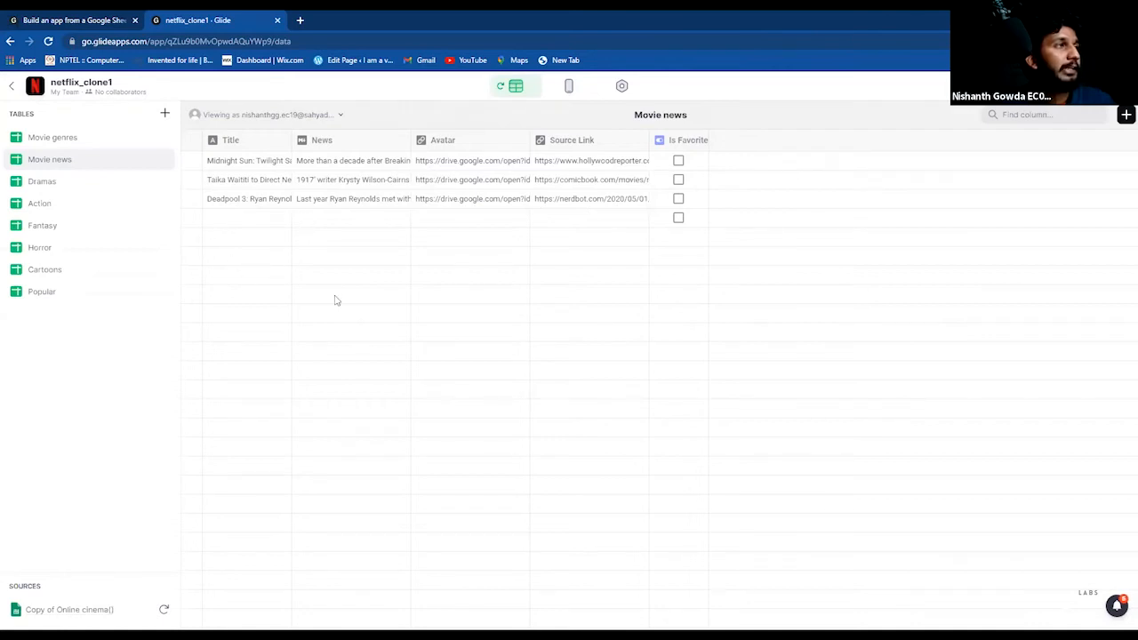
click(570, 88)
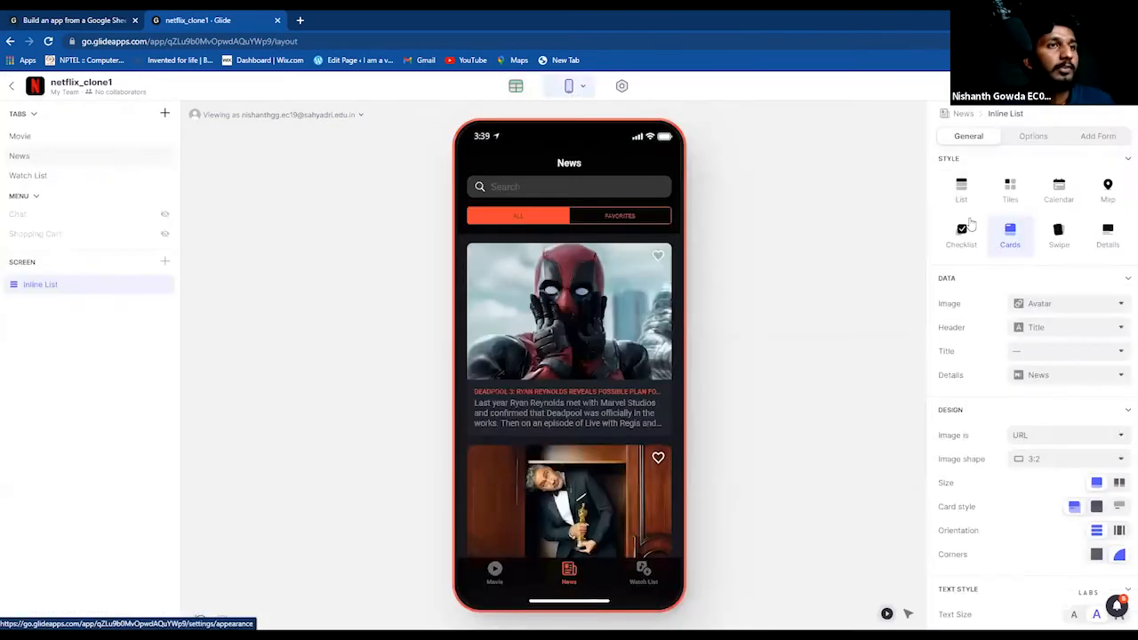
Step: Restore the news list's sorting to forward sheet order
click(1019, 136)
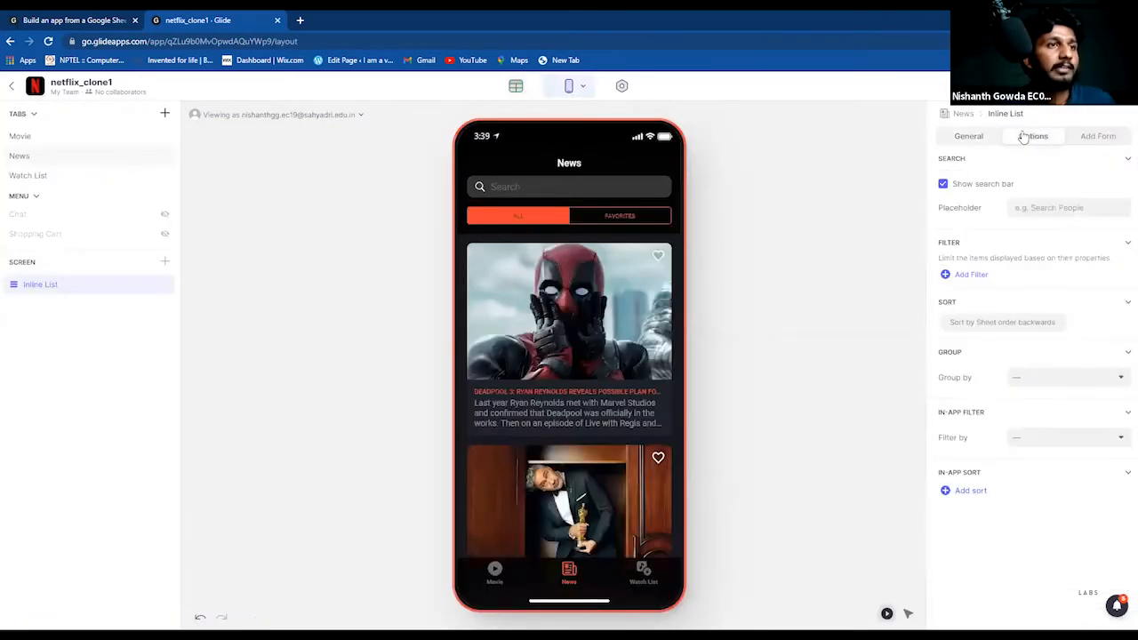
click(1019, 326)
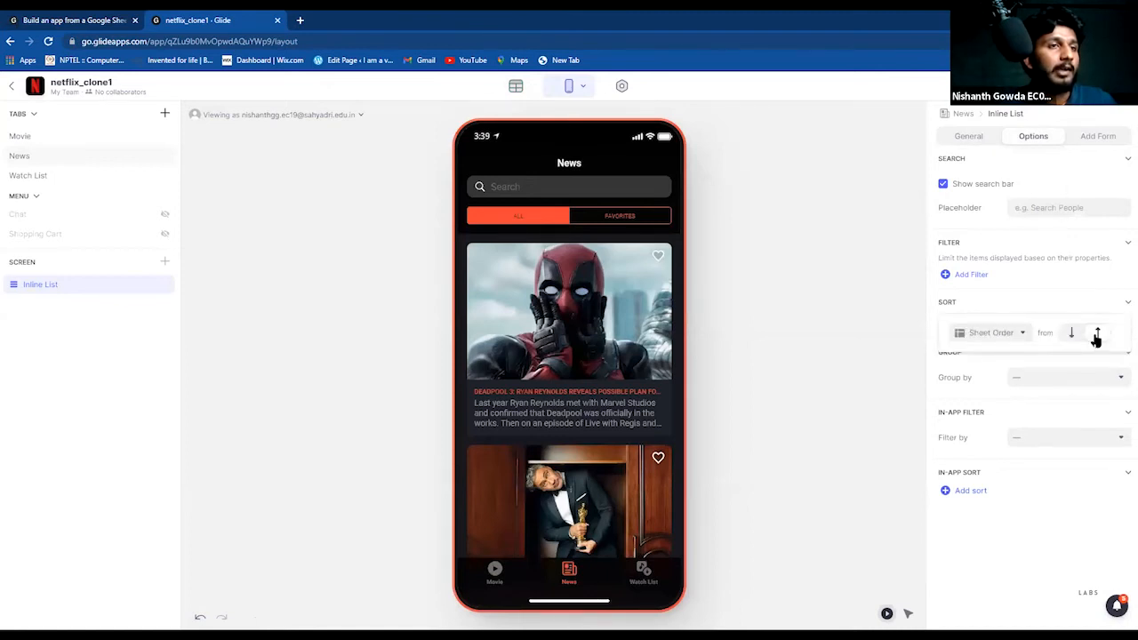
click(1072, 333)
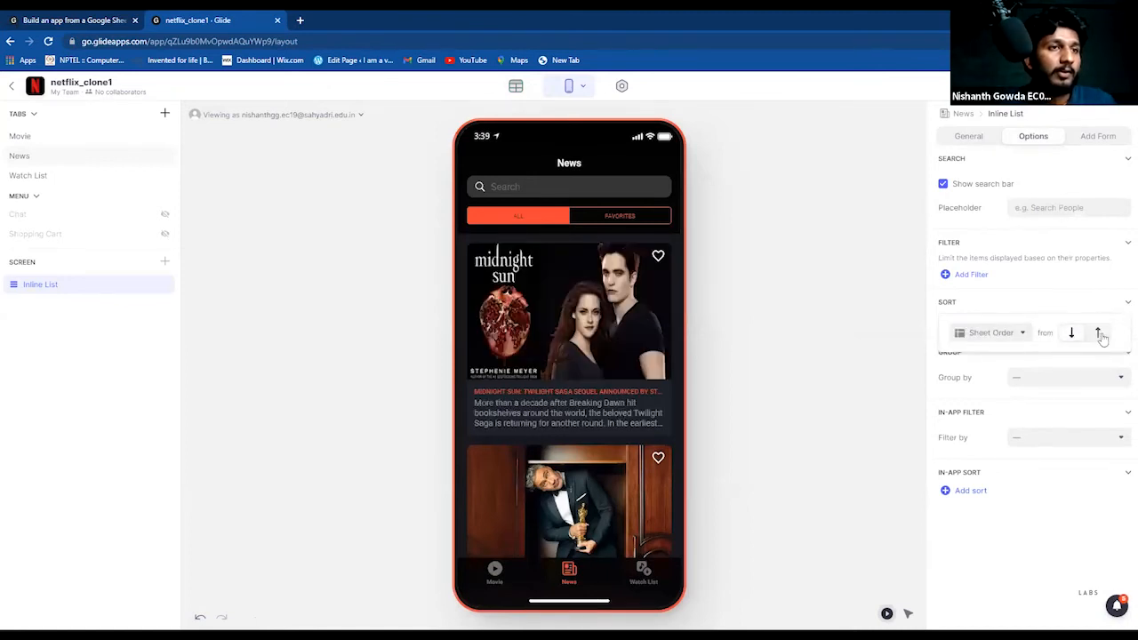
Step: Set the news list to follow the sheet order backwards and review the order of the news cards in the preview
click(1098, 333)
scroll(585, 391, down, 4)
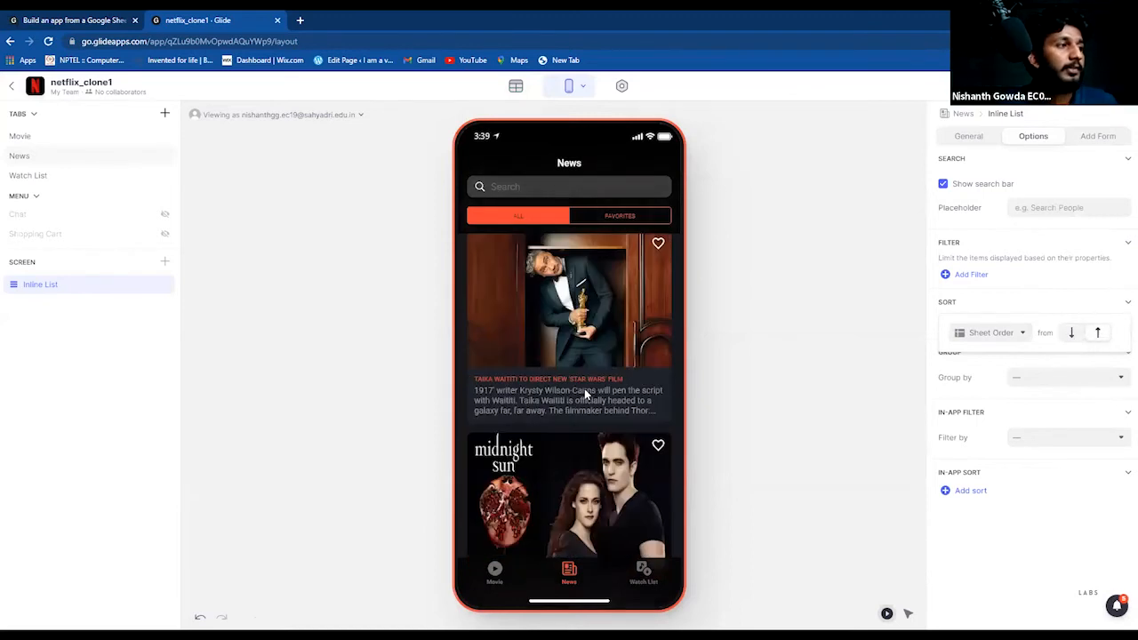
scroll(585, 391, up, 4)
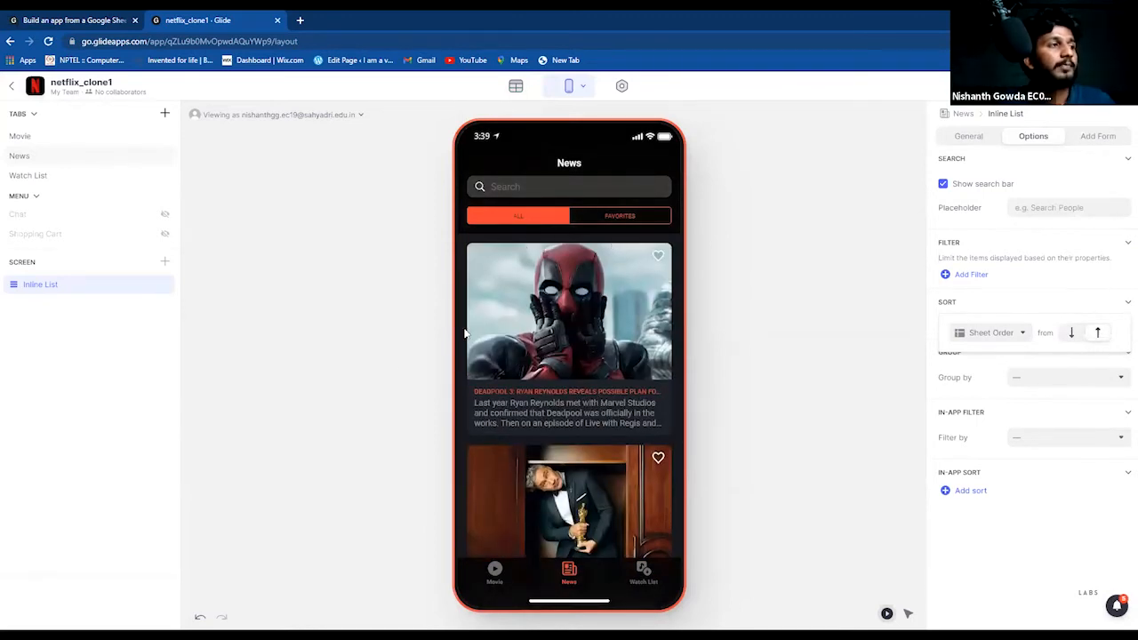
scroll(635, 457, down, 1)
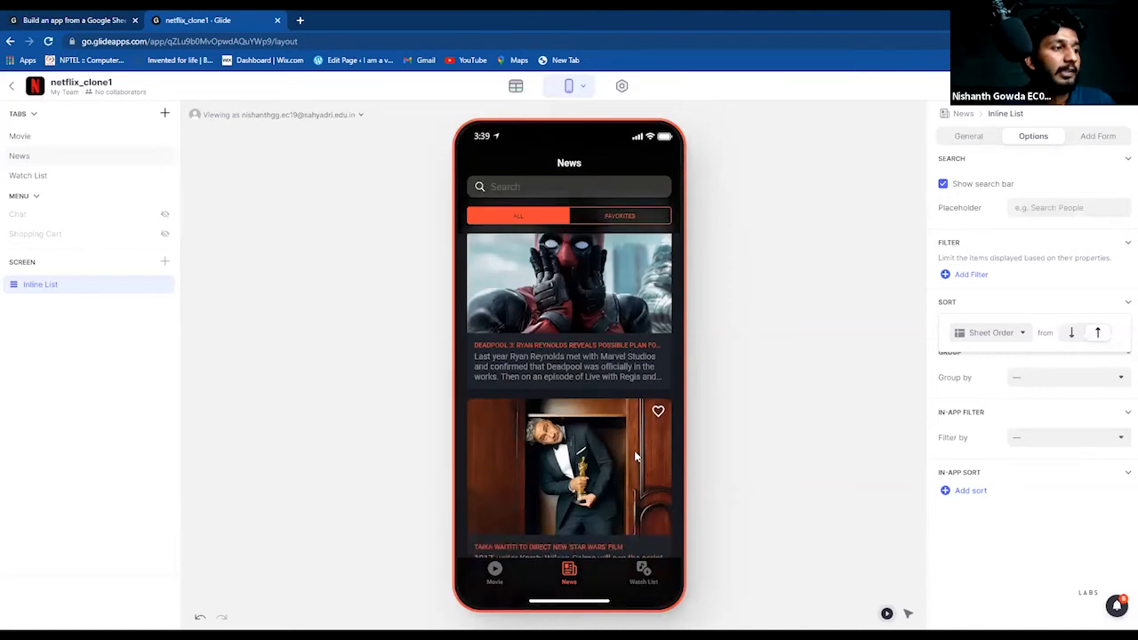
scroll(634, 454, down, 4)
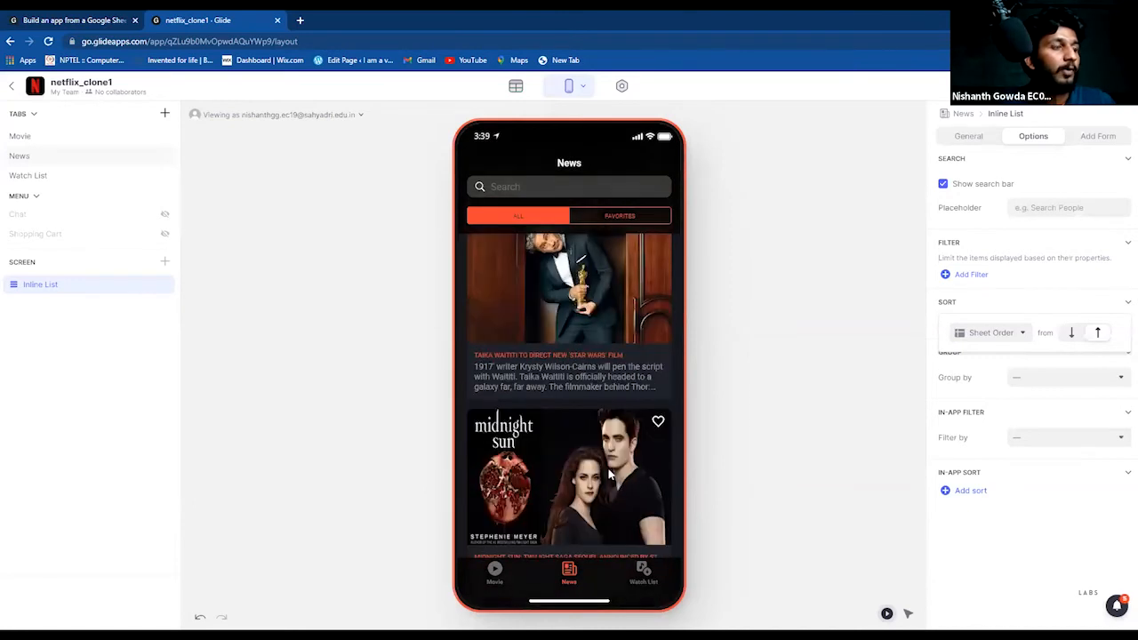
click(867, 378)
scroll(589, 431, down, 1)
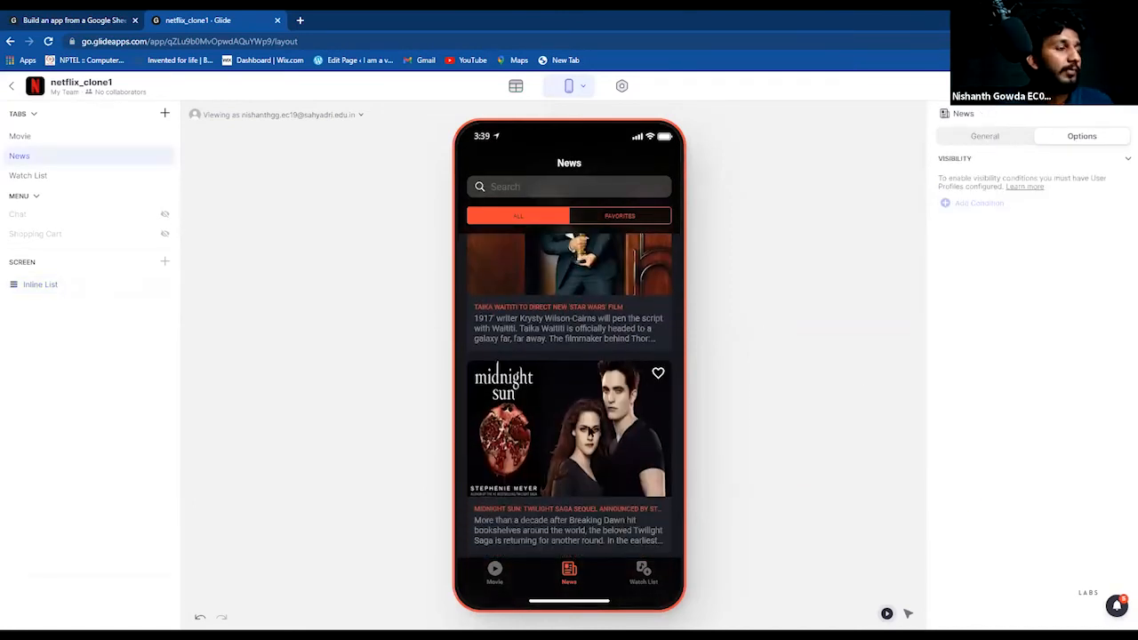
scroll(590, 433, up, 5)
scroll(578, 432, down, 5)
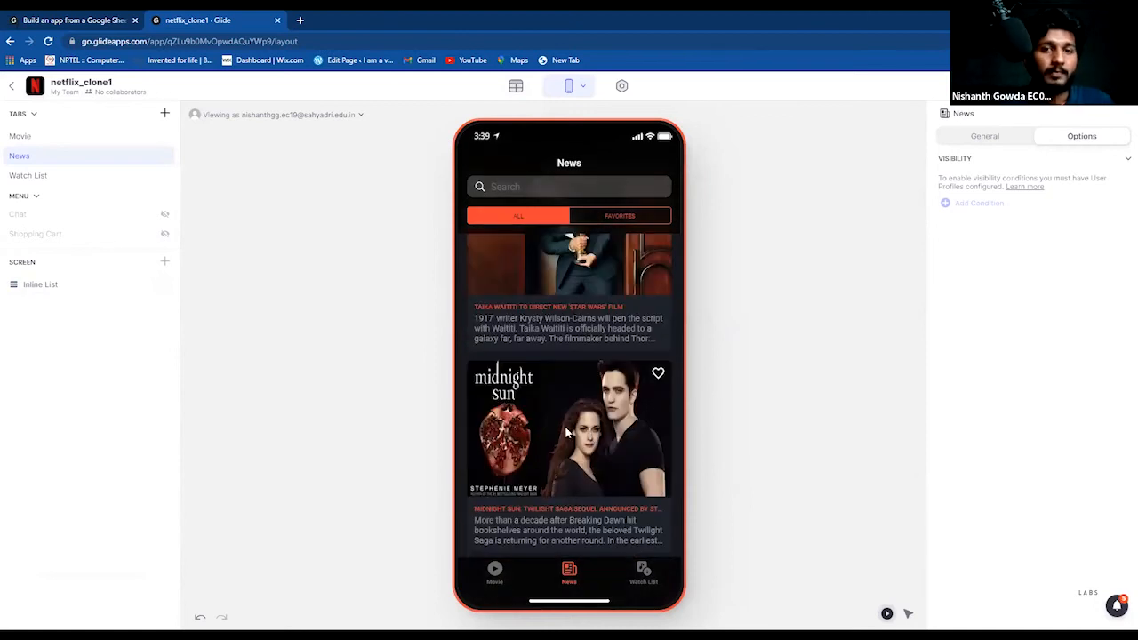
scroll(556, 429, up, 5)
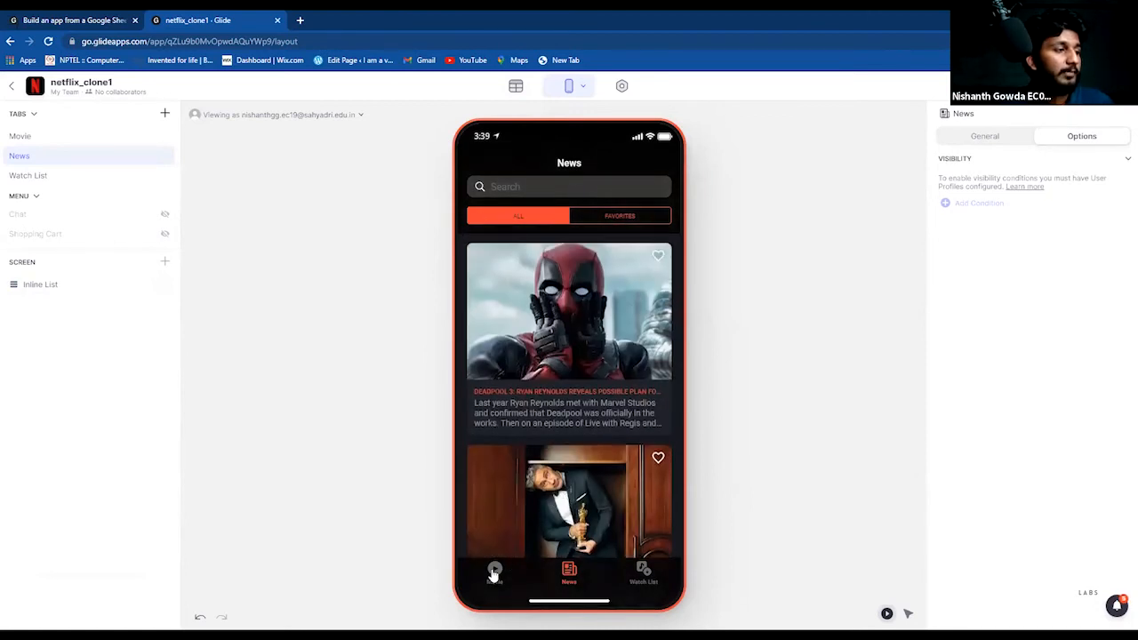
Step: Remove The Intouchables, Avatar and 2012 from the Watch List in the app preview and return to the Movie screen
click(494, 572)
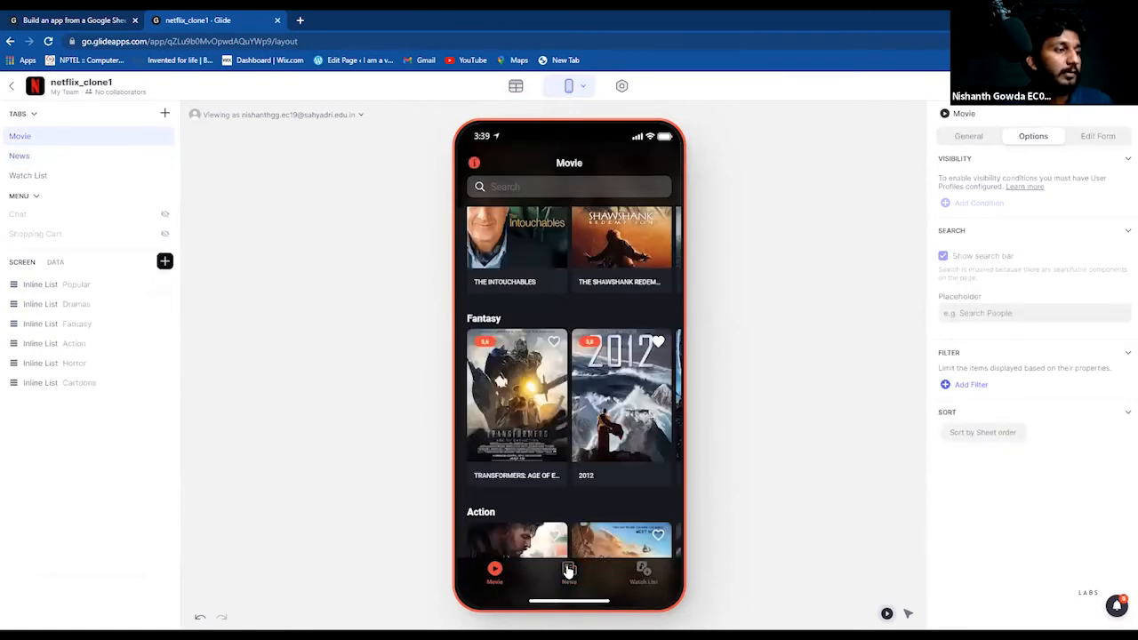
click(569, 572)
click(646, 573)
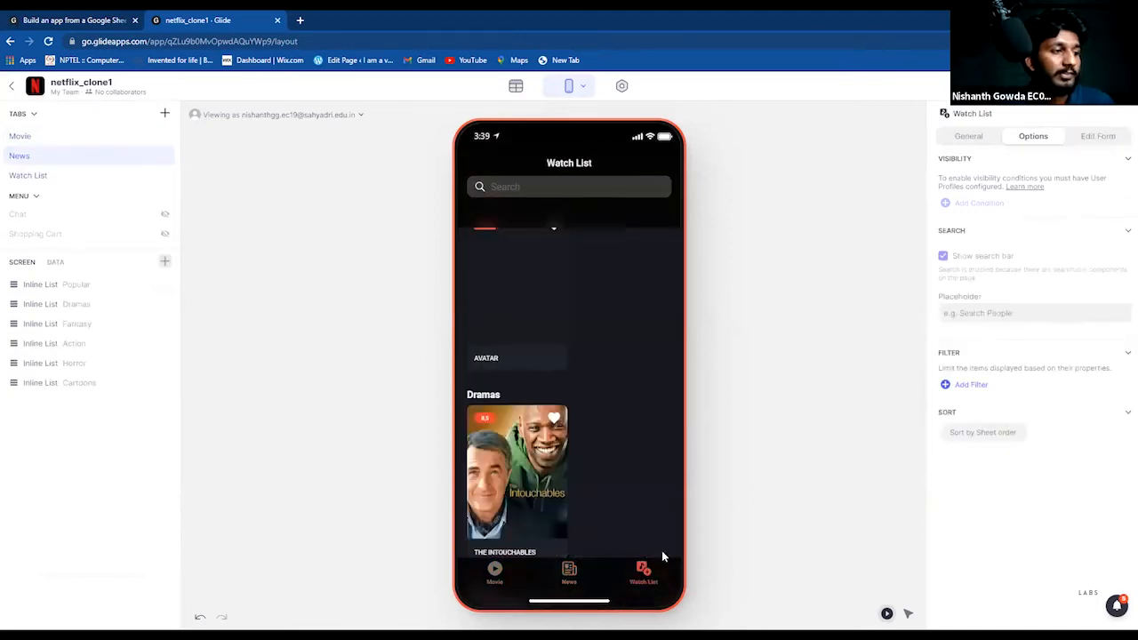
click(555, 418)
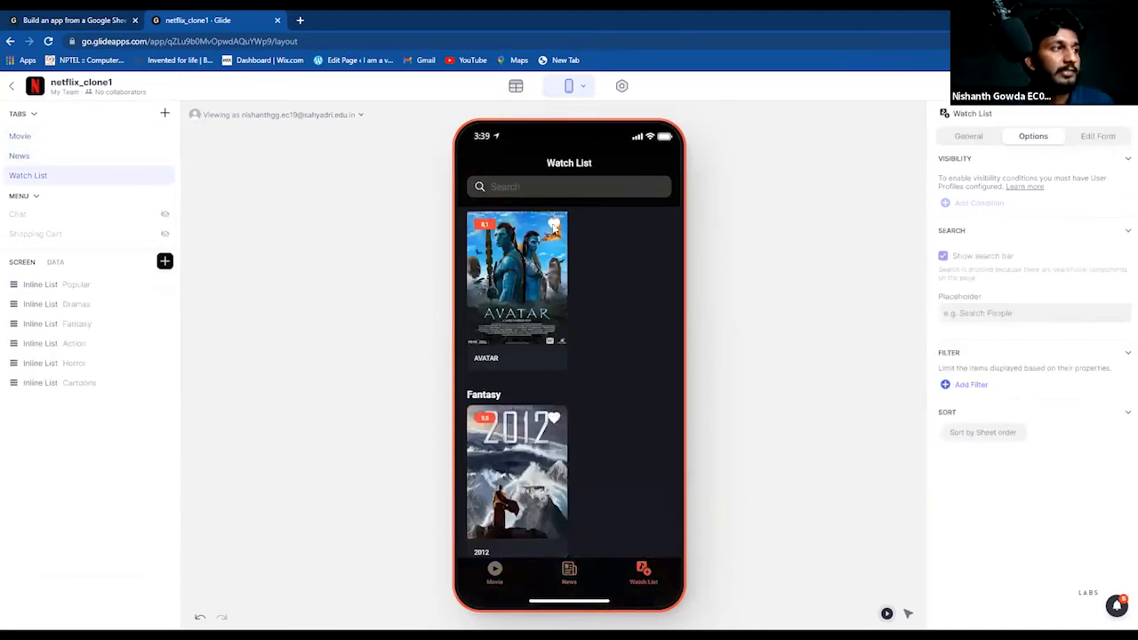
click(553, 225)
click(555, 242)
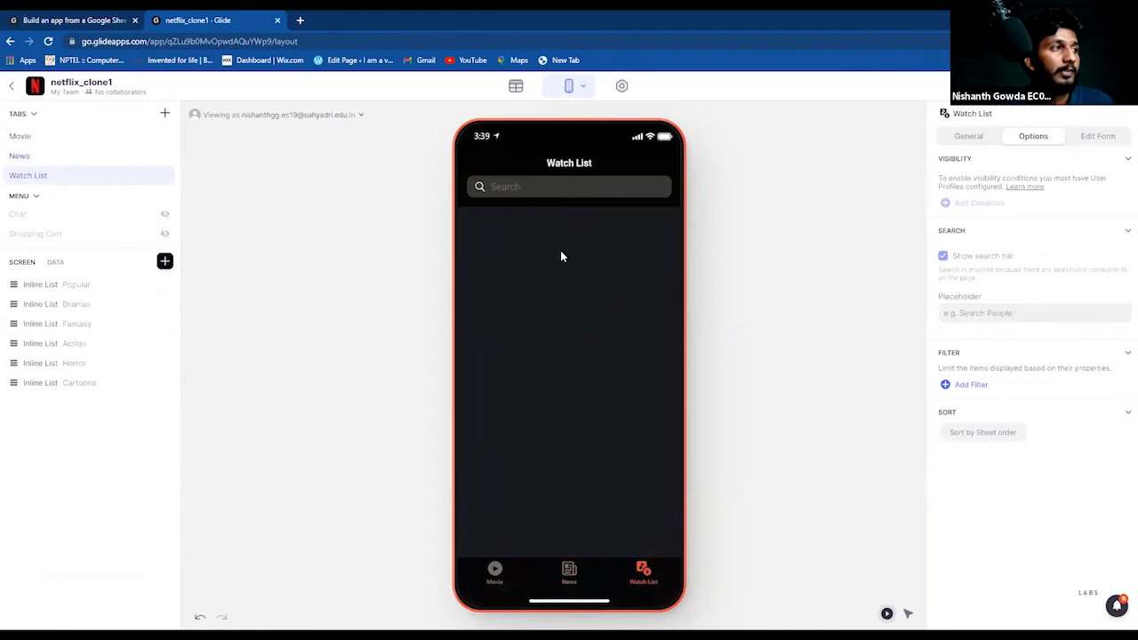
click(496, 577)
scroll(613, 383, up, 5)
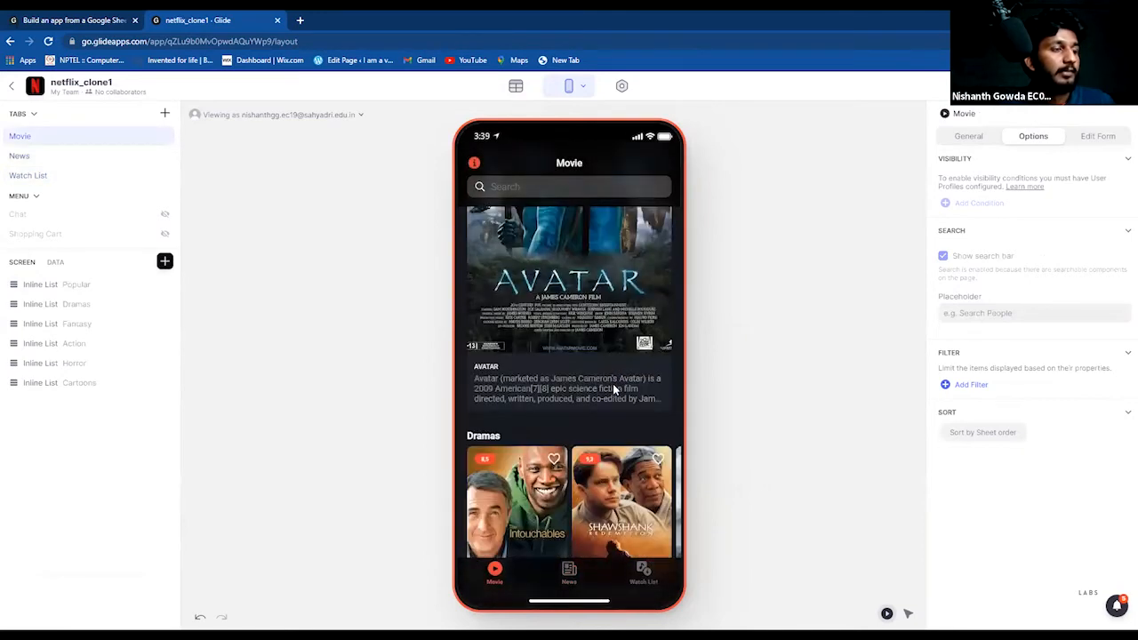
scroll(613, 383, up, 2)
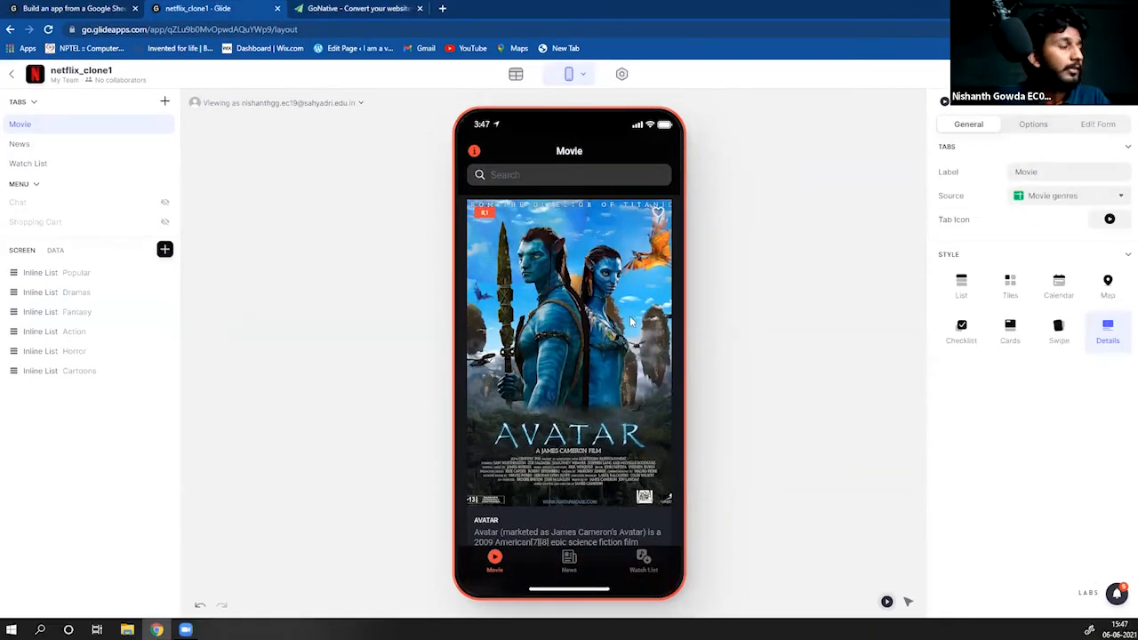
Step: Check the published app's privacy settings and copy its app link
click(1100, 75)
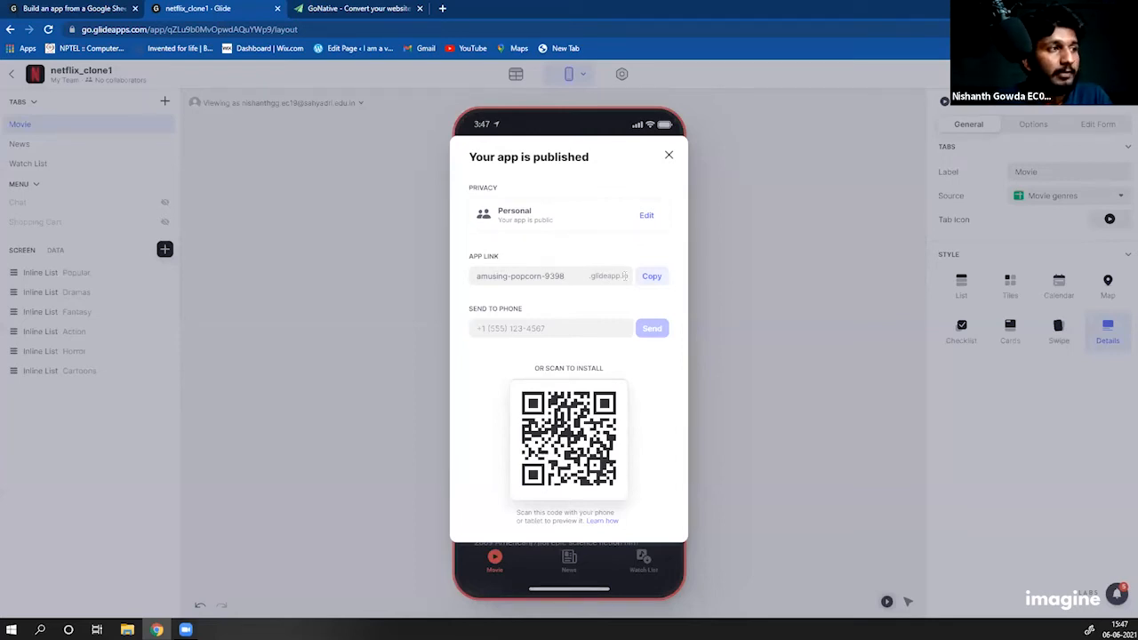
click(645, 280)
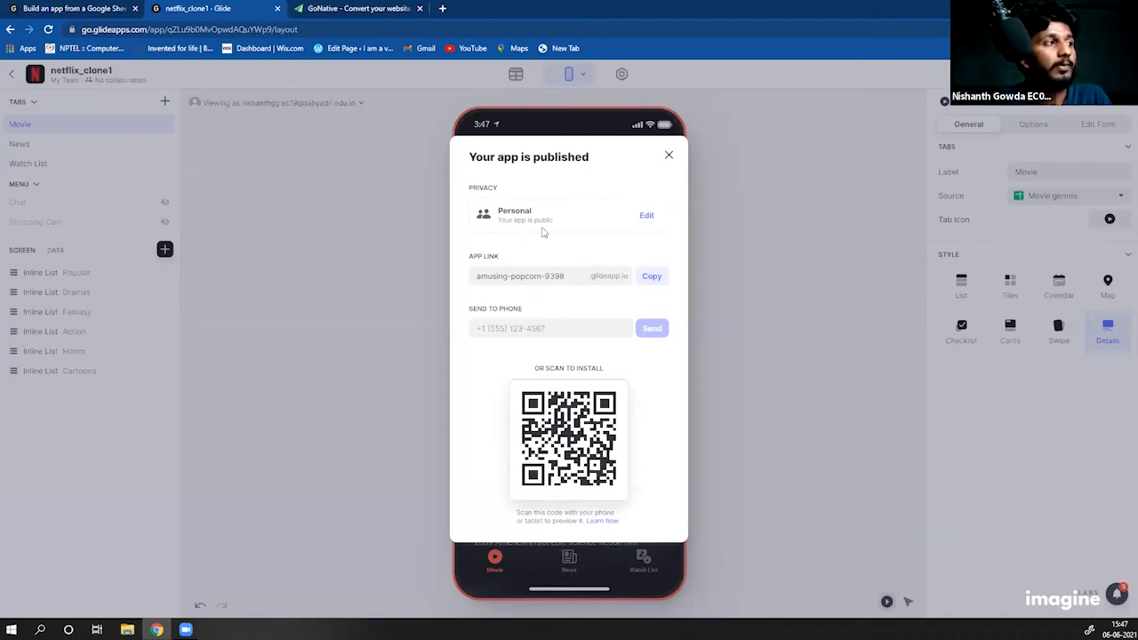
click(649, 217)
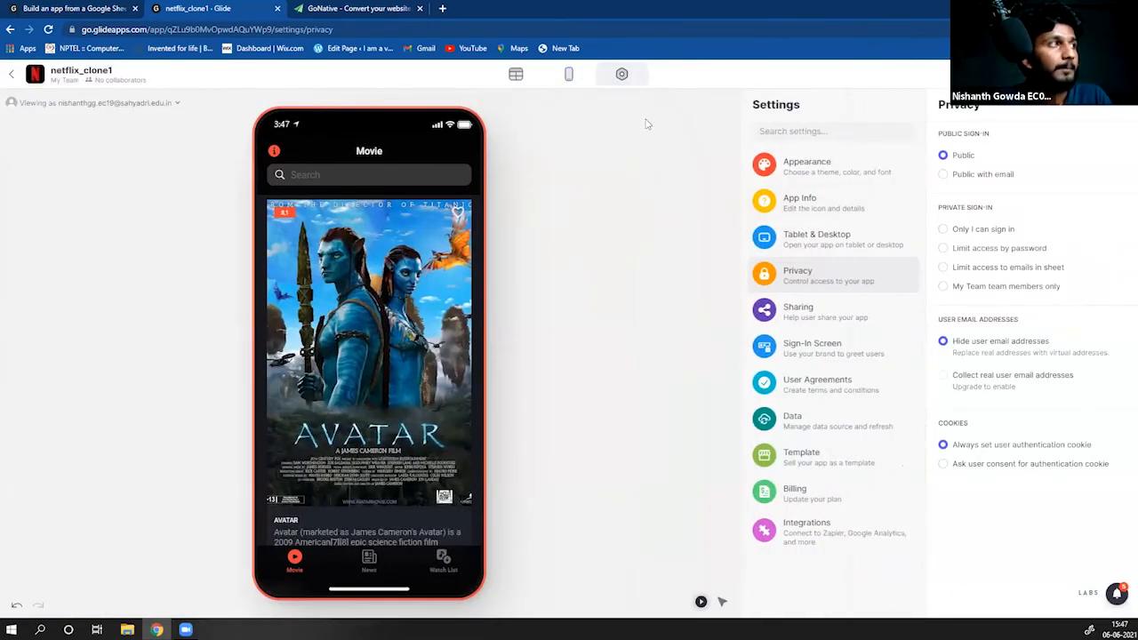
click(1103, 74)
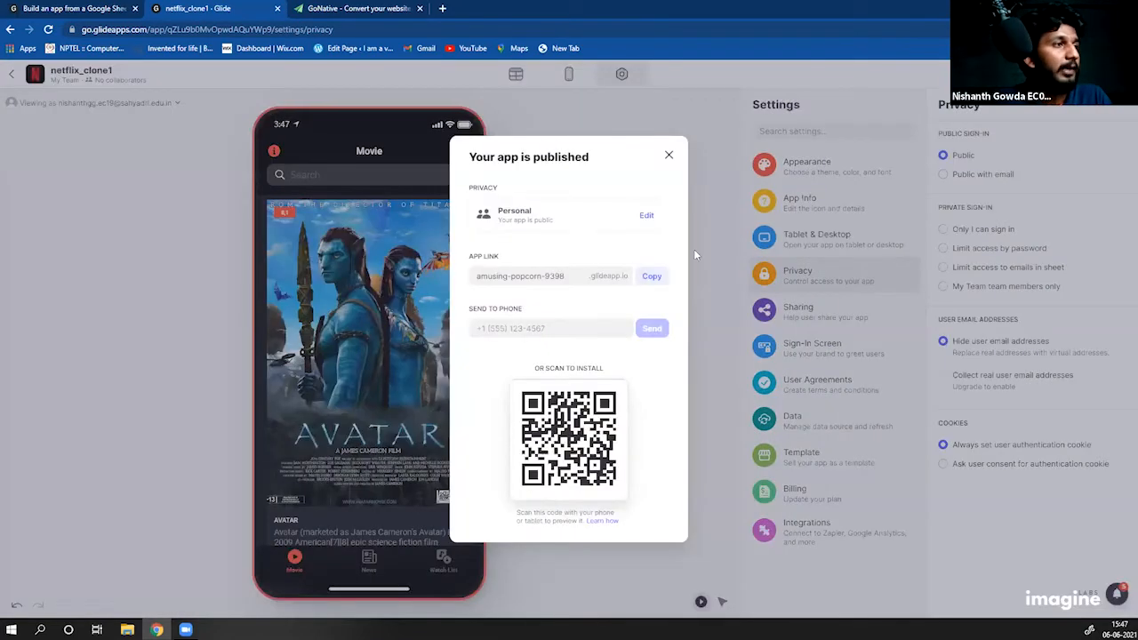
click(652, 276)
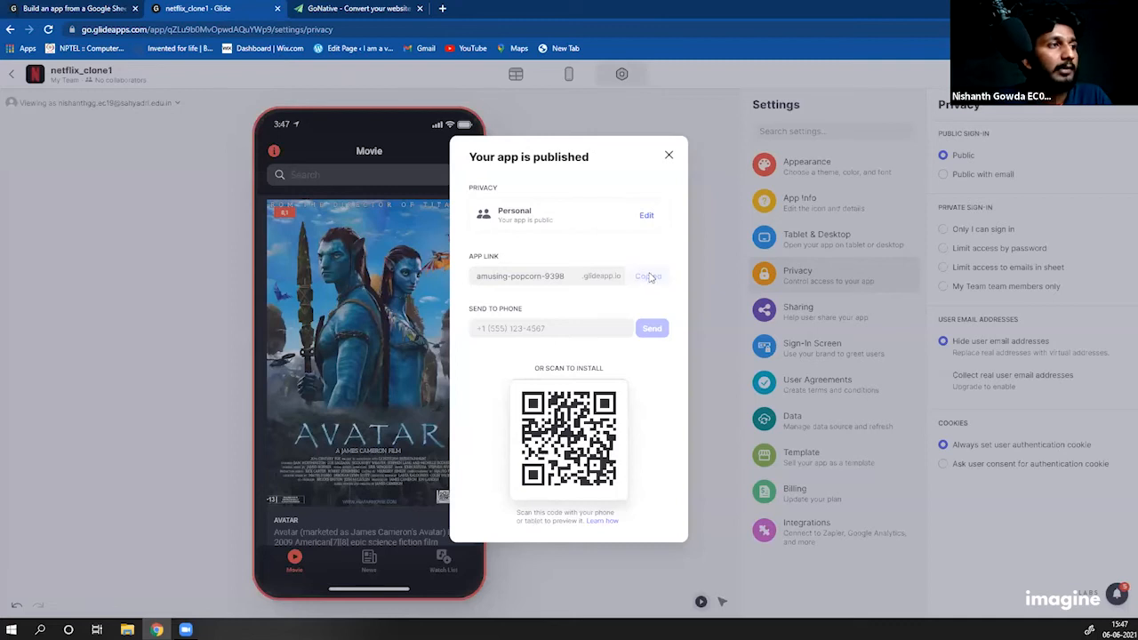
Step: Search Google for "gonative" in a new browser tab and open the gonative.io website
click(360, 8)
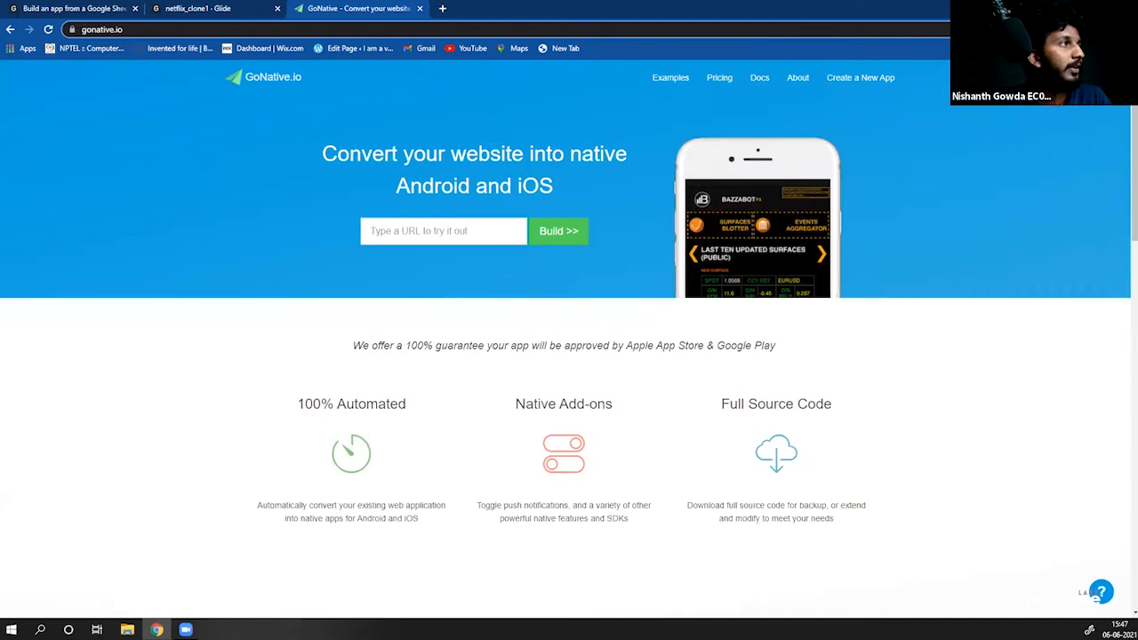
click(442, 8)
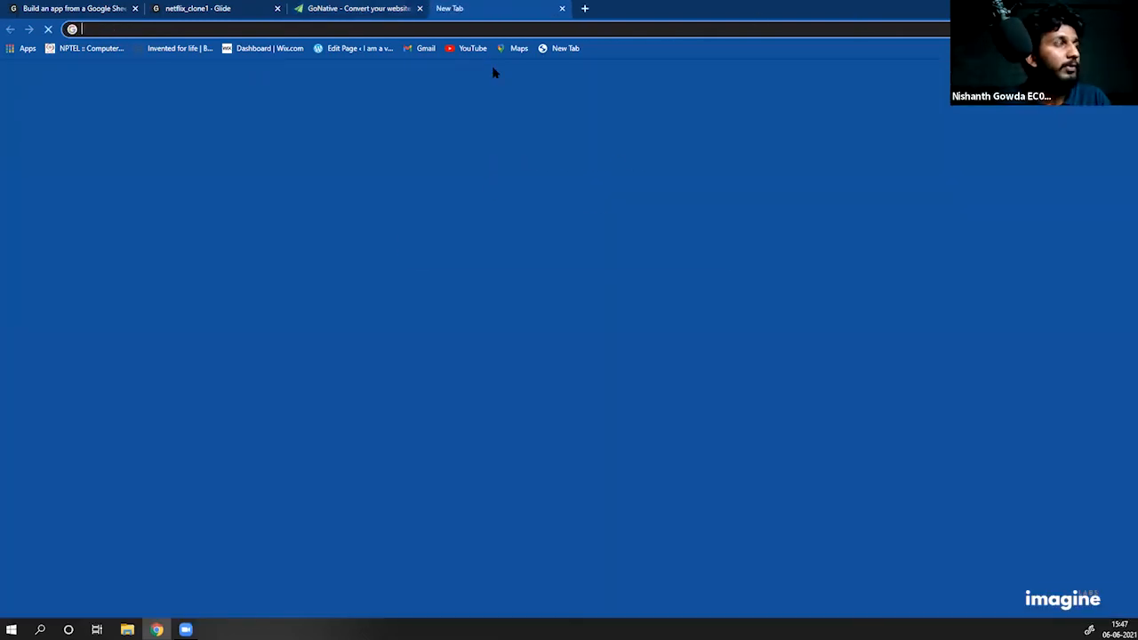
text(gonat)
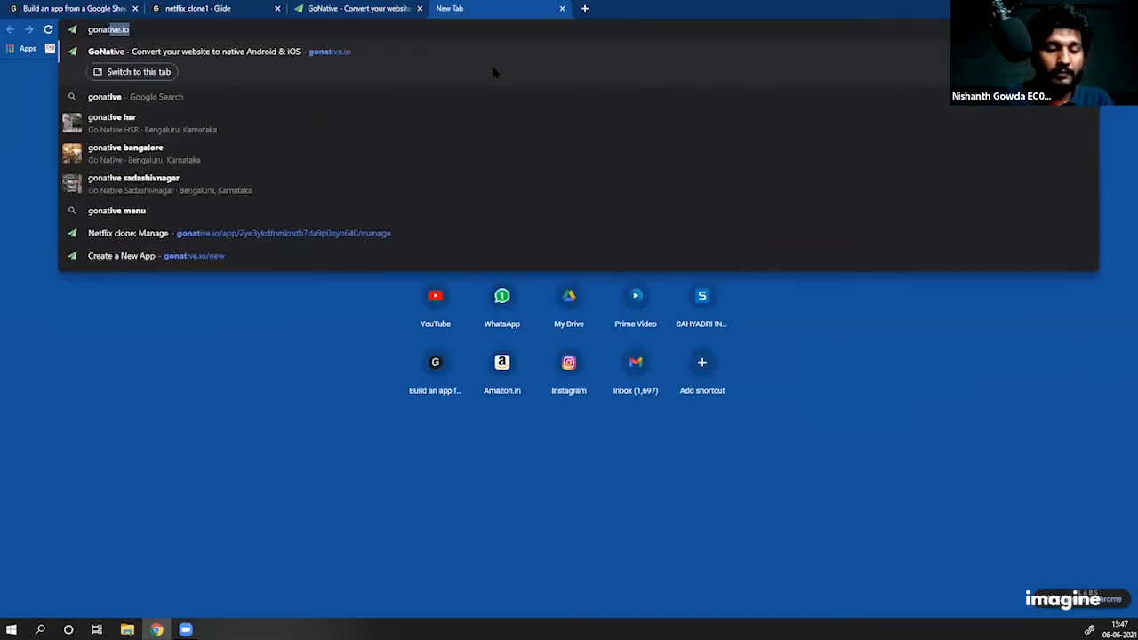
text(ive.)
key(BackSpace)
key(BackSpace)
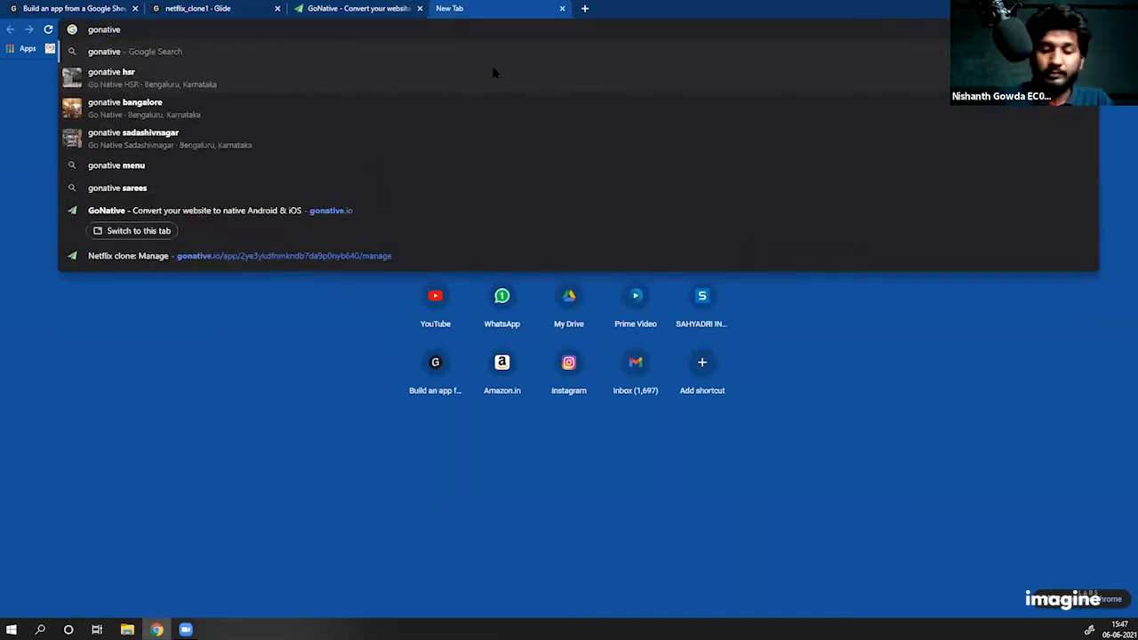
key(Return)
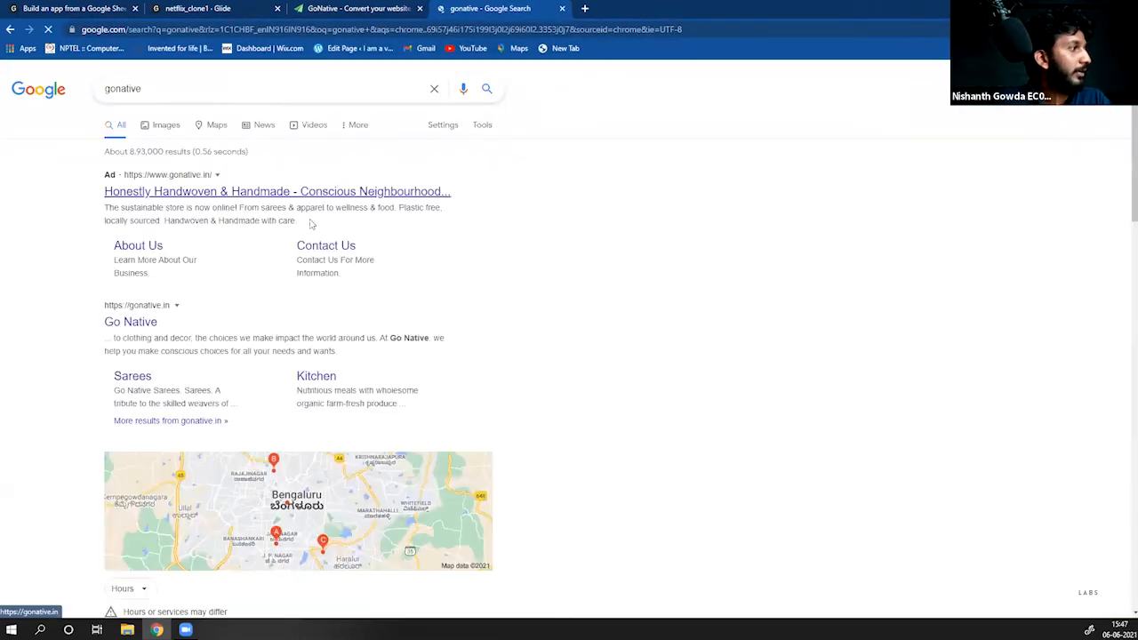
scroll(311, 222, down, 2)
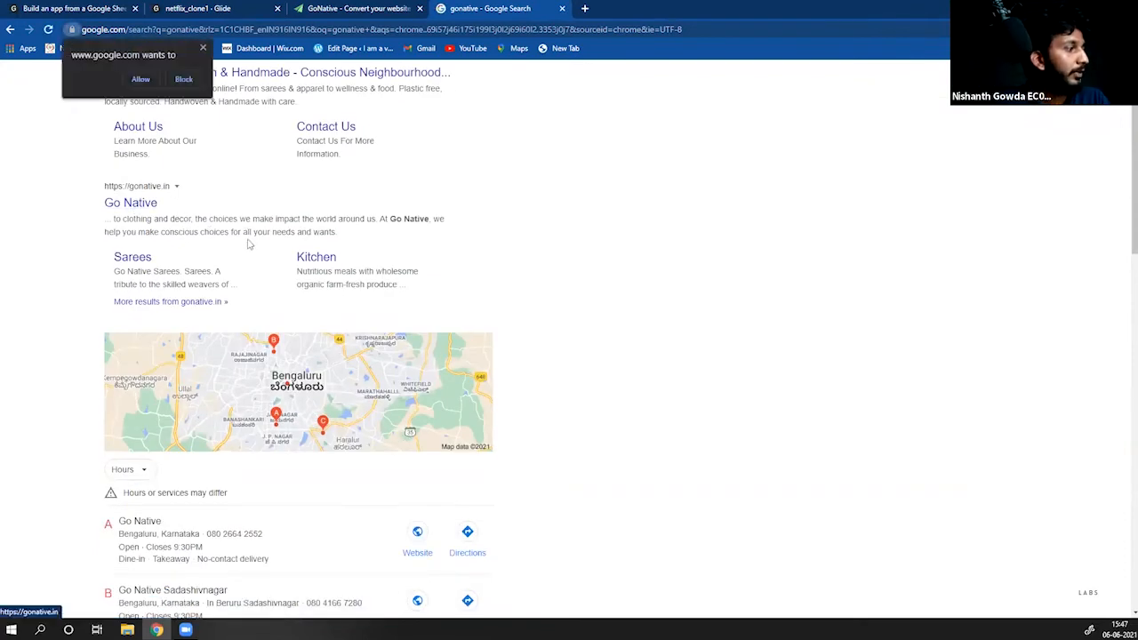
scroll(262, 267, down, 5)
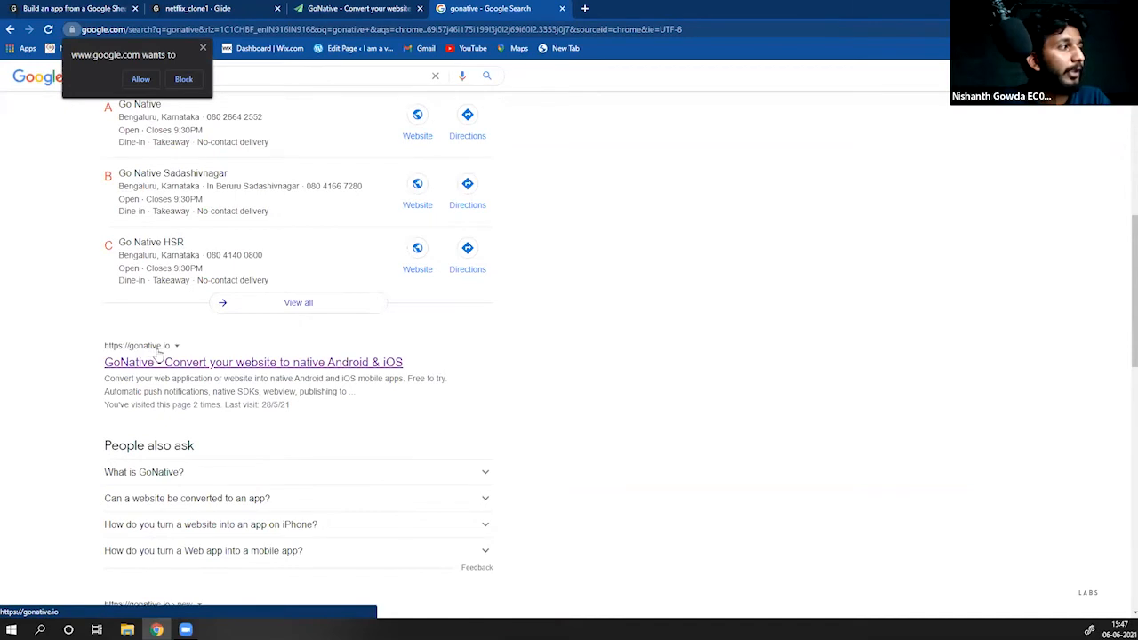
click(173, 360)
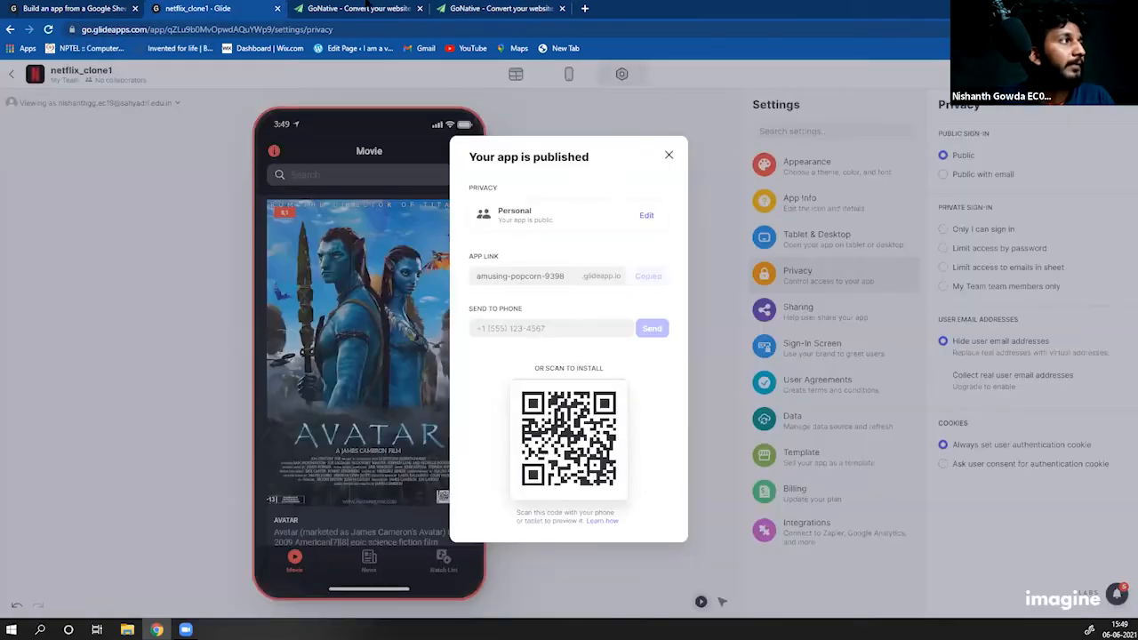
click(367, 8)
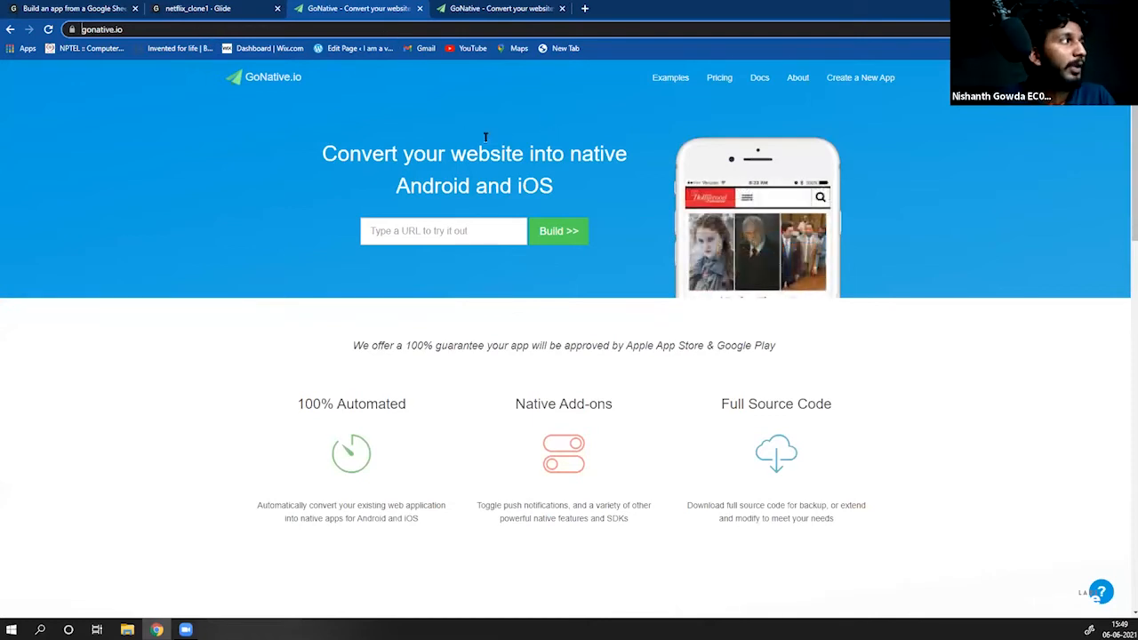
click(466, 234)
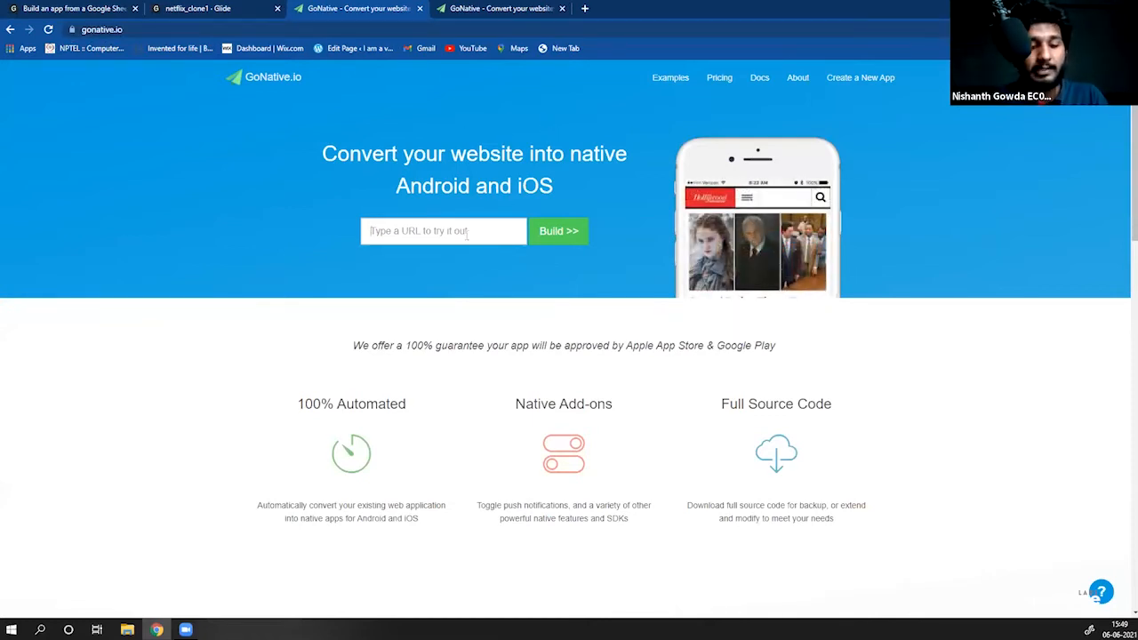
key(ctrl+v)
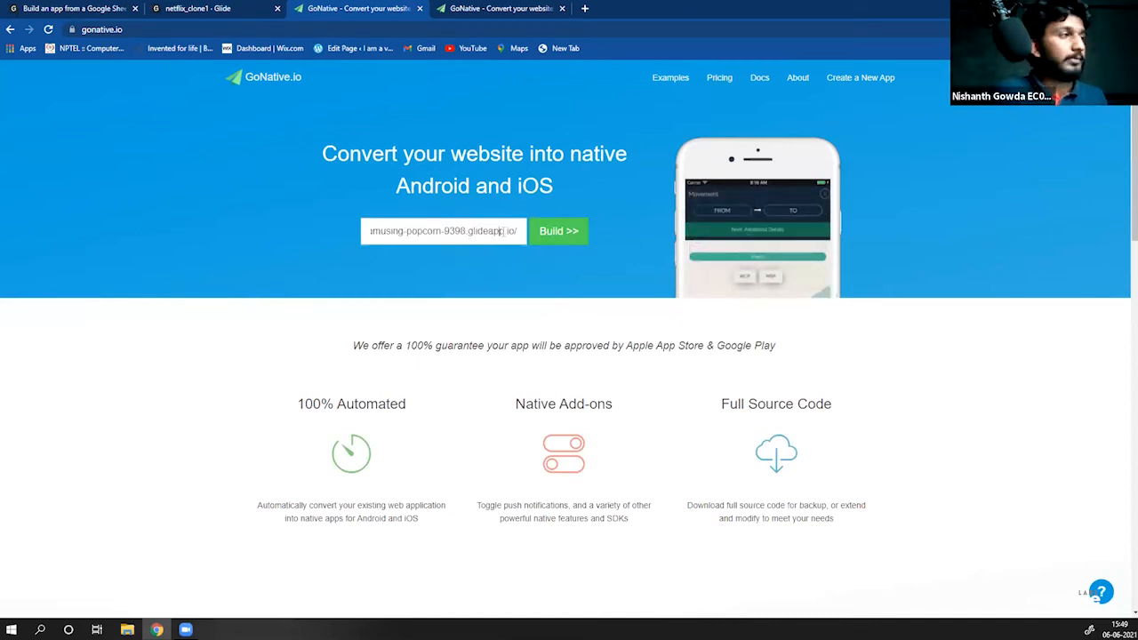
key(Left)
key(Left)
key(Left)
key(Left)
key(Left)
key(Left)
key(Left)
key(Left)
key(Left)
key(Left)
key(Left)
key(Left)
key(Left)
key(Left)
key(Left)
key(Left)
key(Left)
key(Left)
key(Left)
key(Left)
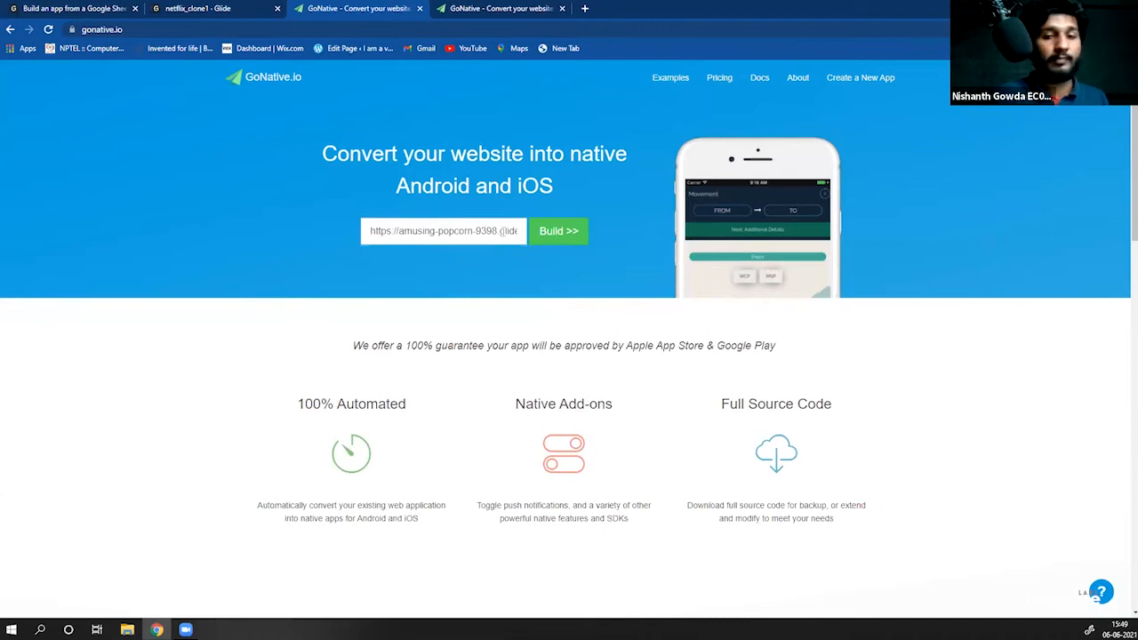
click(560, 232)
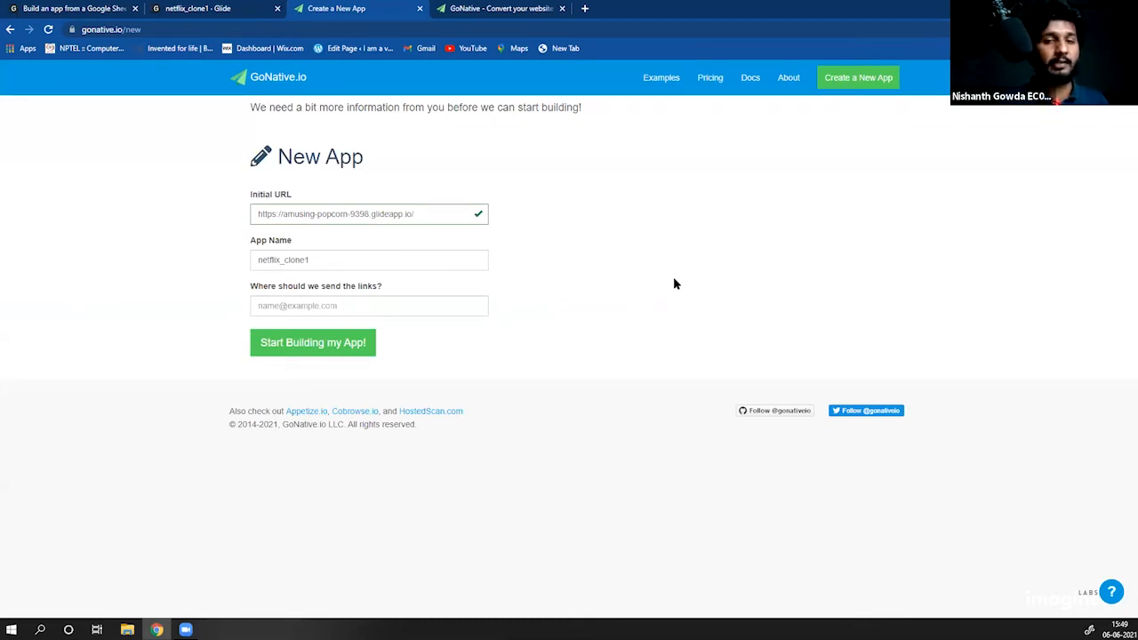
Step: Fill in the e-mail address that receives the new app's links and start building the app
click(368, 304)
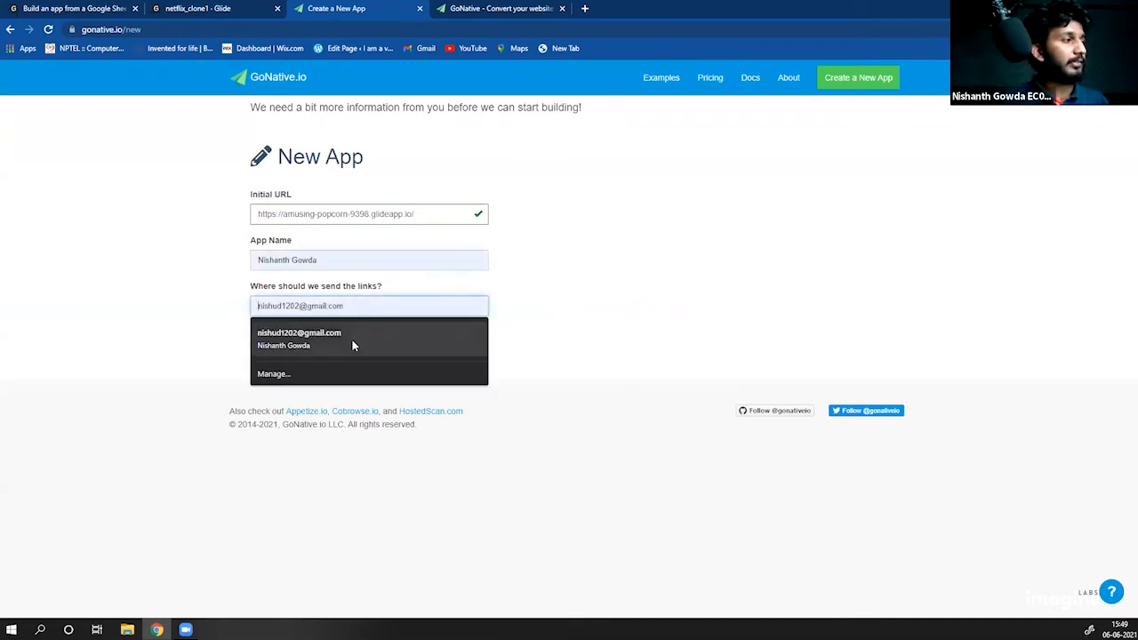
click(352, 340)
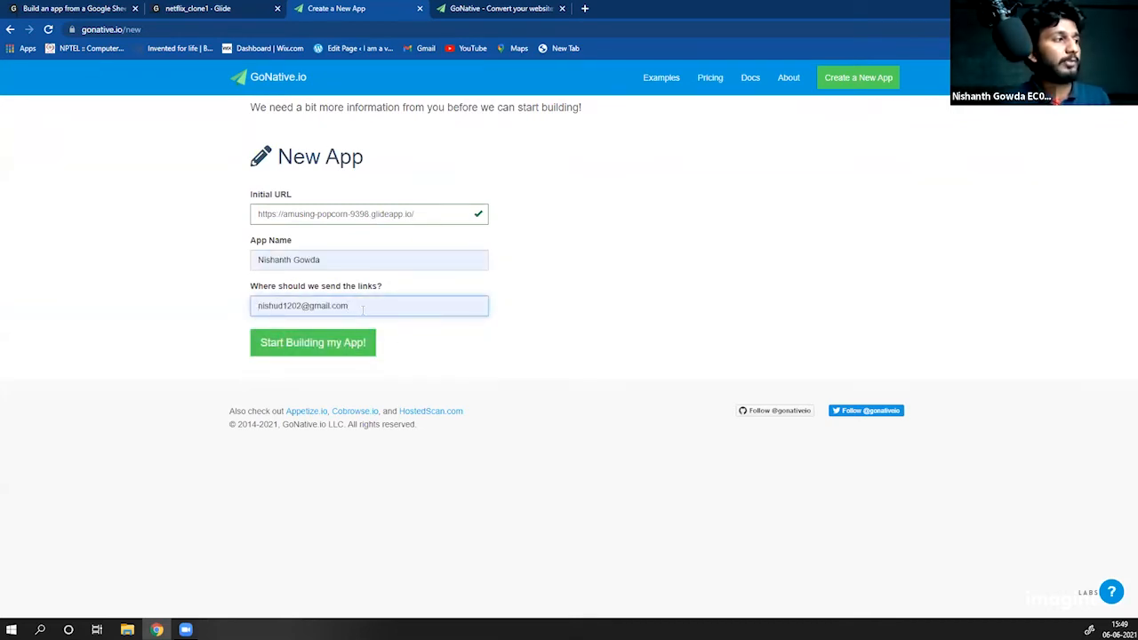
drag(353, 307, 269, 320)
click(549, 305)
click(352, 308)
click(608, 278)
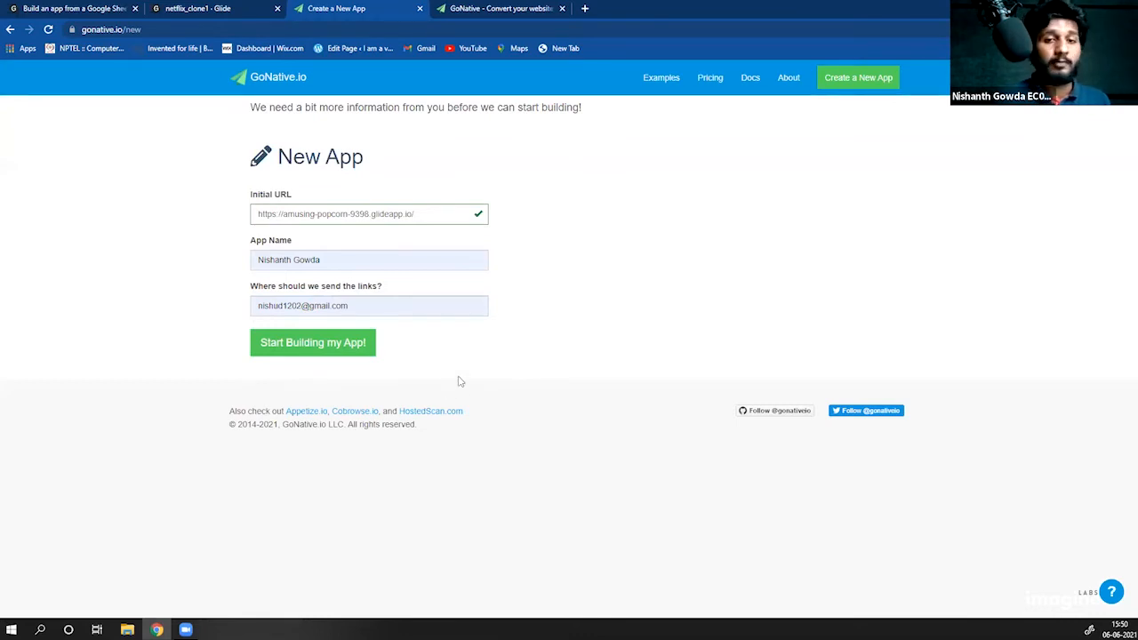
click(324, 349)
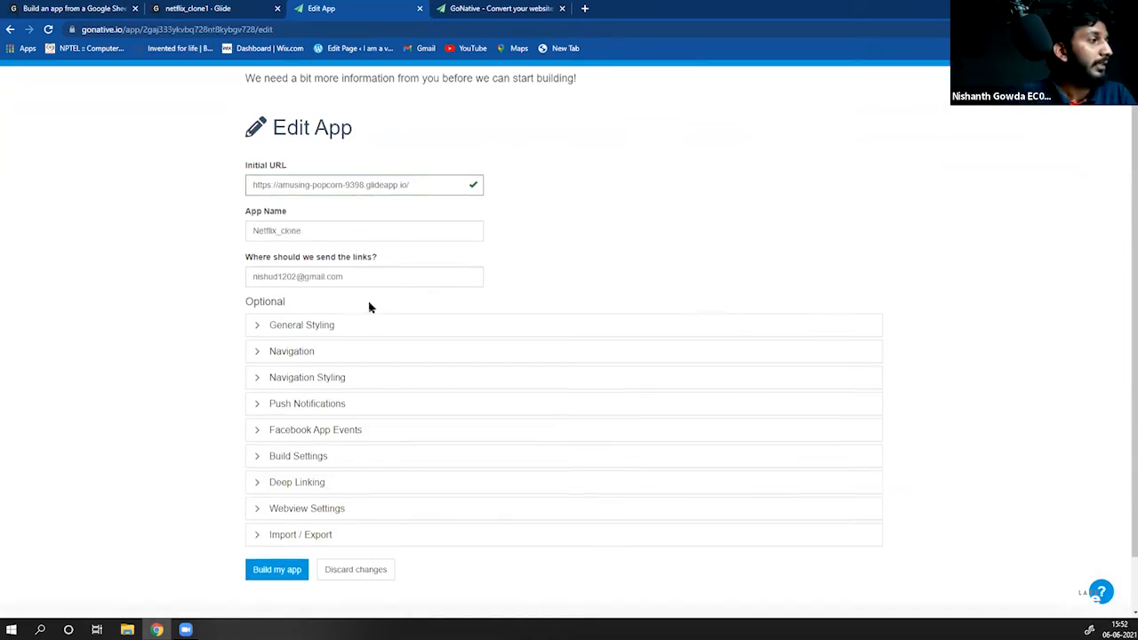
Step: In the General Styling options, upload the image netflixlogo.0.0 (1) from Downloads as the application launch icon
scroll(258, 266, down, 1)
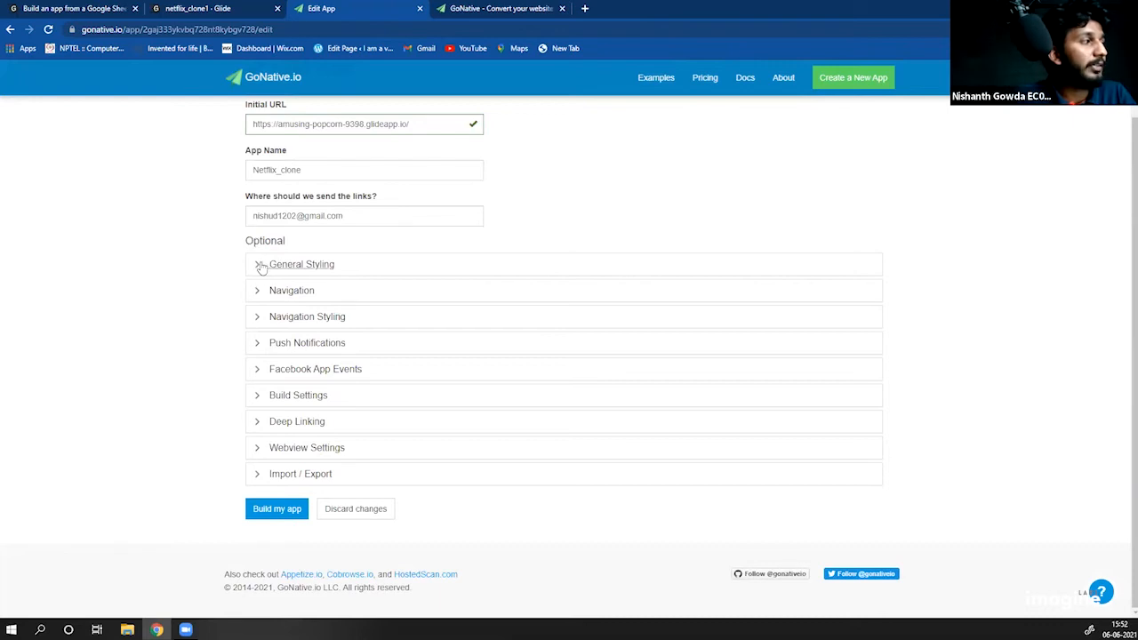
click(258, 267)
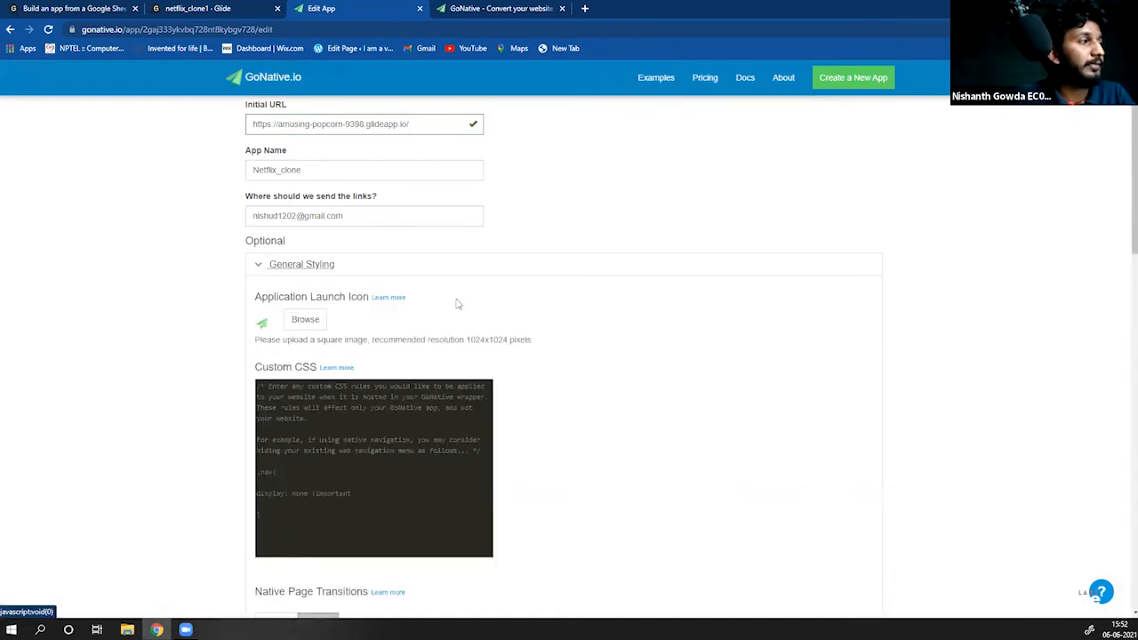
scroll(495, 272, down, 2)
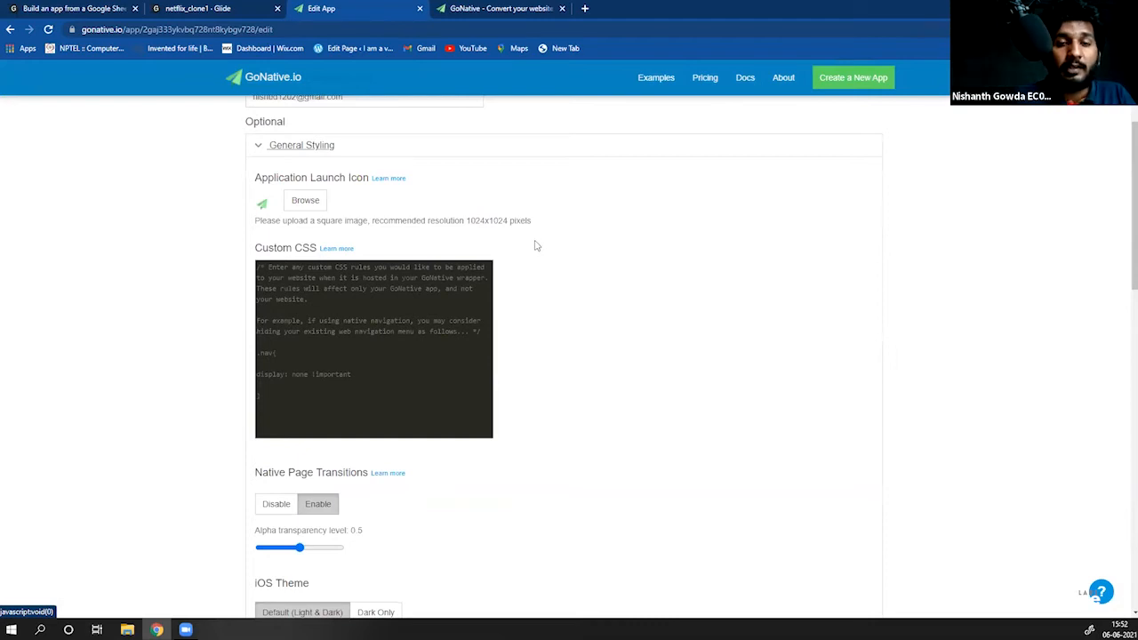
click(305, 202)
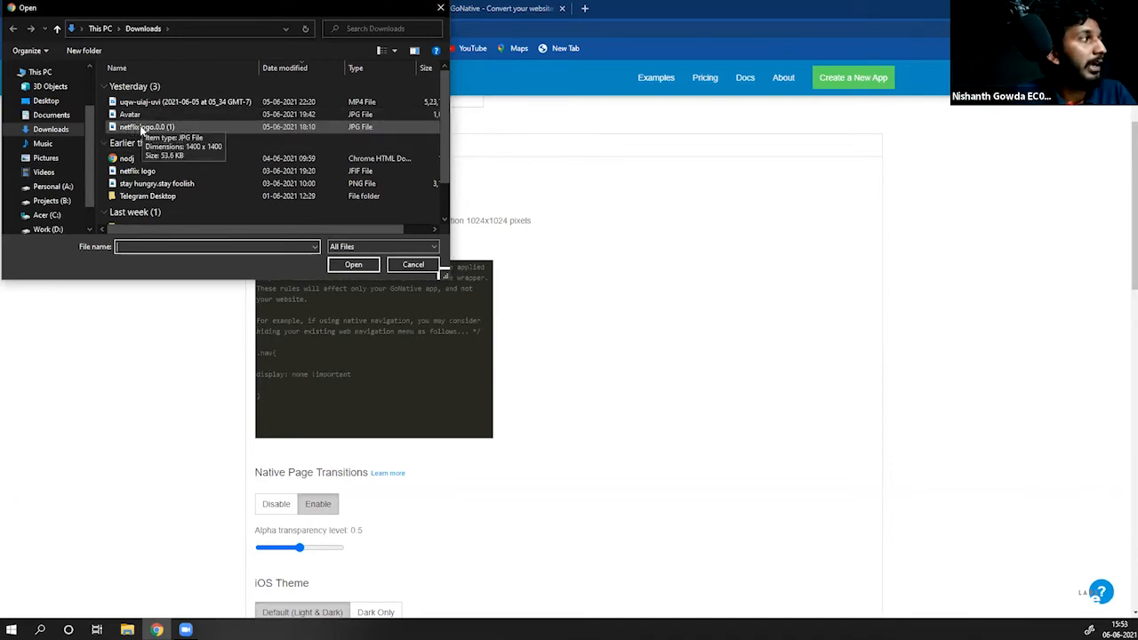
click(136, 129)
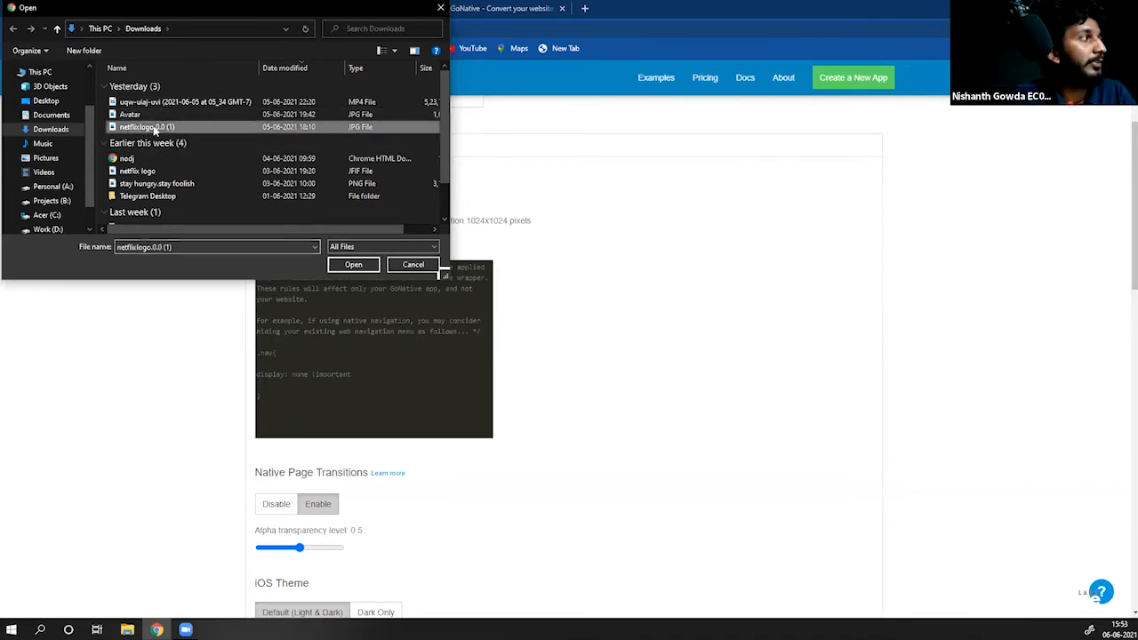
click(354, 264)
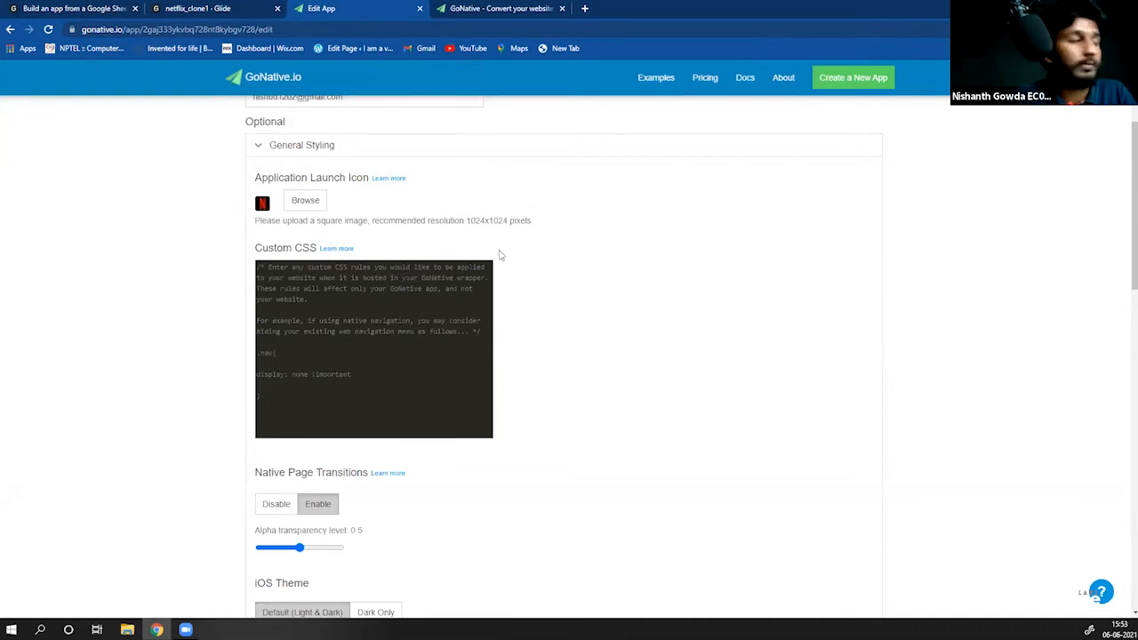
Step: Set the iOS theme to Dark Only in the General Styling options
scroll(498, 391, down, 2)
scroll(370, 375, down, 1)
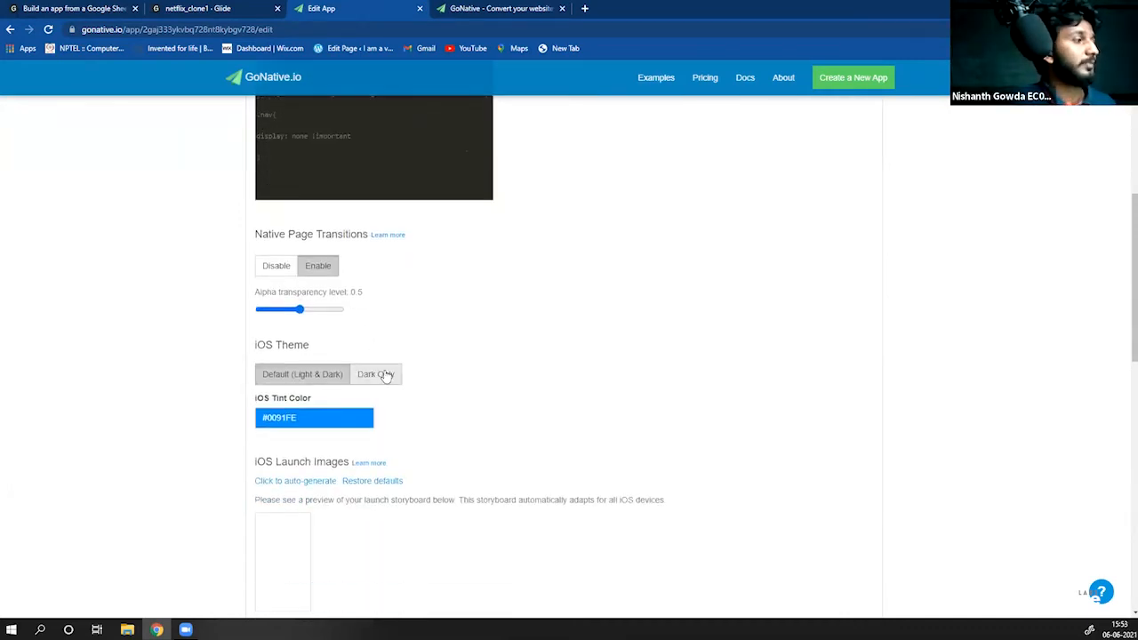
scroll(359, 346, up, 5)
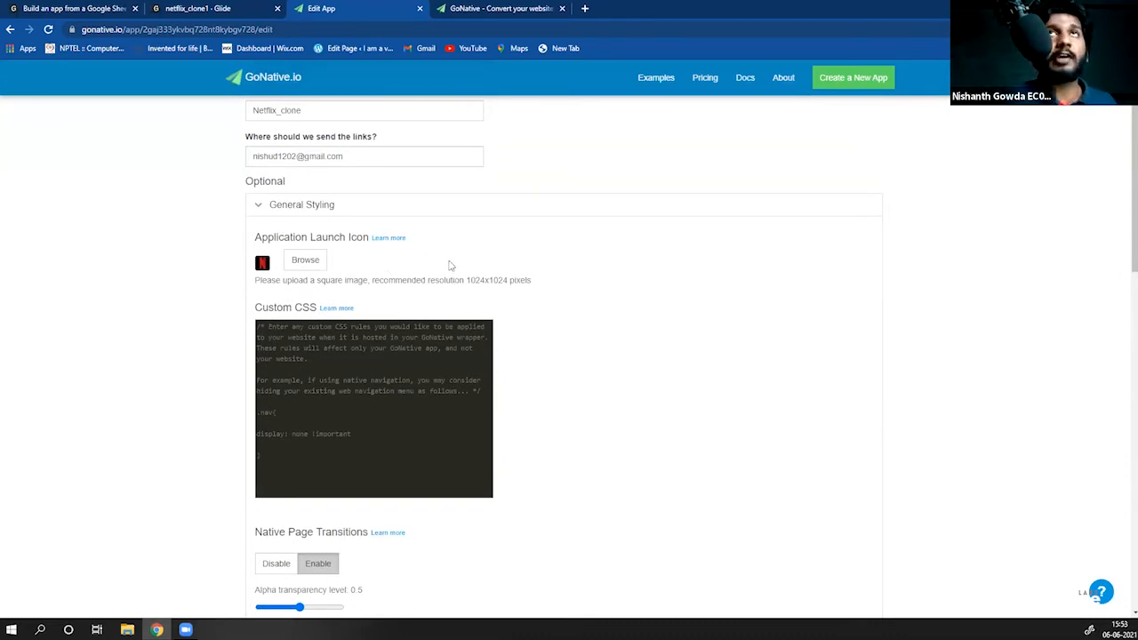
scroll(530, 294, down, 2)
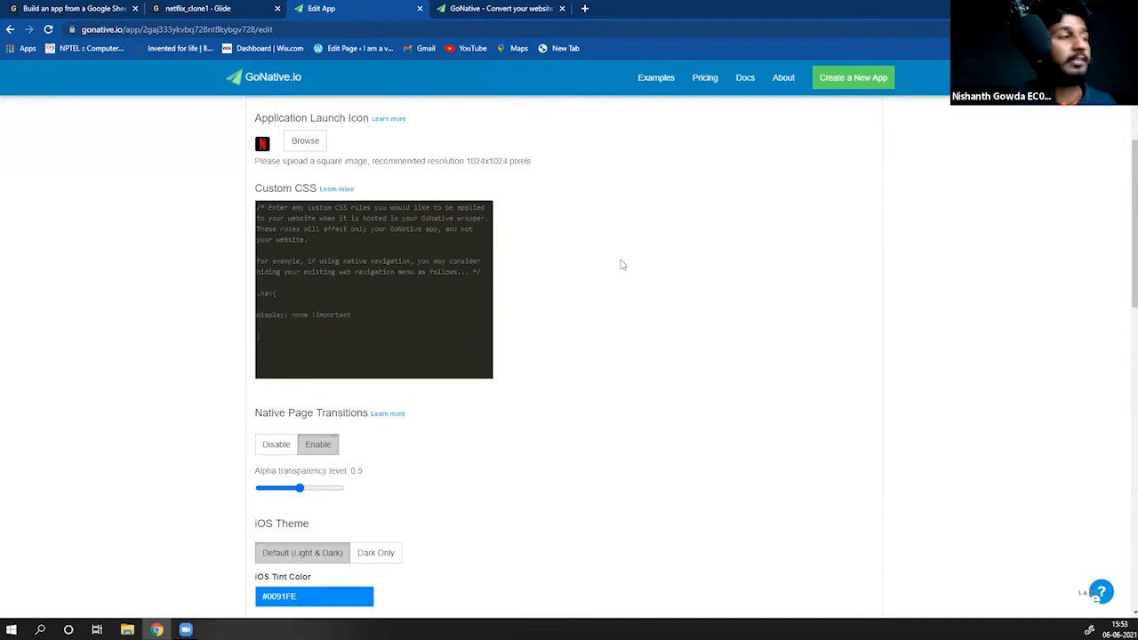
scroll(624, 269, down, 3)
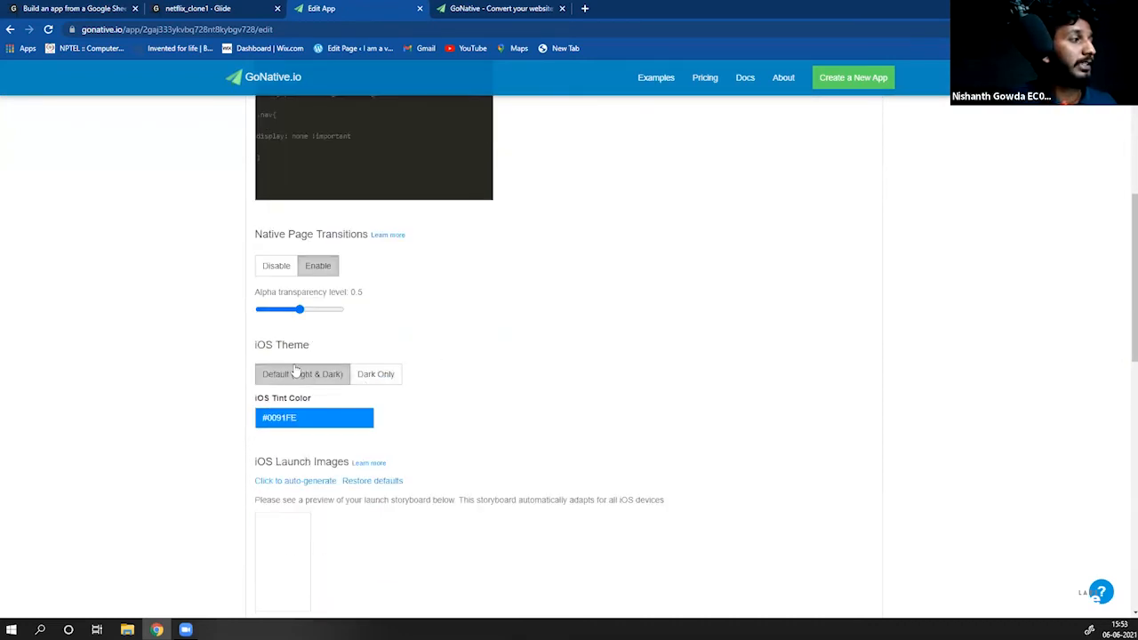
click(379, 377)
scroll(452, 338, down, 2)
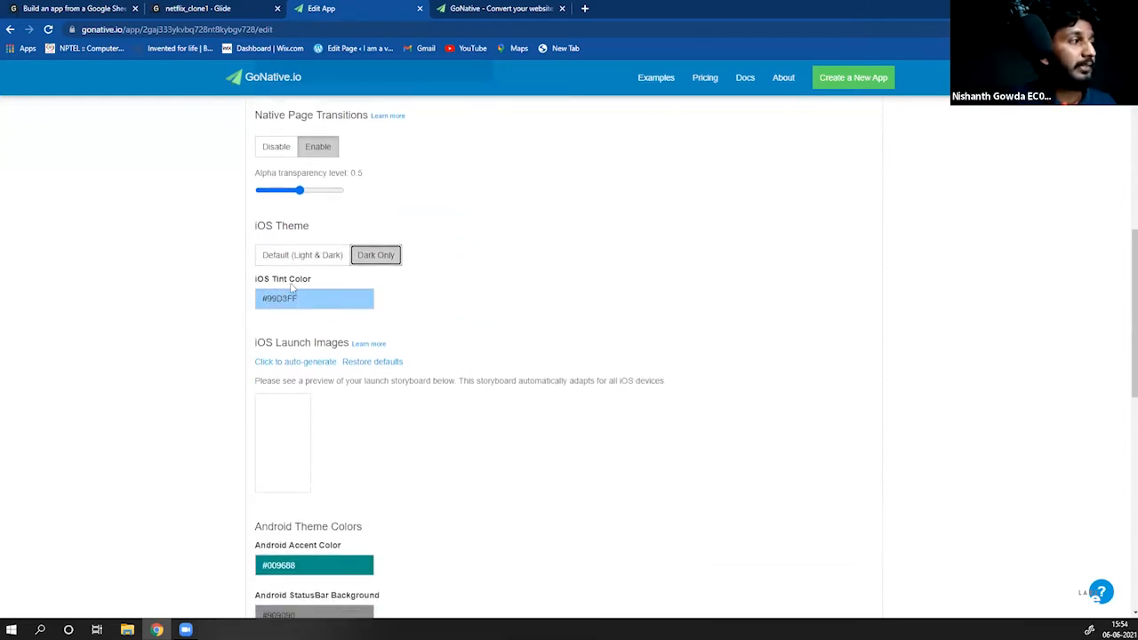
Step: Set the iOS tint color to black (000000)
click(320, 298)
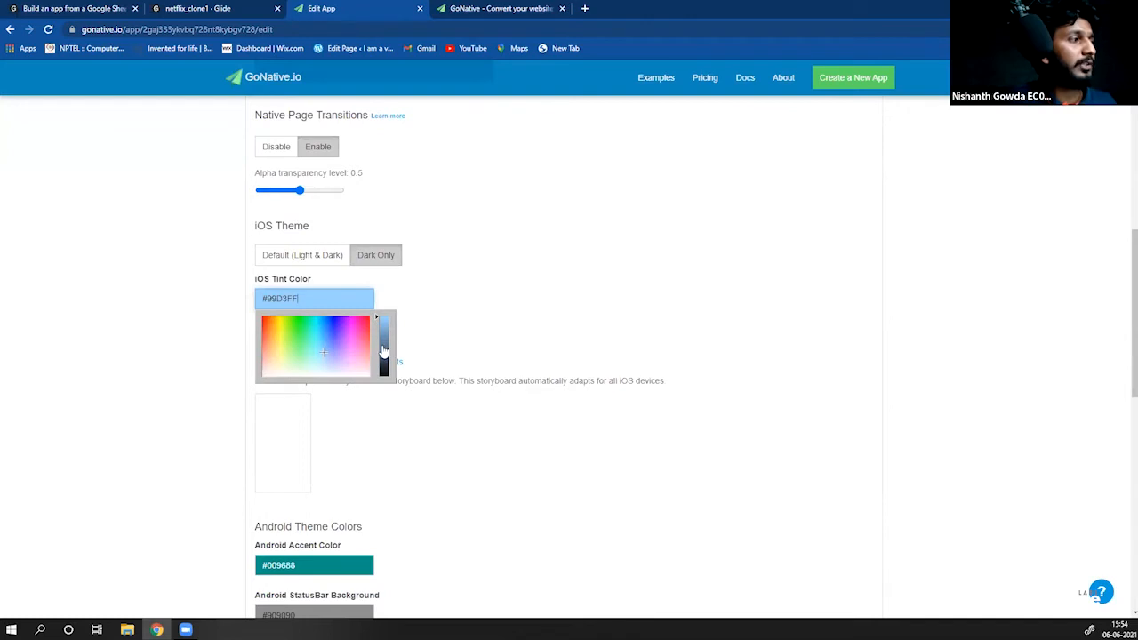
drag(384, 354, 384, 390)
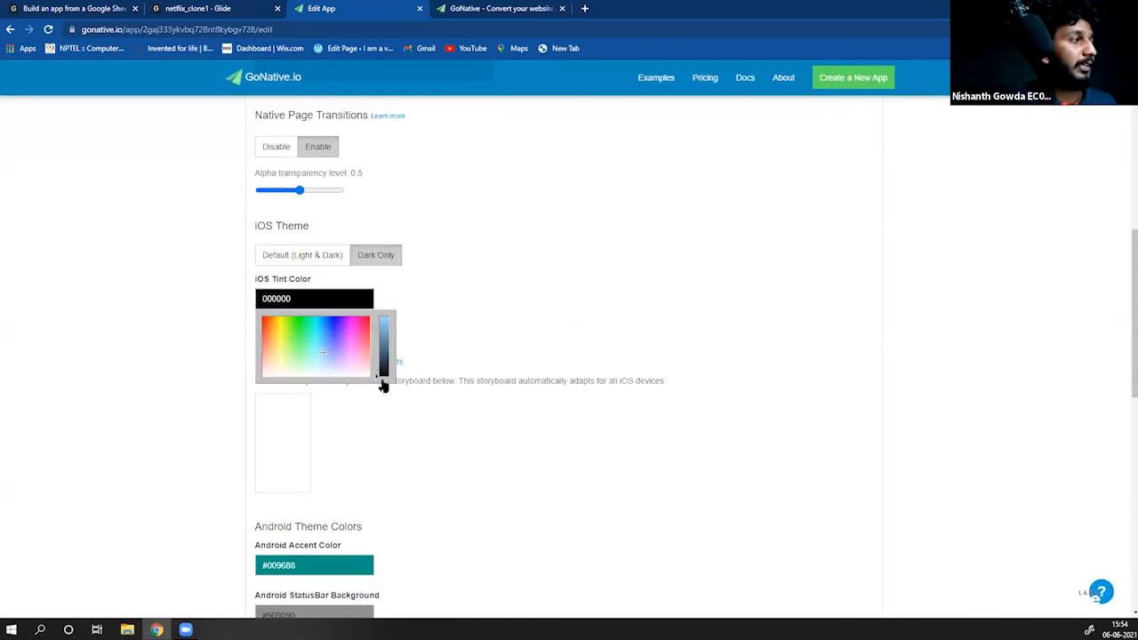
click(453, 314)
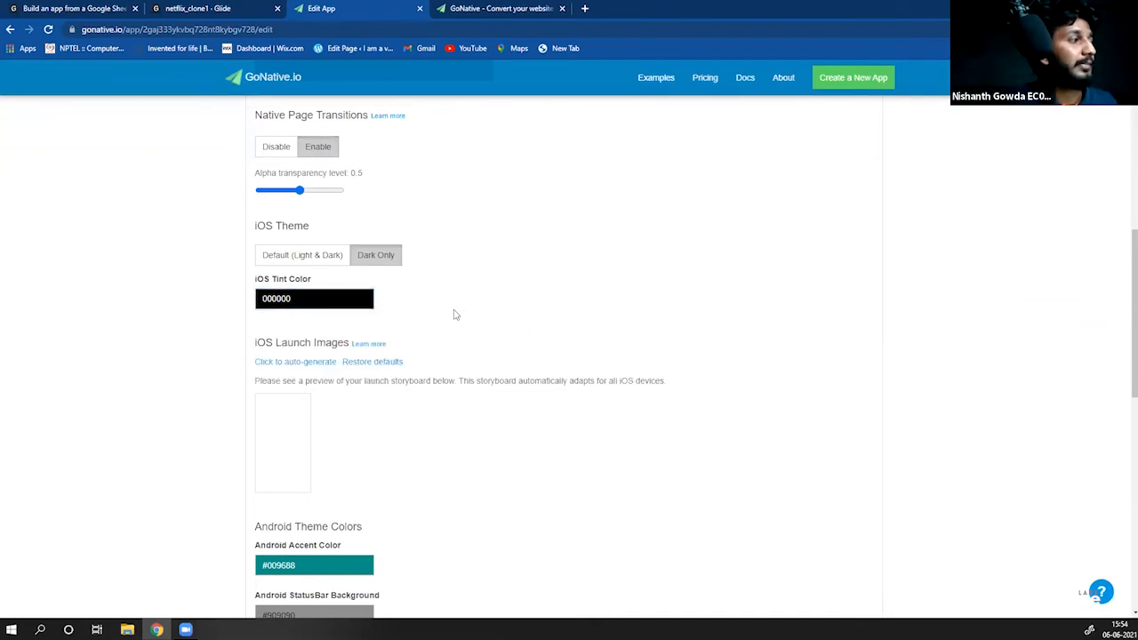
Step: Auto-generate the iOS launch images from the app icon with a black (000000) background
scroll(400, 285, down, 1)
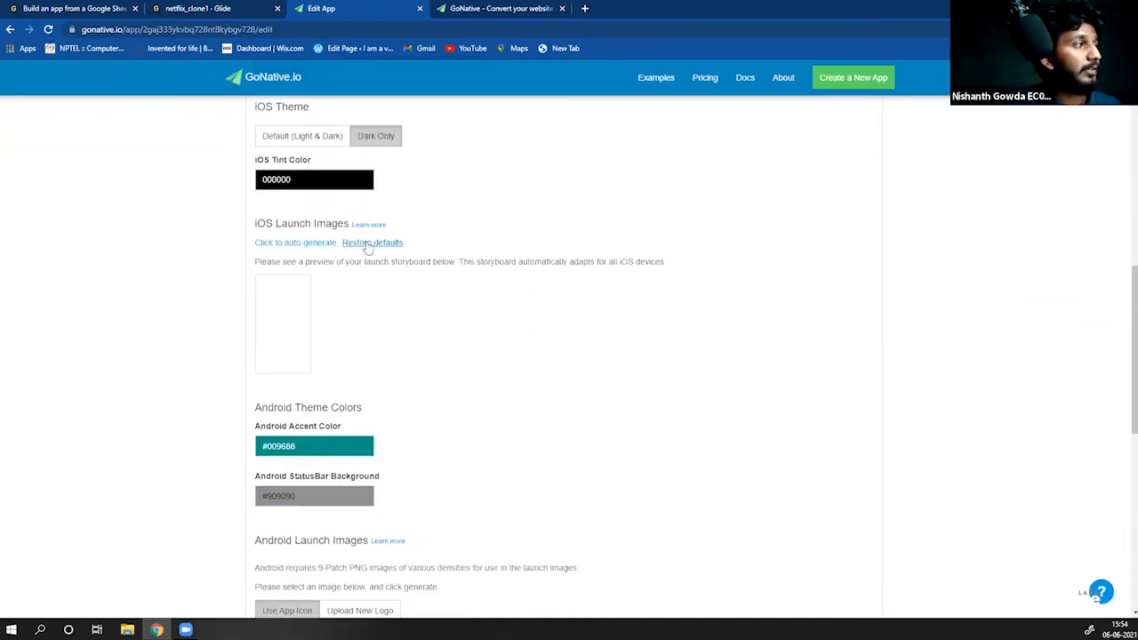
click(297, 244)
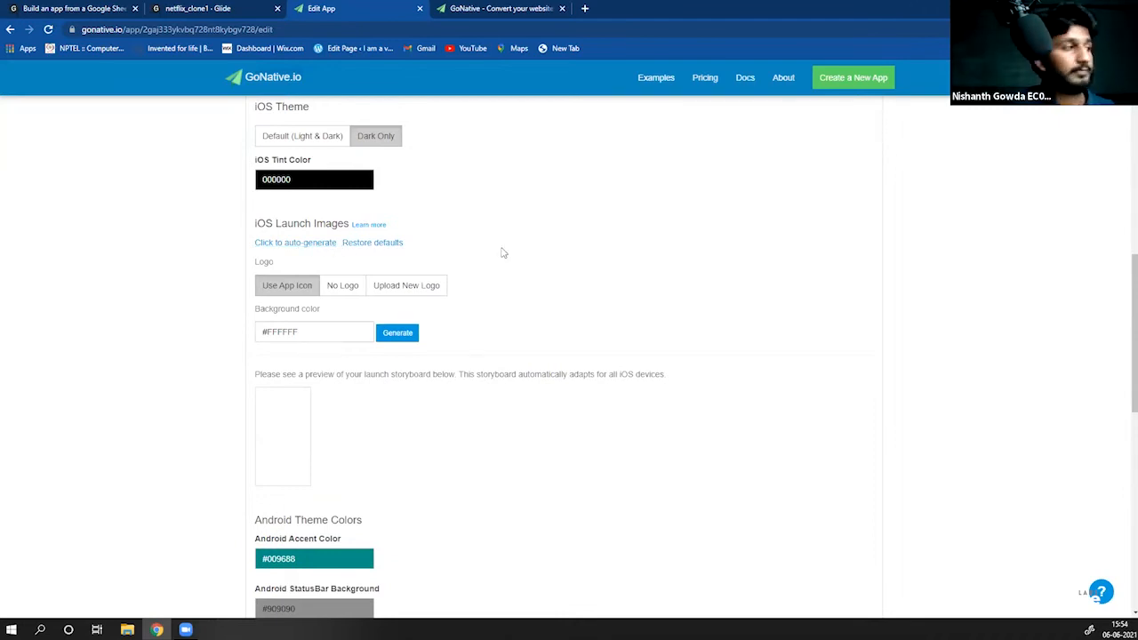
scroll(459, 246, down, 1)
scroll(462, 258, up, 1)
scroll(460, 260, up, 1)
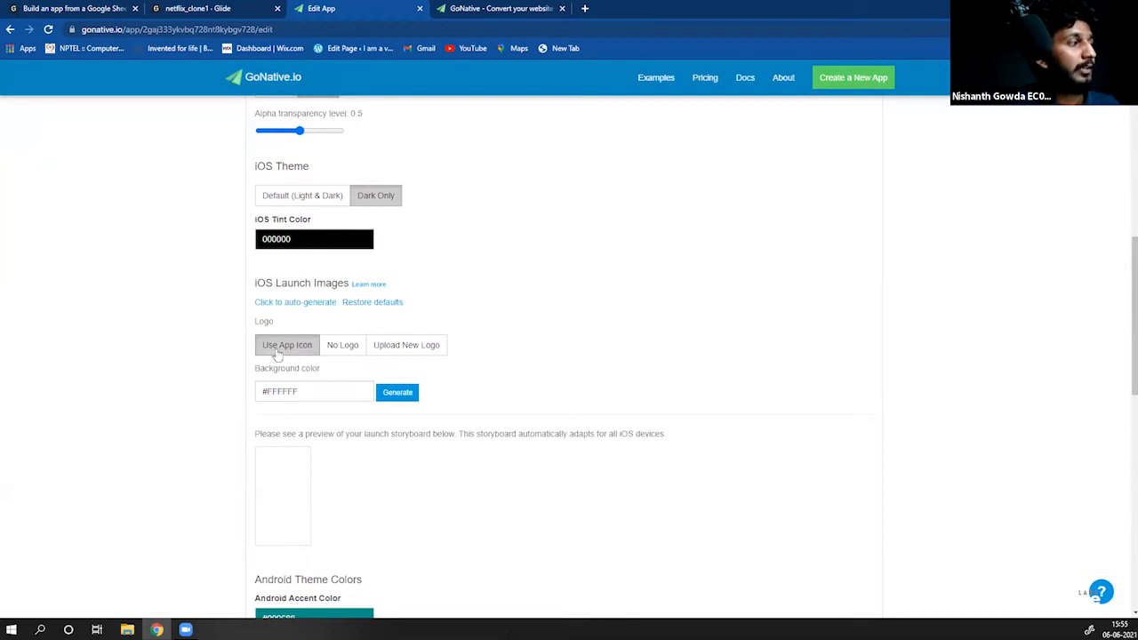
scroll(318, 332, down, 1)
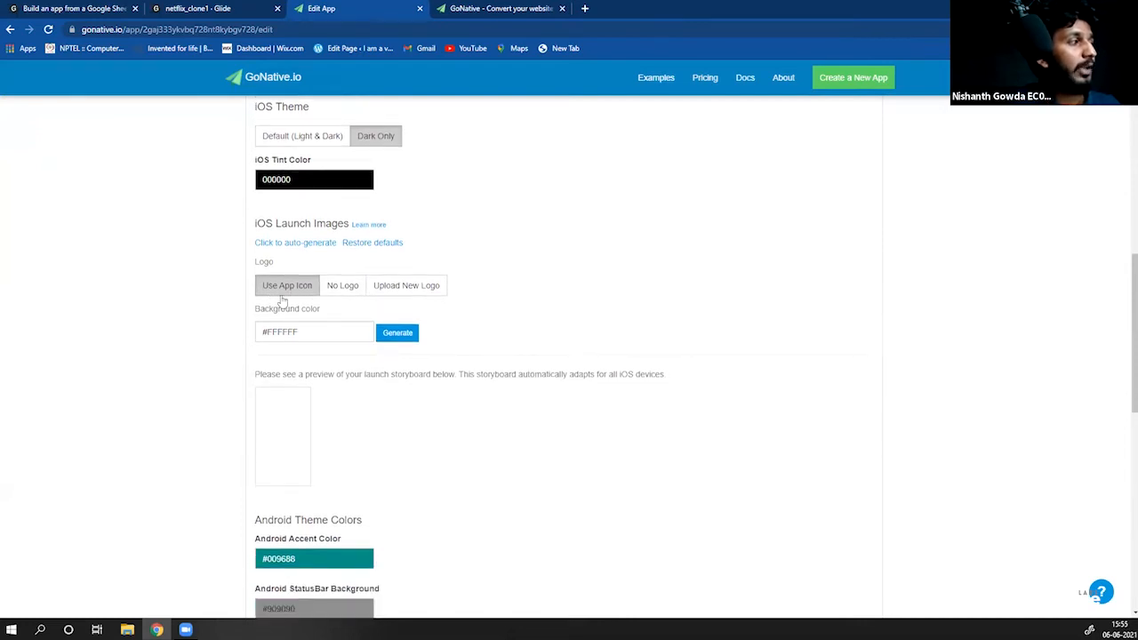
click(315, 330)
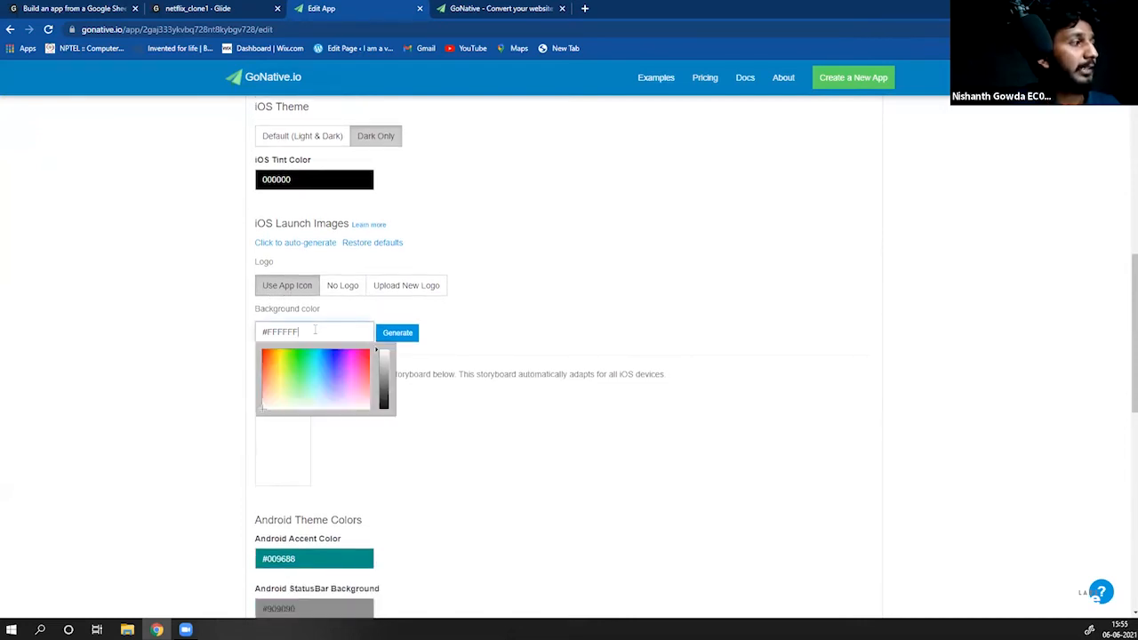
drag(386, 381, 385, 411)
click(400, 334)
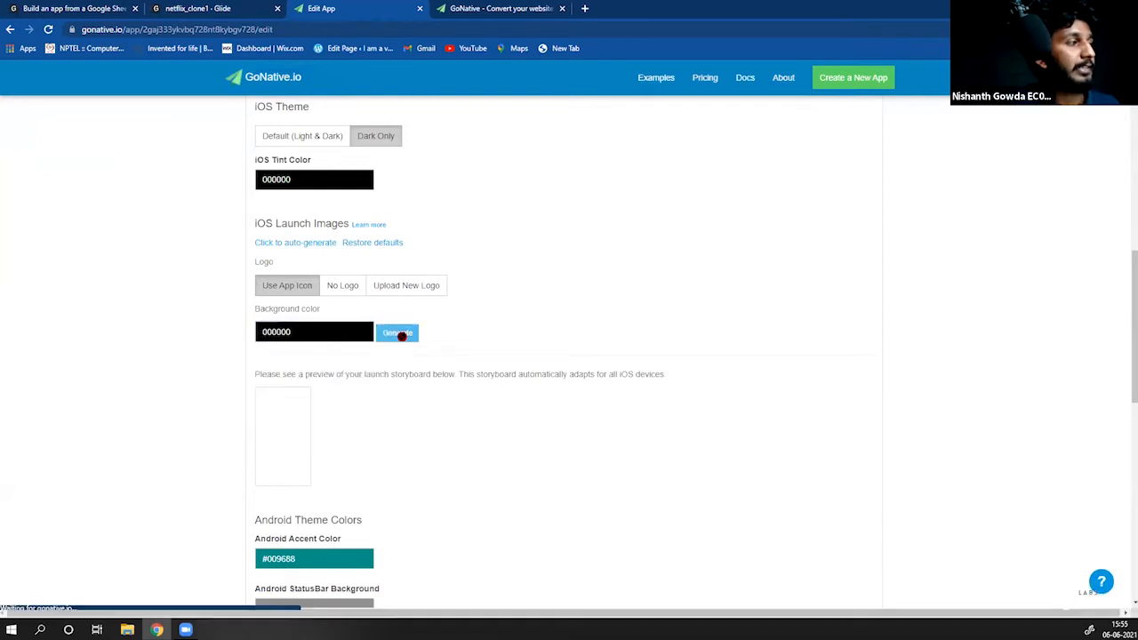
scroll(481, 347, down, 2)
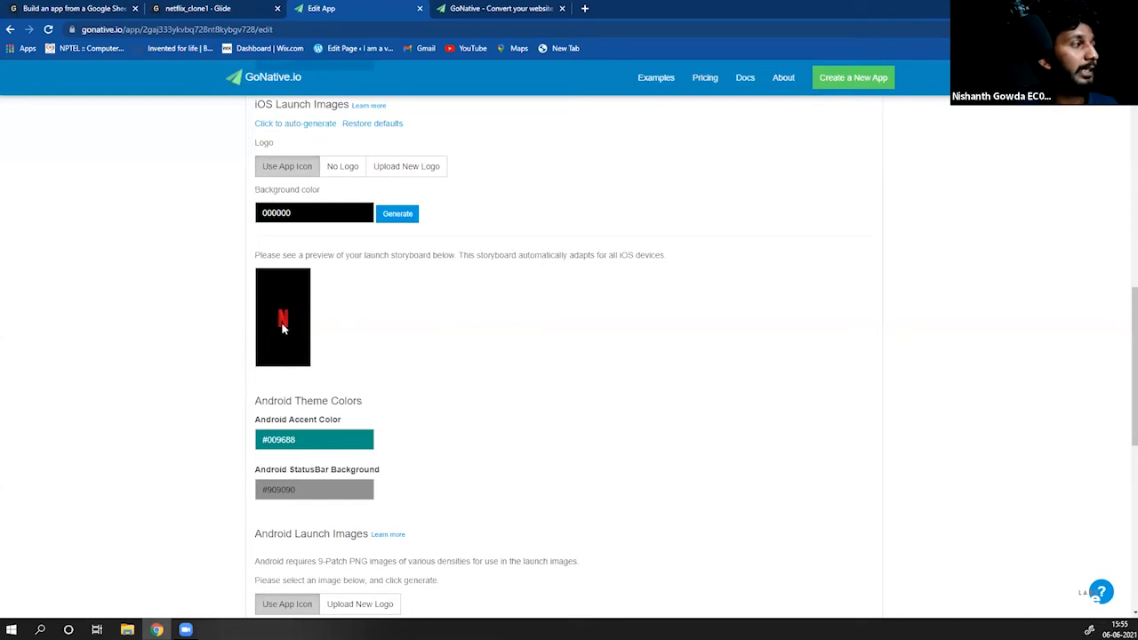
Step: Set the Android accent color to the near-black shade 000F0E
scroll(400, 320, down, 1)
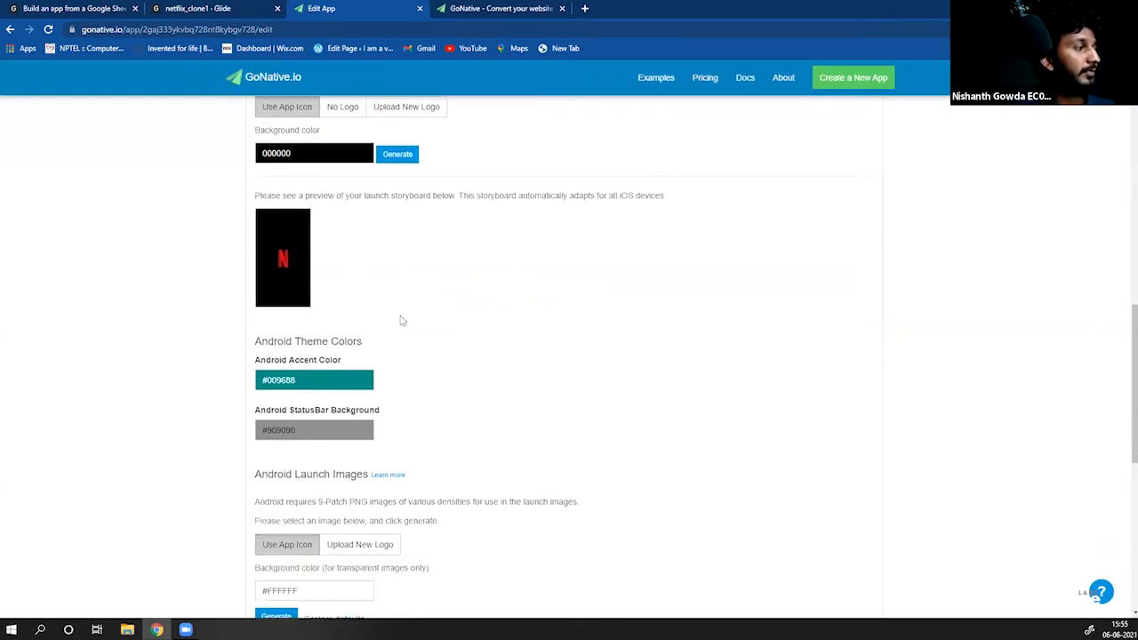
scroll(425, 294, up, 4)
scroll(343, 223, up, 2)
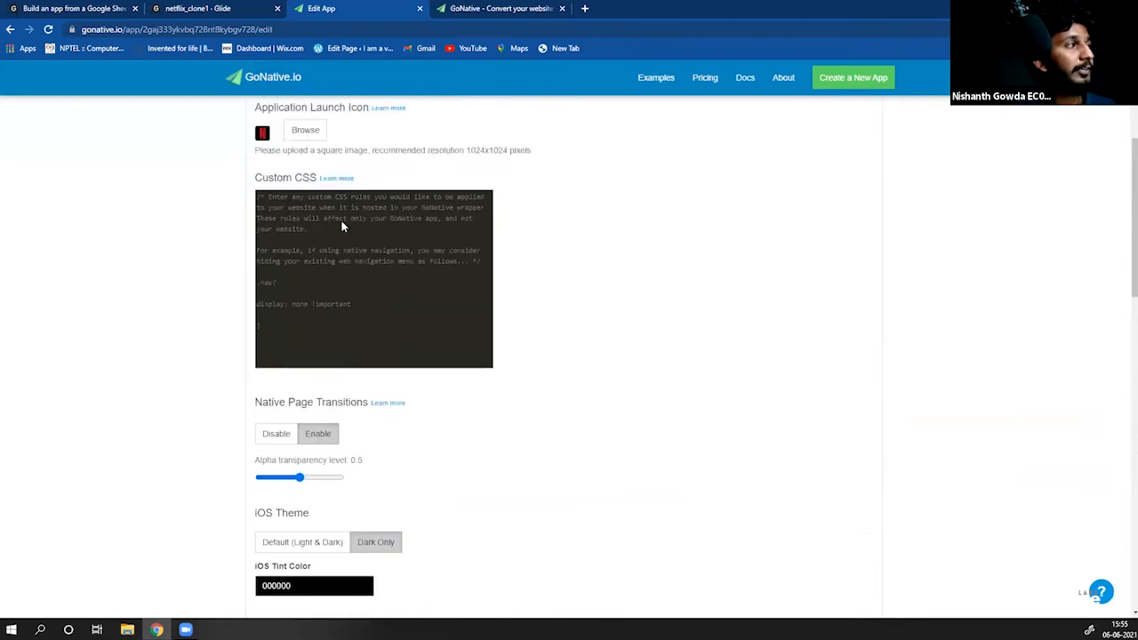
scroll(409, 257, down, 7)
scroll(413, 283, down, 1)
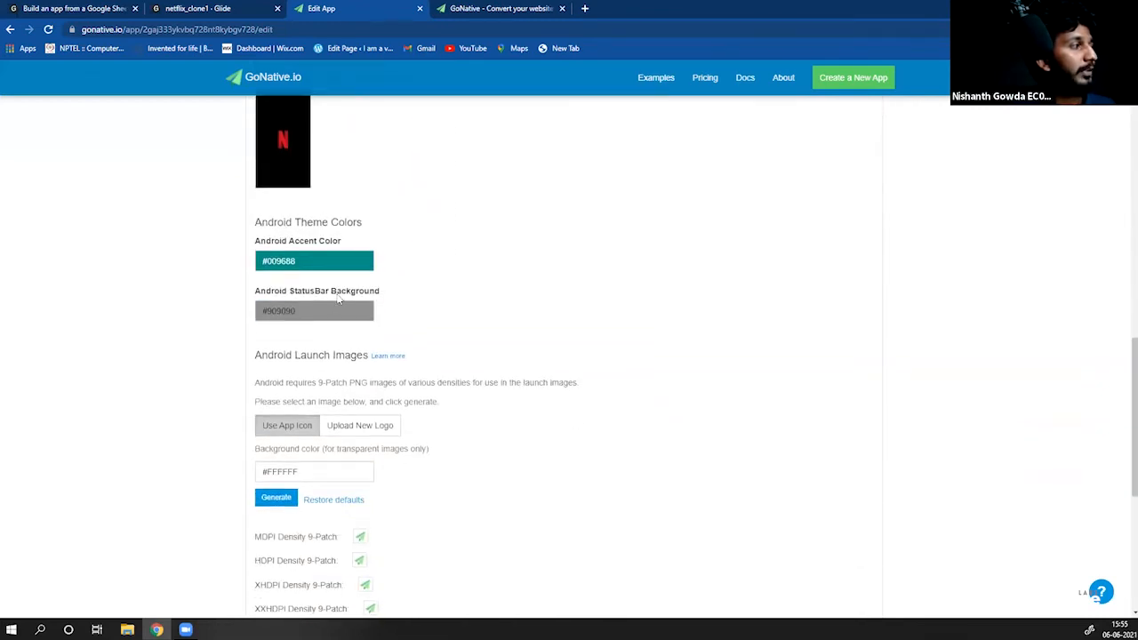
scroll(346, 258, up, 3)
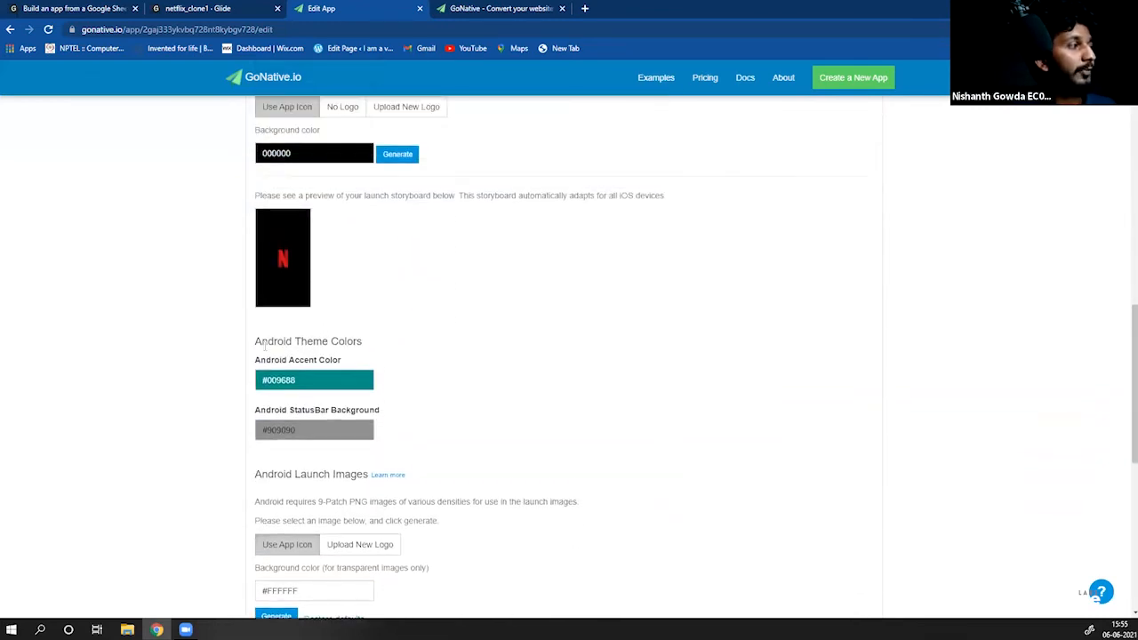
scroll(365, 350, down, 1)
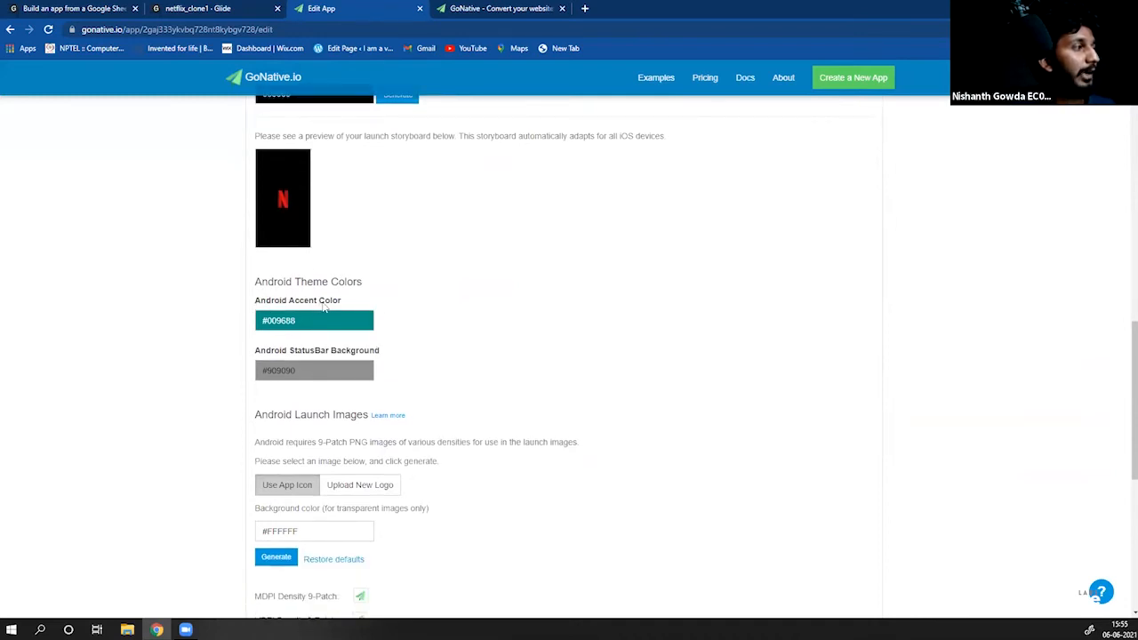
click(344, 316)
drag(390, 372, 389, 398)
click(457, 369)
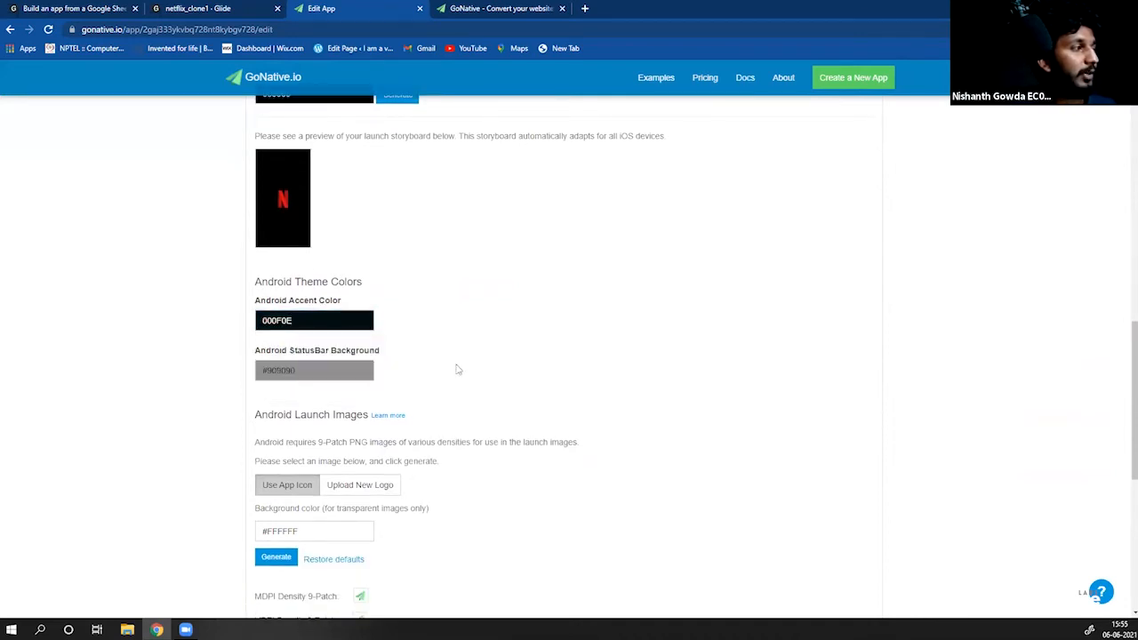
Step: Set the Android status bar background color to black (000000)
click(341, 371)
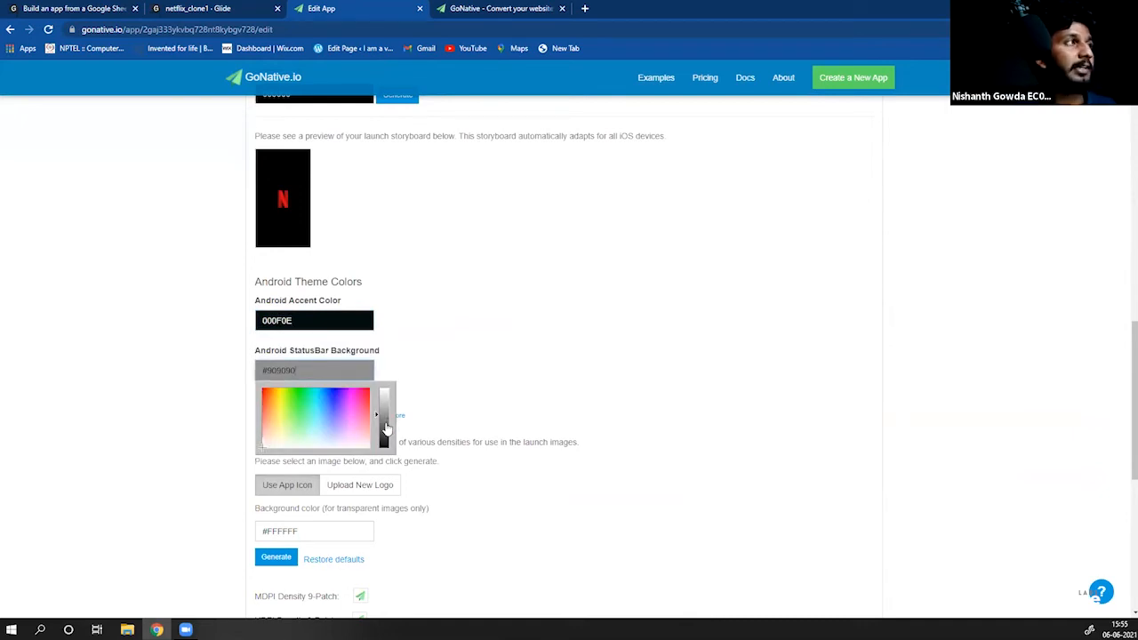
drag(386, 430, 386, 459)
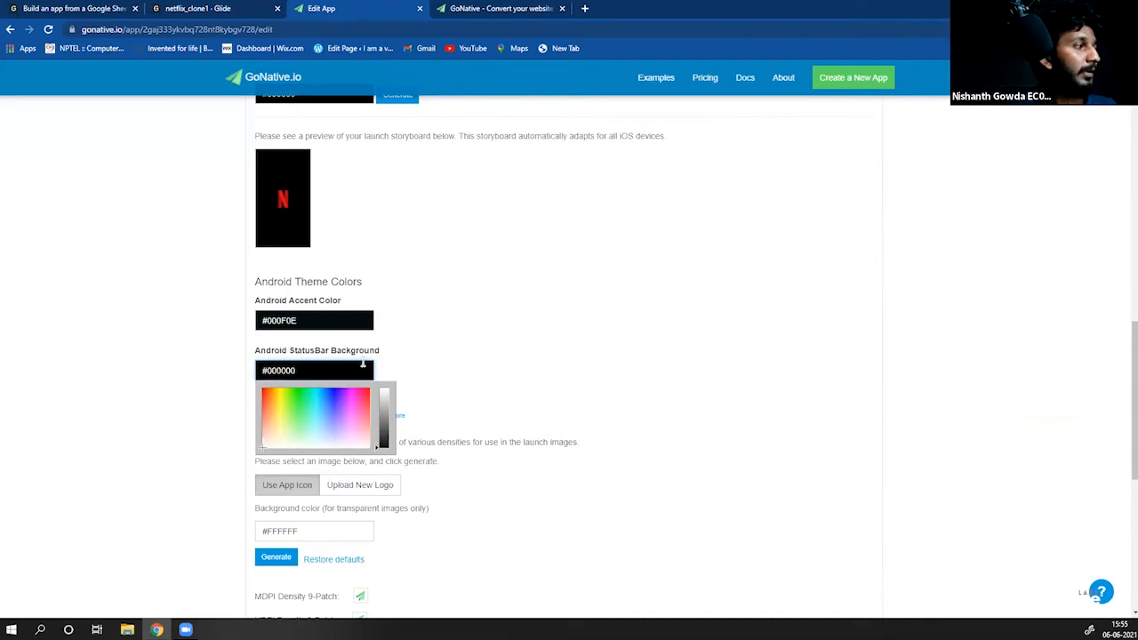
drag(383, 436, 383, 451)
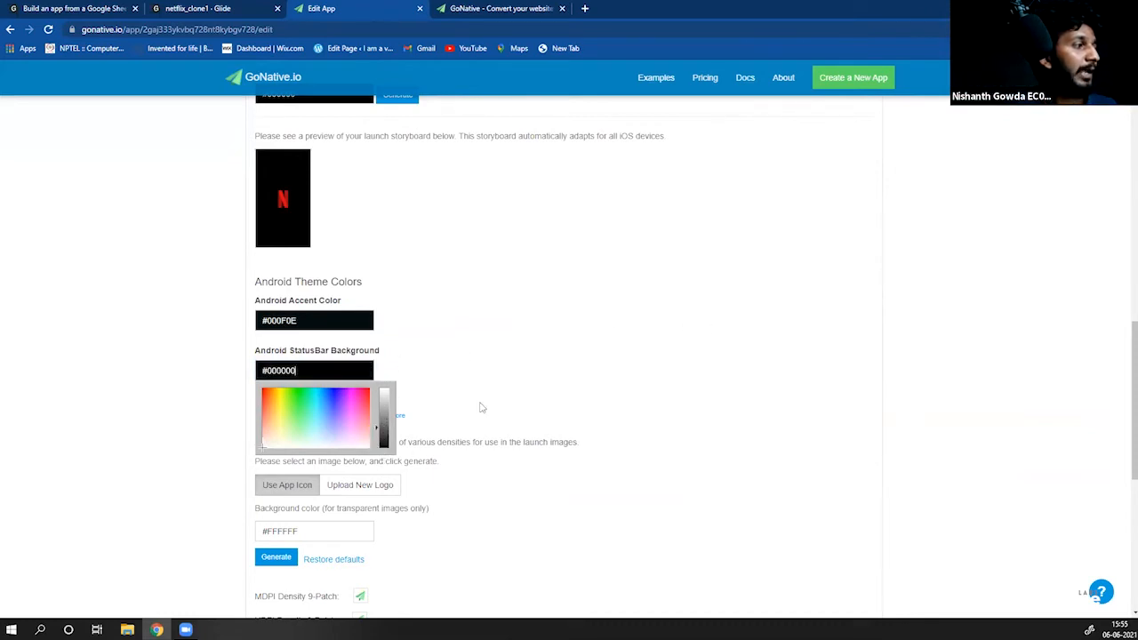
click(567, 344)
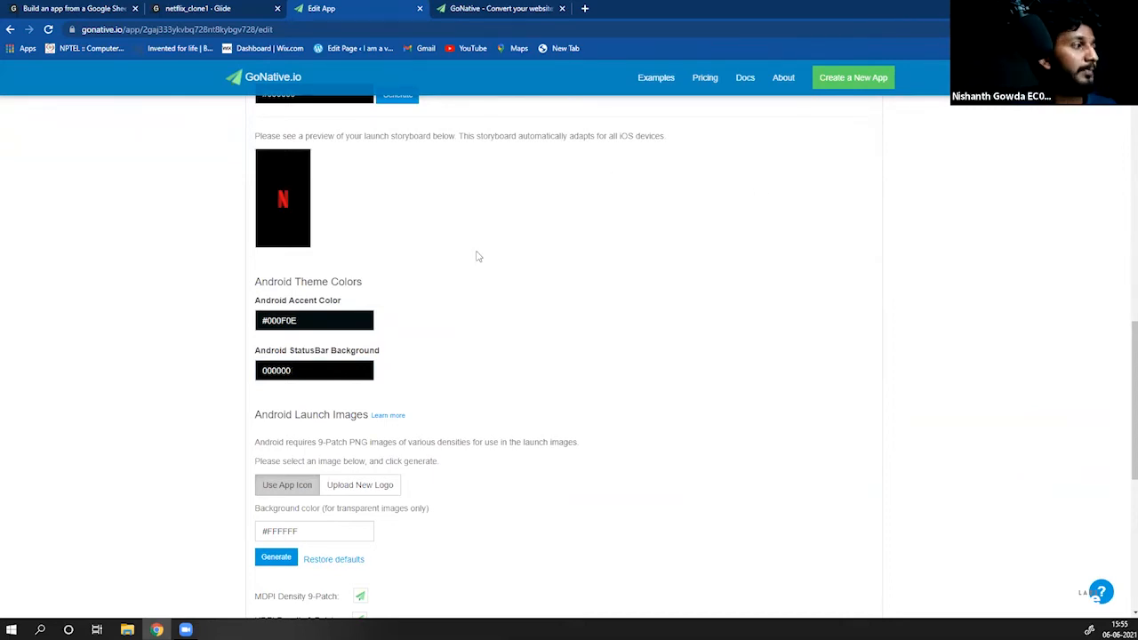
Step: Generate the Android launch images from the app icon with a black (000000) background
scroll(477, 255, down, 2)
scroll(447, 297, down, 1)
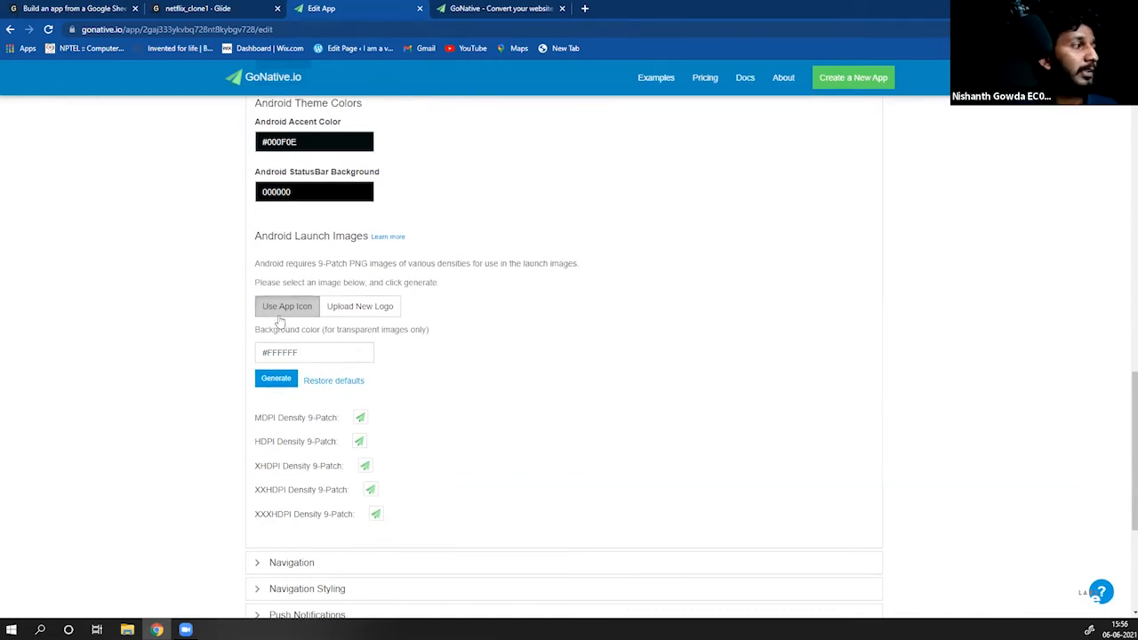
scroll(325, 323, down, 1)
click(307, 233)
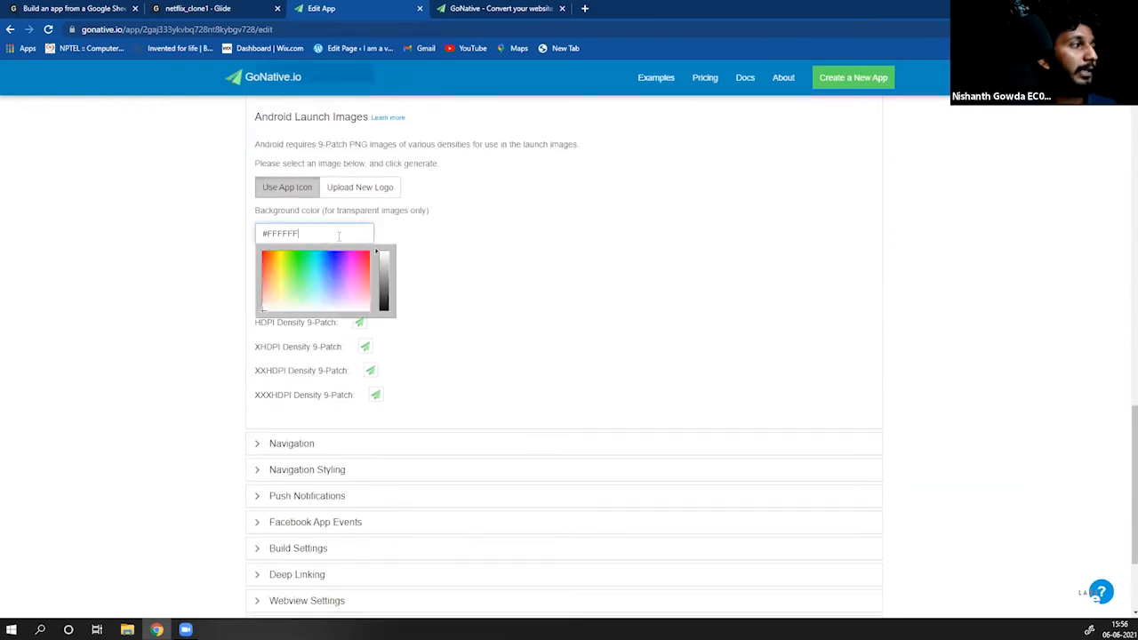
click(389, 312)
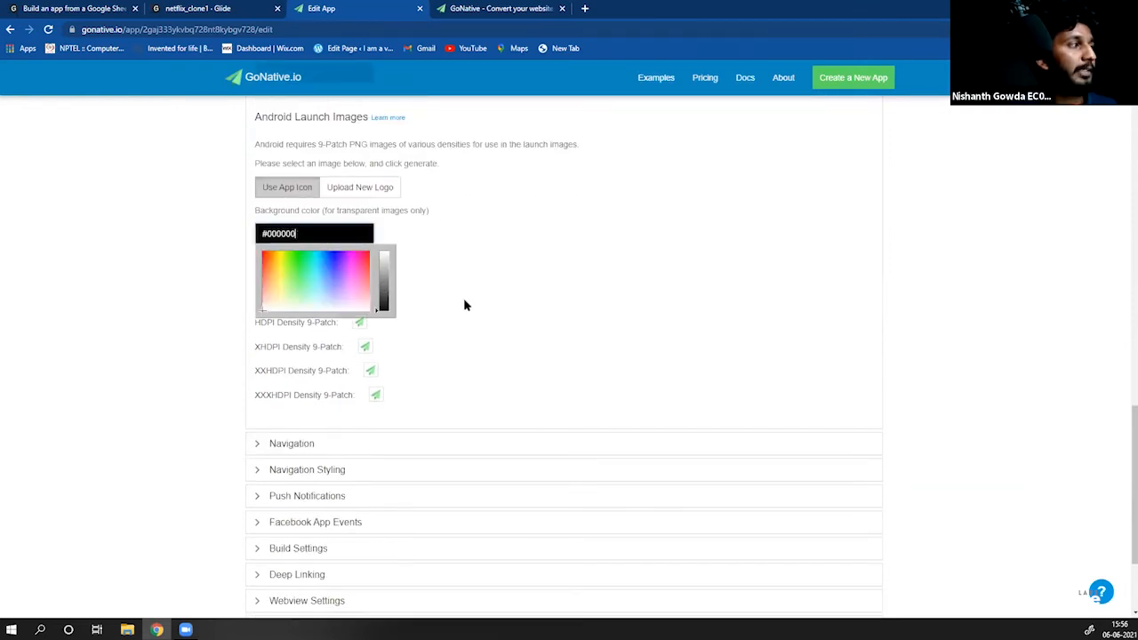
click(463, 298)
click(279, 263)
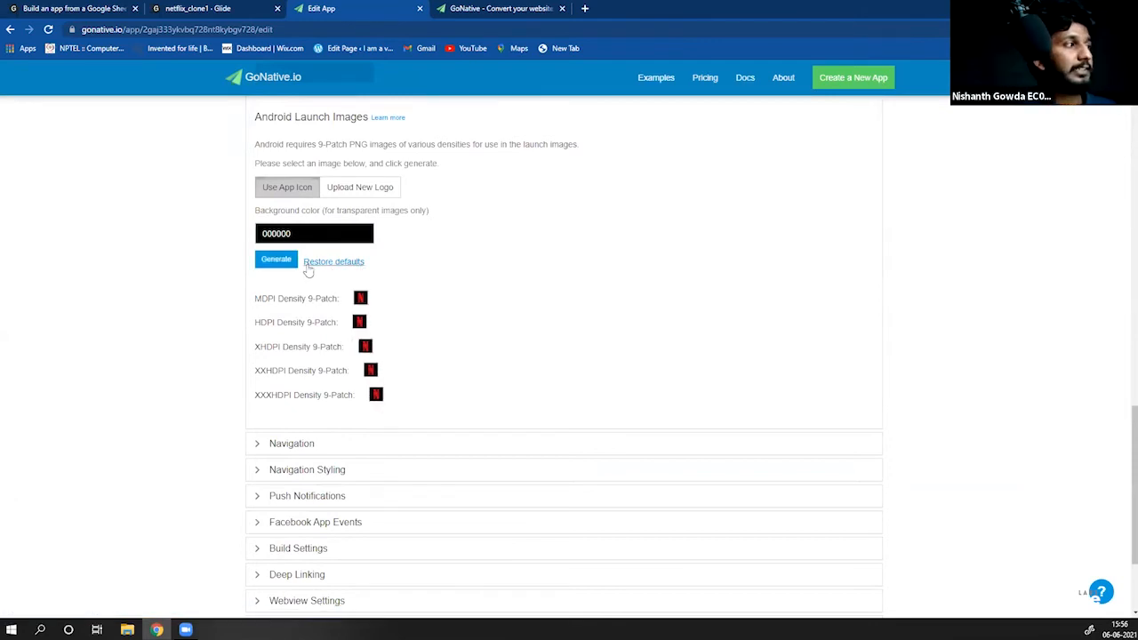
click(275, 259)
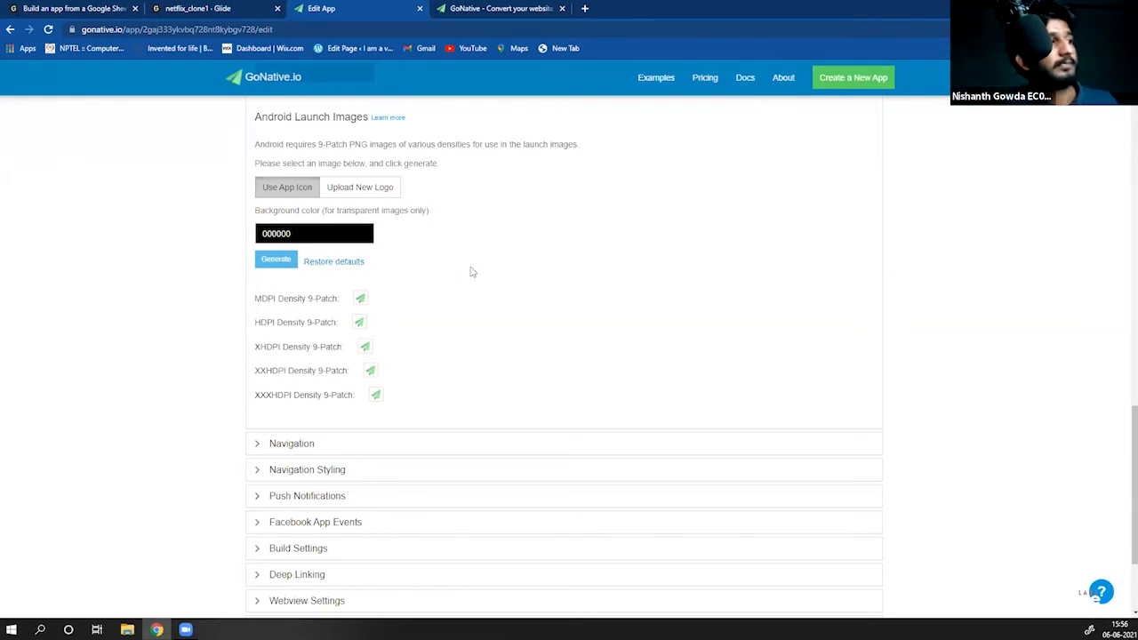
scroll(470, 272, down, 1)
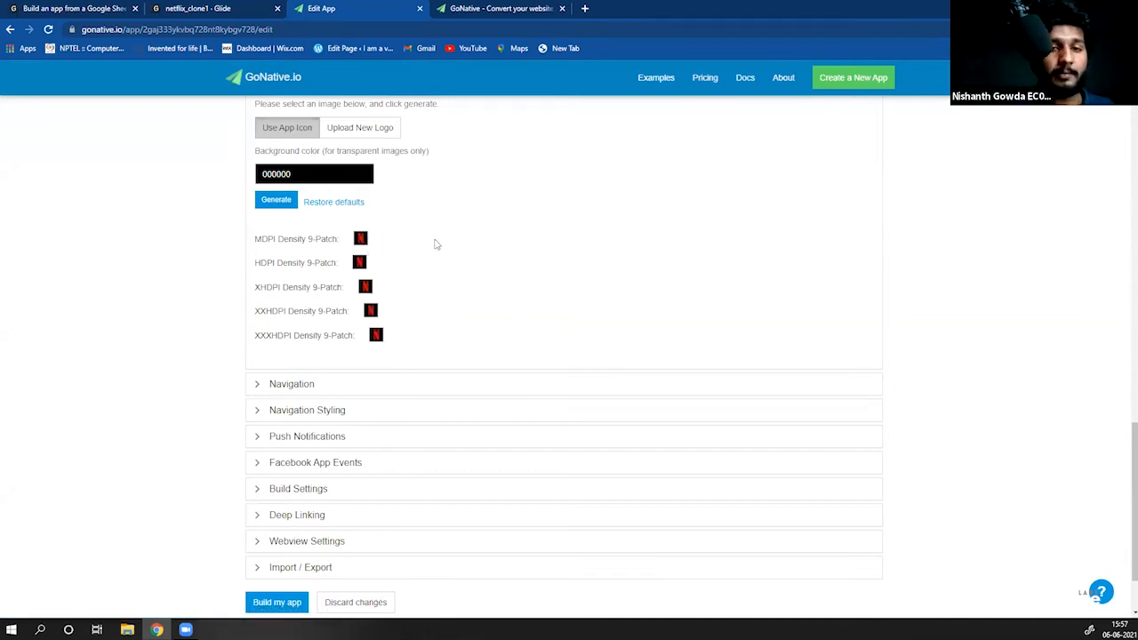
Step: Review the app's initial URL, app name, e-mail for the links and launch icon against the styling settings
scroll(461, 273, up, 3)
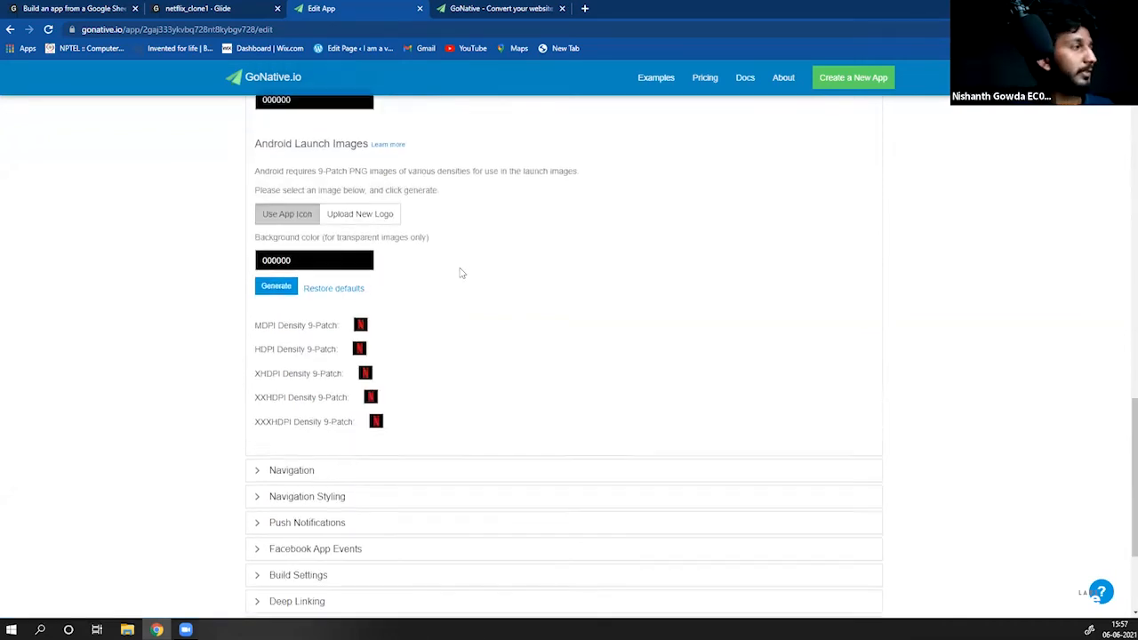
scroll(461, 273, up, 15)
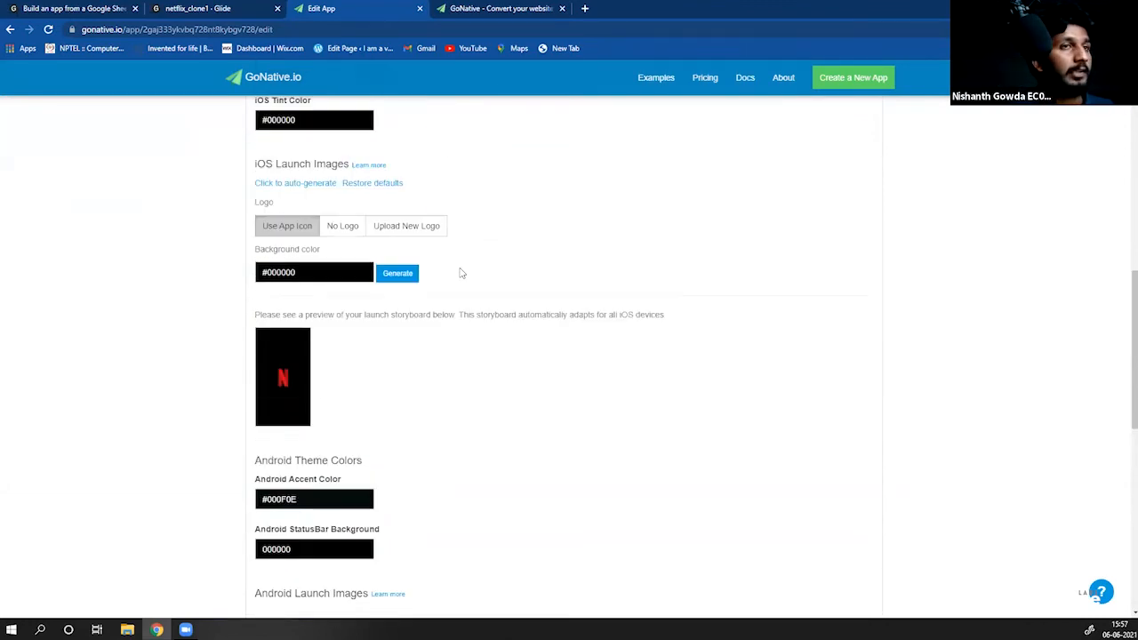
scroll(460, 273, up, 1)
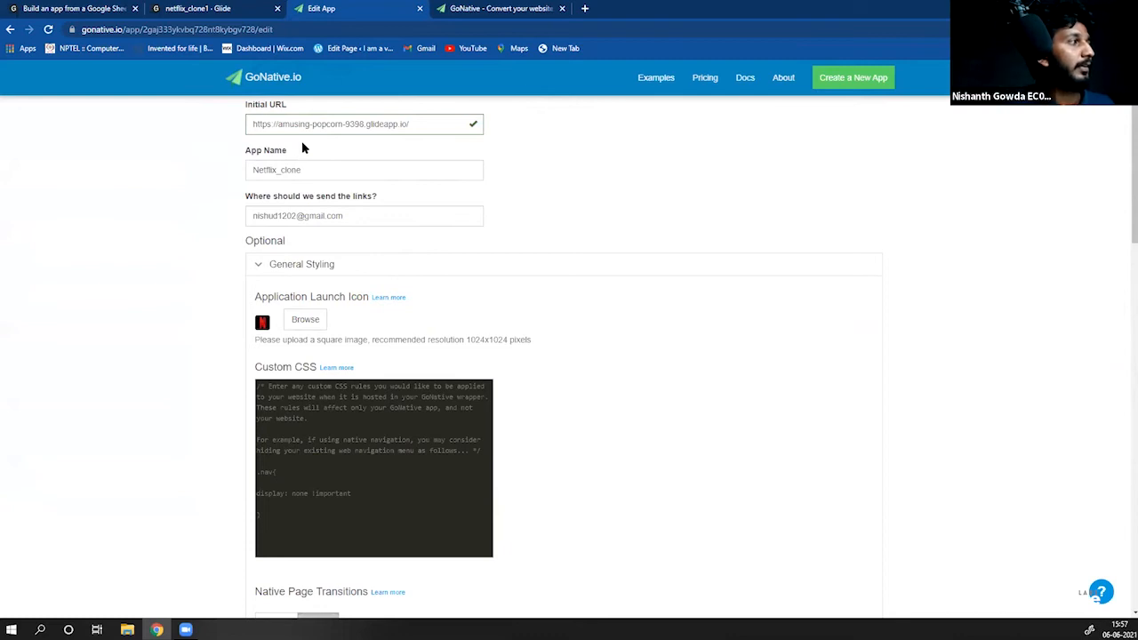
scroll(302, 144, up, 1)
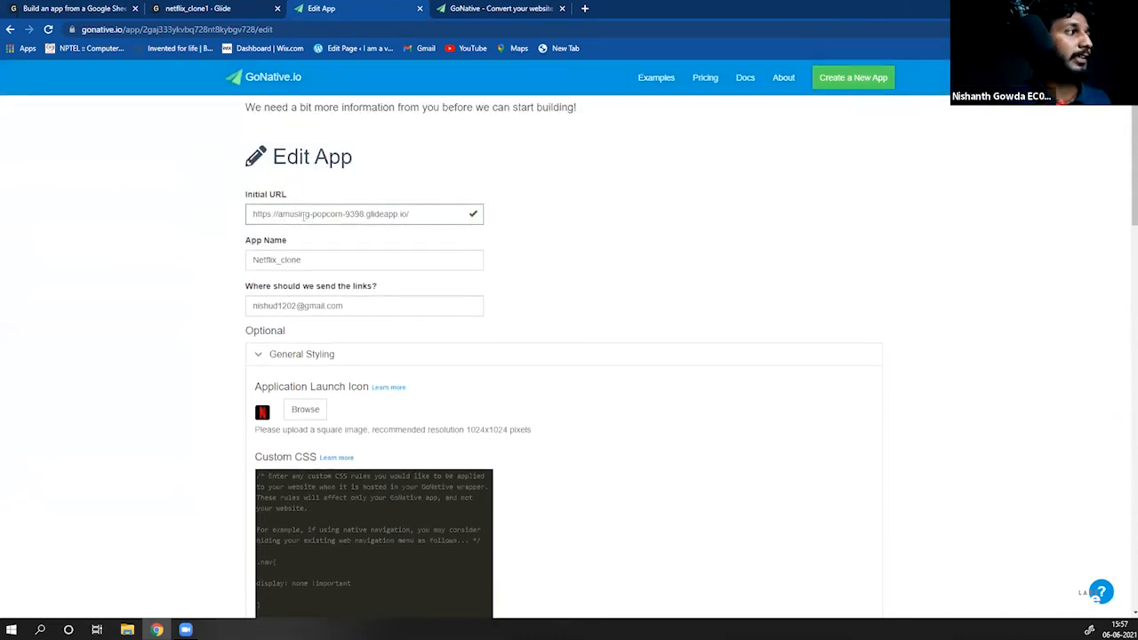
click(303, 214)
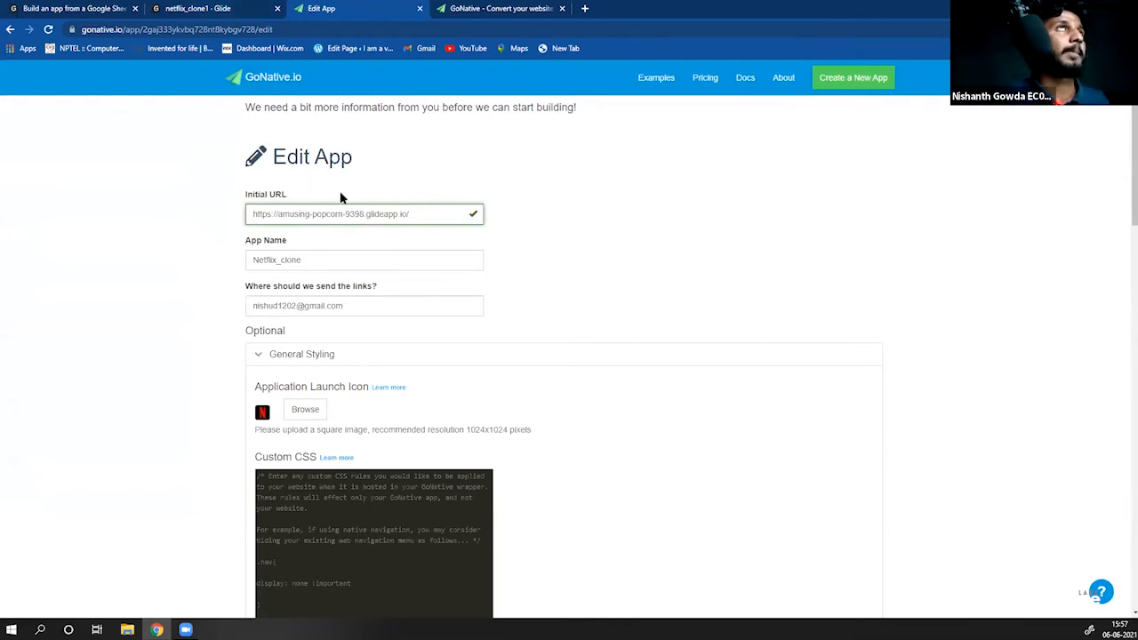
click(313, 258)
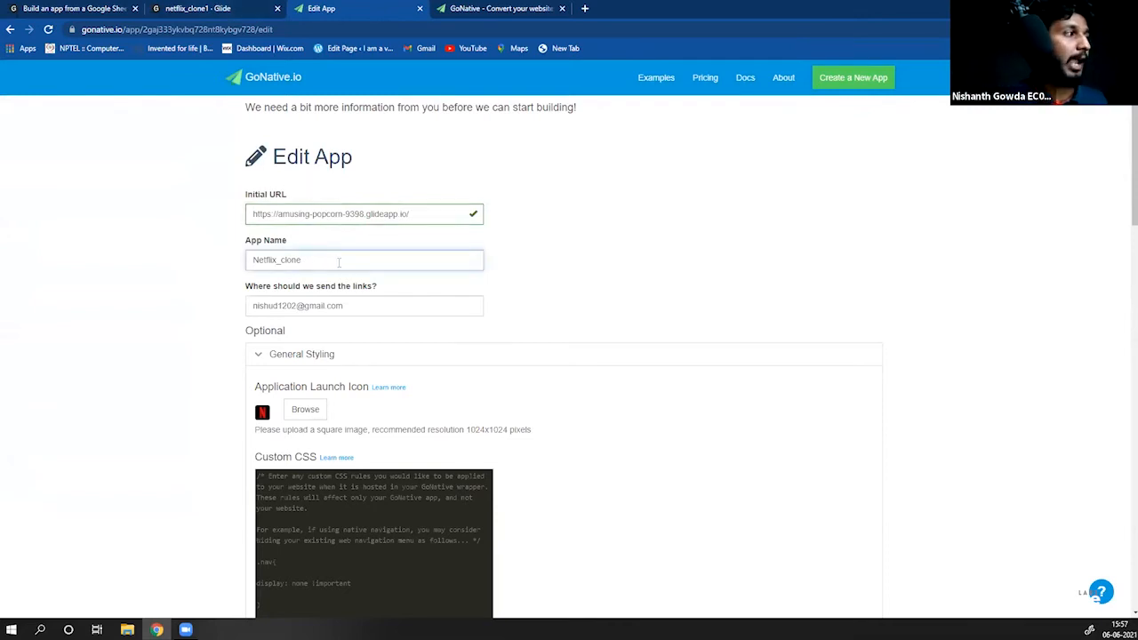
scroll(366, 252, down, 2)
scroll(353, 222, up, 2)
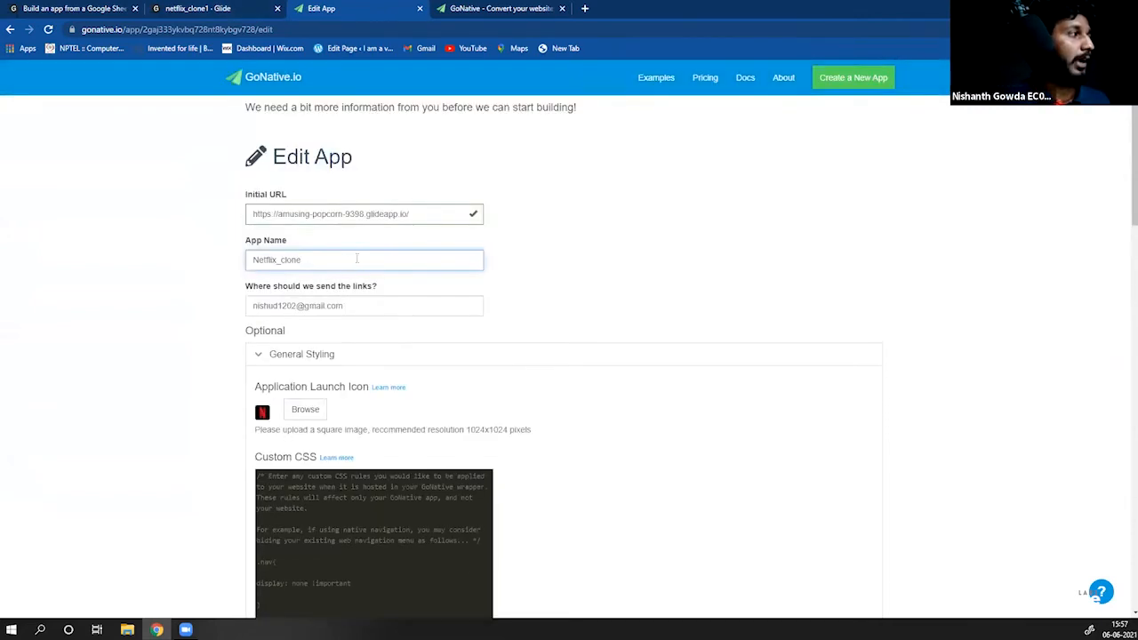
mouse_move(376, 290)
scroll(338, 236, down, 1)
click(349, 209)
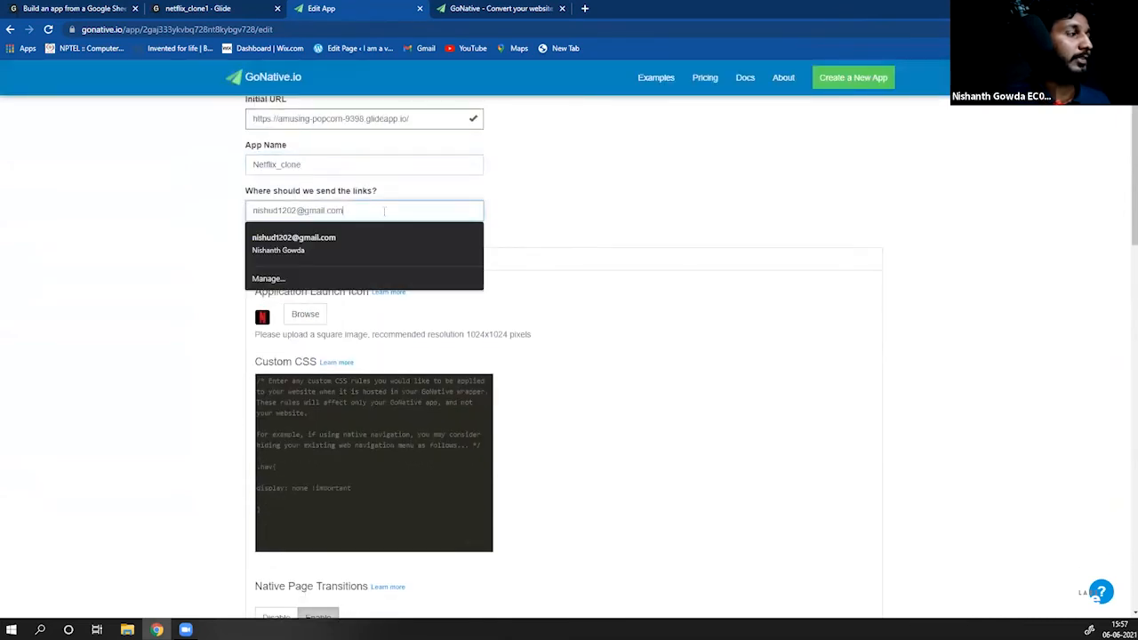
click(574, 216)
scroll(294, 313, down, 1)
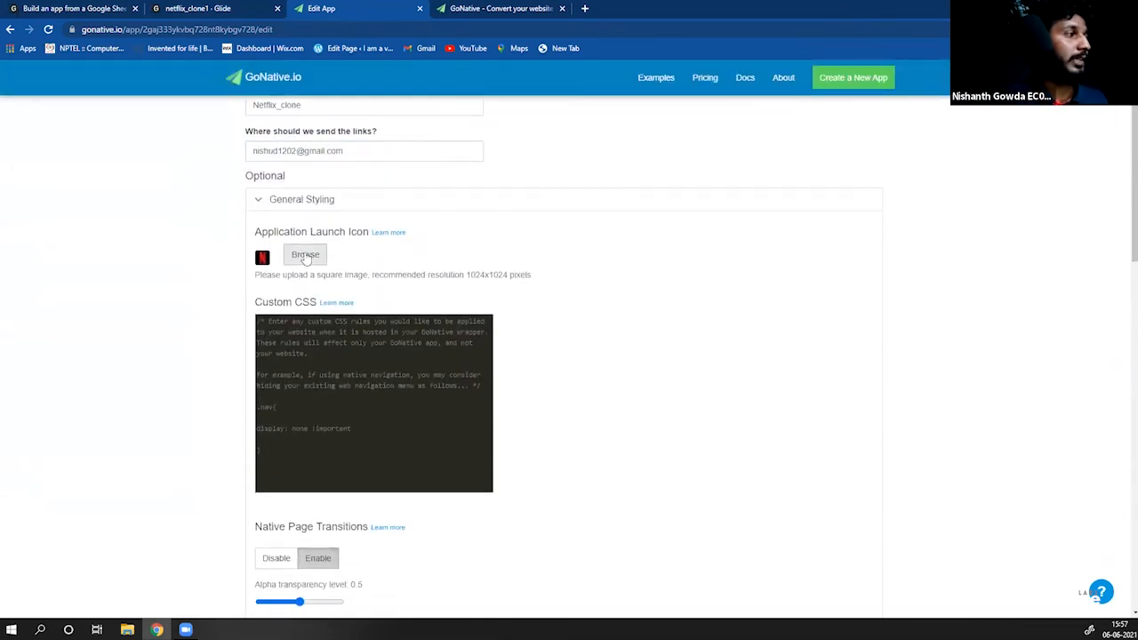
Step: Upload the netflixlogo.0.0 (1) JPG from the Downloads folder as the application launch icon
click(303, 255)
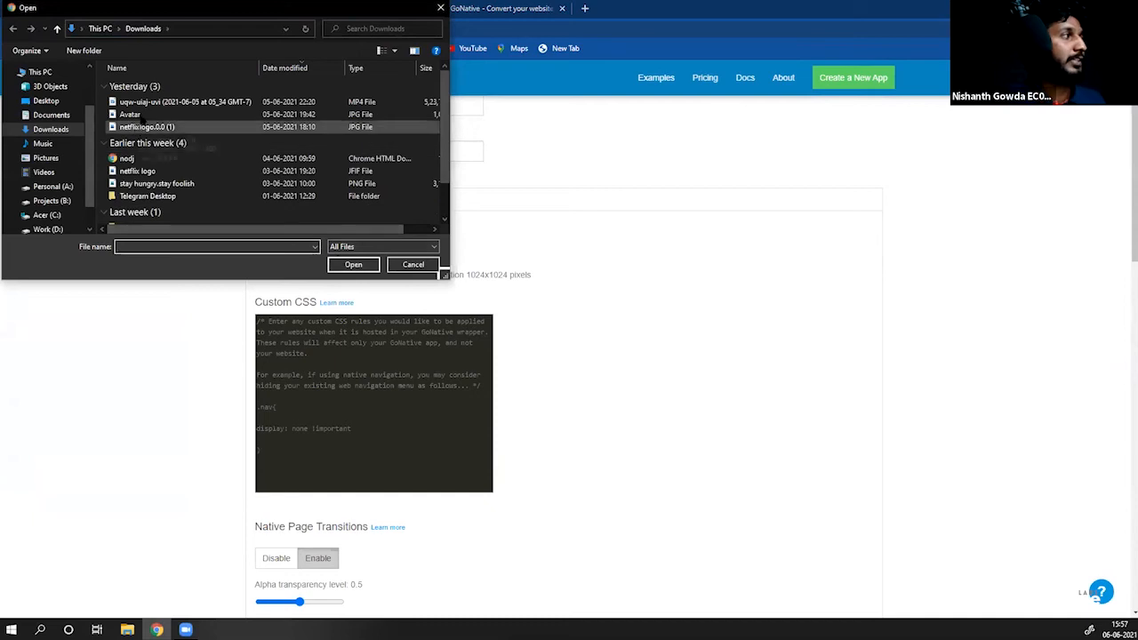
click(147, 129)
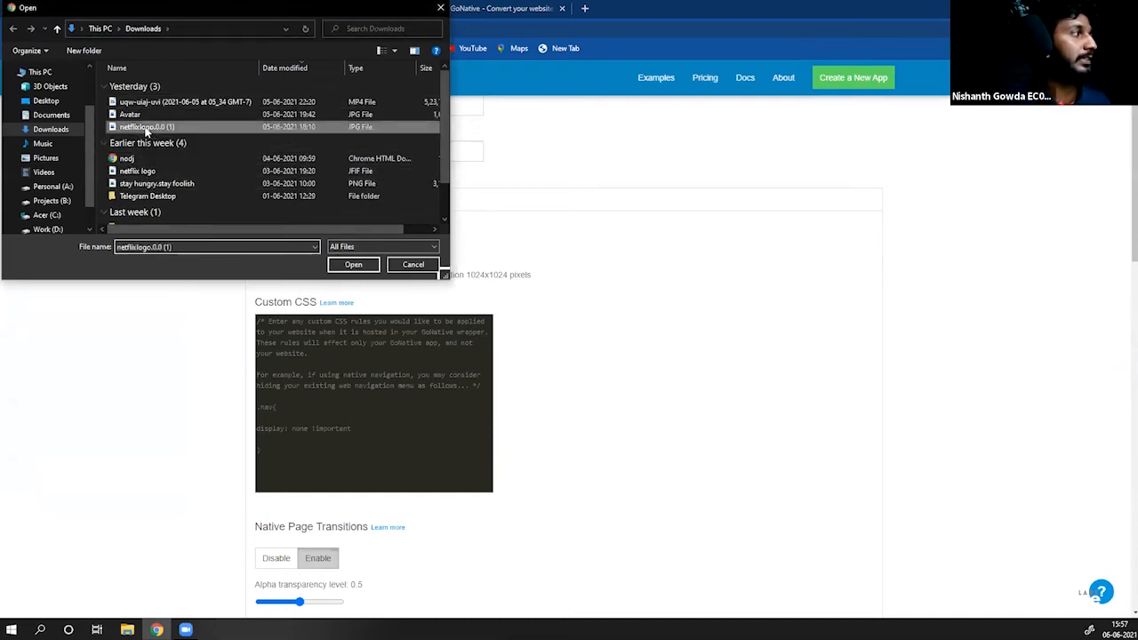
click(354, 265)
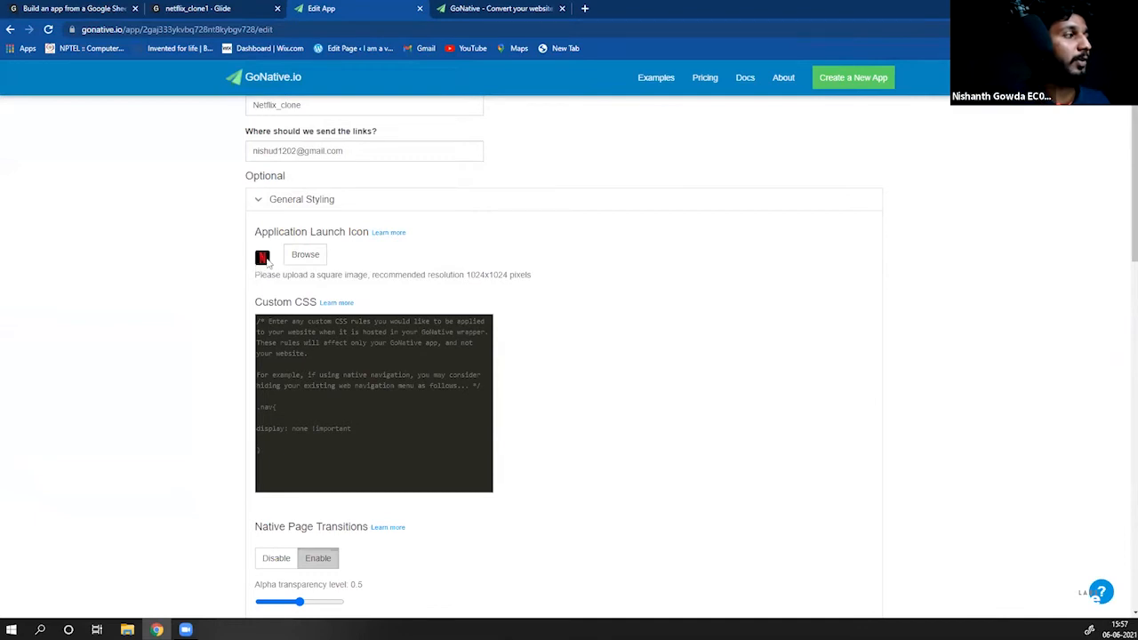
Step: Check the black (000000) iOS tint color and collapse the auto-generate options of the iOS launch images
scroll(533, 269, down, 3)
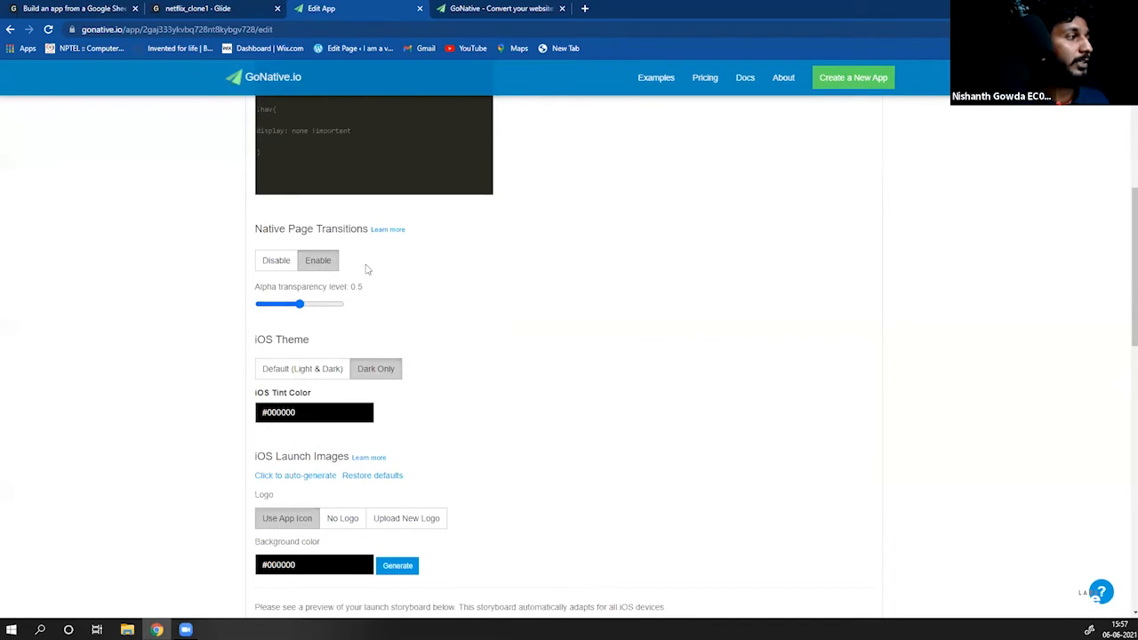
scroll(399, 309, down, 1)
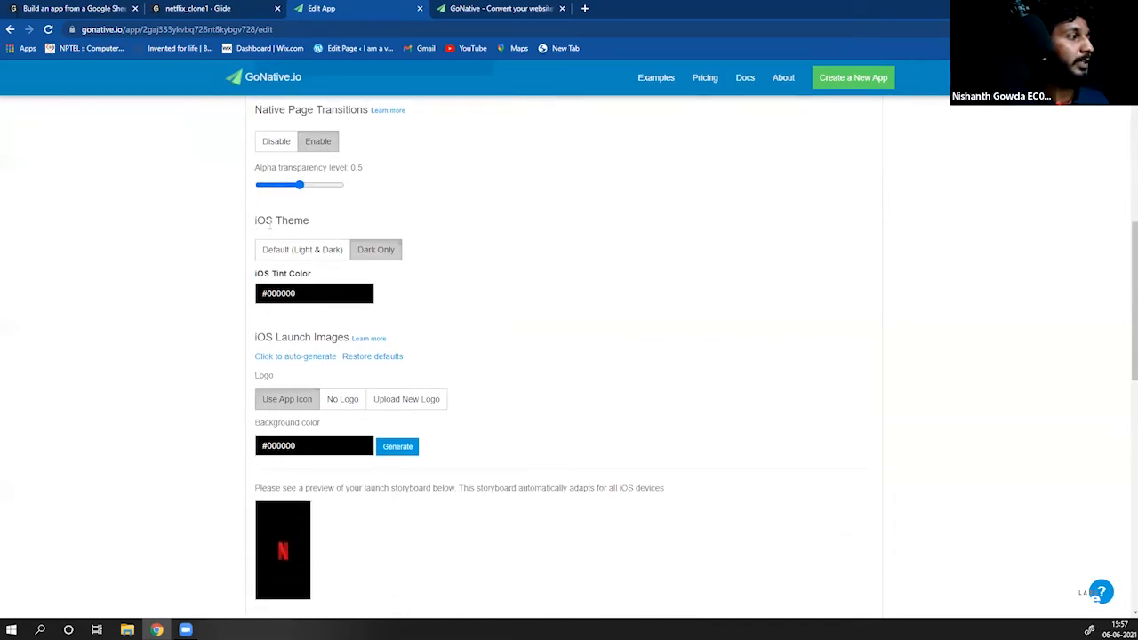
click(330, 298)
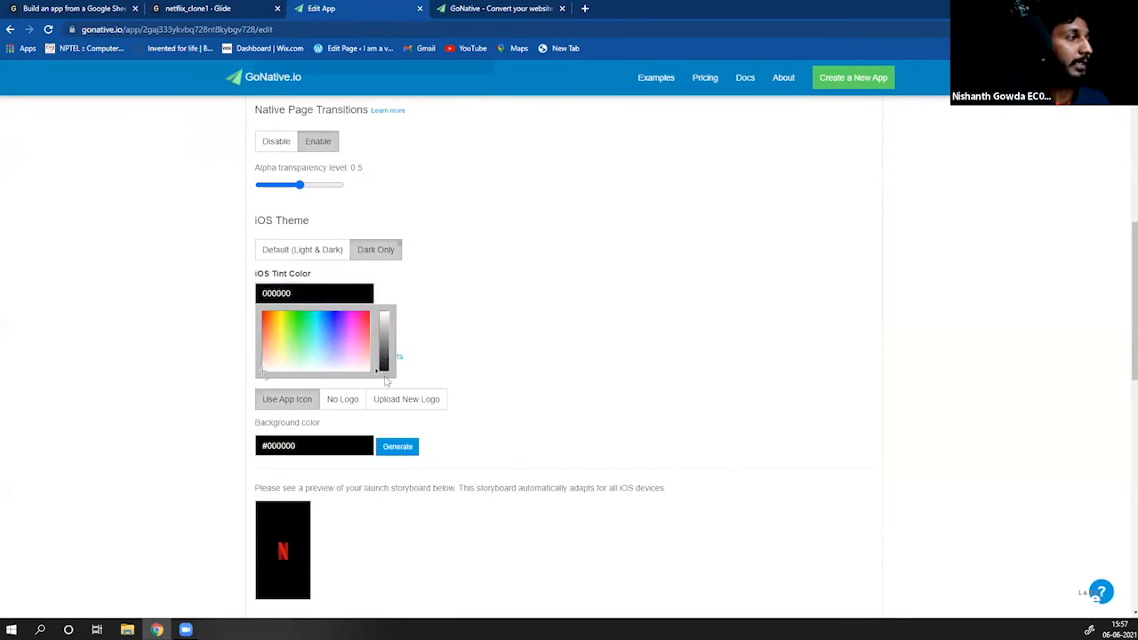
click(454, 355)
scroll(451, 355, down, 2)
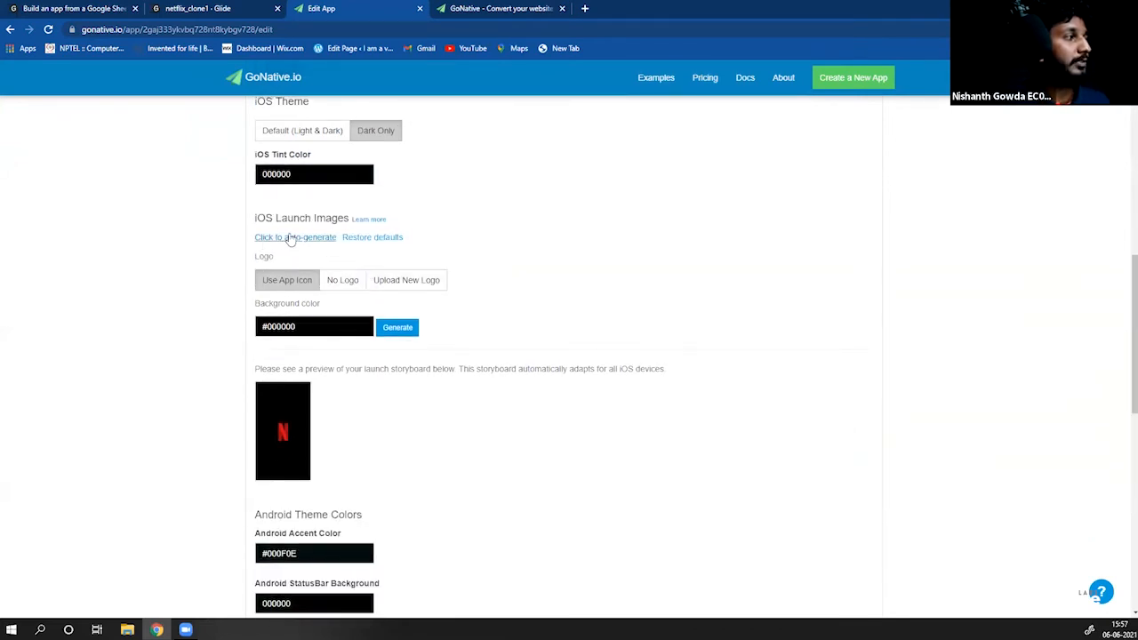
click(298, 238)
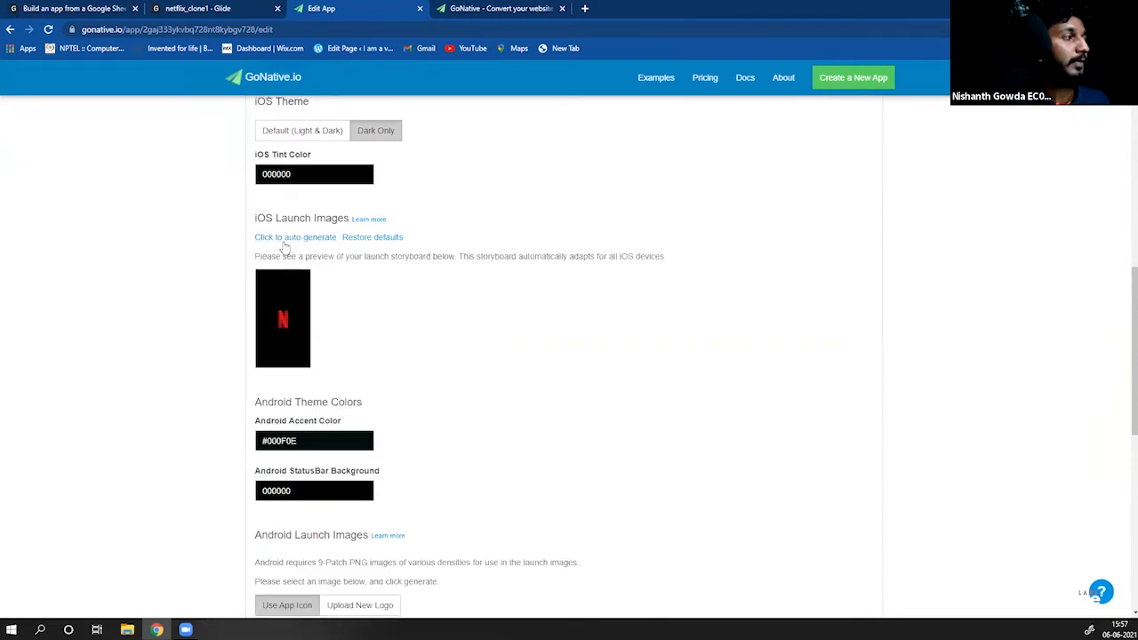
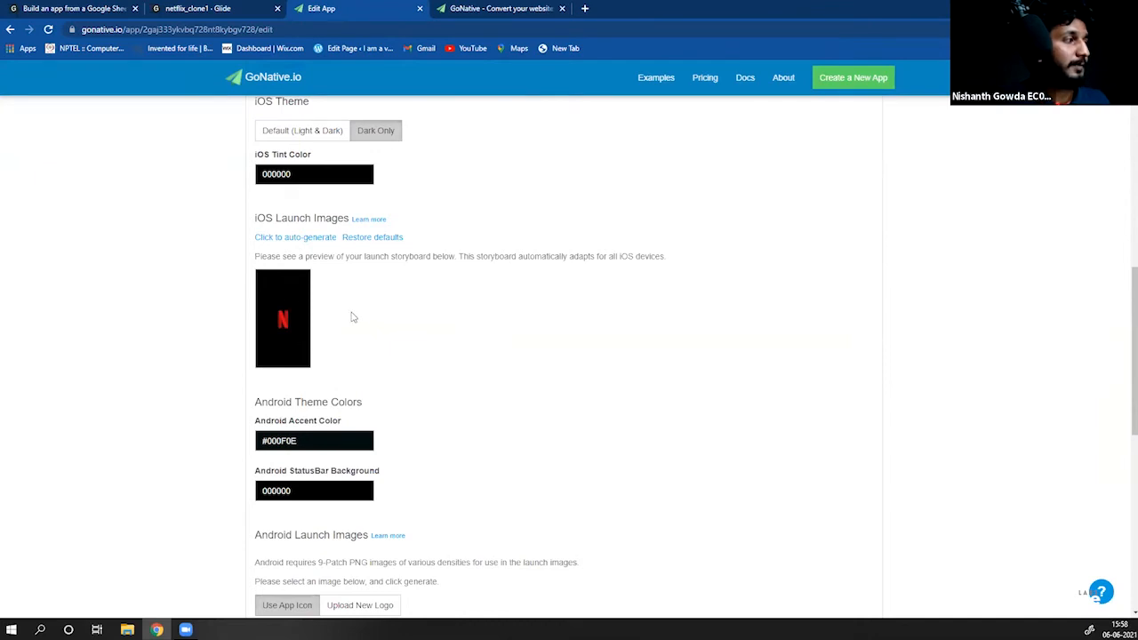
Step: Set the Android accent color to black (#000000), keeping the status bar background at 000000
scroll(369, 318, down, 2)
scroll(383, 264, up, 2)
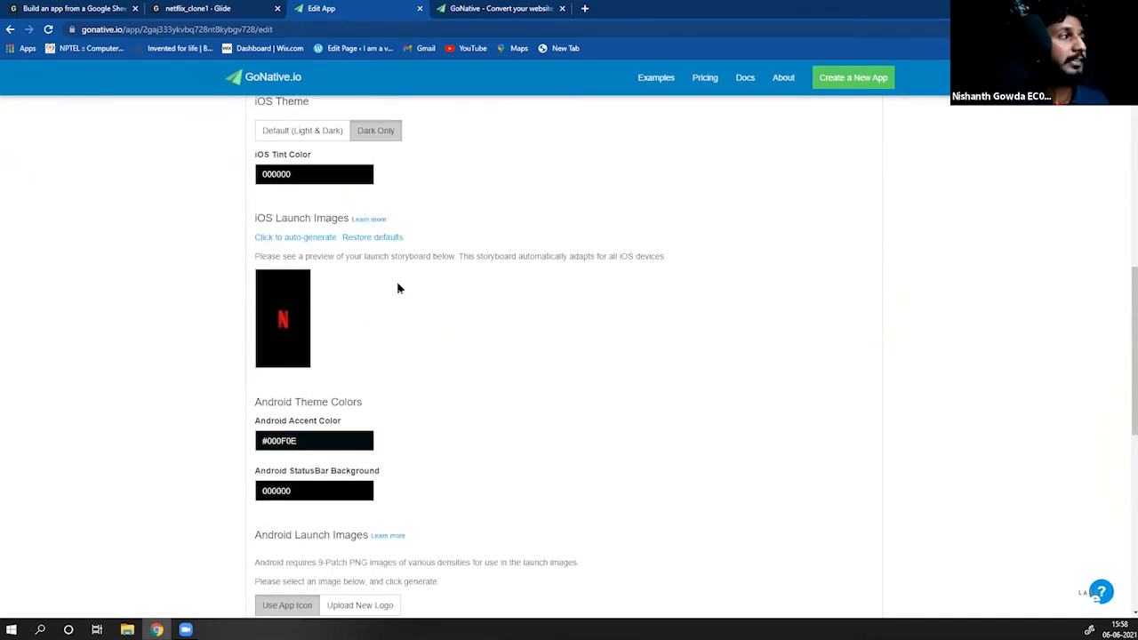
scroll(363, 272, down, 1)
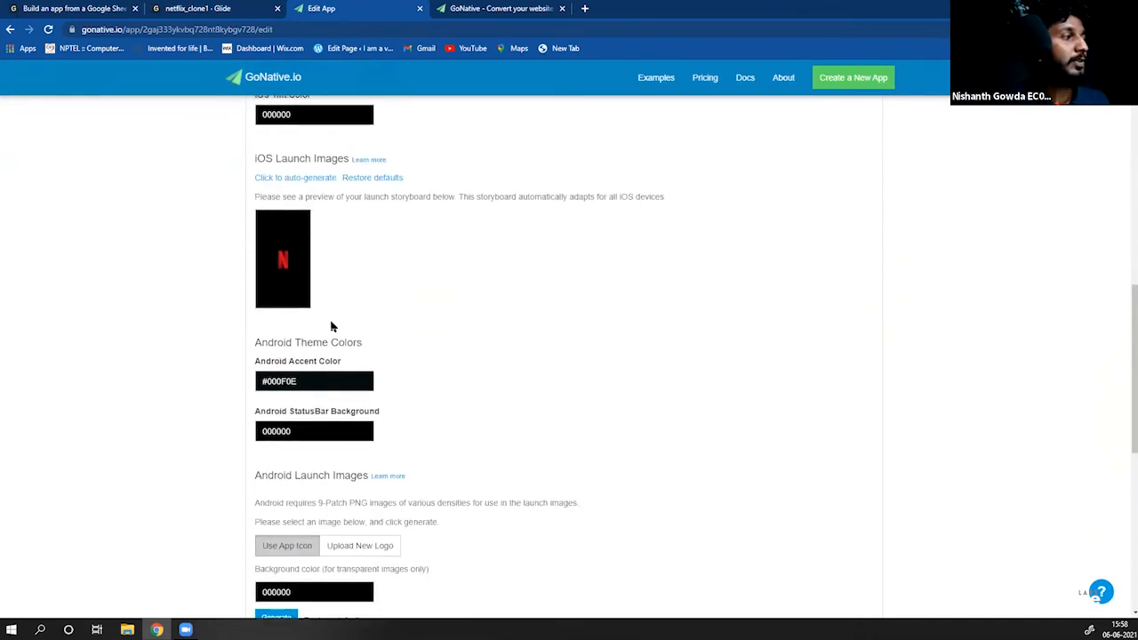
scroll(360, 341, down, 2)
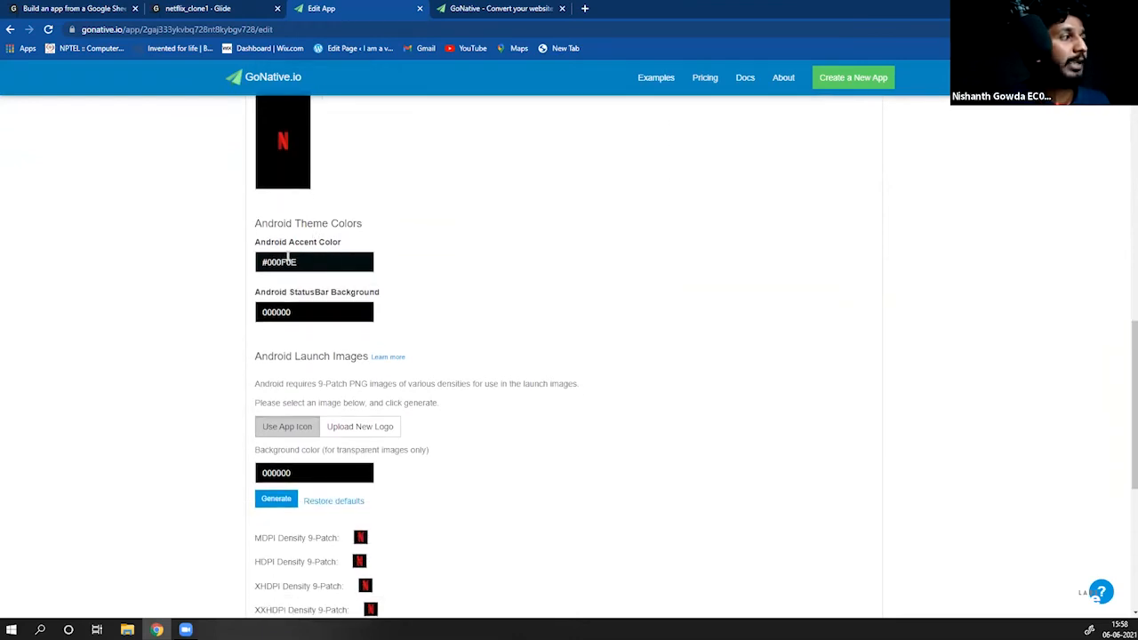
click(318, 259)
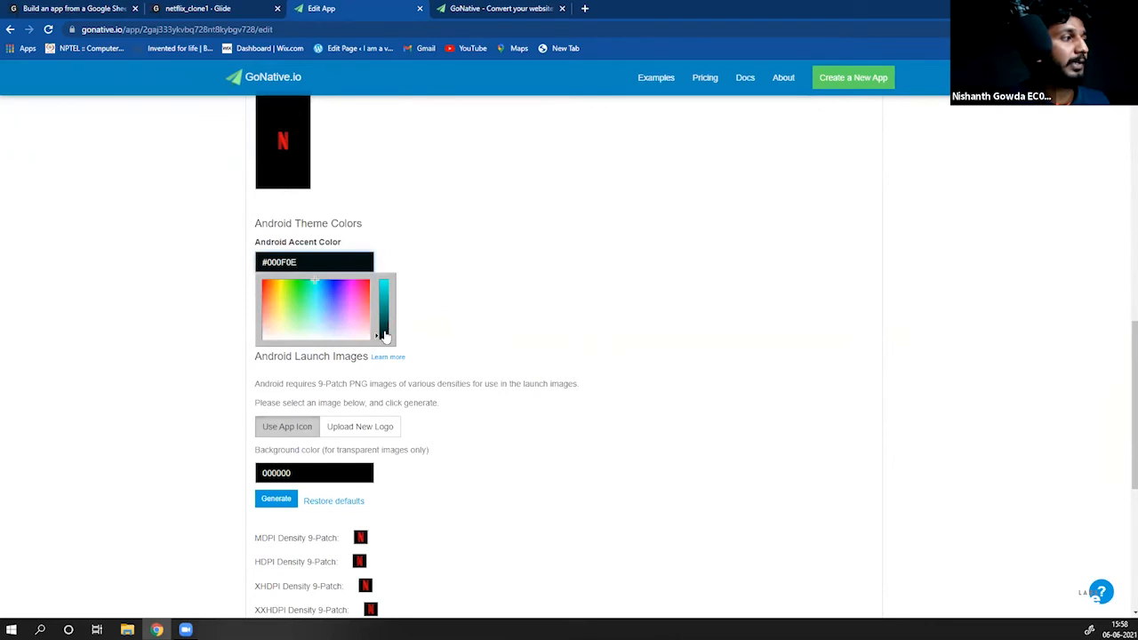
drag(383, 332, 389, 399)
click(466, 309)
click(350, 312)
click(451, 318)
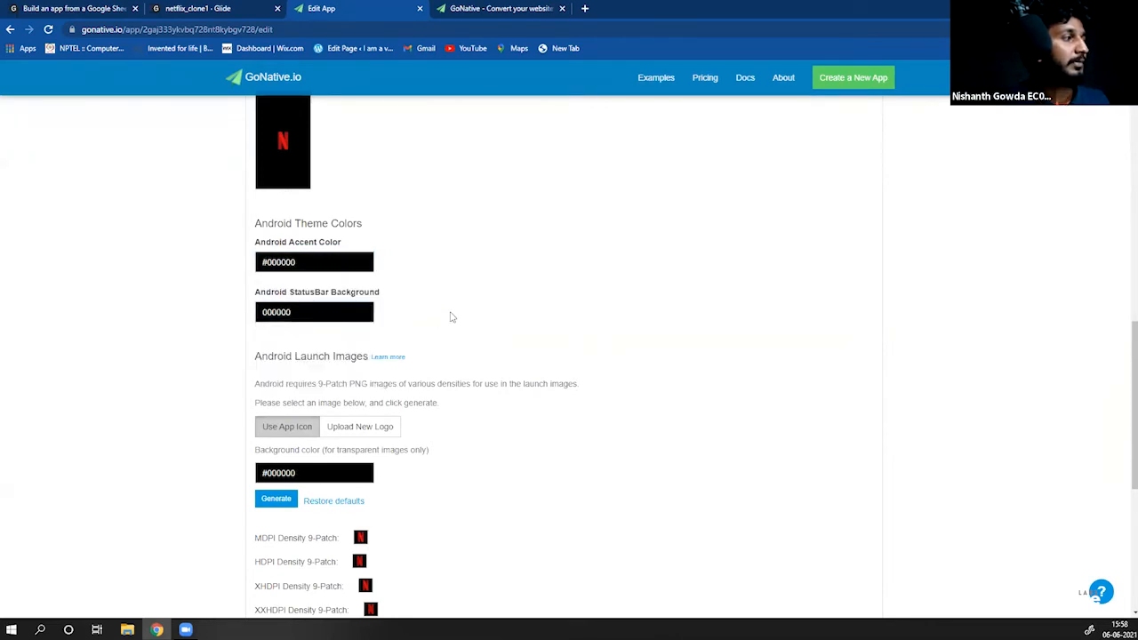
Step: Regenerate the Android launch images from the app icon on black (000000) and restore their defaults
scroll(345, 264, down, 2)
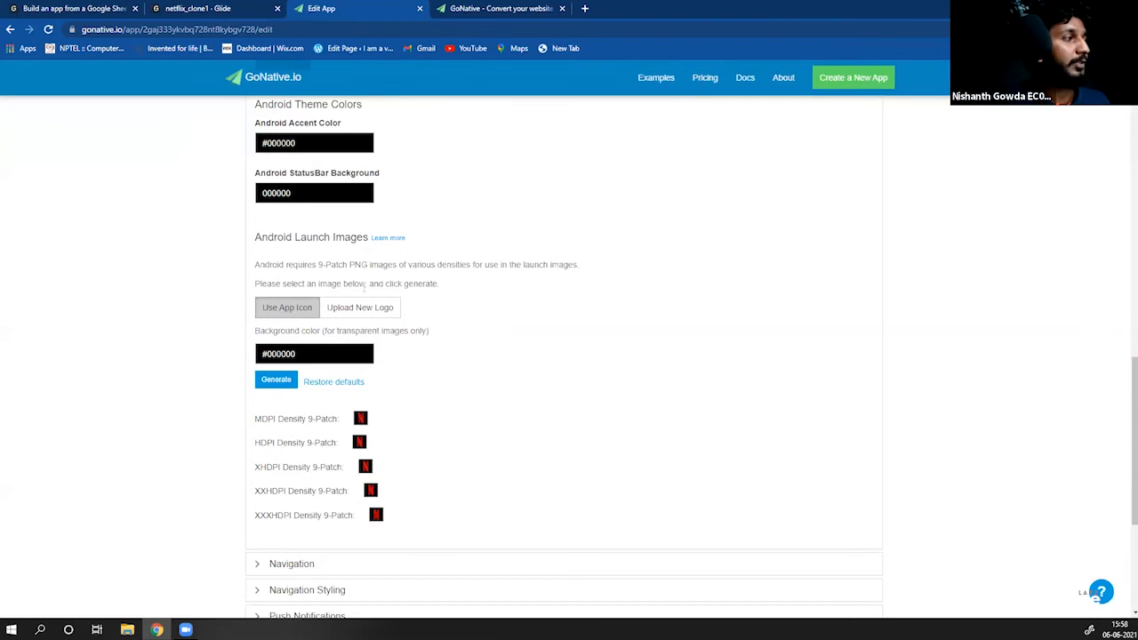
scroll(309, 305, down, 1)
click(317, 295)
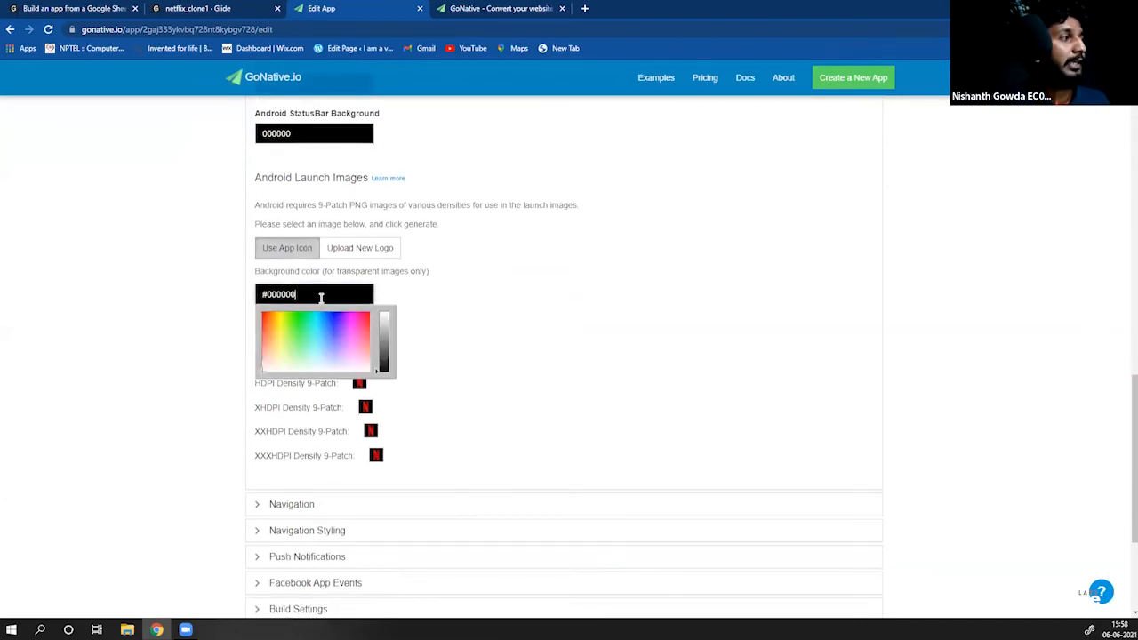
click(478, 338)
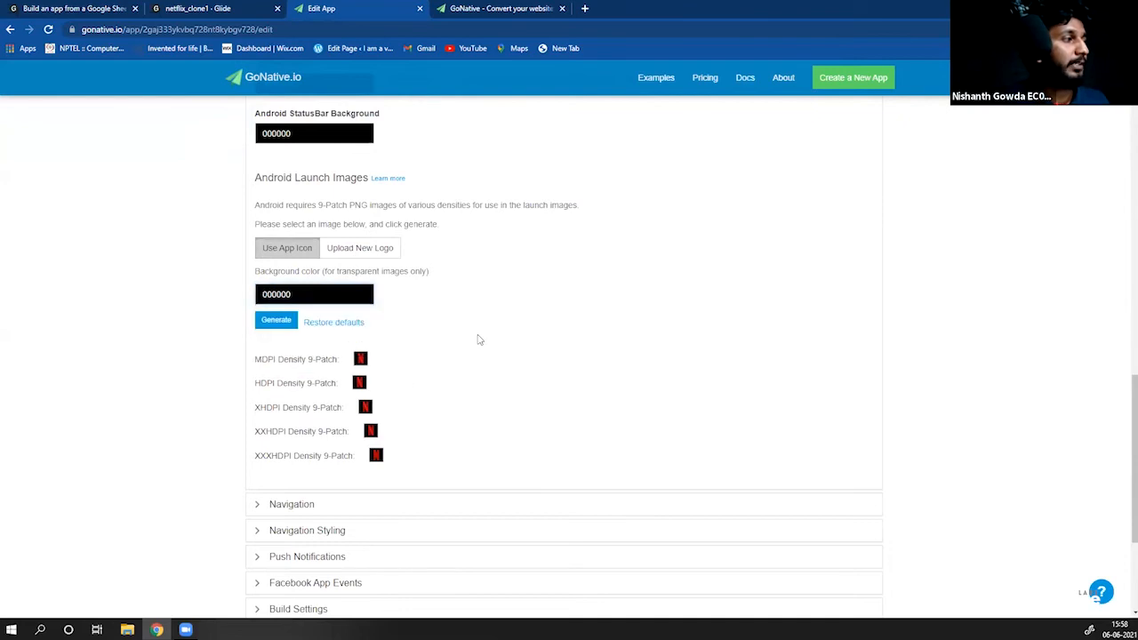
click(278, 322)
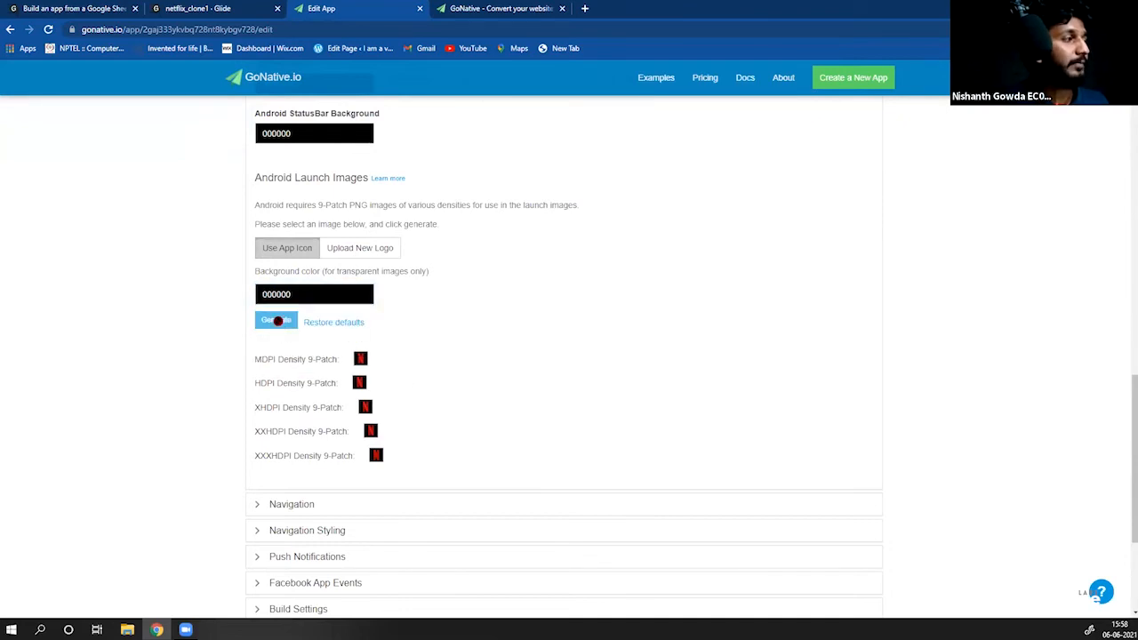
click(310, 323)
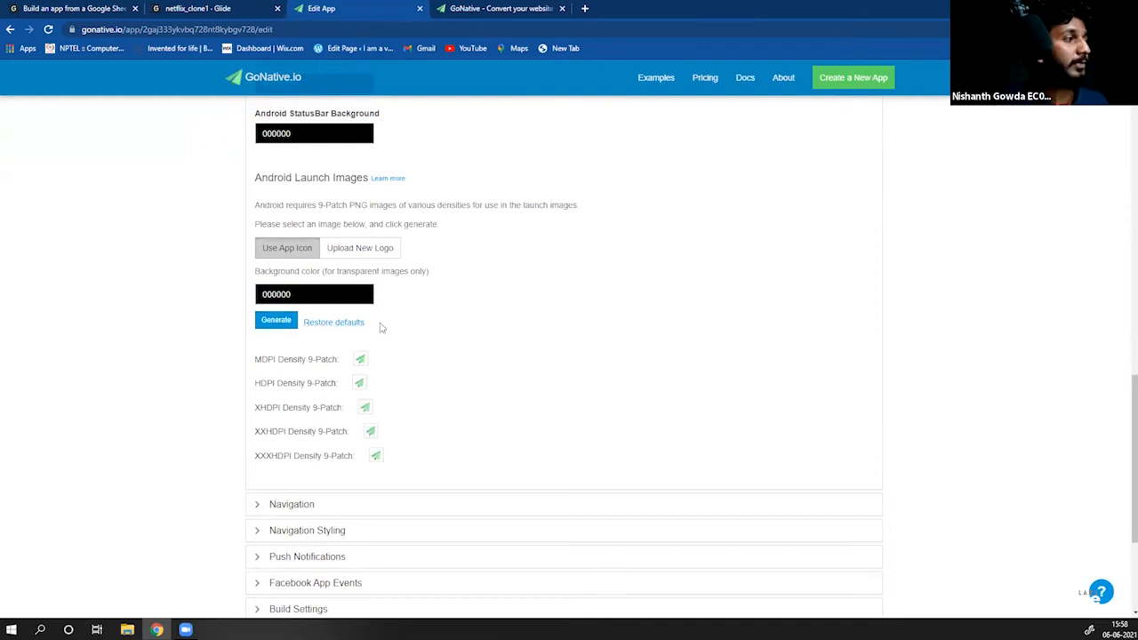
Step: Generate the Android launch images from the app icon with a black (000000) background, resetting and regenerating them once more
click(301, 294)
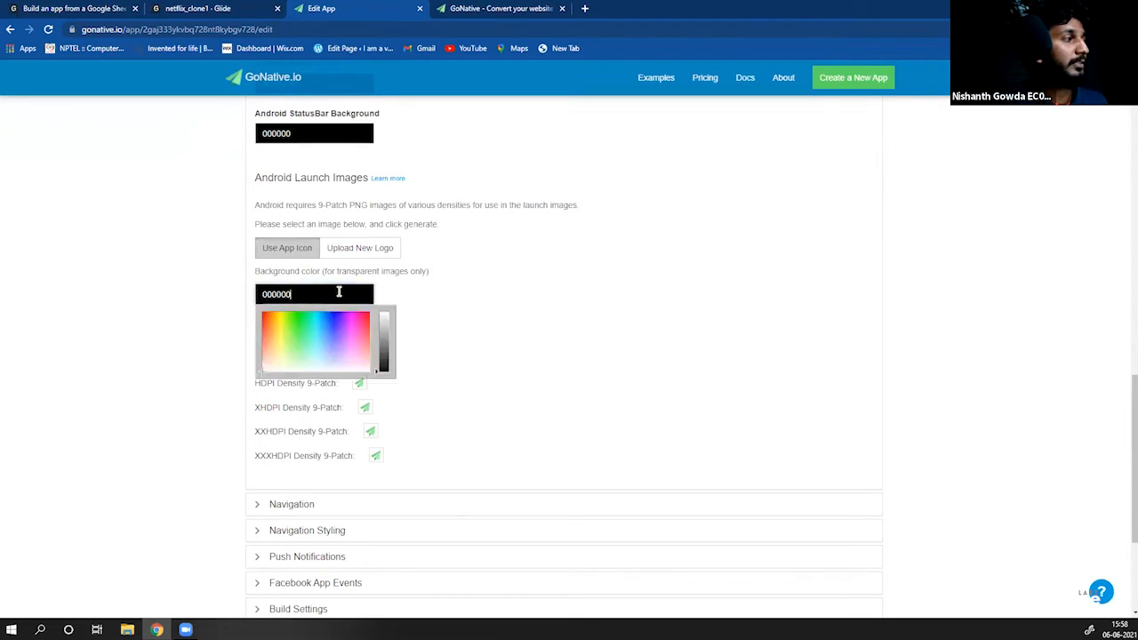
click(383, 365)
click(382, 371)
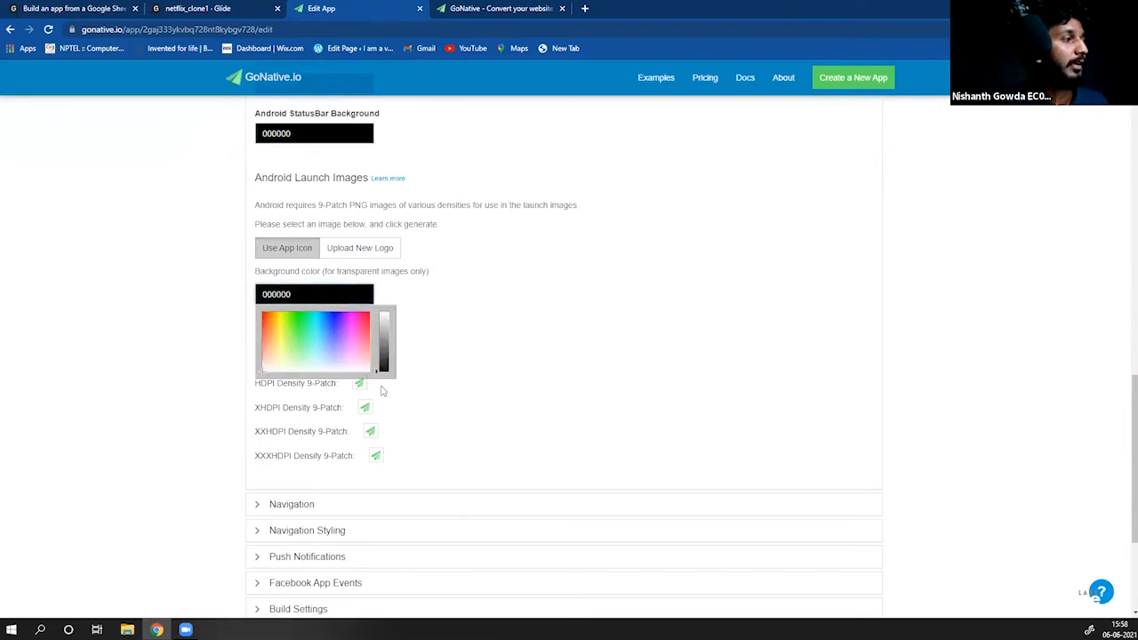
click(490, 381)
click(276, 322)
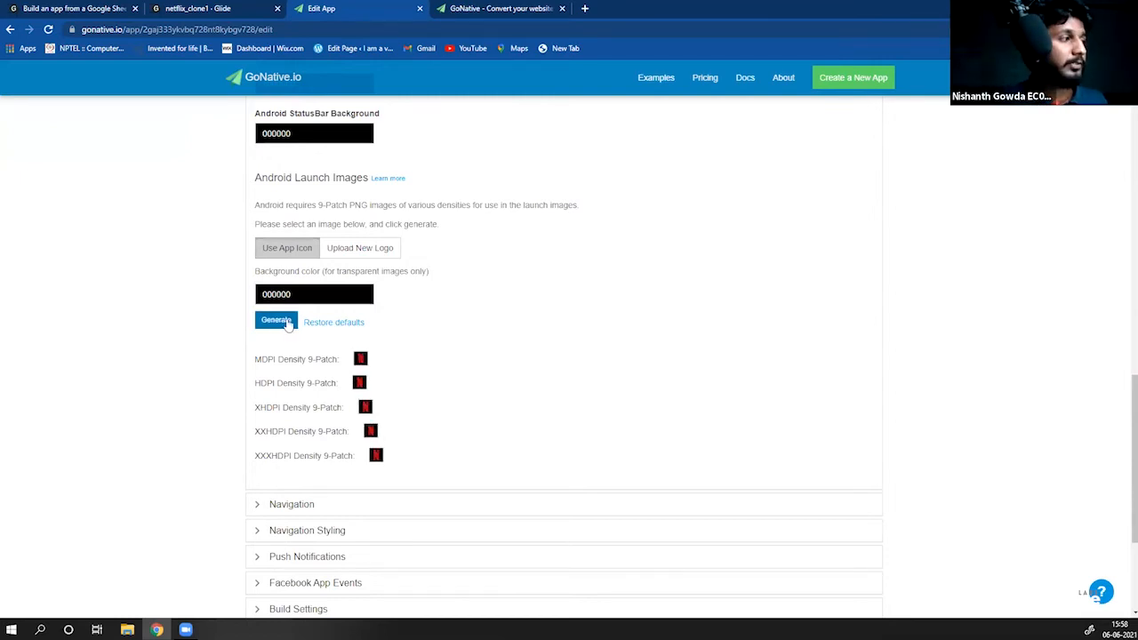
click(348, 326)
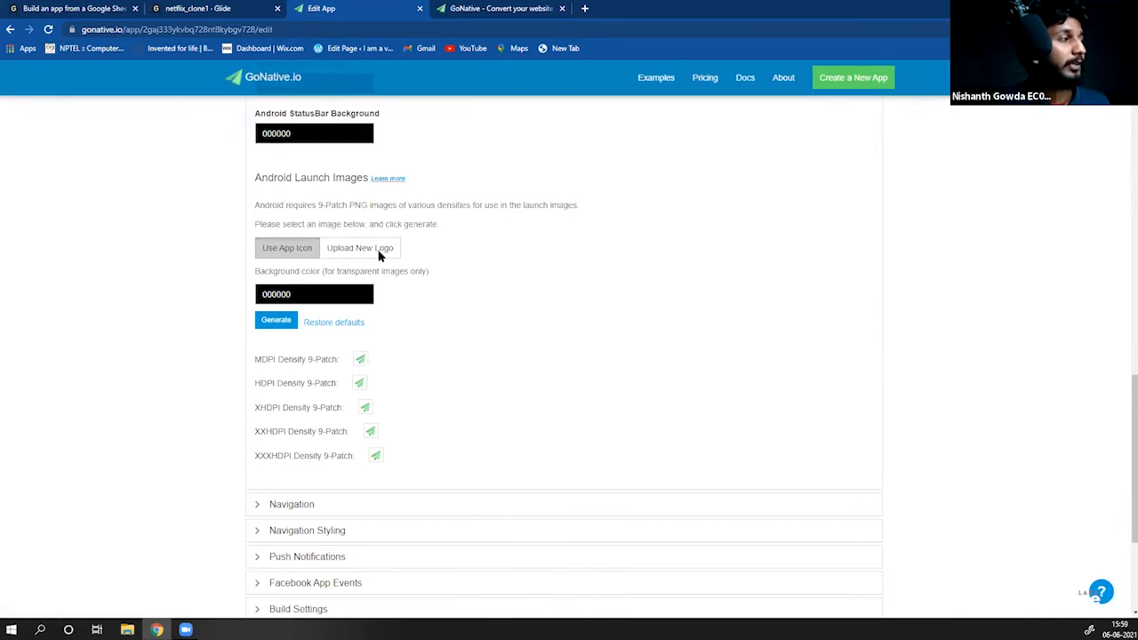
click(278, 322)
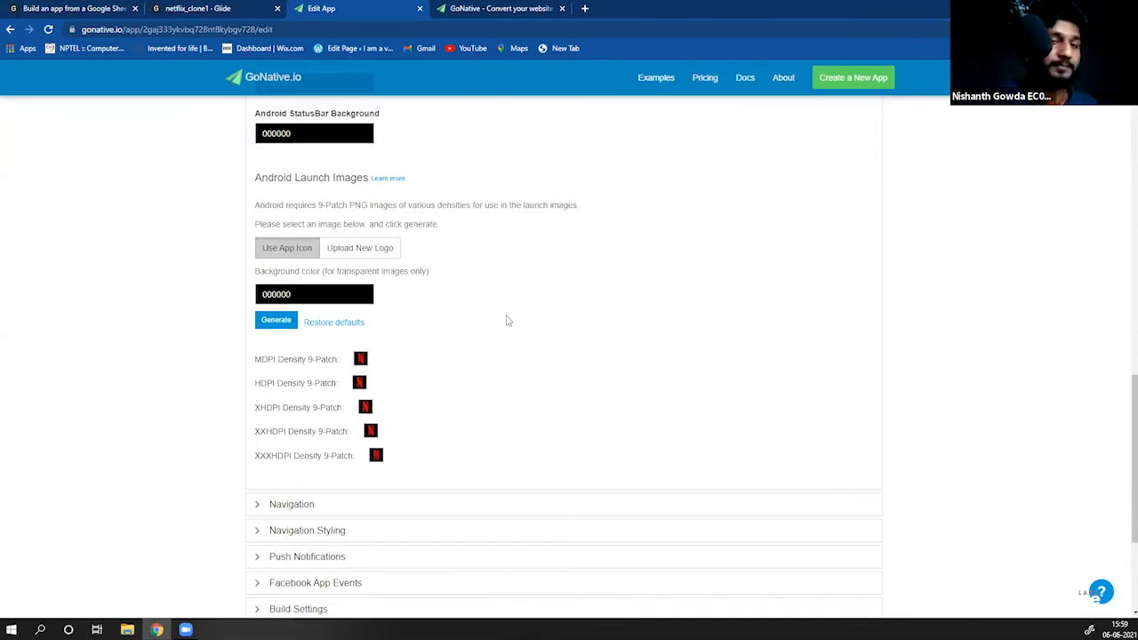
Step: Look over the Android launch images and the launch icon, and collapse the General Styling section
scroll(464, 261, down, 2)
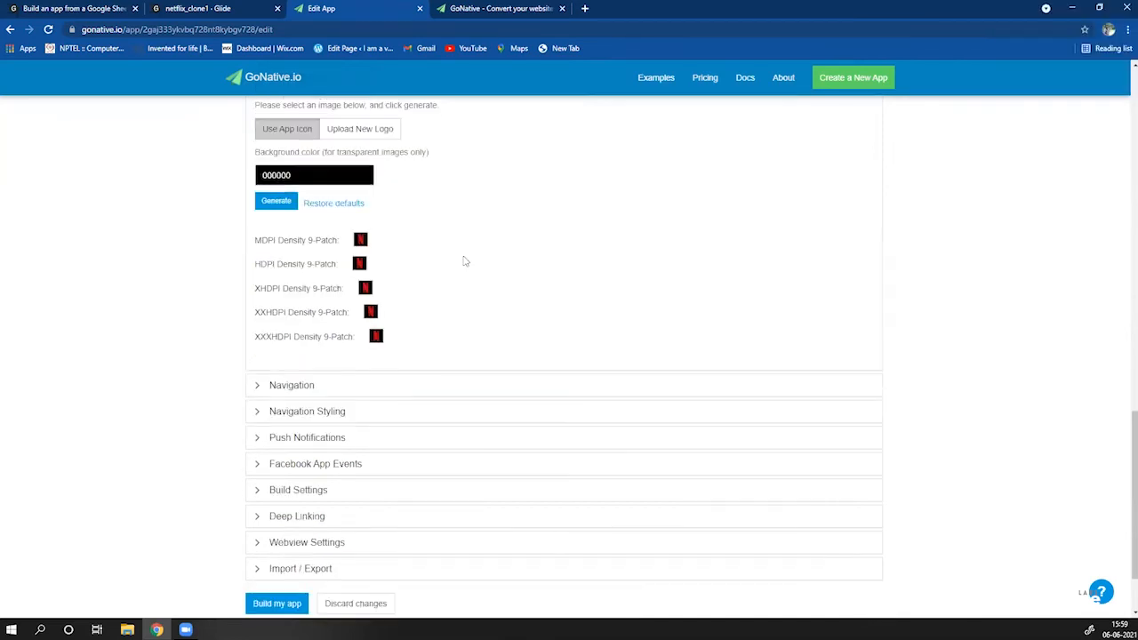
scroll(464, 261, down, 2)
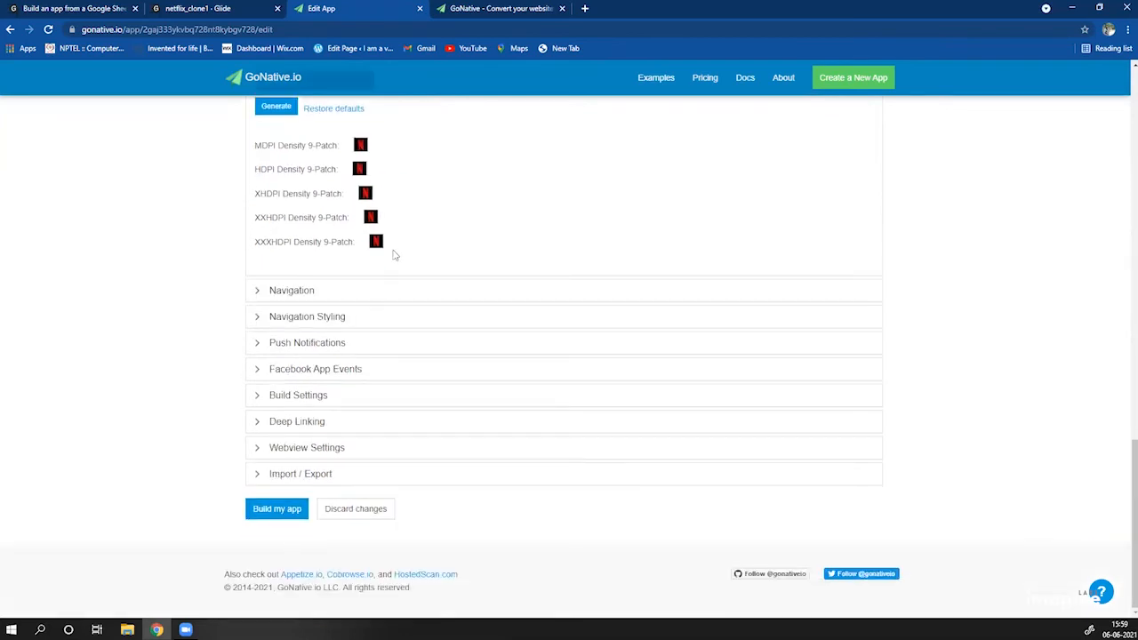
scroll(399, 252, up, 4)
scroll(406, 250, up, 12)
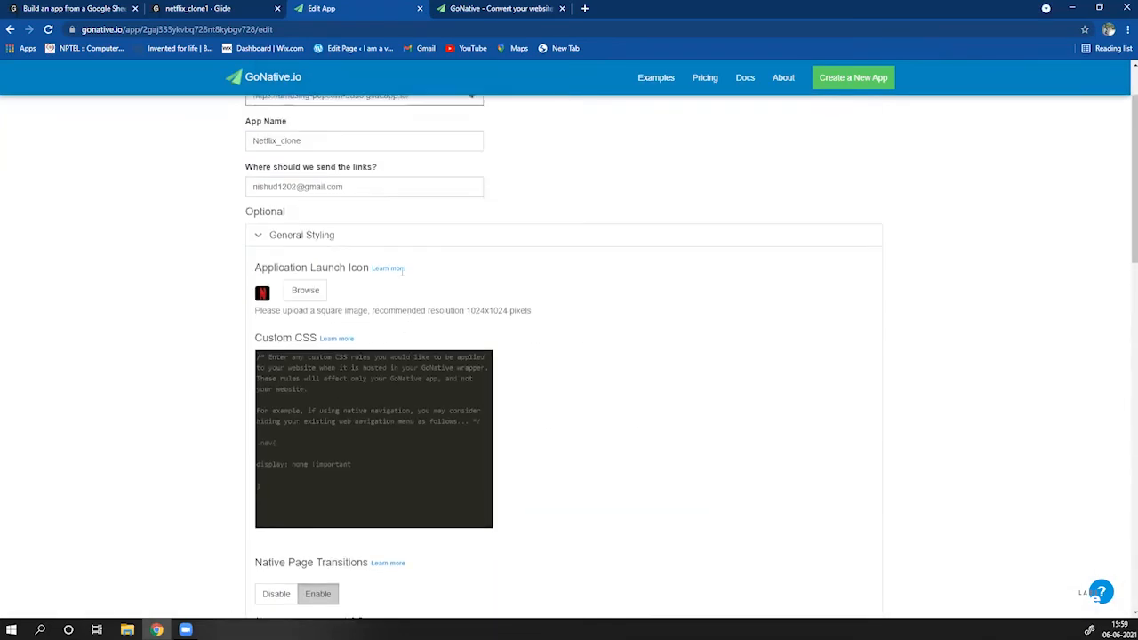
click(257, 285)
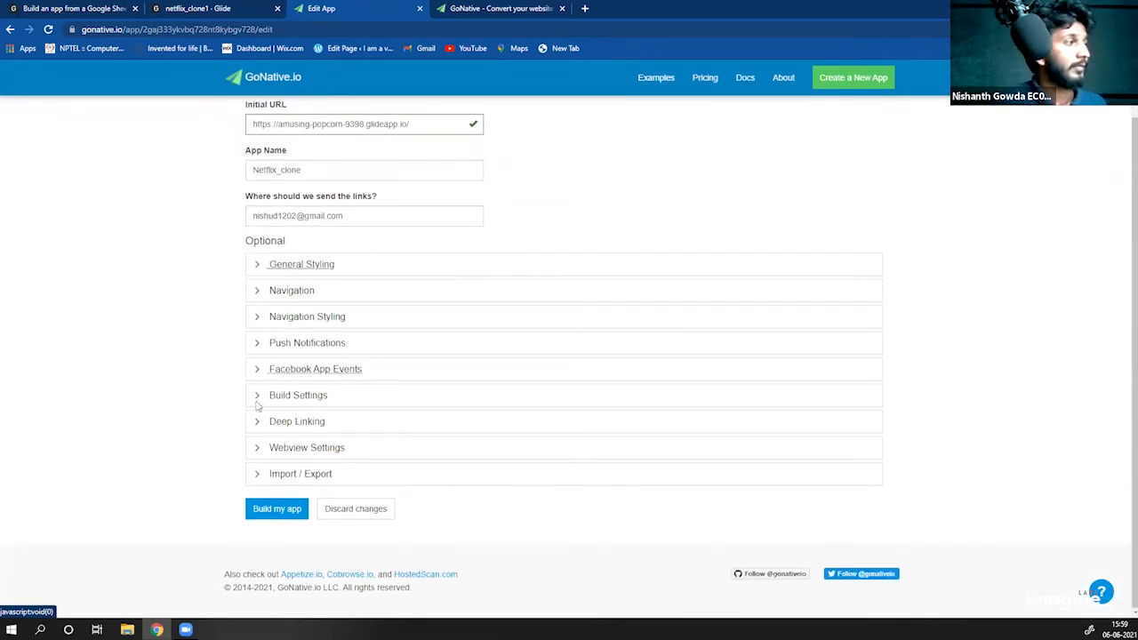
Step: Examine the optional Navigation settings, such as native sidebar, tab menu and search form, and collapse the section
click(261, 293)
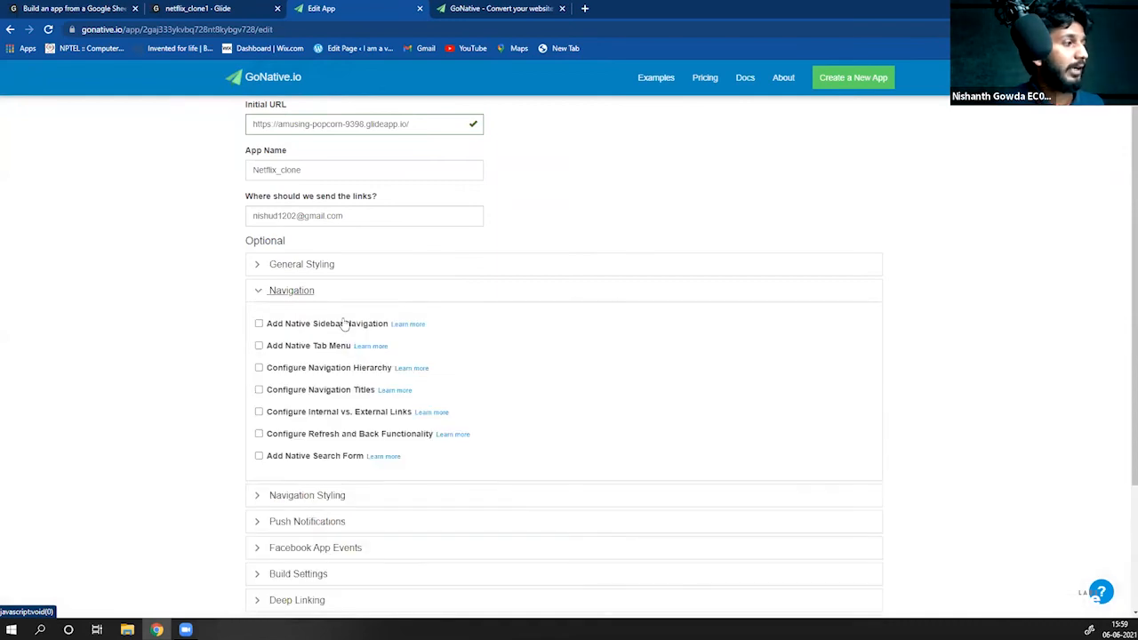
click(258, 296)
click(258, 296)
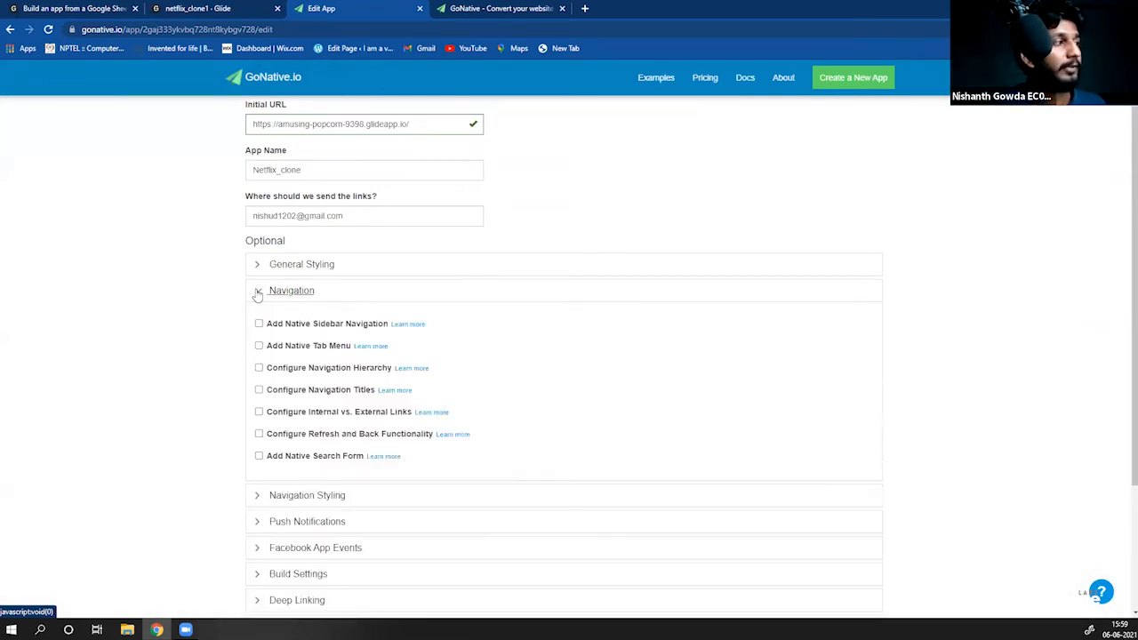
click(258, 296)
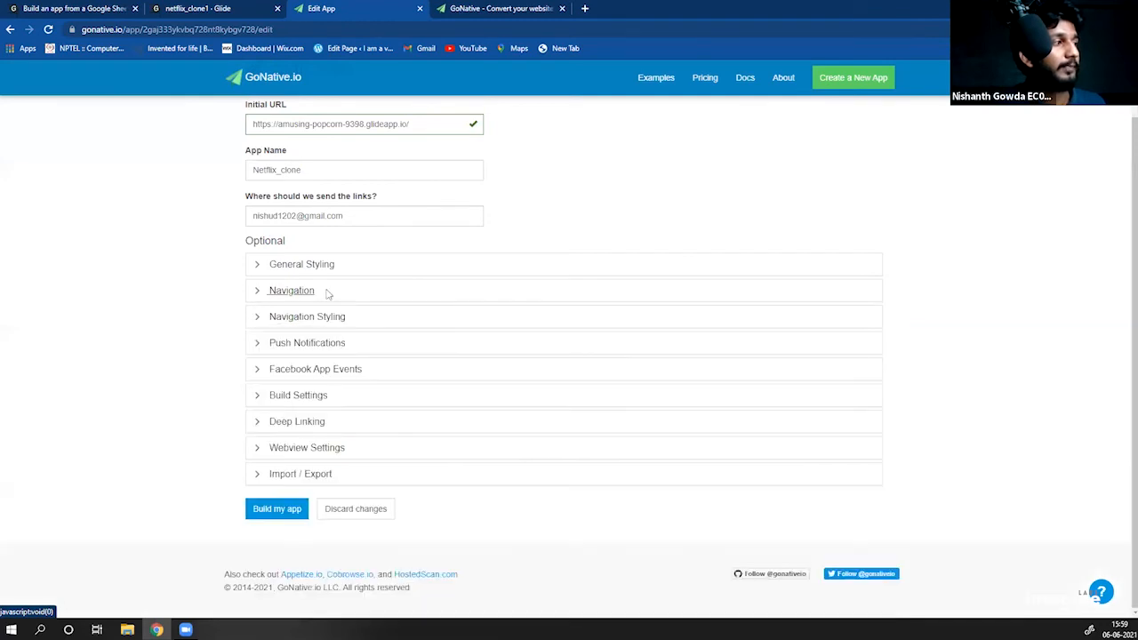
click(258, 298)
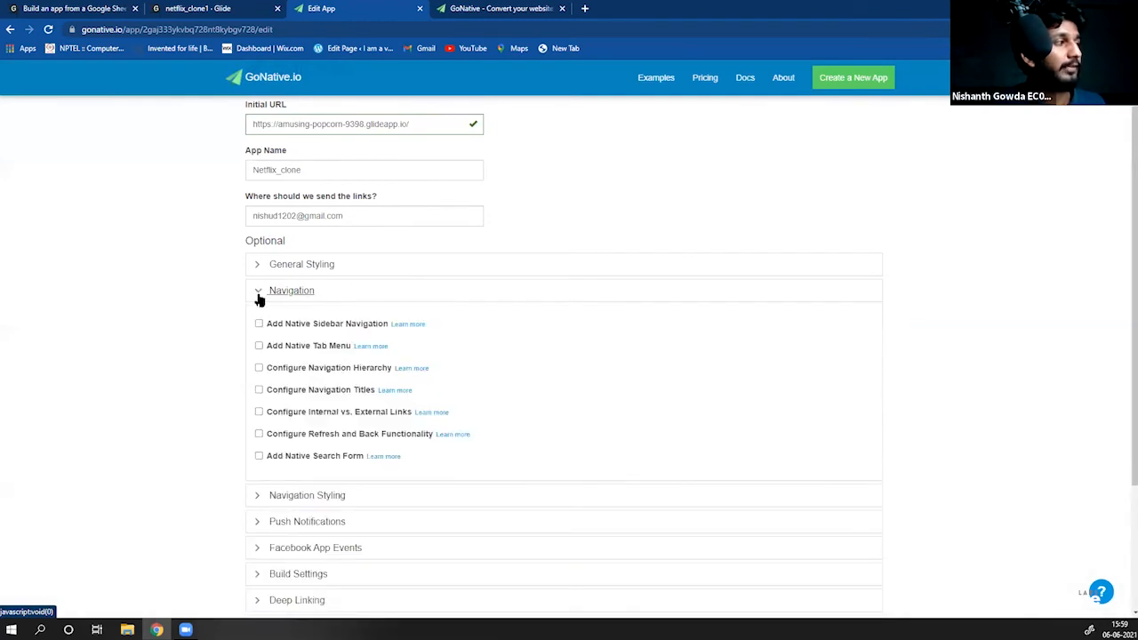
click(258, 298)
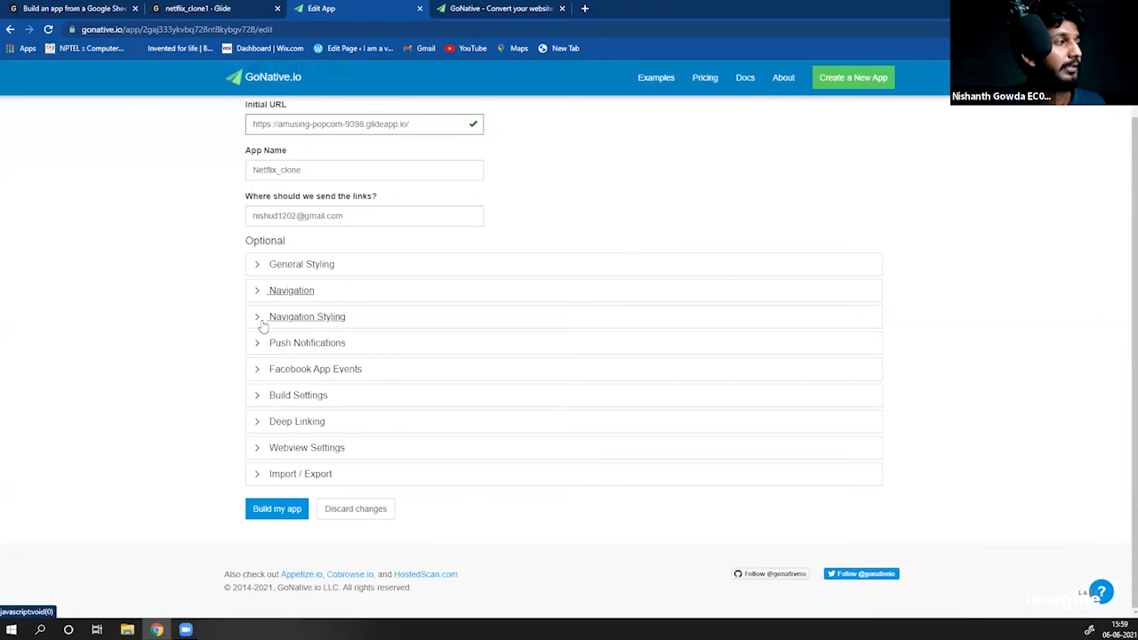
Step: Expand the Navigation Styling section and set the iOS NavigationBar title color to black (000000)
click(257, 320)
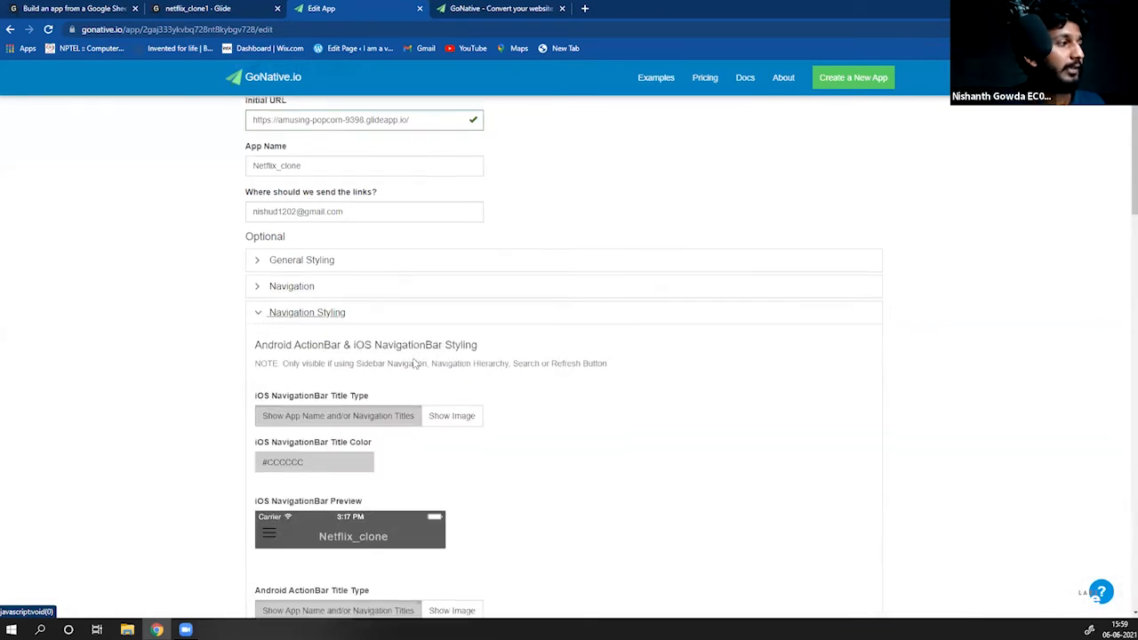
scroll(415, 365, down, 1)
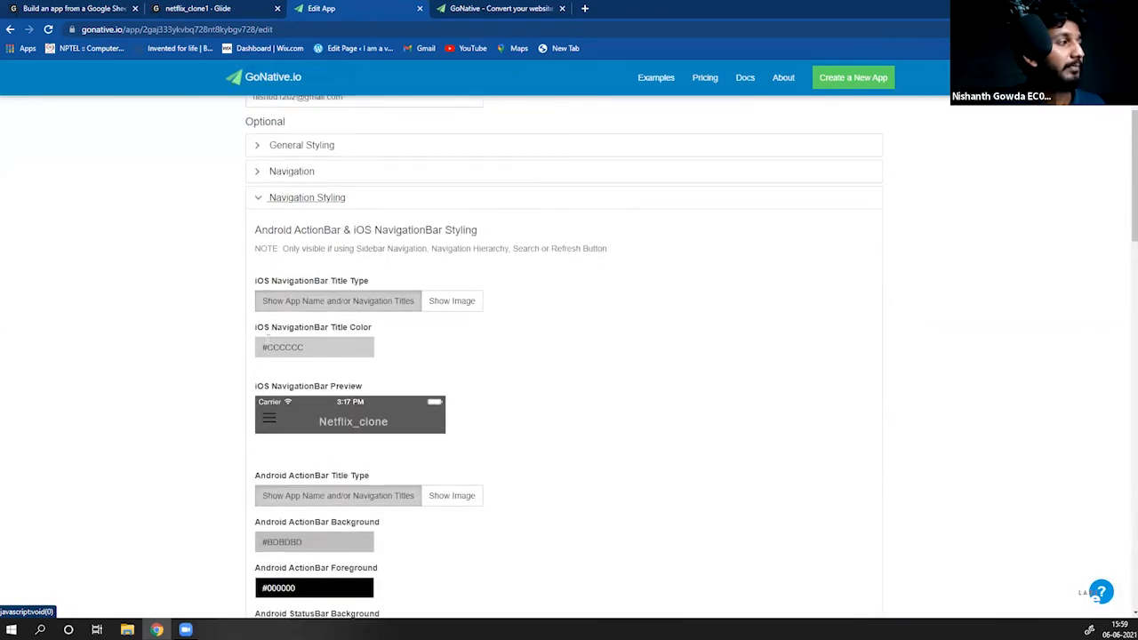
scroll(374, 410, down, 1)
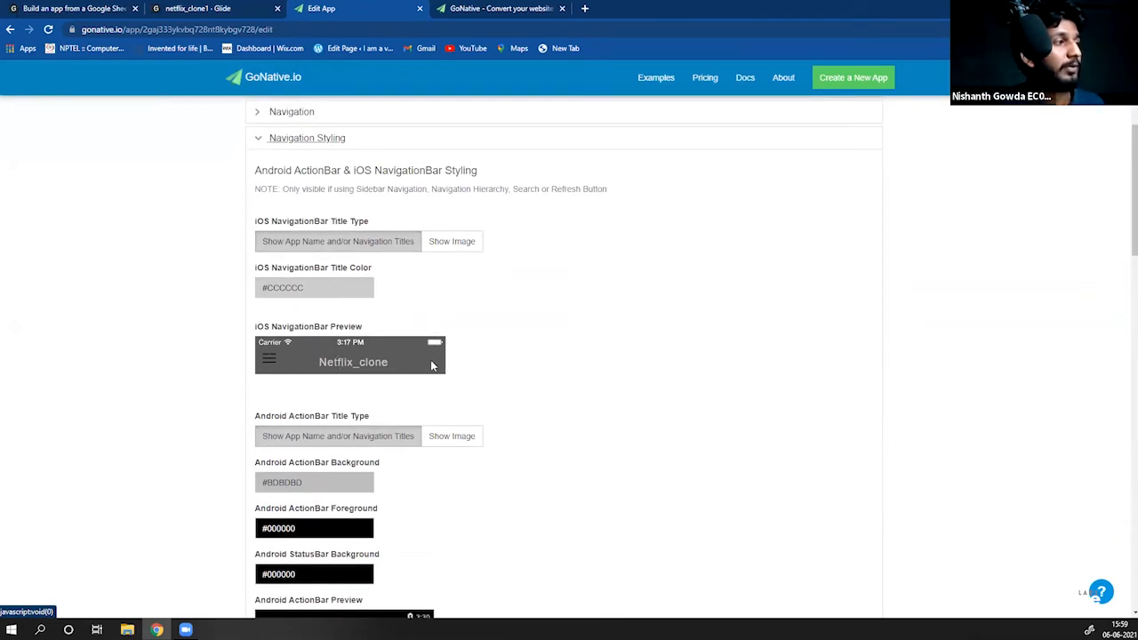
click(338, 287)
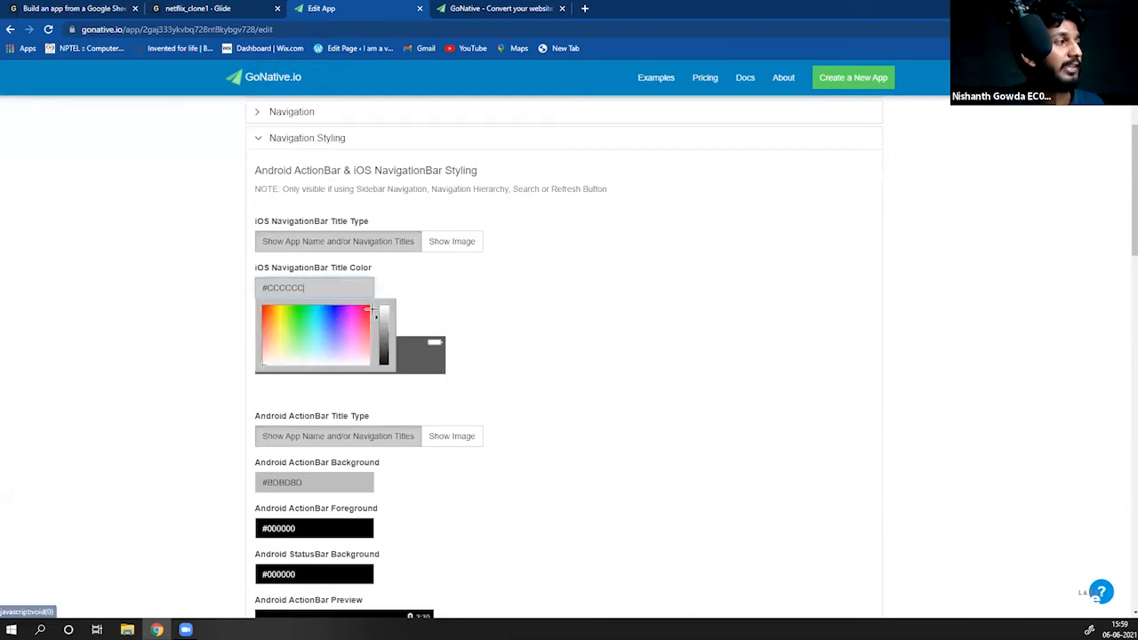
drag(386, 356, 387, 375)
click(521, 357)
Step: Collapse Navigation Styling and recheck the optional Navigation settings, leaving both sections collapsed
scroll(369, 323, up, 1)
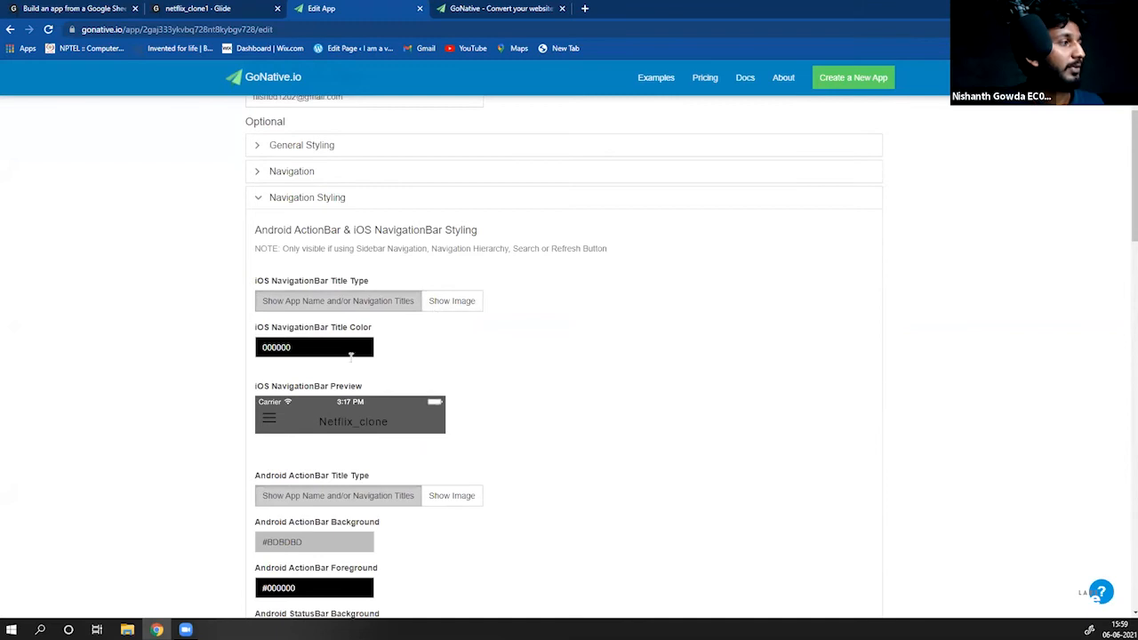
scroll(362, 368, up, 1)
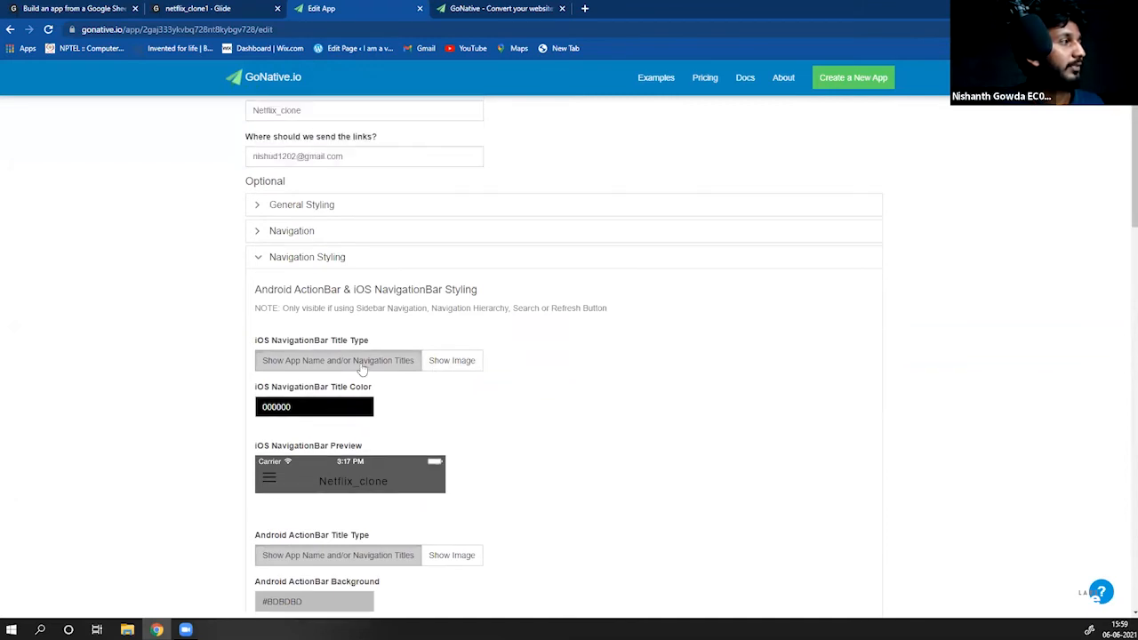
click(258, 264)
click(258, 322)
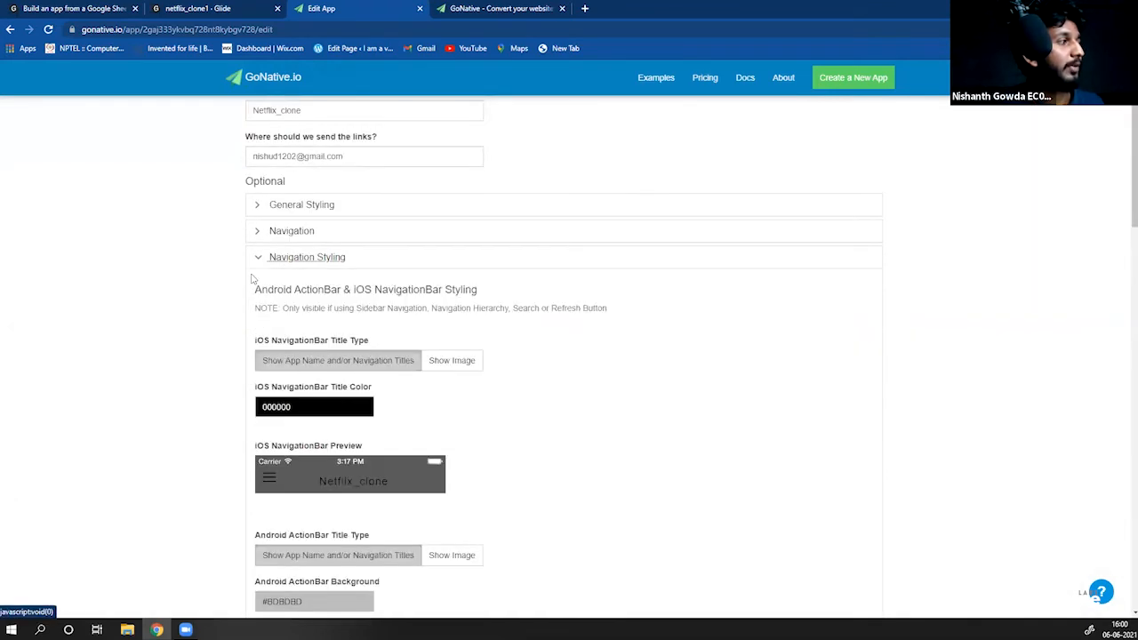
click(257, 264)
click(257, 293)
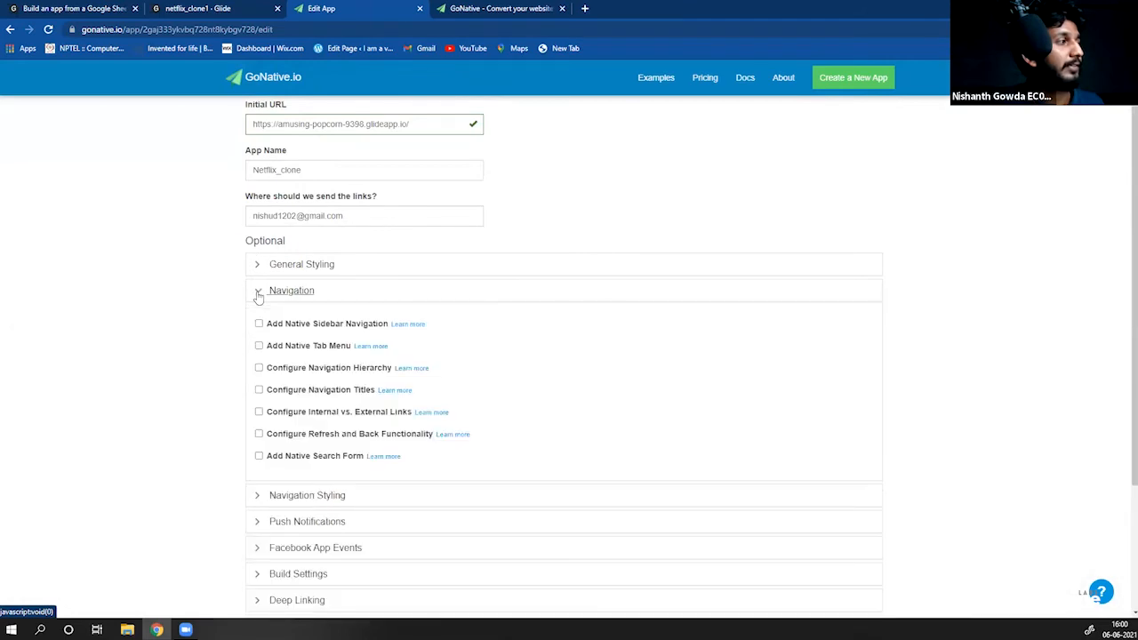
click(257, 292)
Step: Set the Android ActionBar background to black (000000) in the Navigation Styling section
click(258, 318)
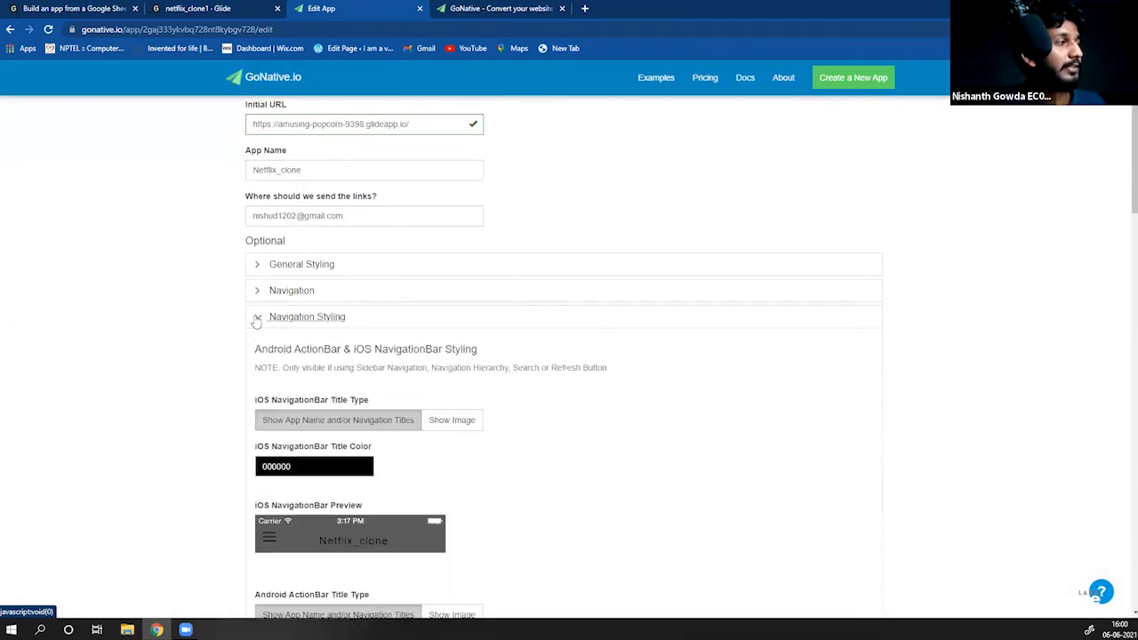
scroll(383, 395, down, 4)
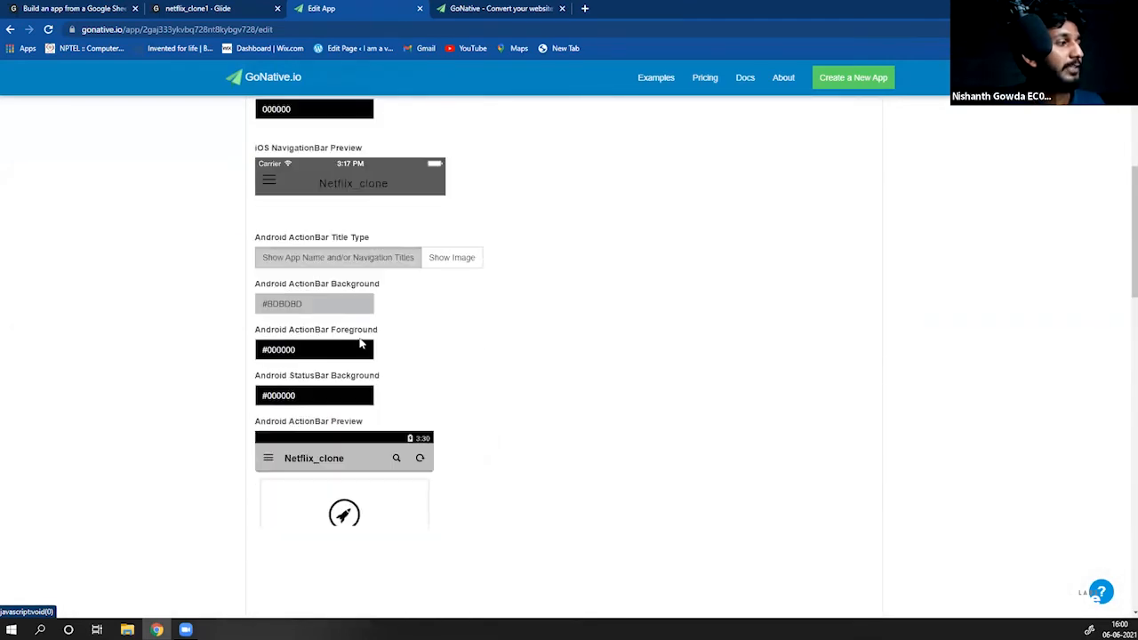
click(347, 306)
drag(388, 367, 388, 389)
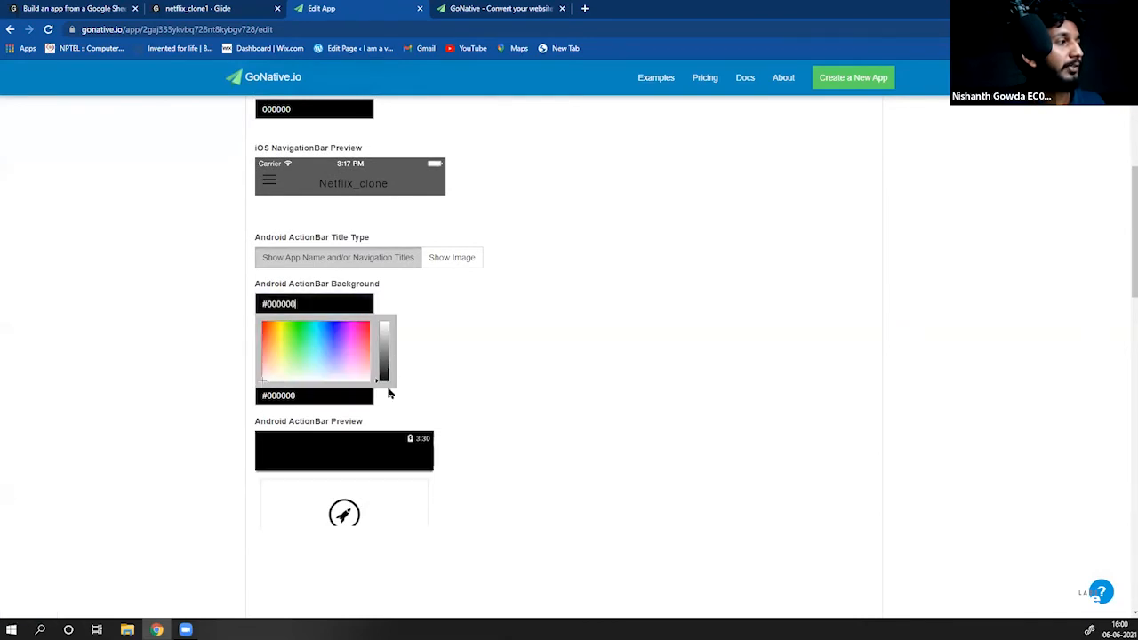
click(473, 360)
Step: Upload the "netflixlogo.0.0 (1)" JPG from Downloads as the iOS sidebar image
scroll(473, 361, down, 4)
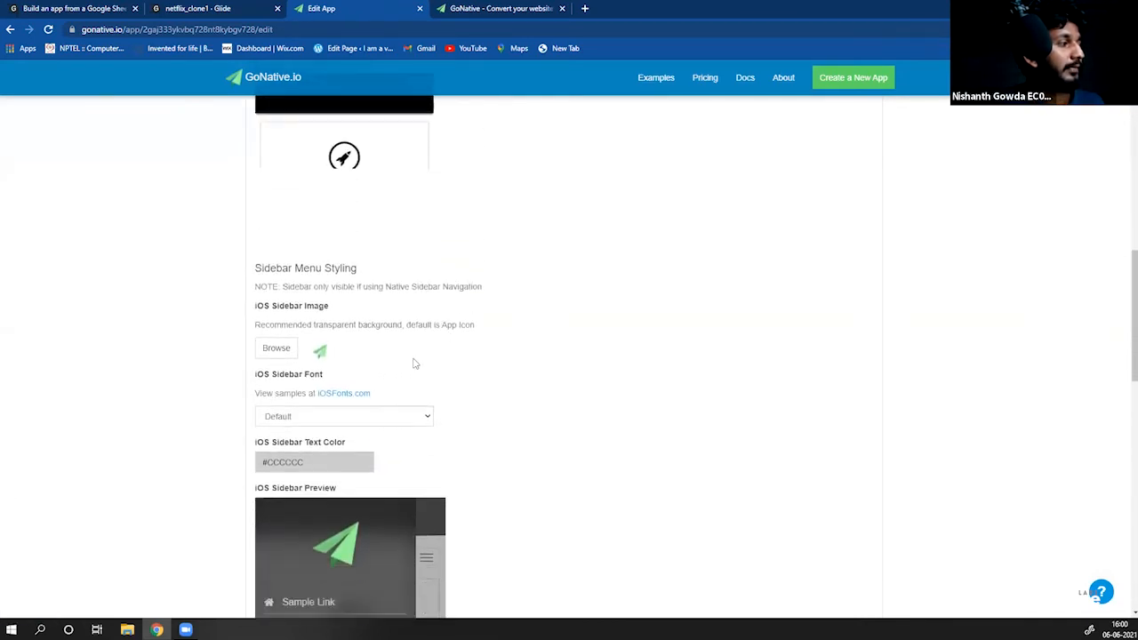
click(276, 349)
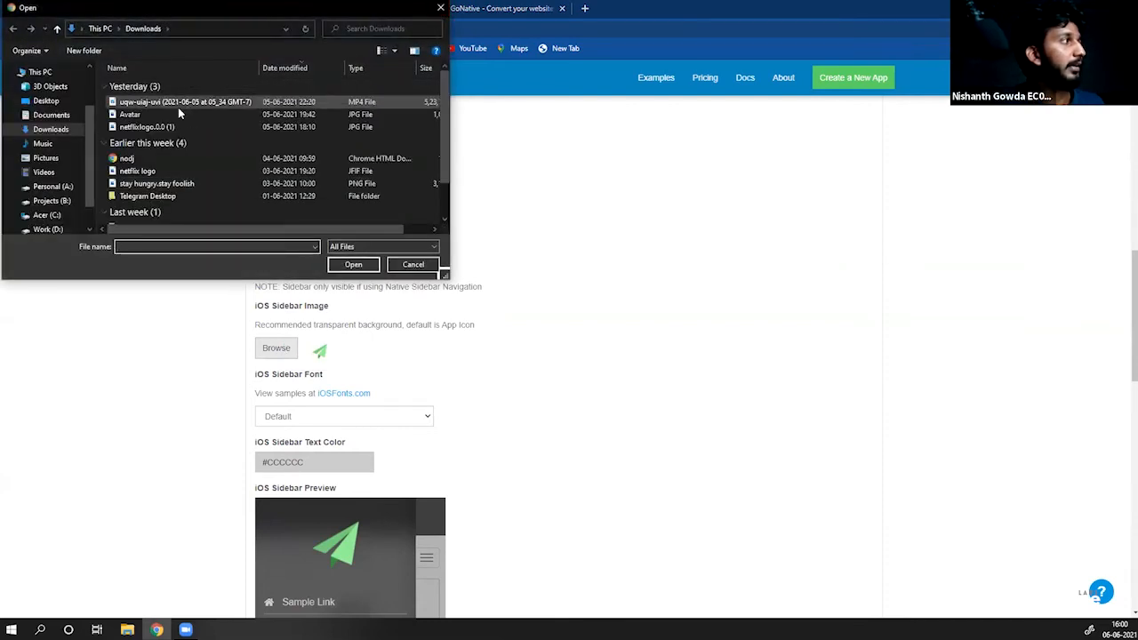
click(199, 127)
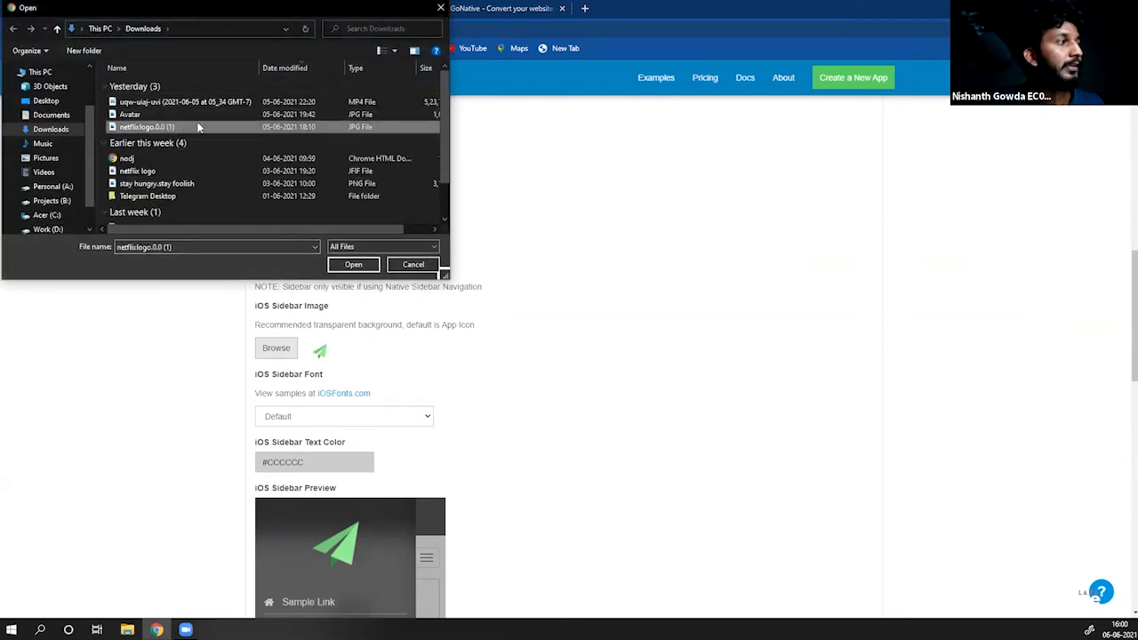
click(353, 266)
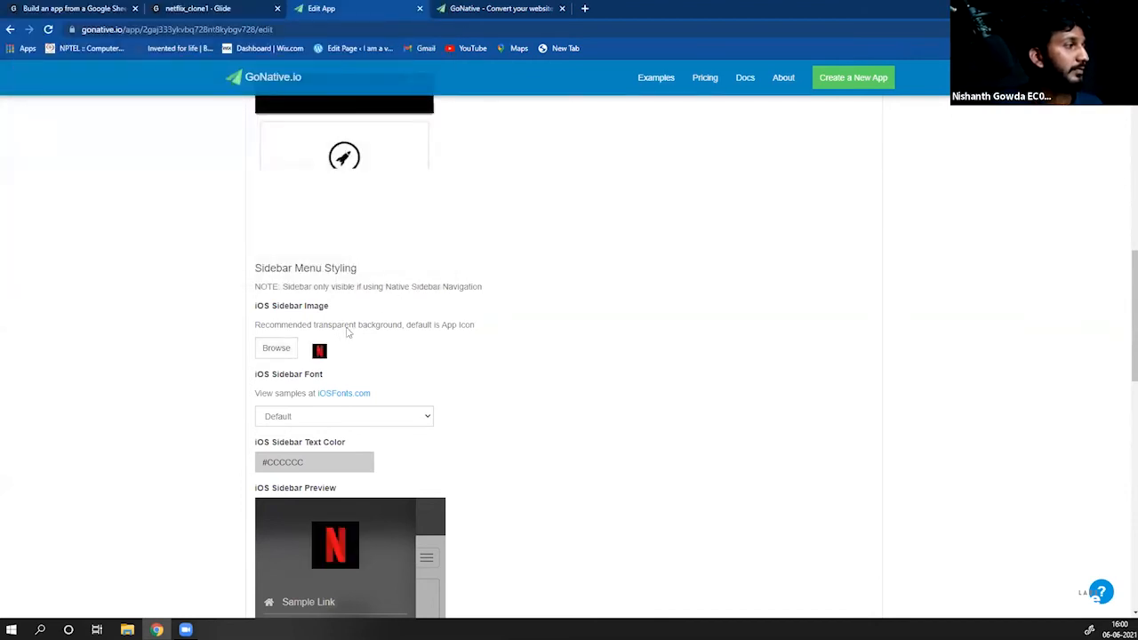
Step: Set the iOS sidebar text color to black (000000)
scroll(418, 351, down, 2)
scroll(427, 395, up, 1)
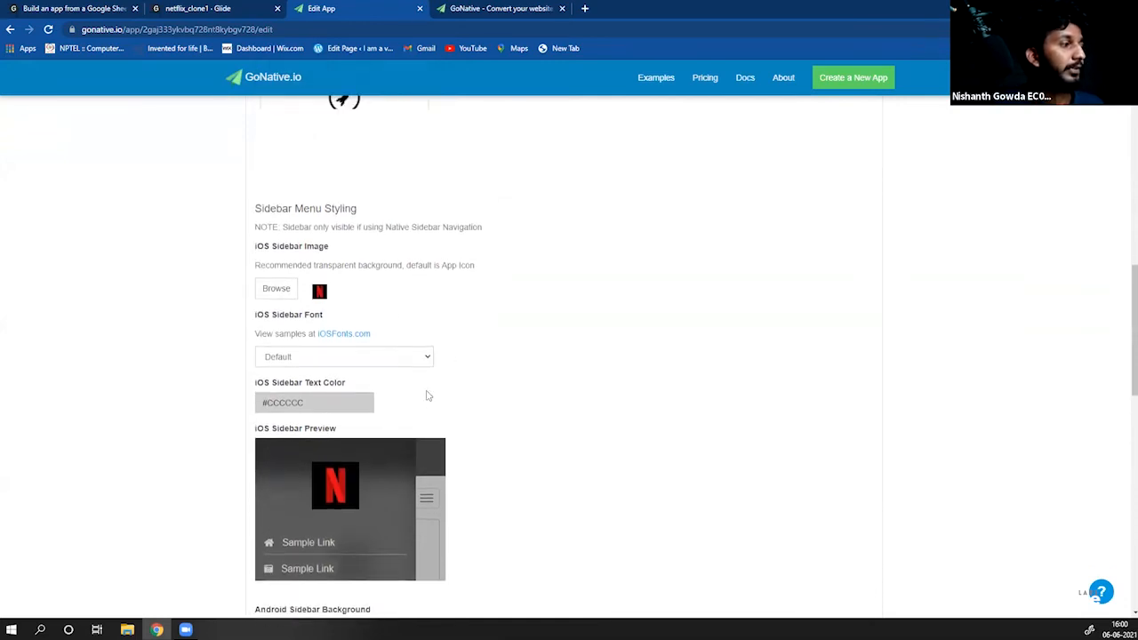
click(343, 404)
drag(385, 466, 386, 483)
click(534, 409)
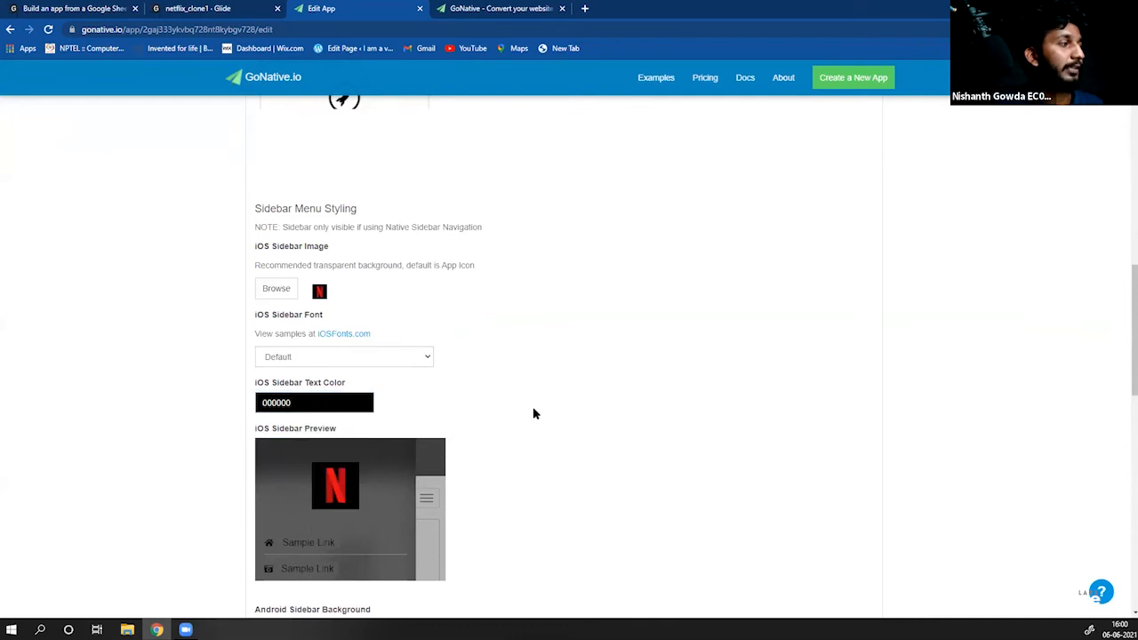
Step: Set the Android sidebar background to black (000000)
scroll(473, 390, down, 1)
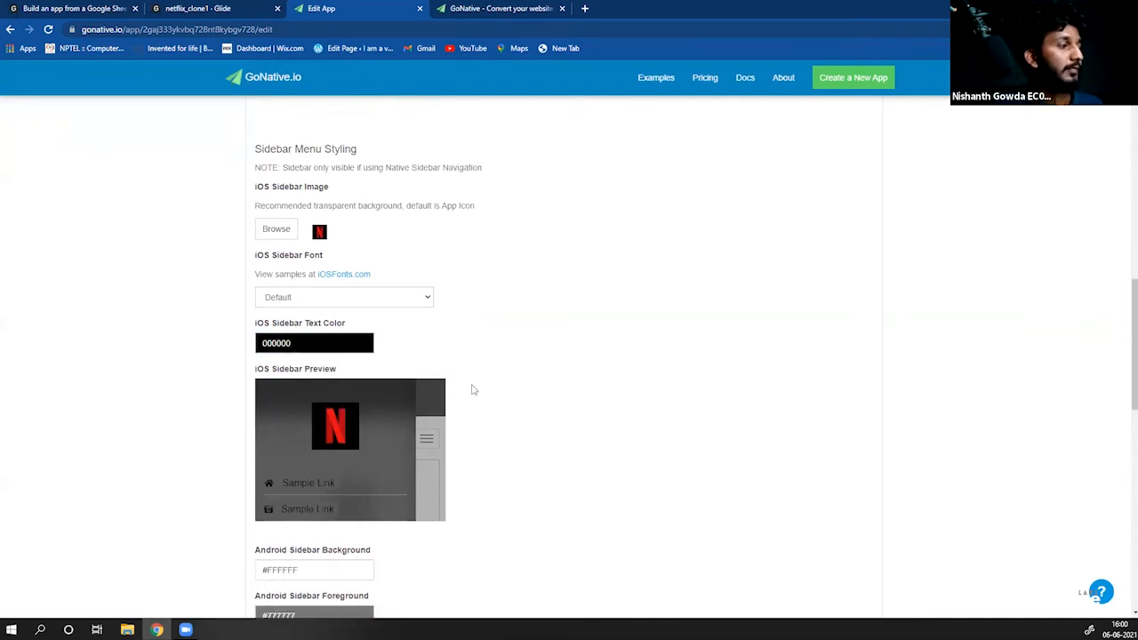
scroll(472, 389, down, 2)
click(356, 452)
drag(385, 500, 387, 540)
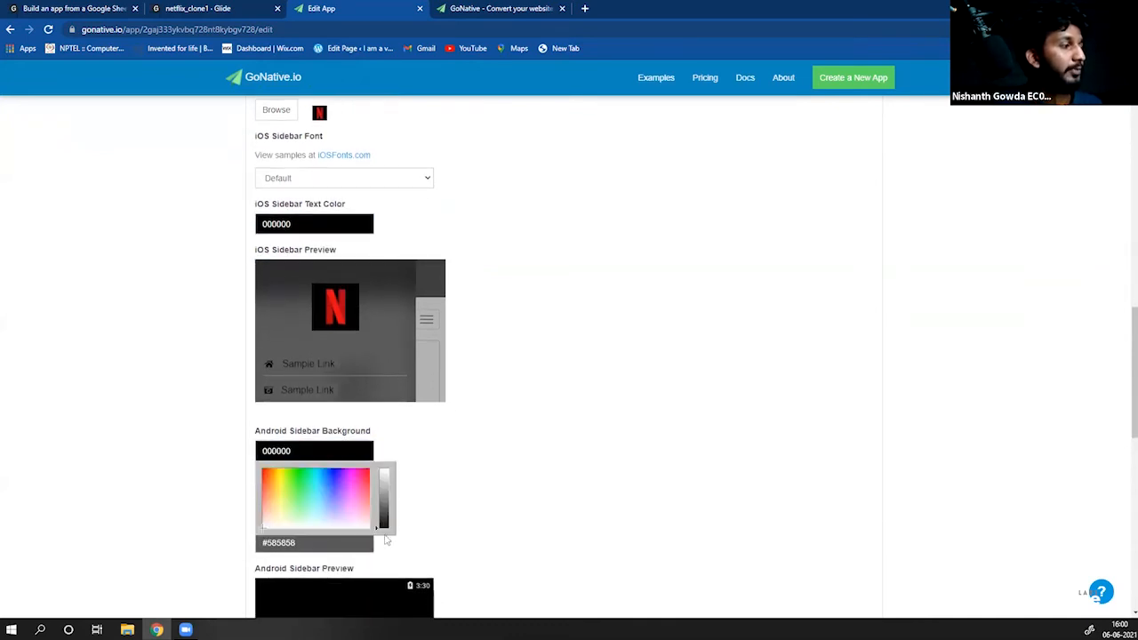
click(455, 503)
Step: Try black (000000) as the Android sidebar foreground color
scroll(394, 483, down, 1)
click(353, 435)
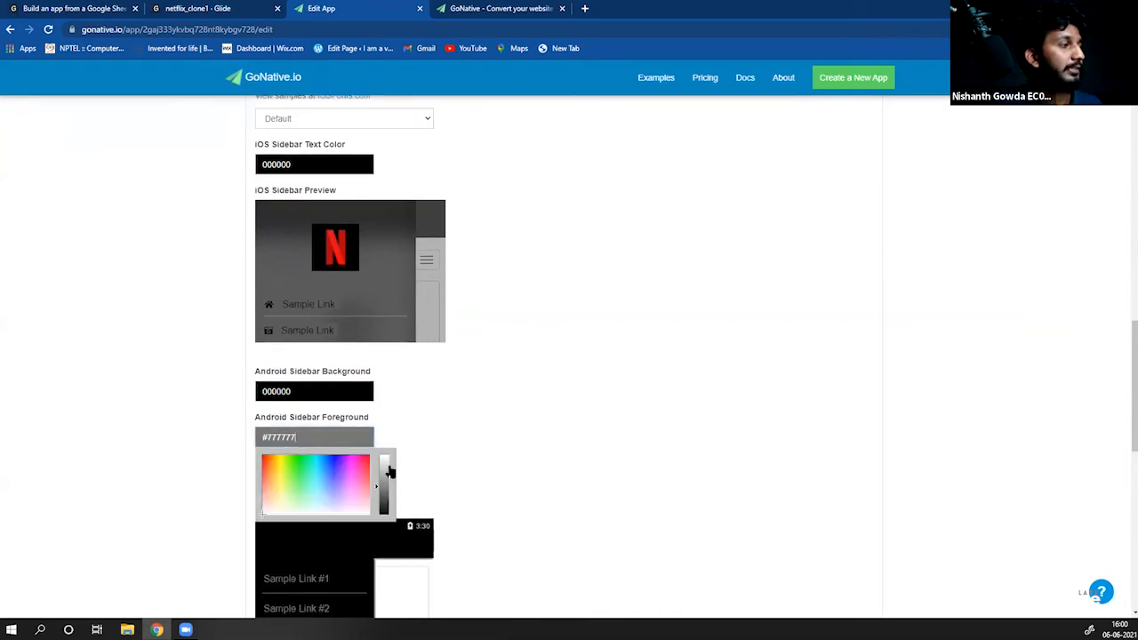
drag(389, 471, 387, 520)
click(439, 488)
Step: Set the Android sidebar foreground to white (FFFFFF)
scroll(379, 443, down, 1)
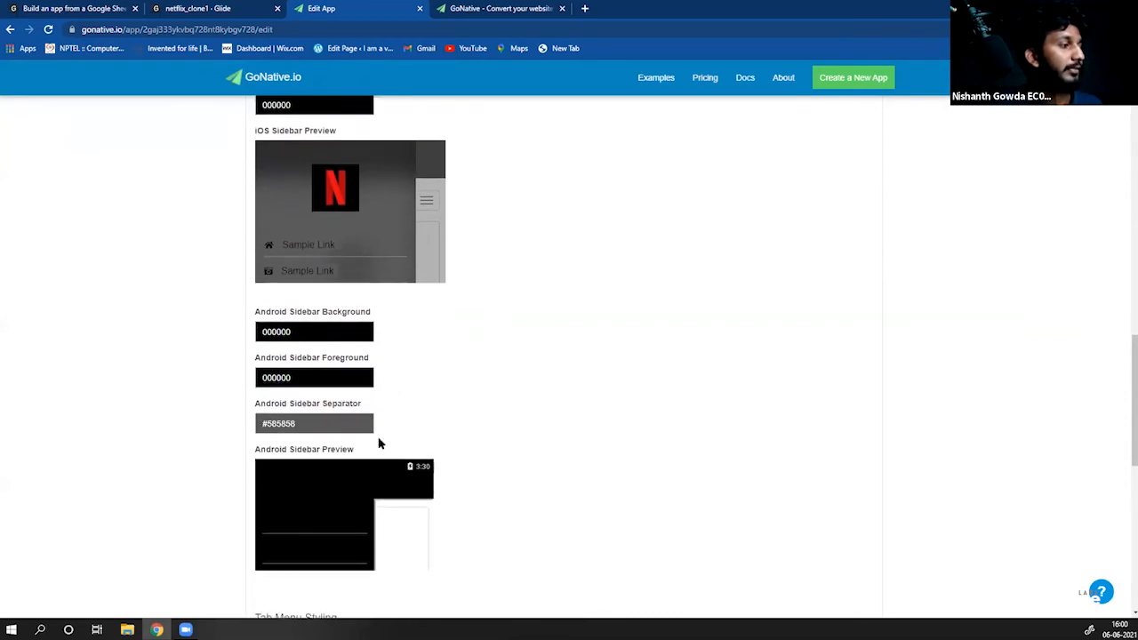
scroll(379, 443, down, 1)
click(340, 313)
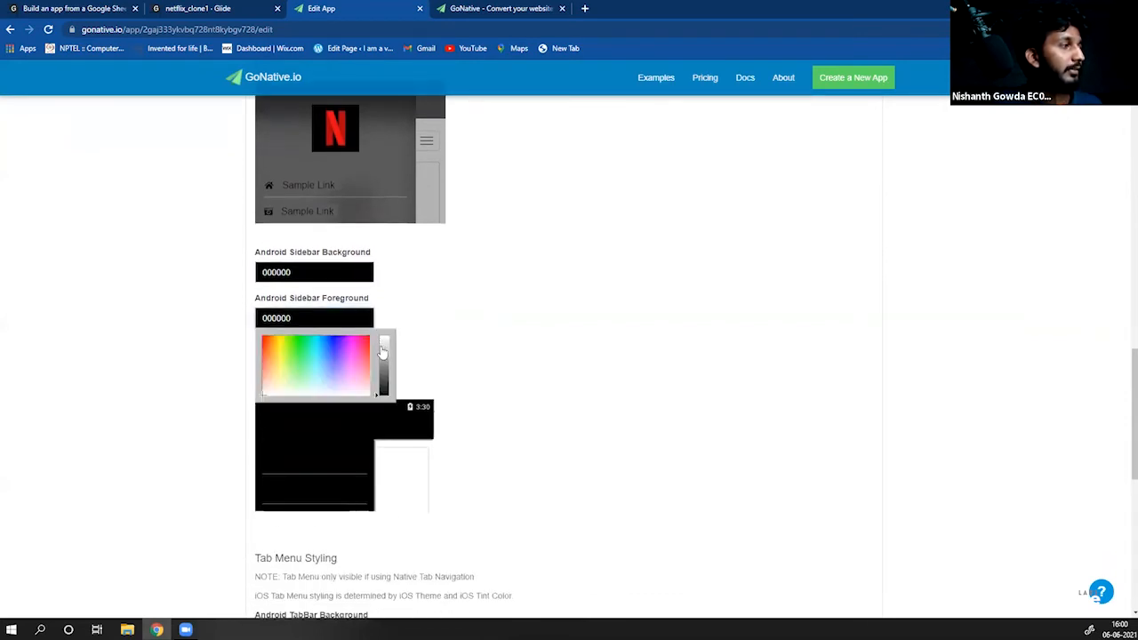
drag(382, 349, 396, 320)
click(425, 315)
Step: Try white (FFFFFF) as the Android sidebar separator color
click(329, 360)
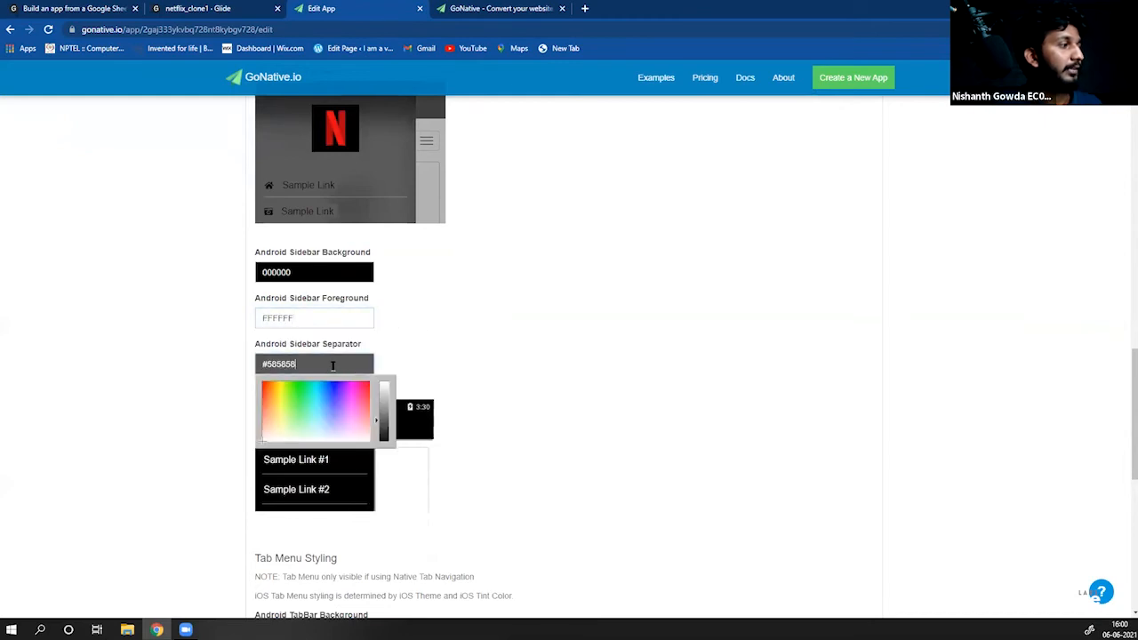
drag(386, 402, 396, 366)
click(415, 351)
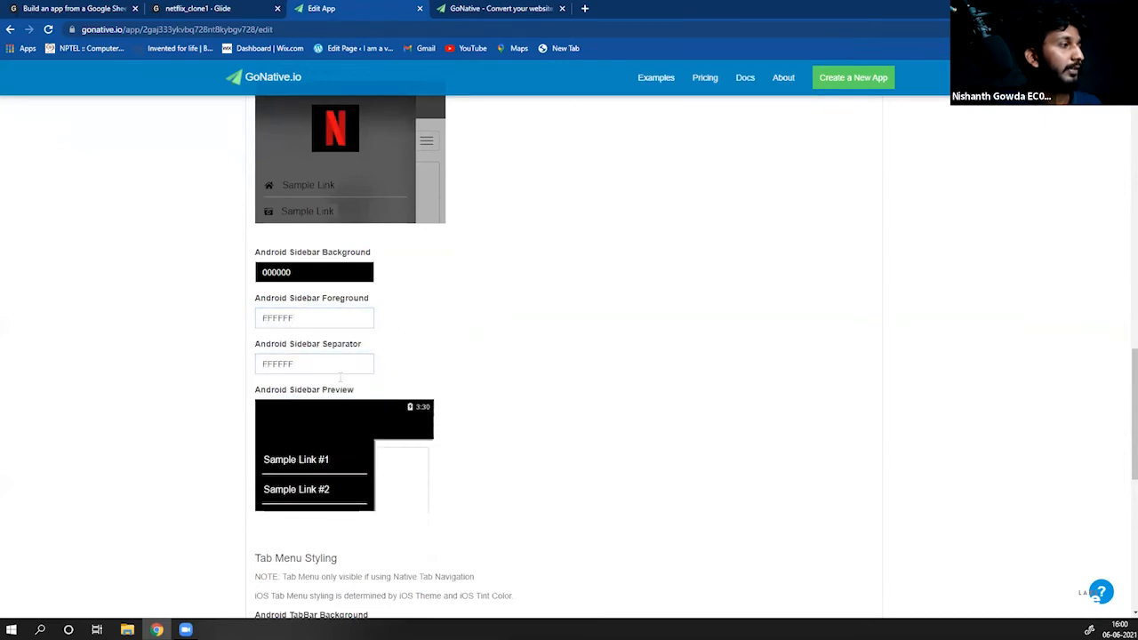
Step: Set the Android sidebar separator to dark gray (333333) and reapply black (000000) to the sidebar background
click(331, 362)
mouse_move(383, 430)
mouse_down()
mouse_move(382, 442)
mouse_move(383, 429)
mouse_up()
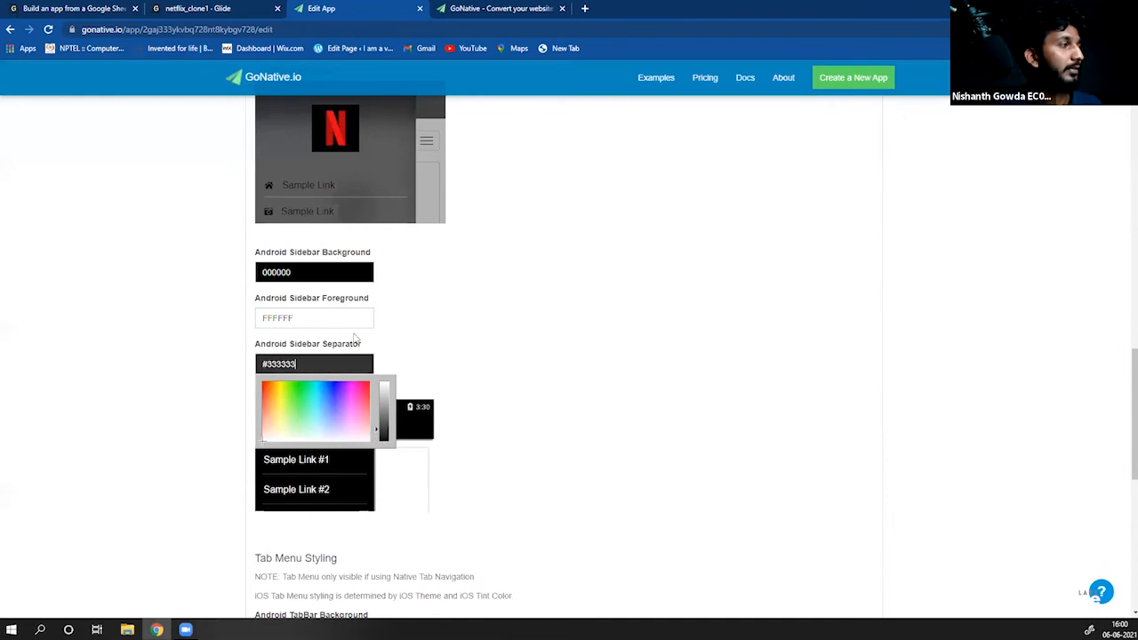
click(326, 269)
drag(383, 310, 391, 374)
click(461, 343)
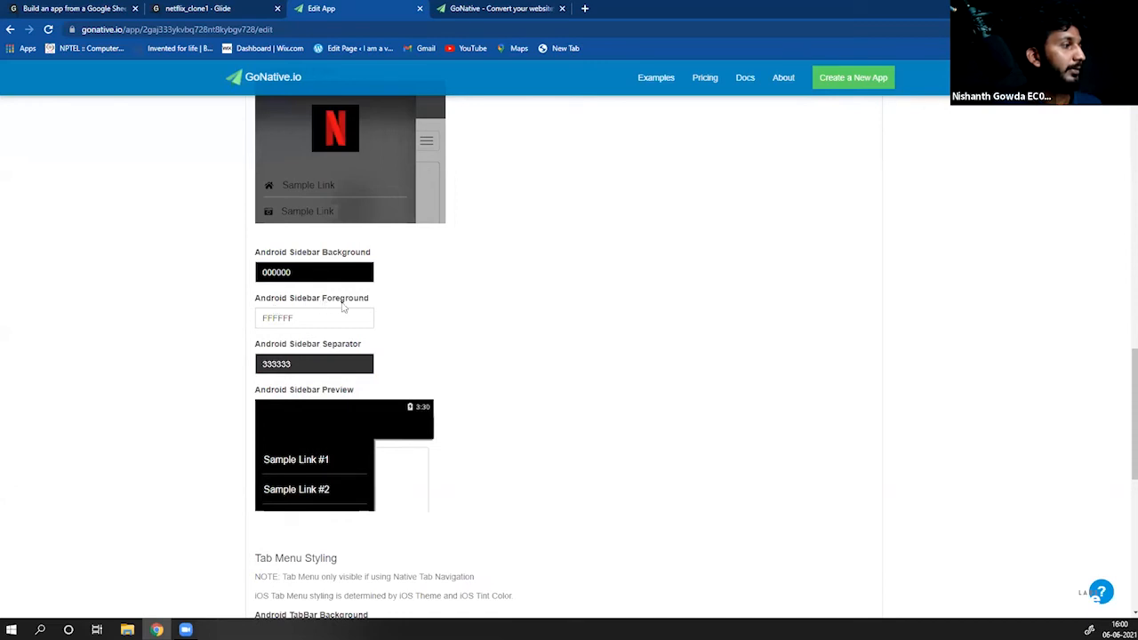
Step: Review the iOS and Android sidebar colors and previews, and collapse the Navigation Styling section
scroll(364, 309, up, 2)
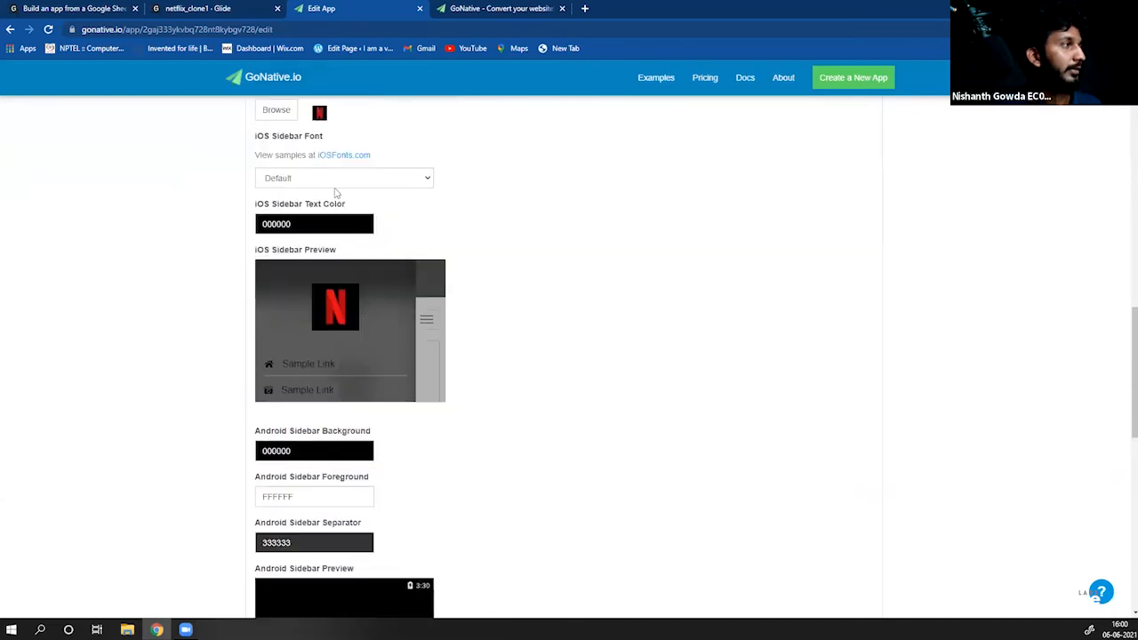
scroll(347, 264, down, 2)
scroll(372, 267, down, 1)
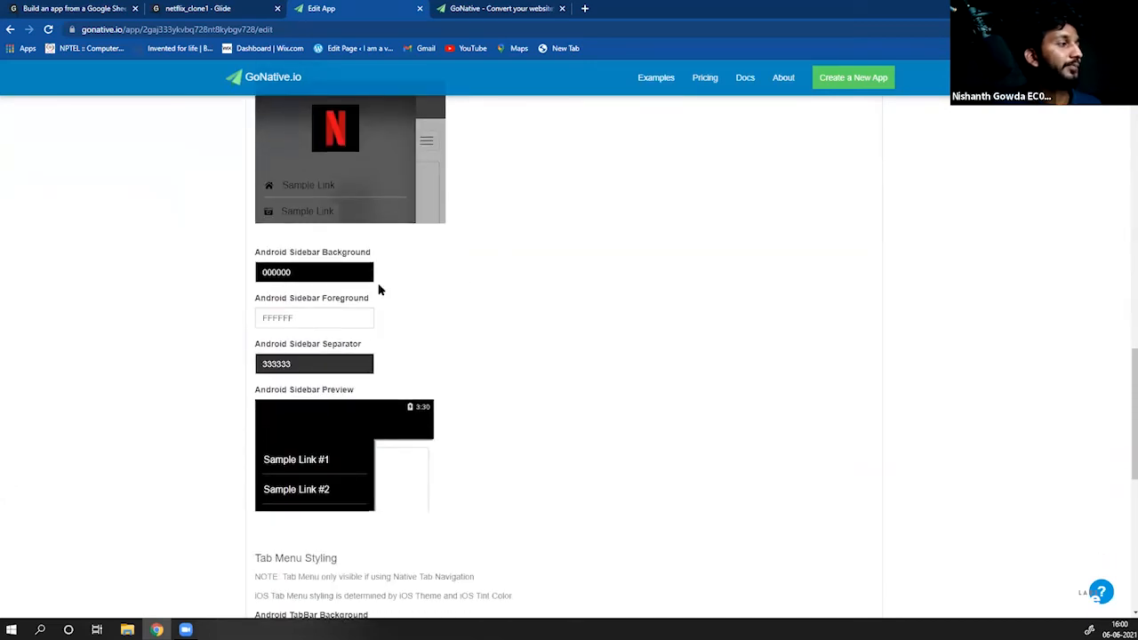
scroll(387, 289, down, 1)
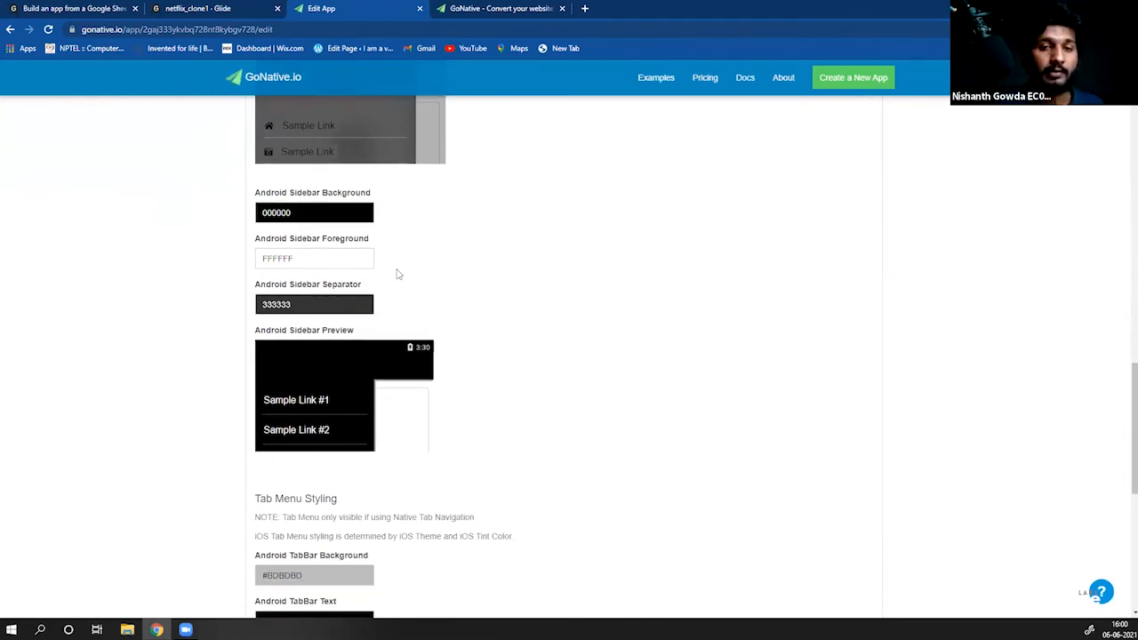
scroll(401, 273, down, 1)
scroll(405, 272, up, 5)
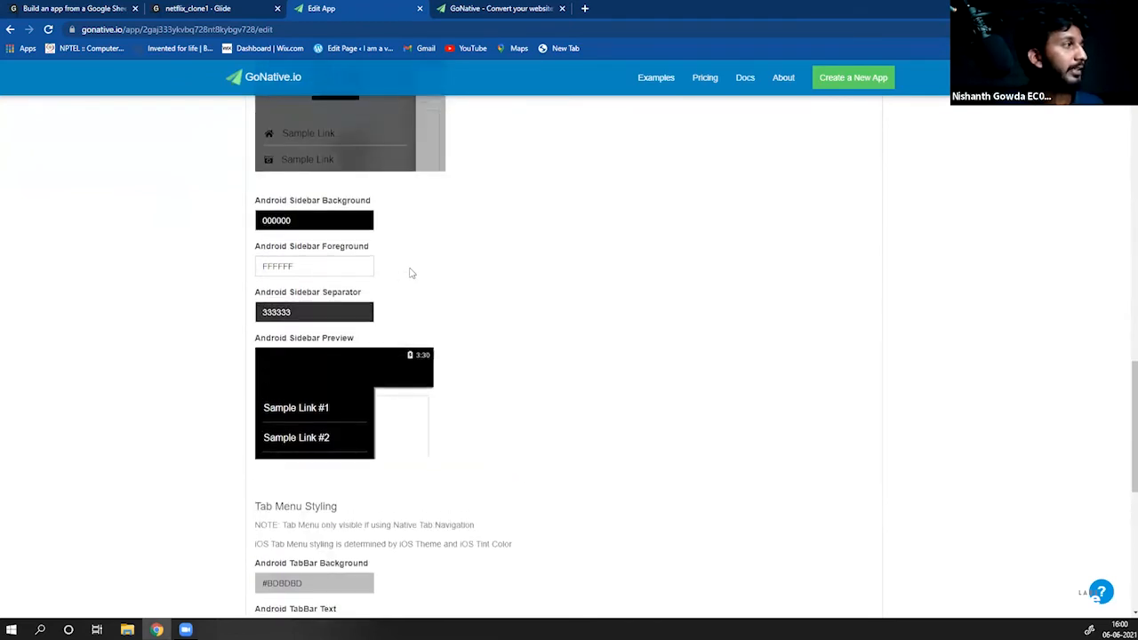
scroll(409, 272, up, 10)
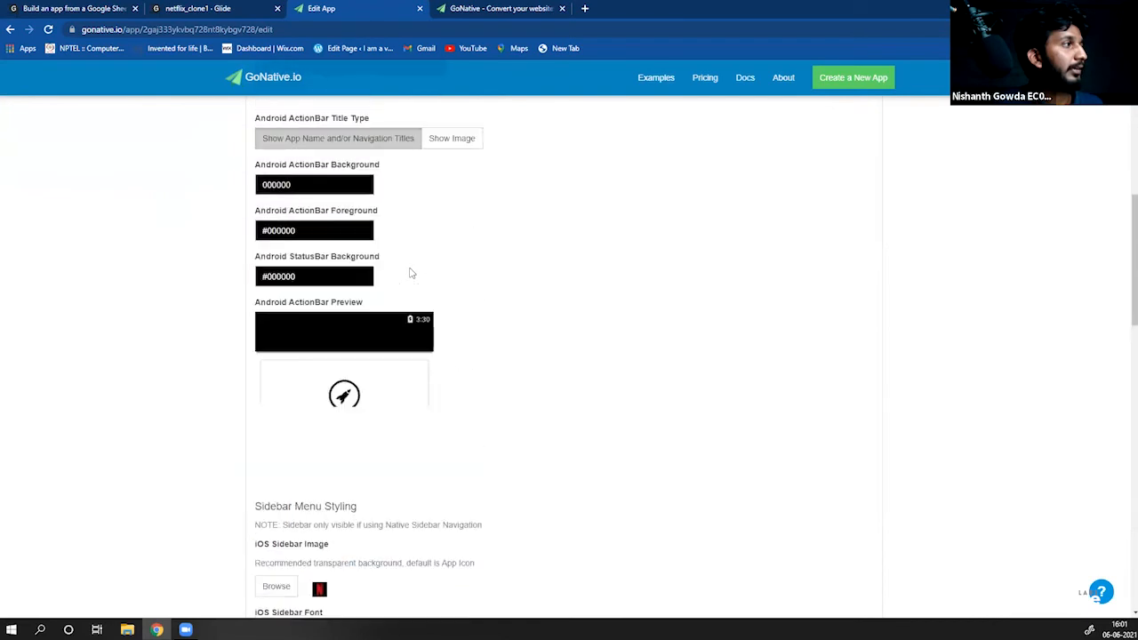
scroll(412, 273, up, 4)
click(265, 410)
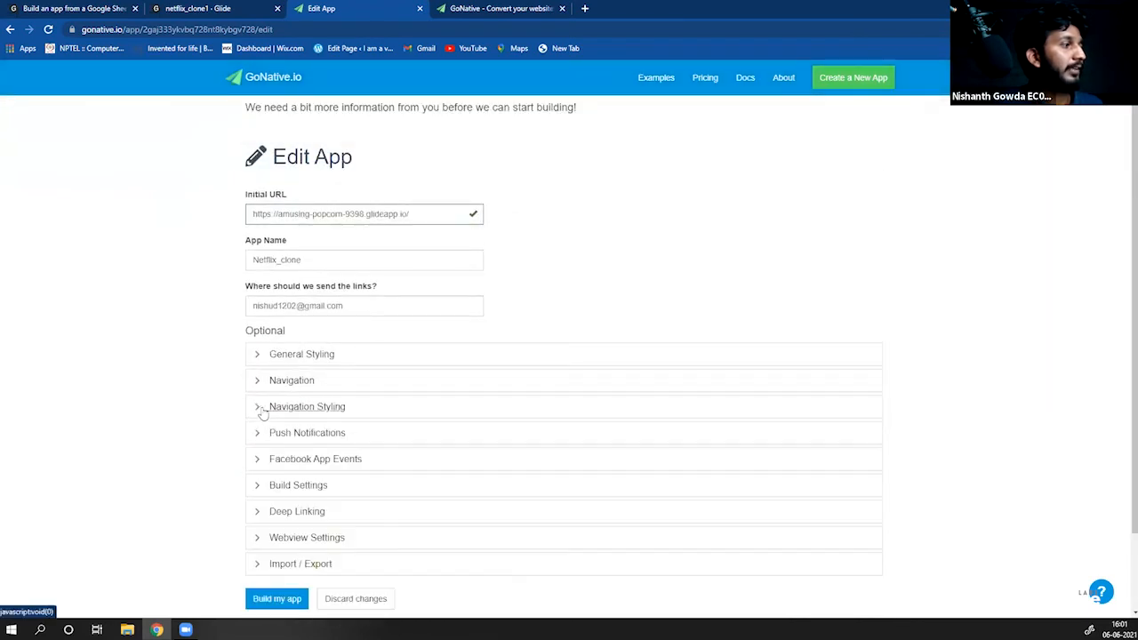
Step: Reopen the Navigation Styling section and upload the netflixlogo.0.0 (1) image from Downloads as the iOS sidebar image
click(269, 410)
scroll(406, 323, down, 2)
scroll(298, 303, down, 1)
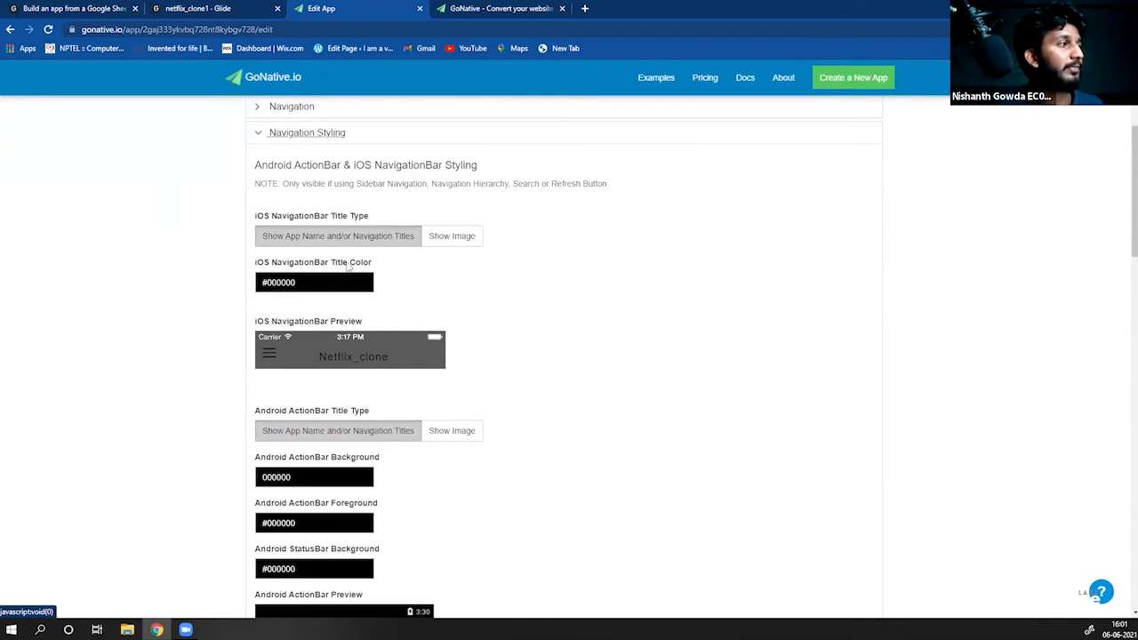
scroll(346, 283, down, 1)
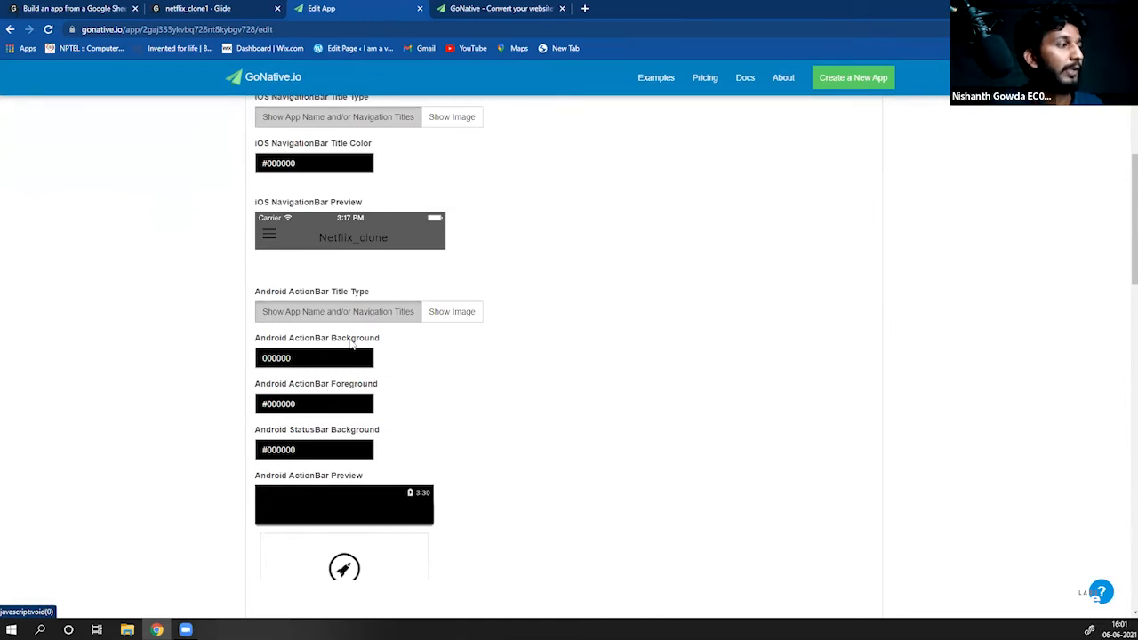
scroll(397, 427, down, 3)
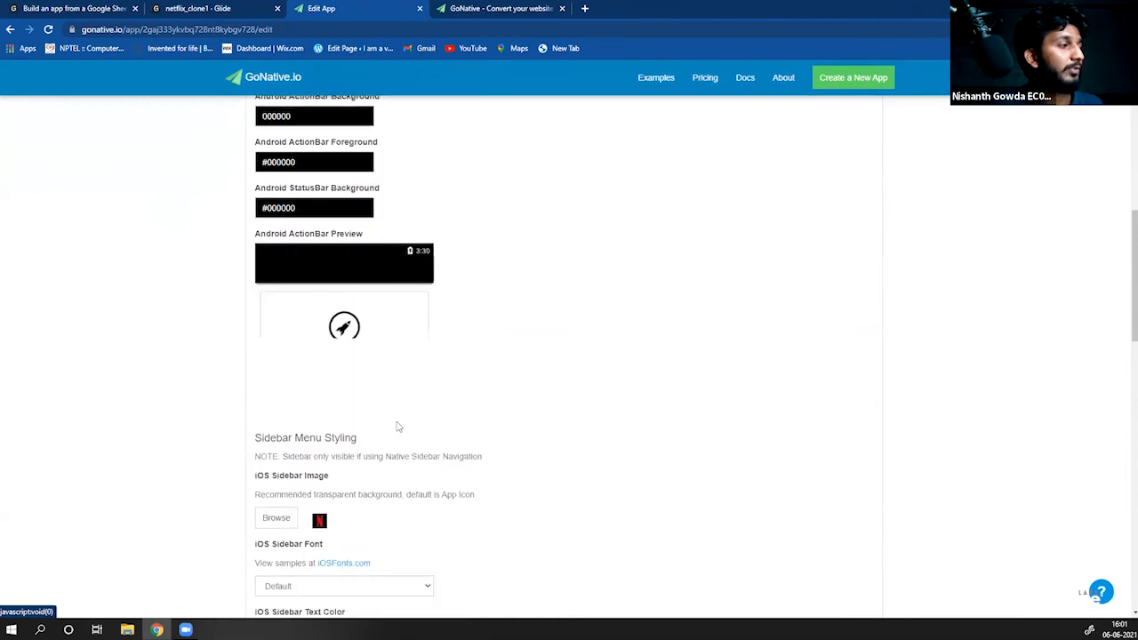
click(276, 404)
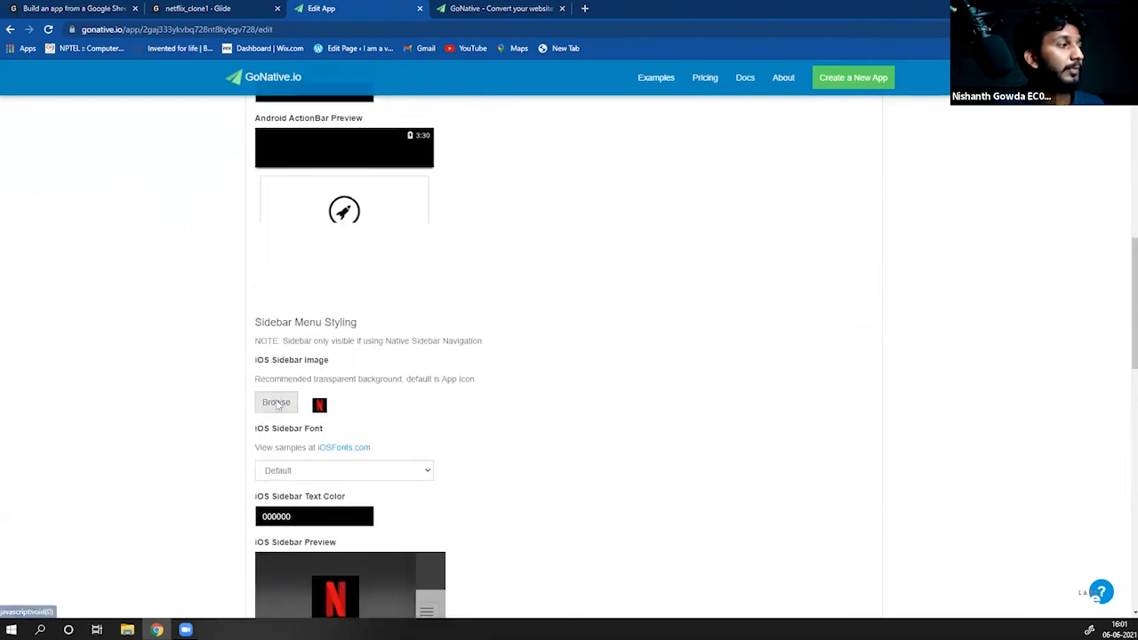
click(151, 127)
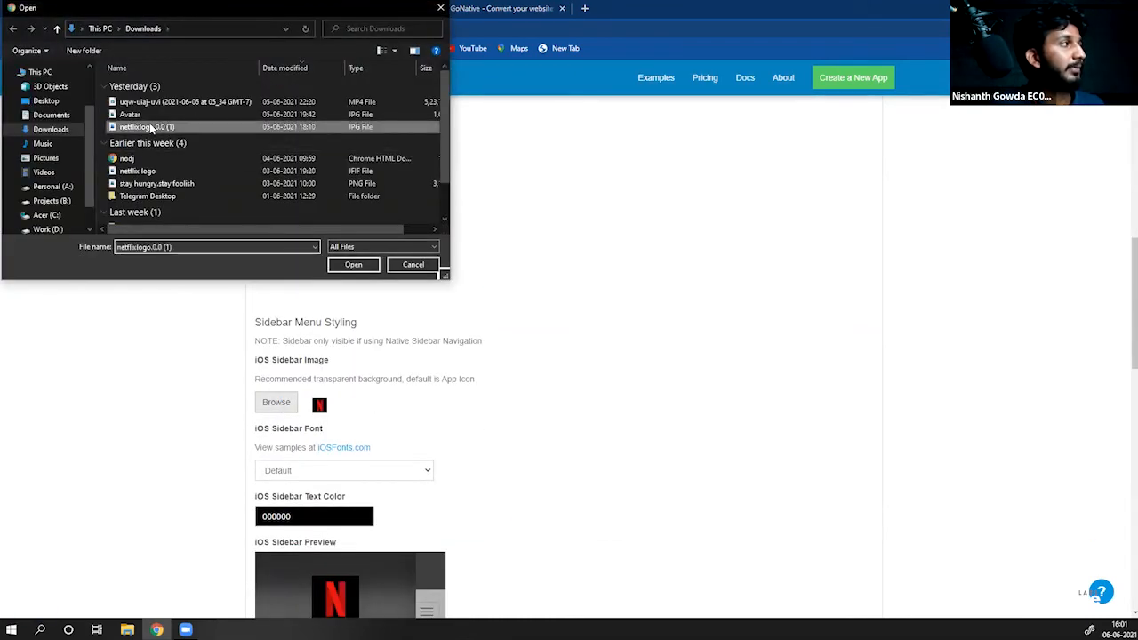
click(353, 264)
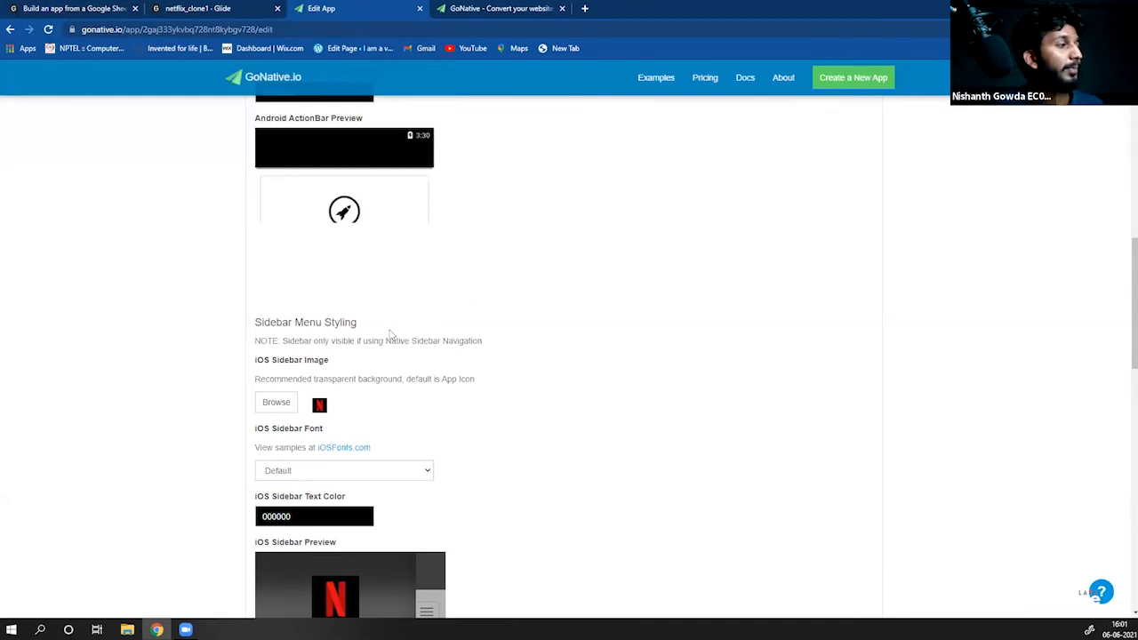
Step: Set the iOS sidebar text color to white (FFFFFF)
scroll(392, 336, down, 1)
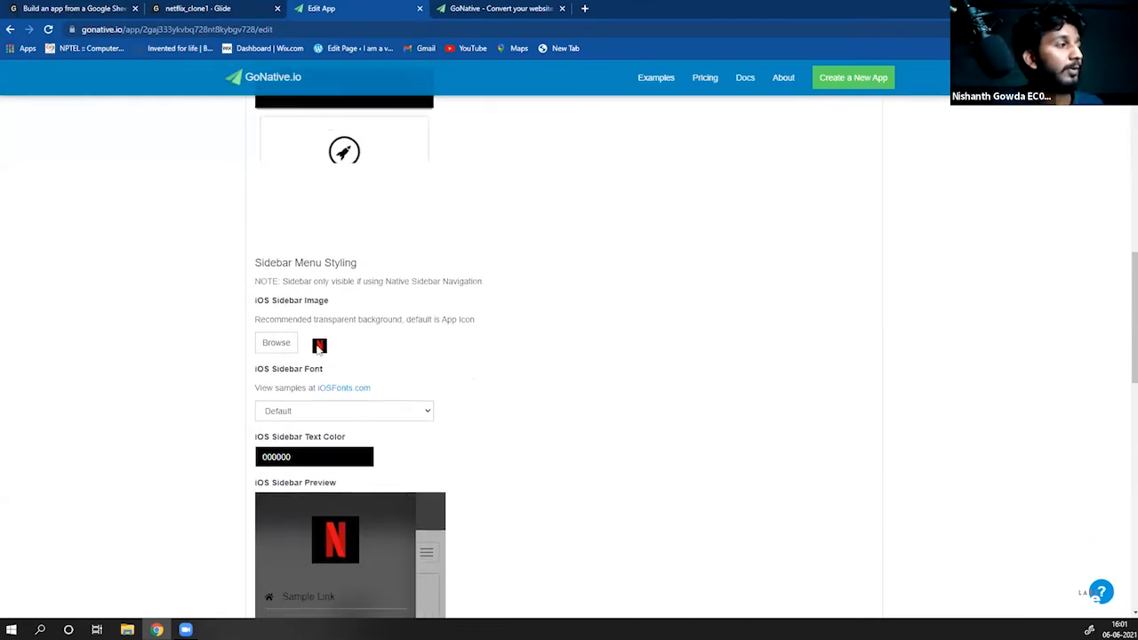
scroll(413, 337, down, 1)
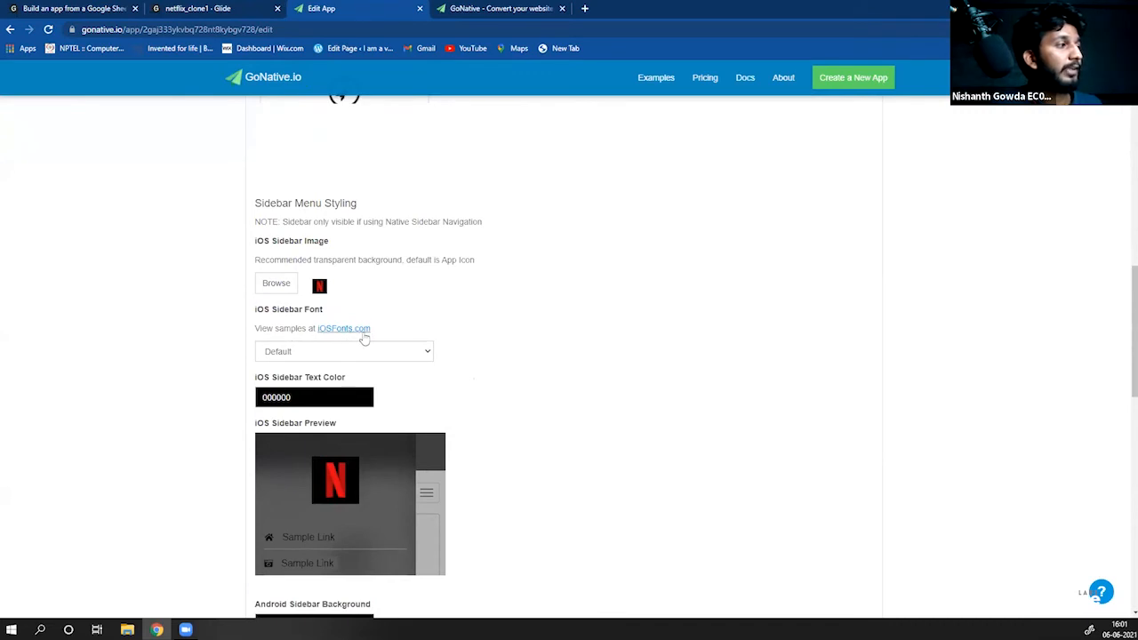
scroll(565, 335, down, 2)
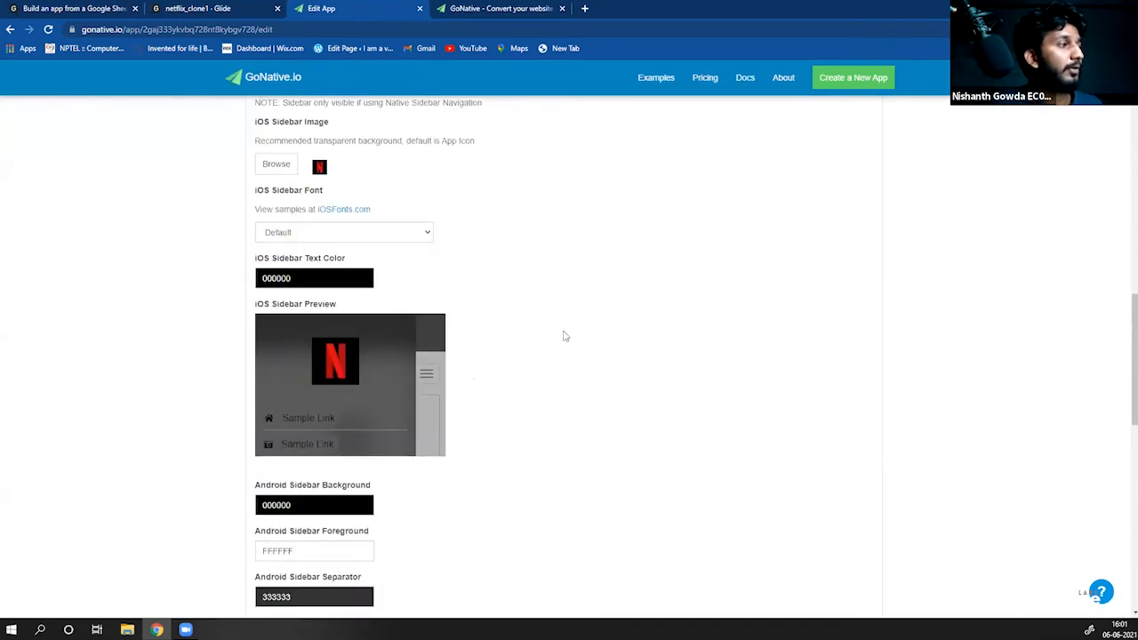
click(314, 281)
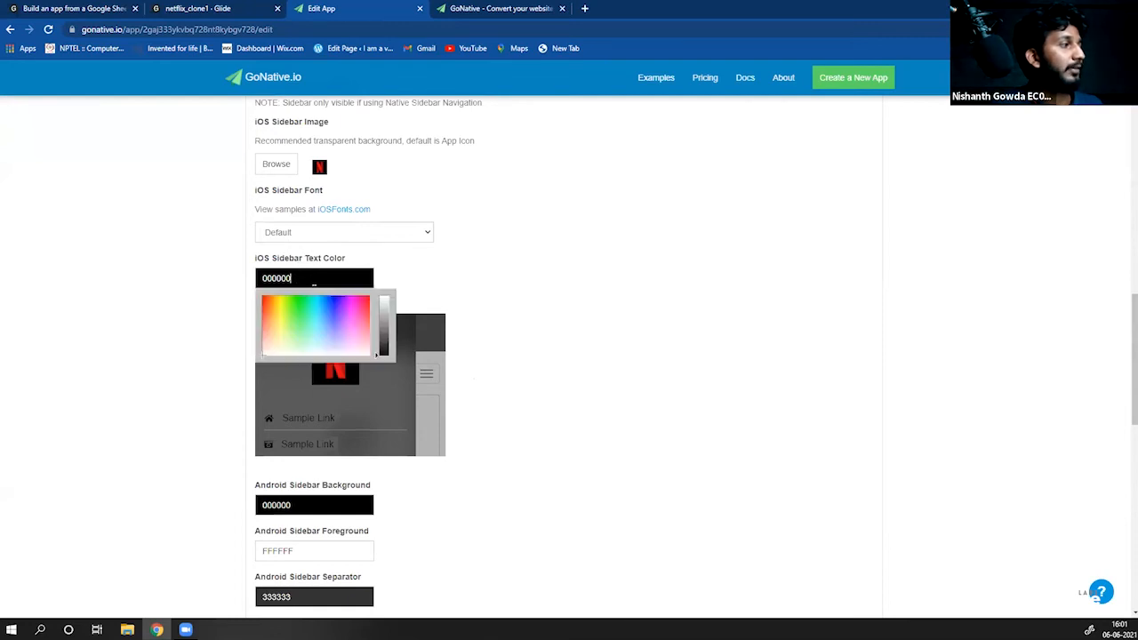
click(418, 280)
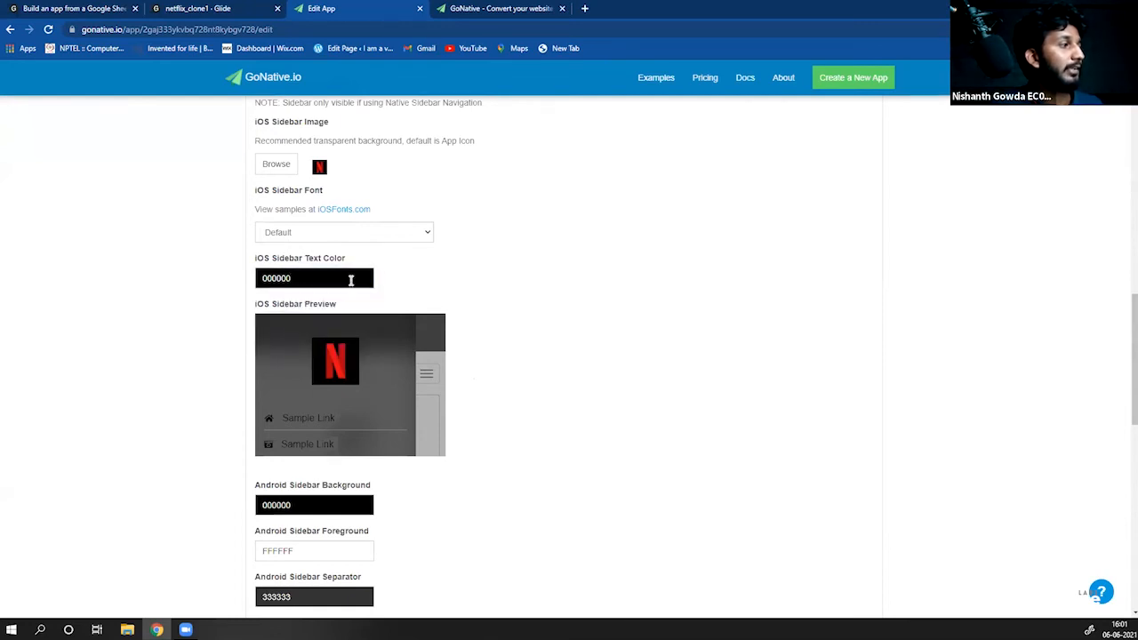
click(351, 280)
drag(384, 304, 382, 285)
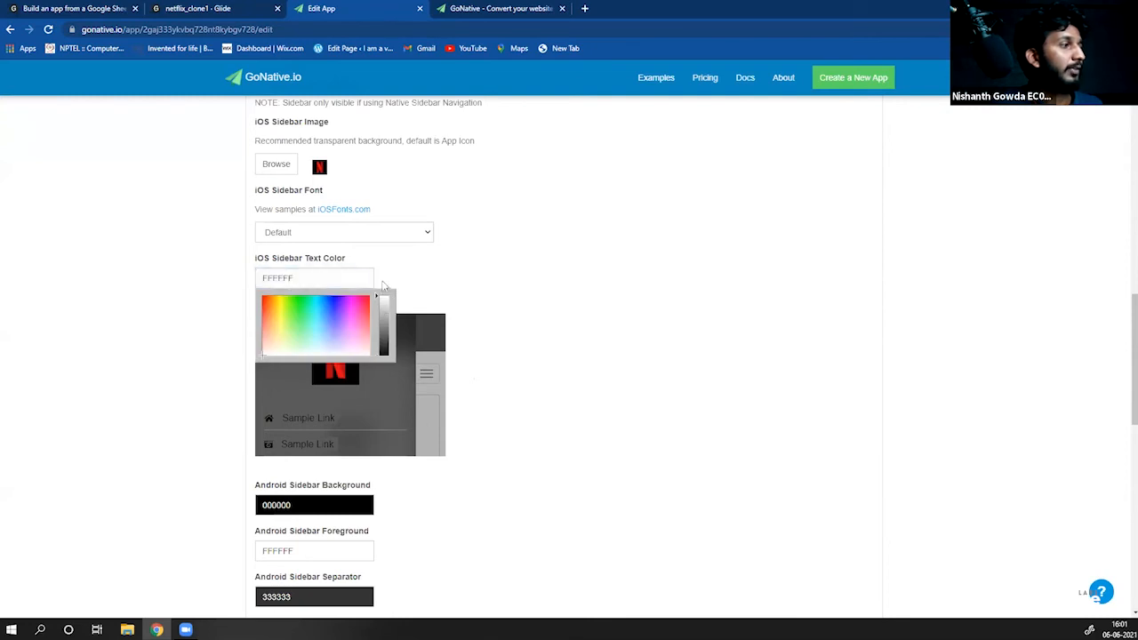
click(431, 269)
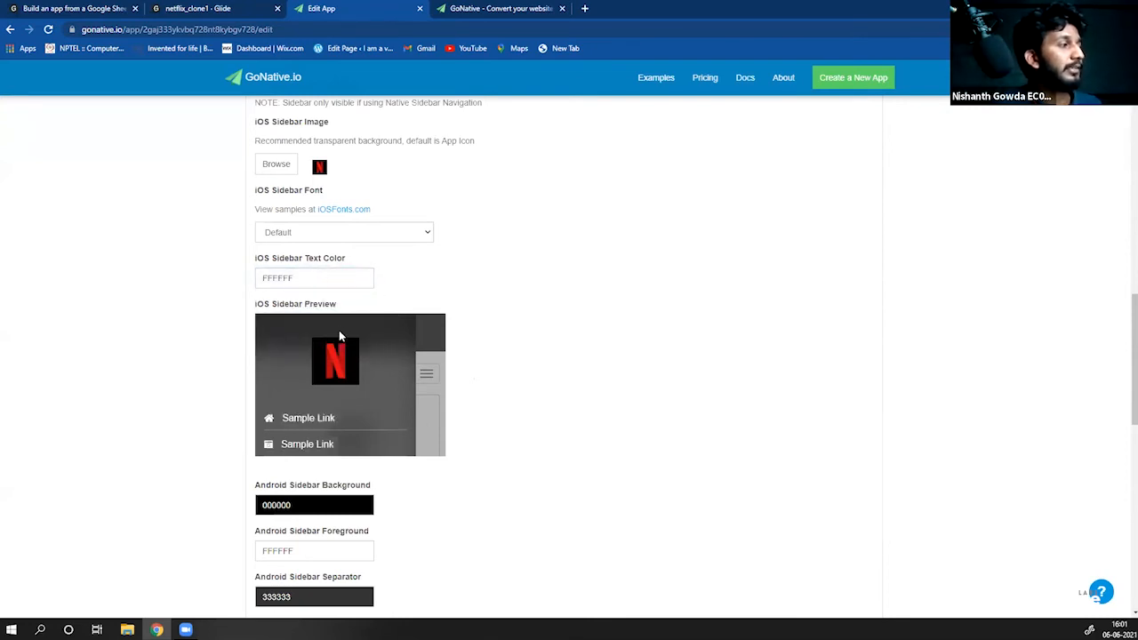
Step: Try near-black (0A0A0A) as the iOS sidebar text color and return it to white (FFFFFF)
click(315, 282)
click(385, 352)
click(405, 315)
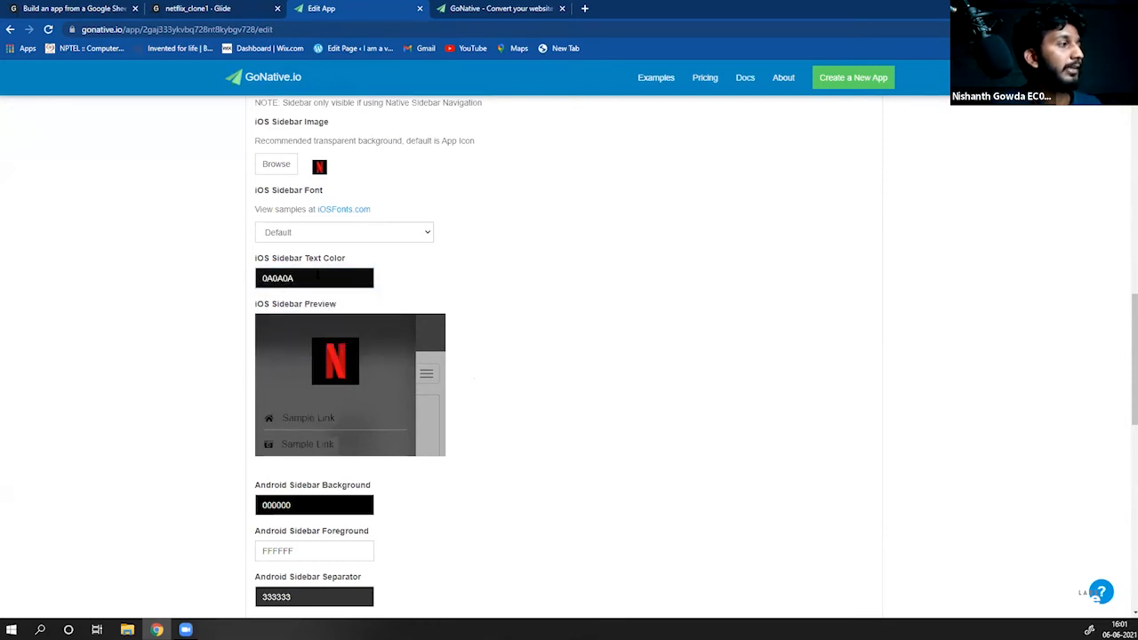
click(318, 277)
click(378, 298)
click(465, 263)
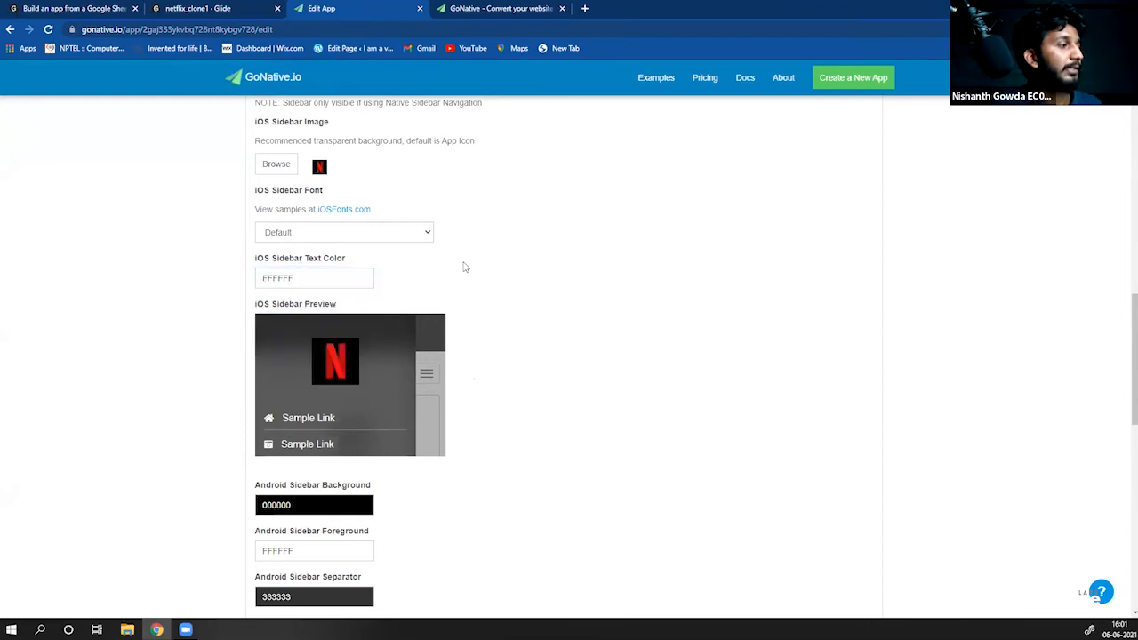
Step: Set the Android TabBar background in Tab Menu Styling to black (000000)
scroll(427, 285, down, 3)
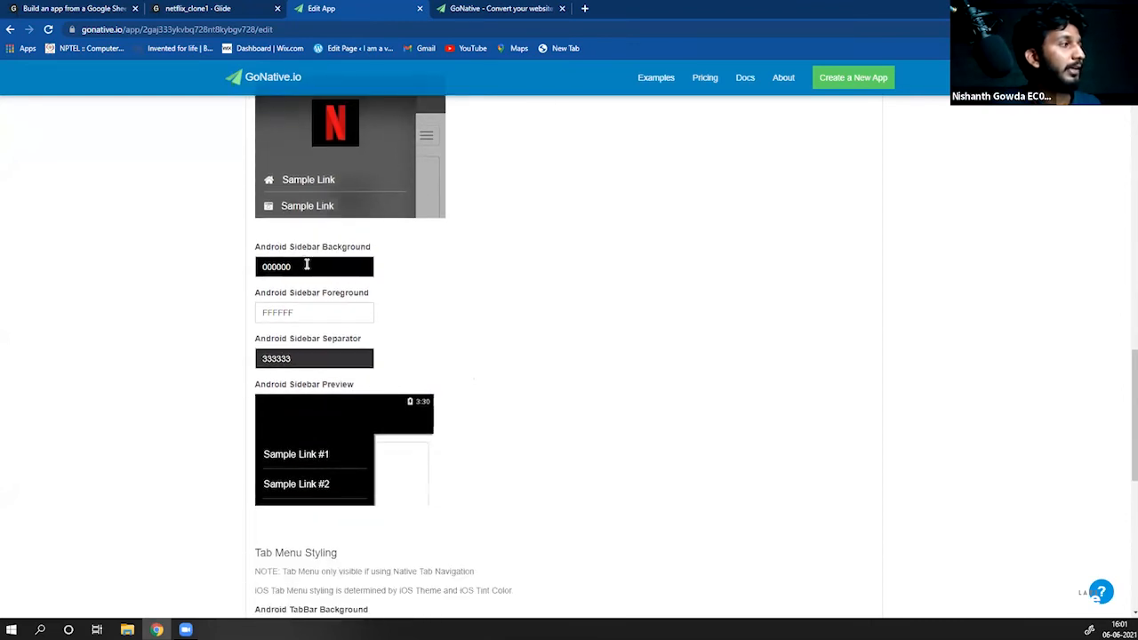
click(307, 265)
click(424, 271)
scroll(394, 318, down, 2)
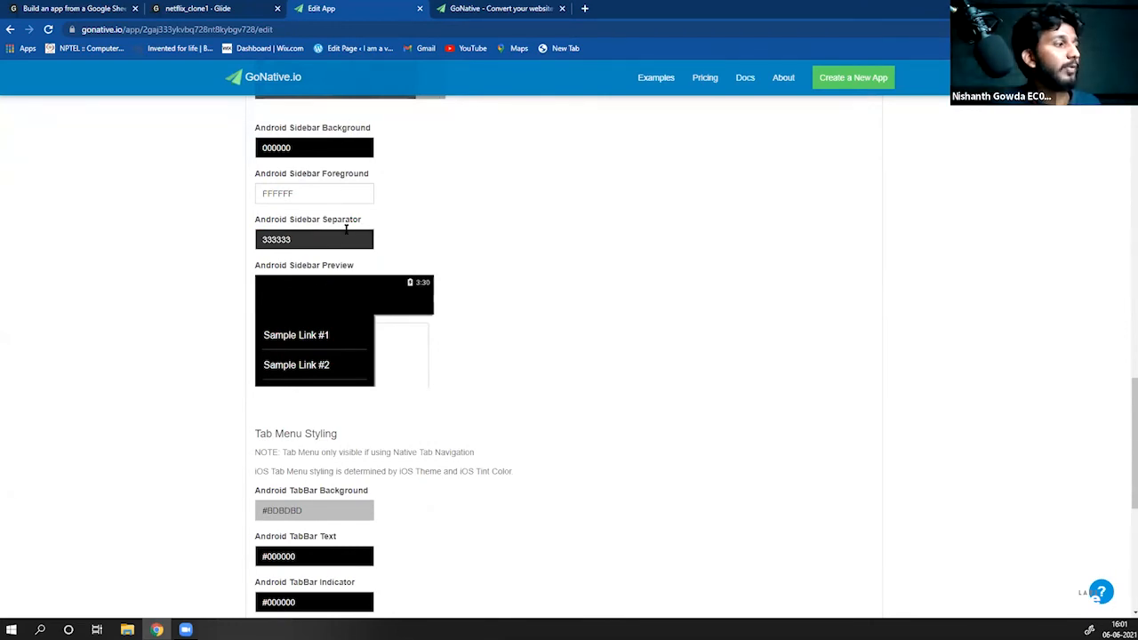
scroll(394, 323, down, 4)
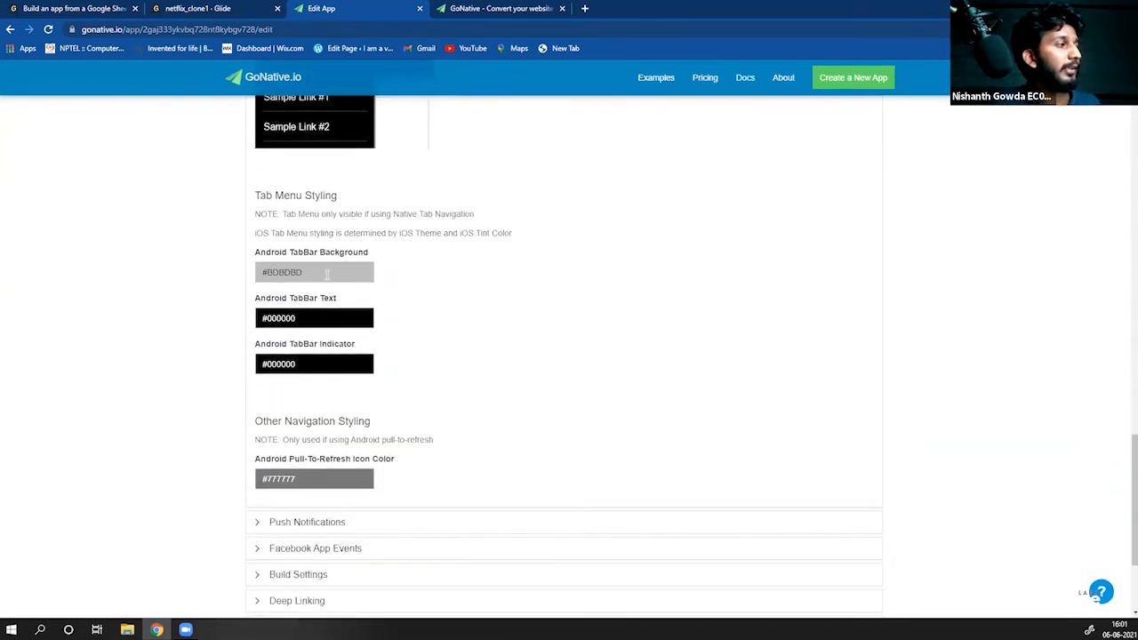
click(327, 268)
drag(386, 326, 389, 352)
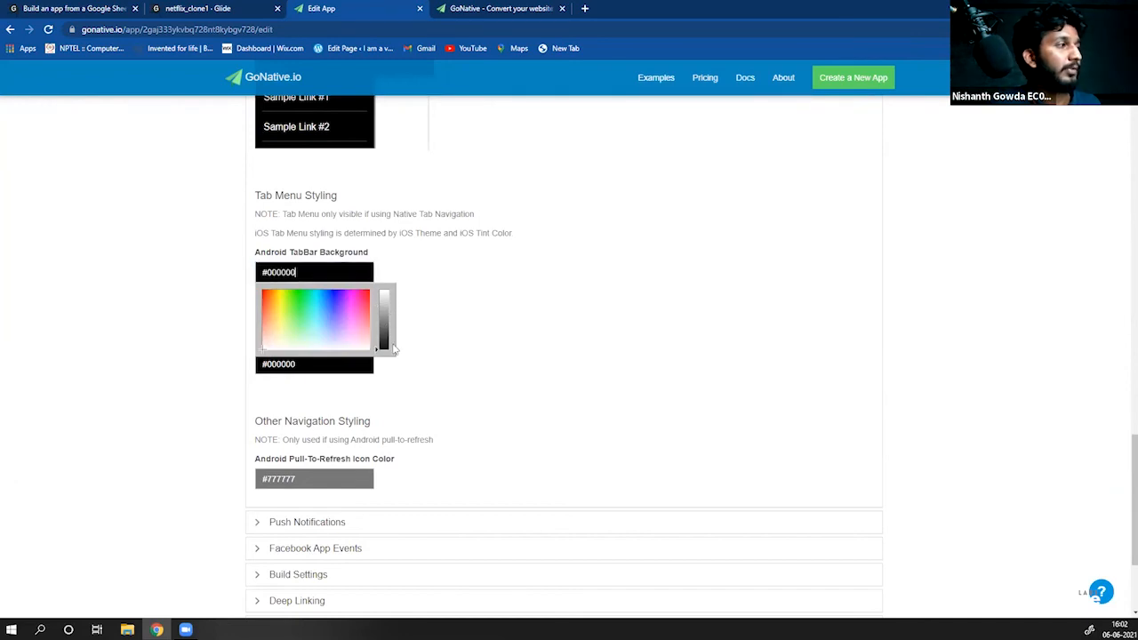
click(455, 322)
Step: Set the Android pull-to-refresh icon color to near-black (050505) and collapse the Navigation Styling section
scroll(449, 323, down, 1)
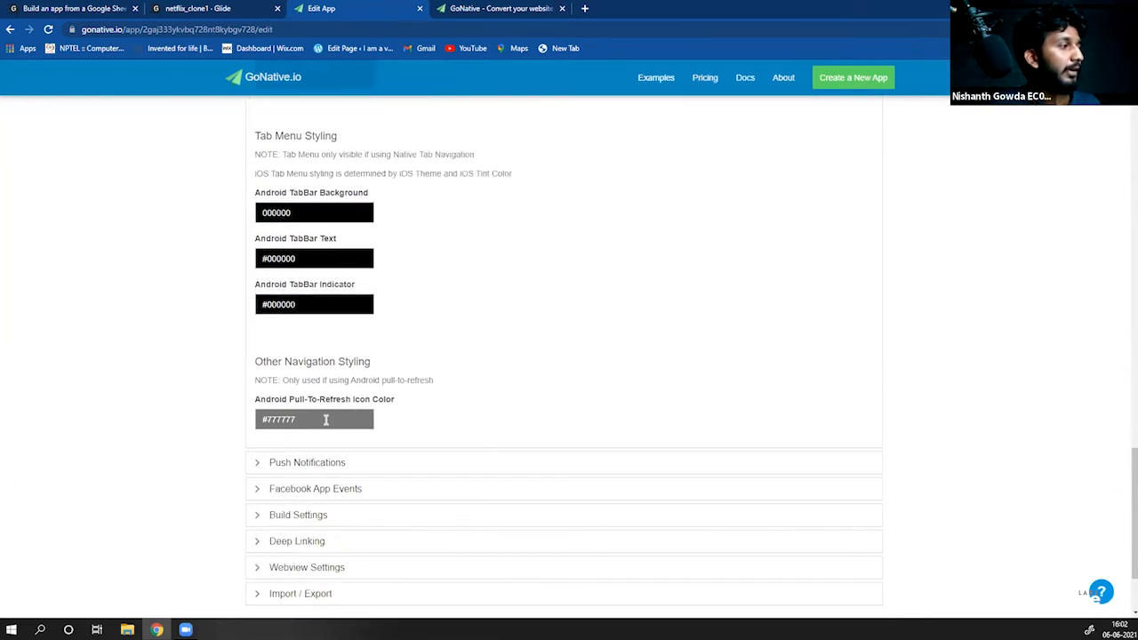
click(324, 419)
drag(392, 486, 389, 500)
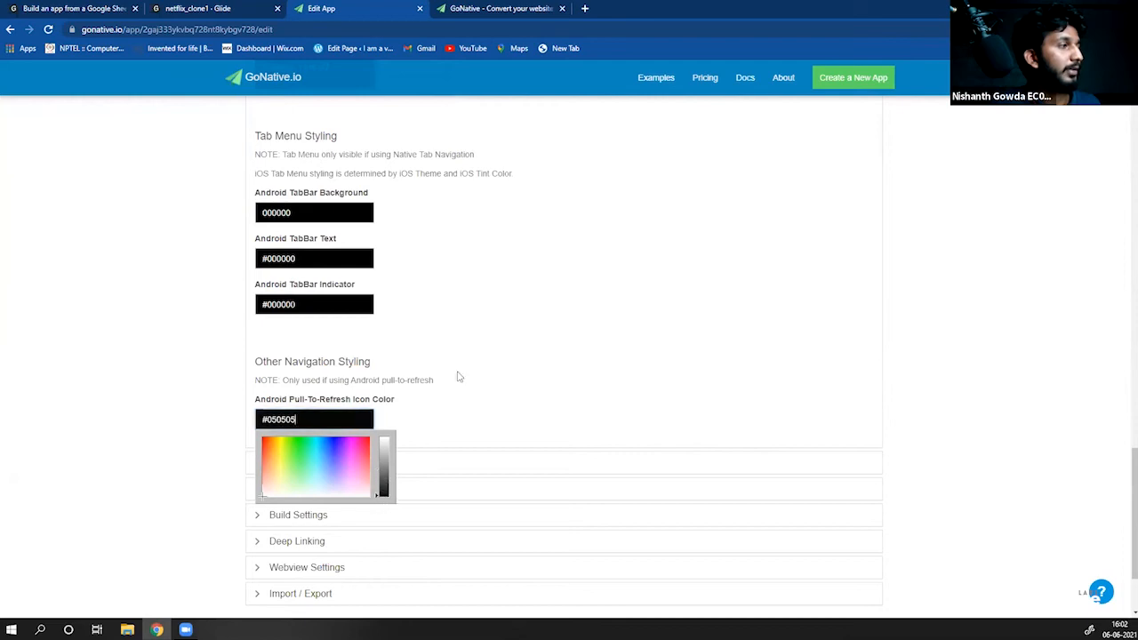
click(458, 377)
scroll(458, 378, up, 2)
scroll(458, 377, down, 3)
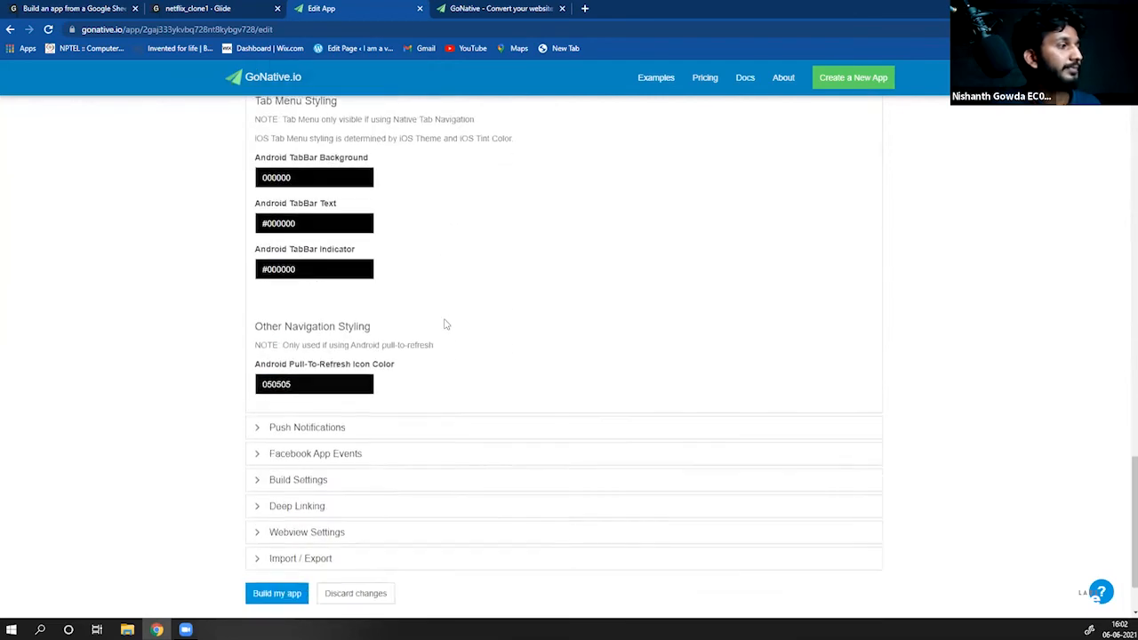
scroll(297, 290, up, 10)
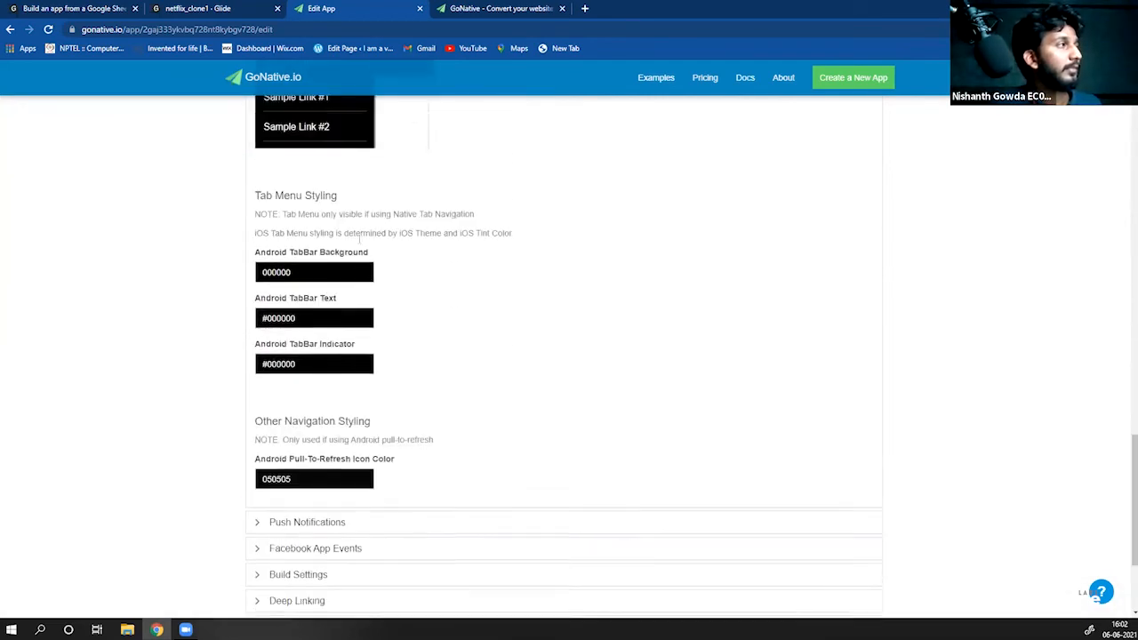
scroll(318, 259, up, 7)
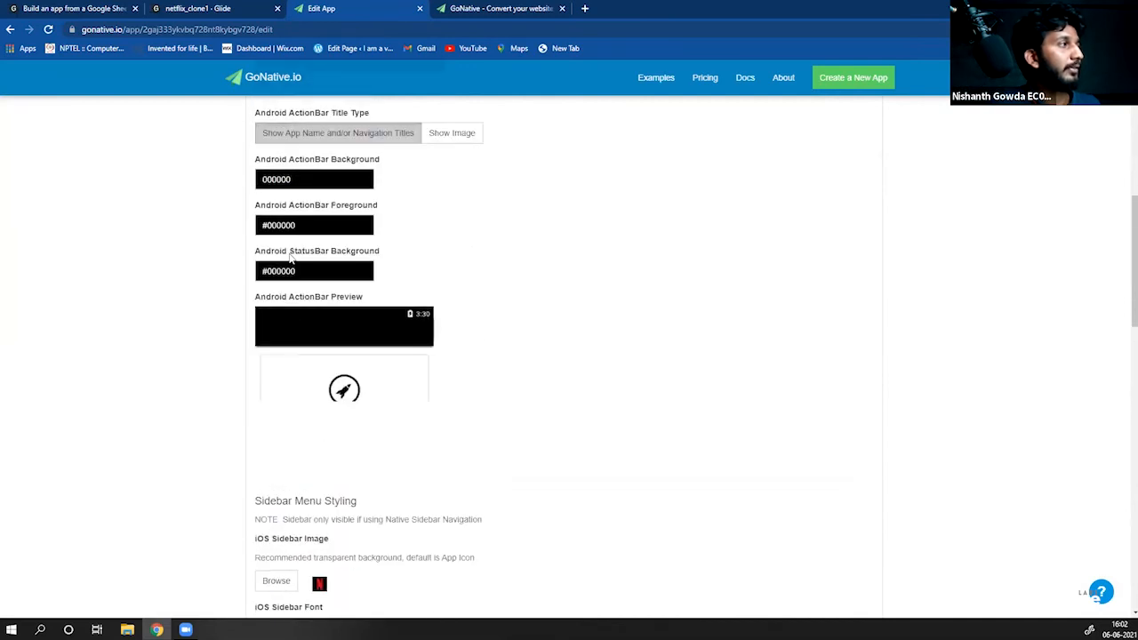
click(260, 254)
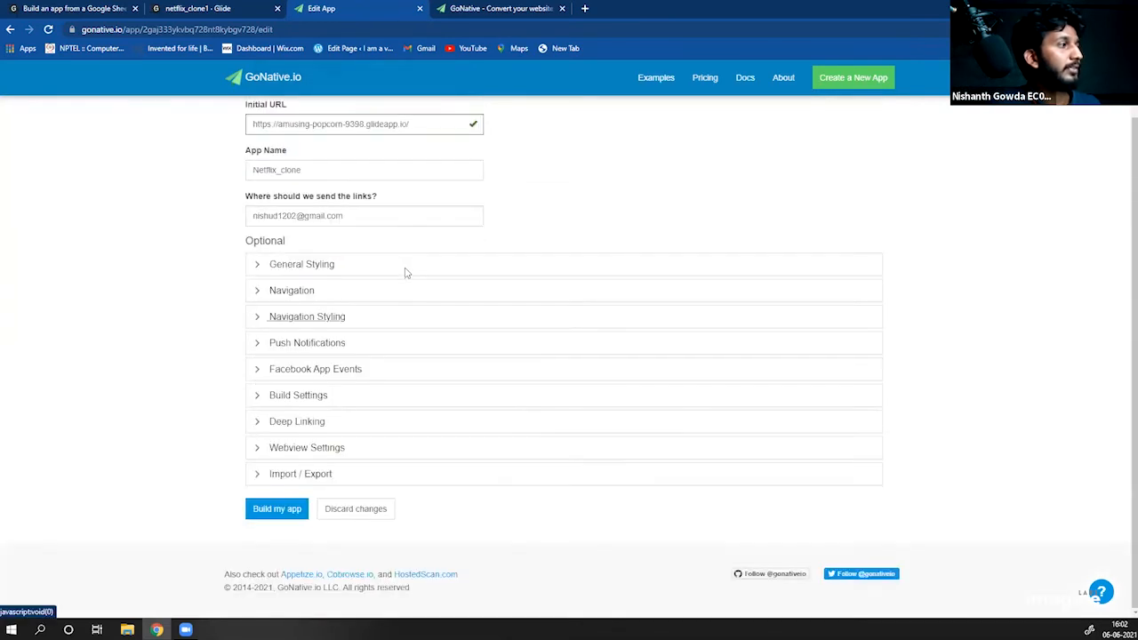
Step: Look through the Push Notifications, Facebook App Events, Build Settings, Deep Linking and Webview Settings sections, collapsing each one
click(259, 346)
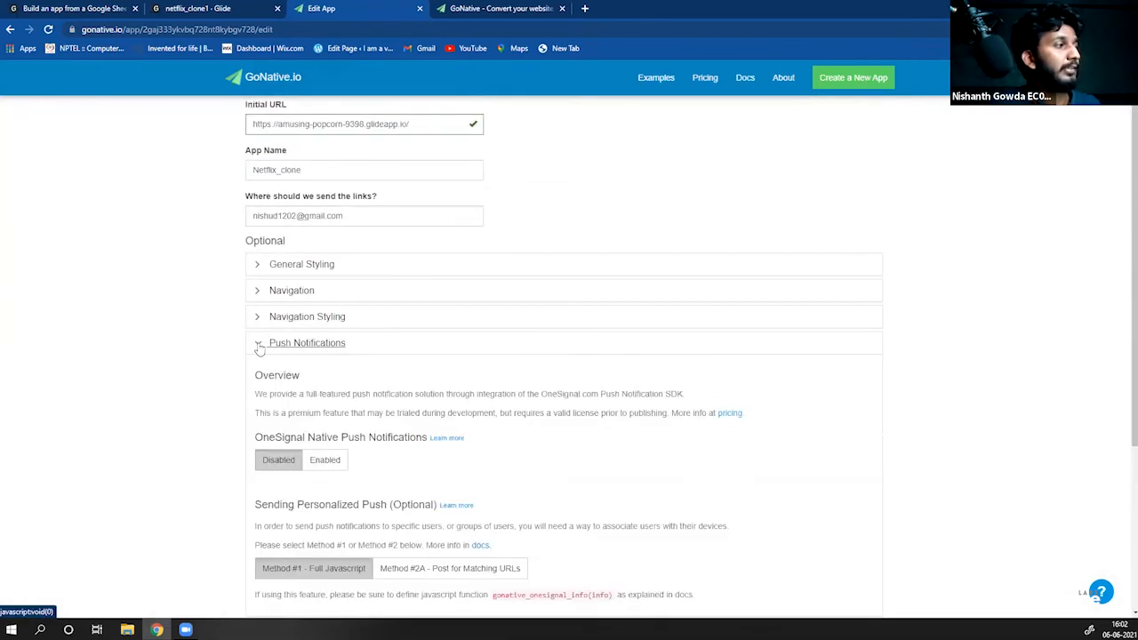
click(258, 346)
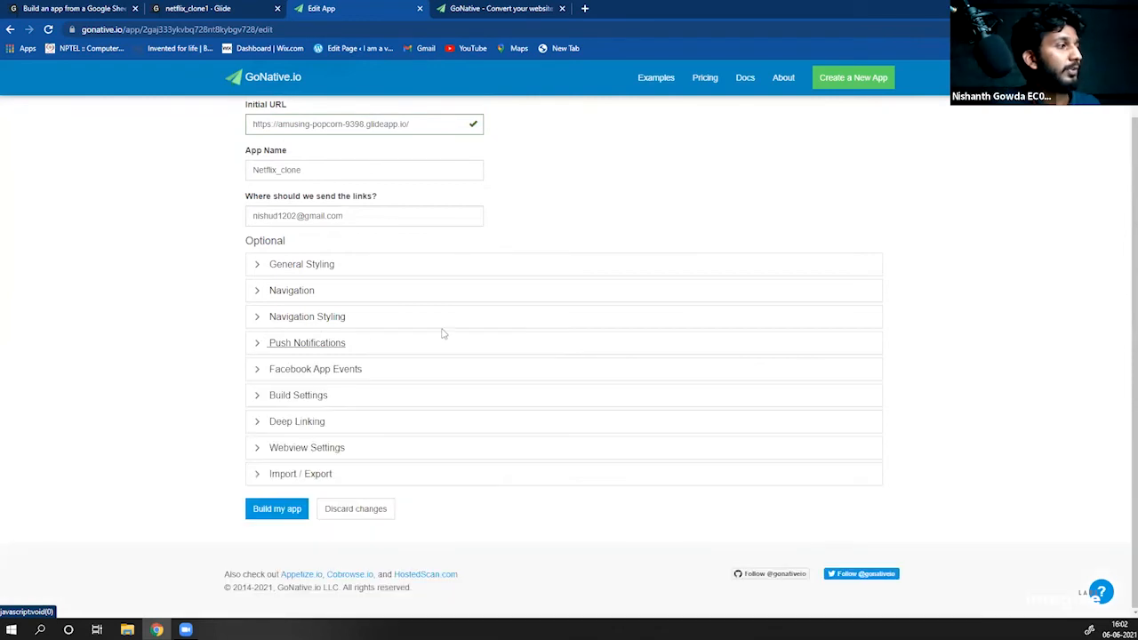
click(260, 372)
click(259, 372)
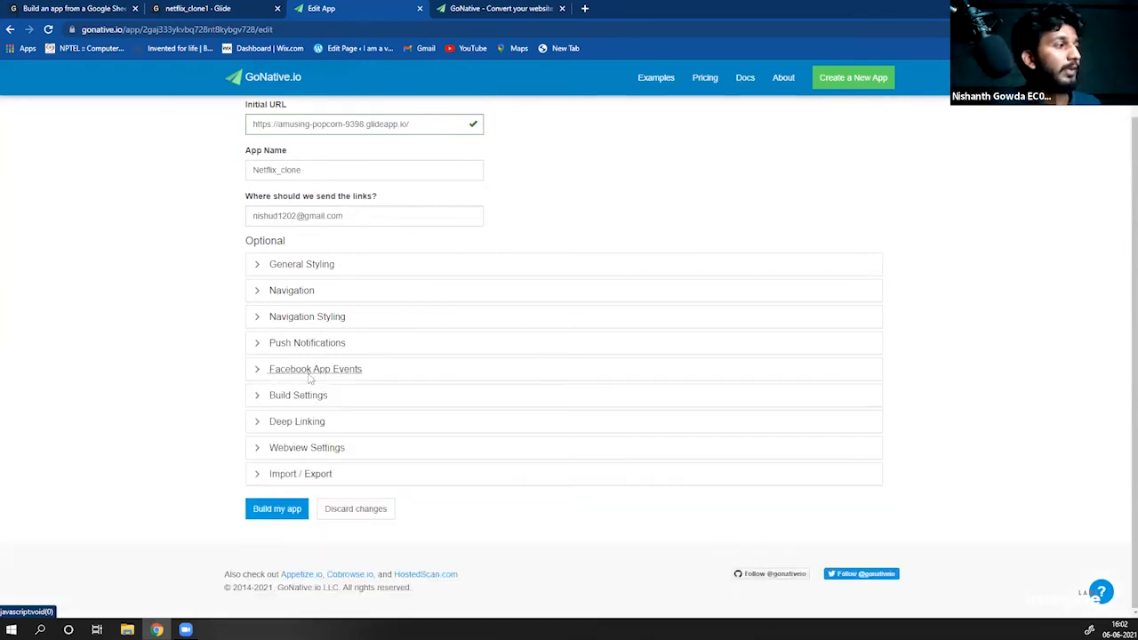
click(258, 397)
scroll(279, 281, down, 2)
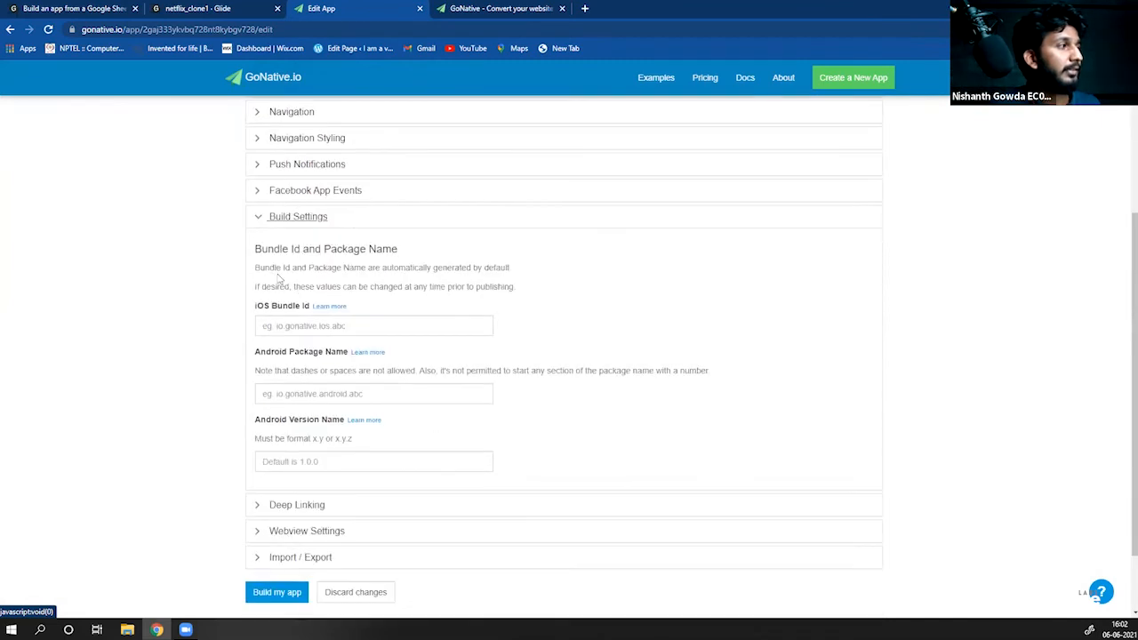
click(259, 219)
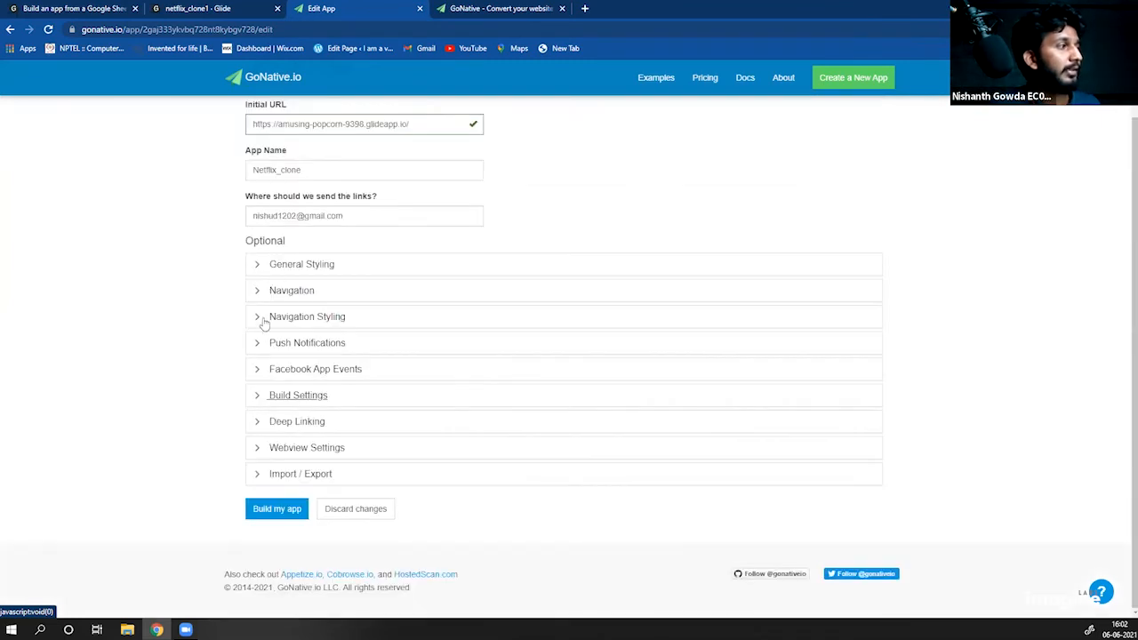
click(258, 423)
click(258, 424)
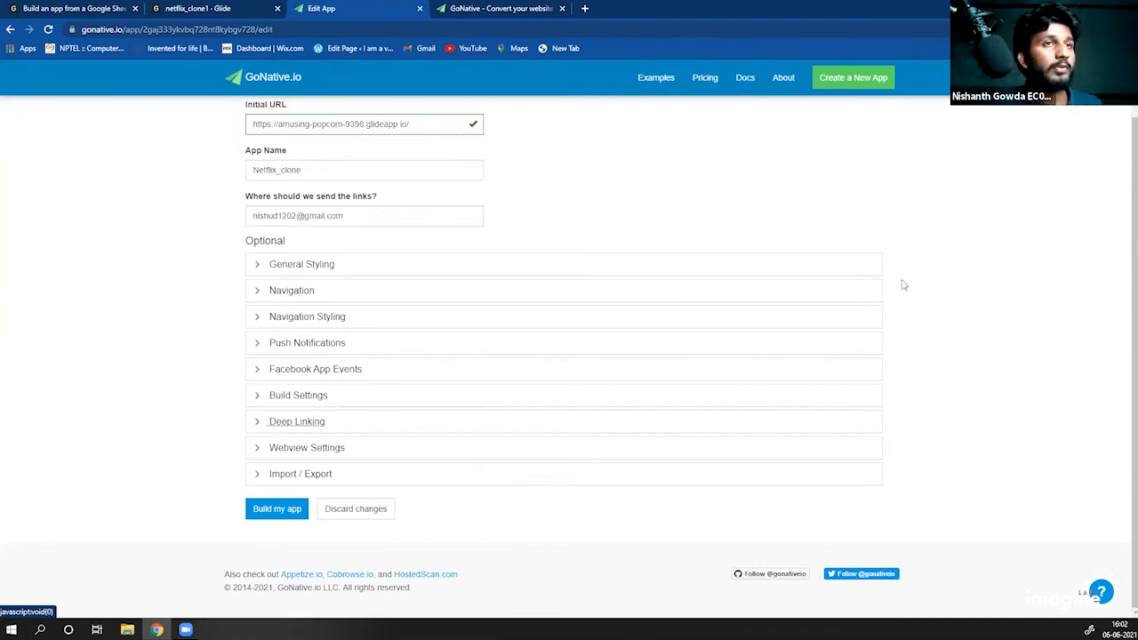
click(259, 450)
click(259, 450)
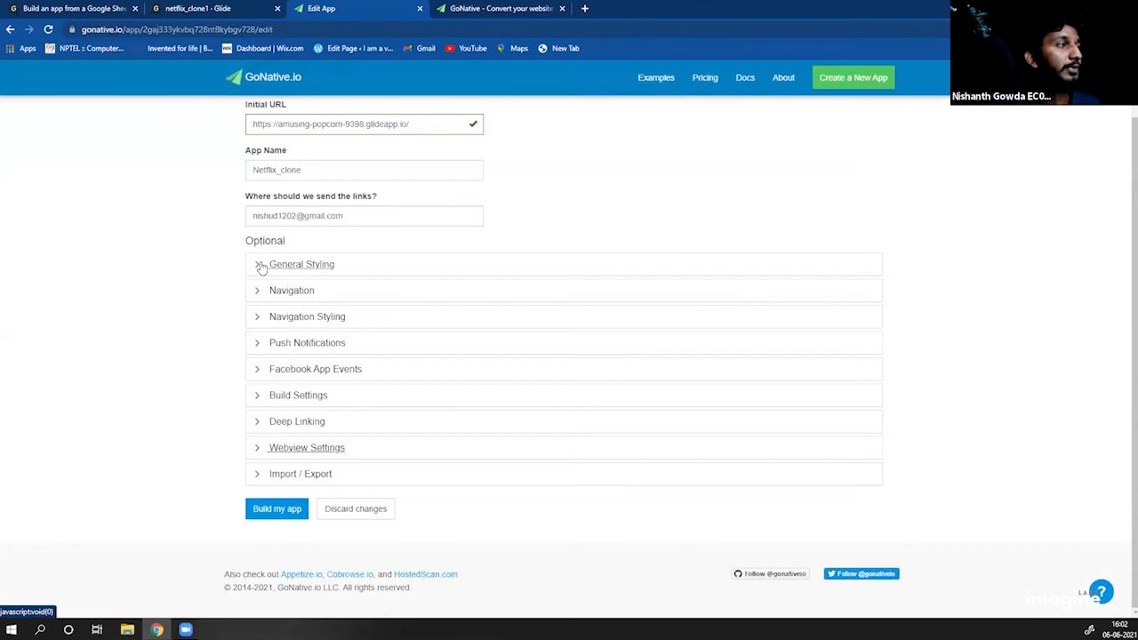
Step: Recheck the General Styling and Navigation sections and collapse both
click(258, 265)
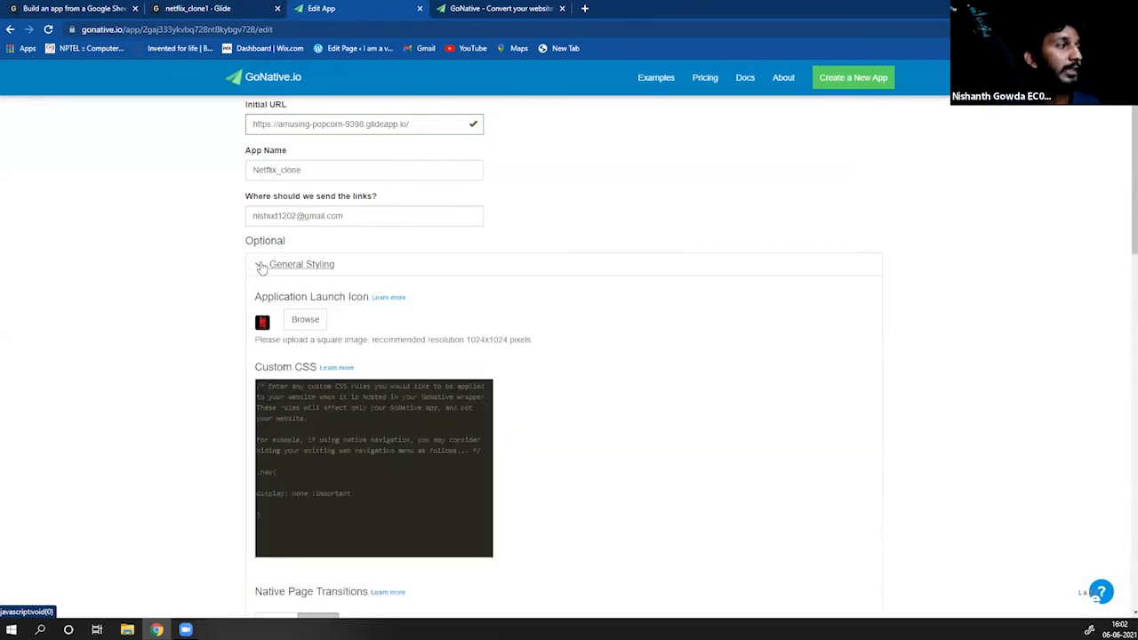
click(260, 267)
click(258, 294)
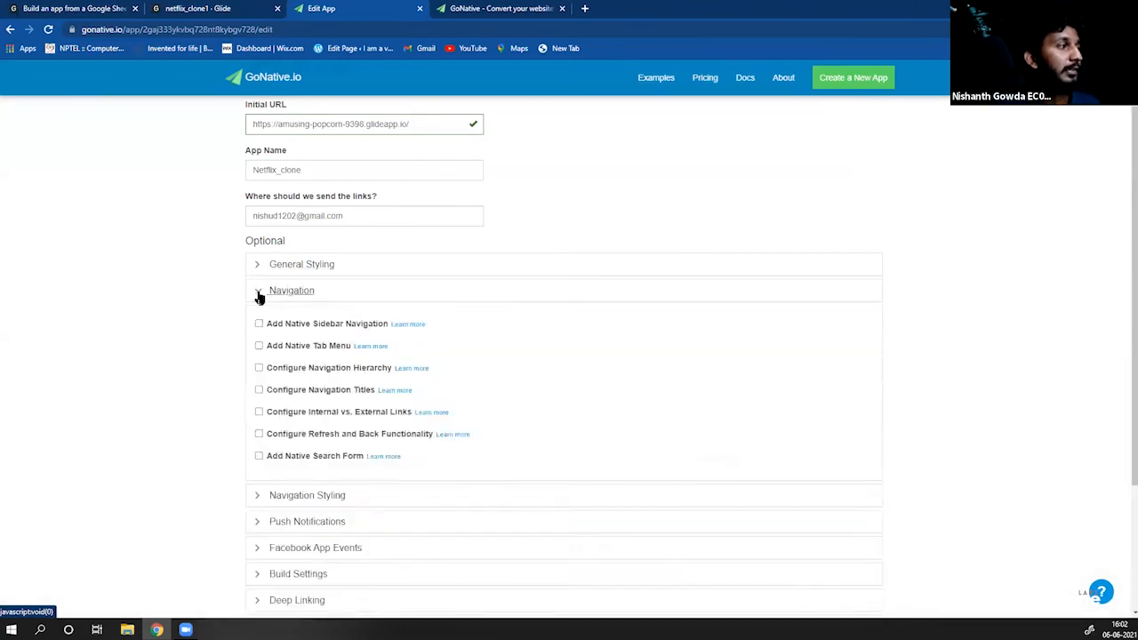
click(259, 293)
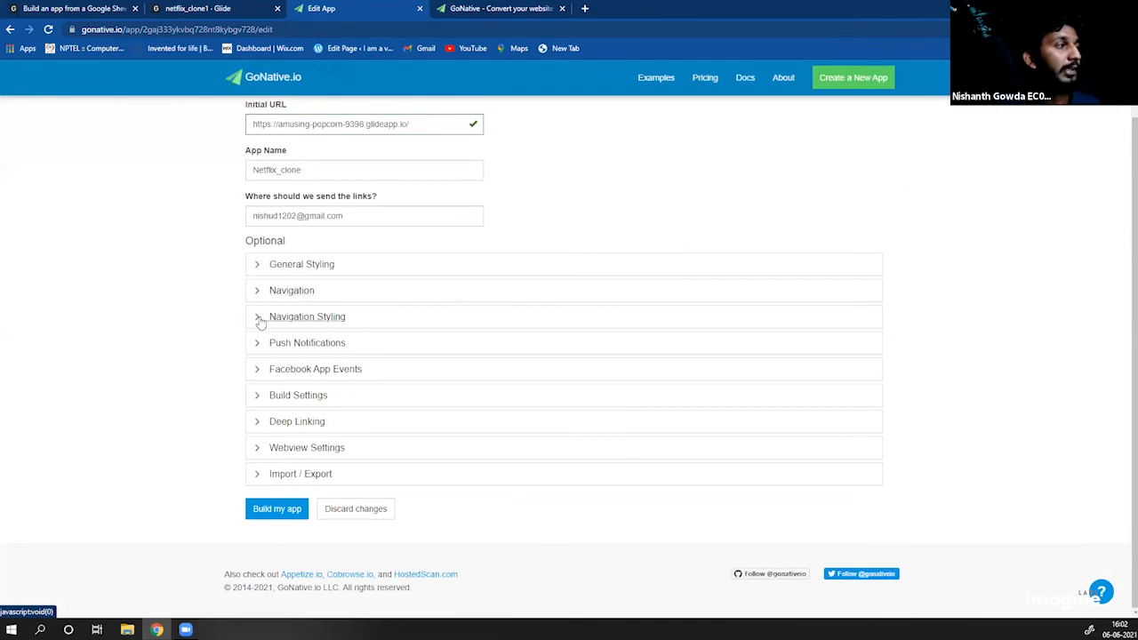
Step: Recheck the Navigation Styling and General Styling sections, collapse both, and build the Netflix_clone app
click(259, 318)
click(259, 320)
click(259, 267)
click(259, 267)
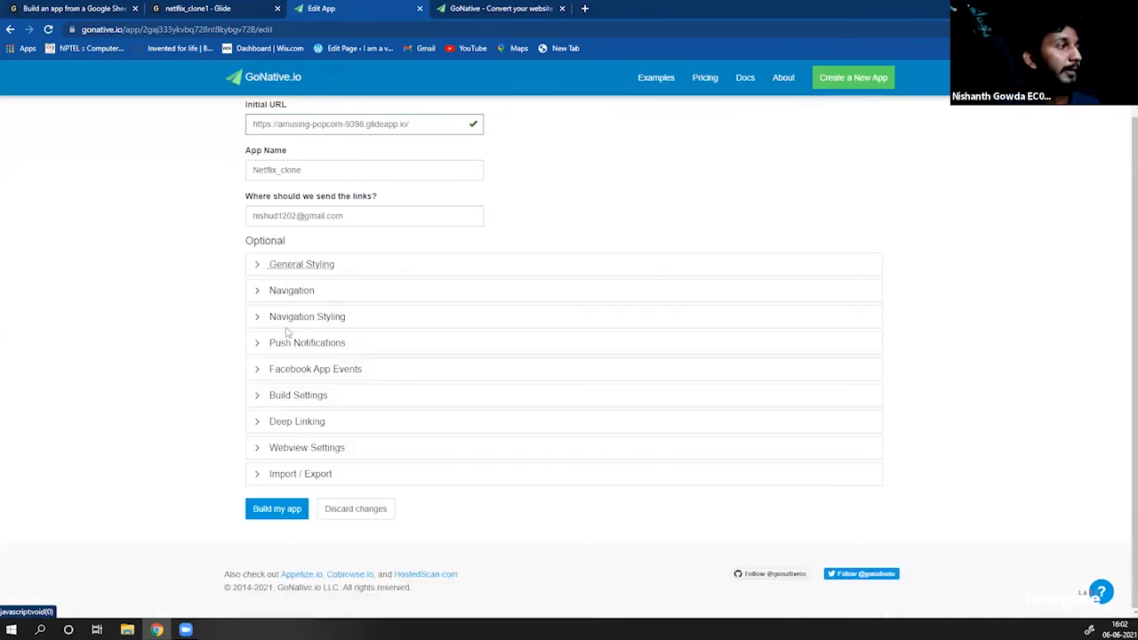
click(257, 320)
click(257, 320)
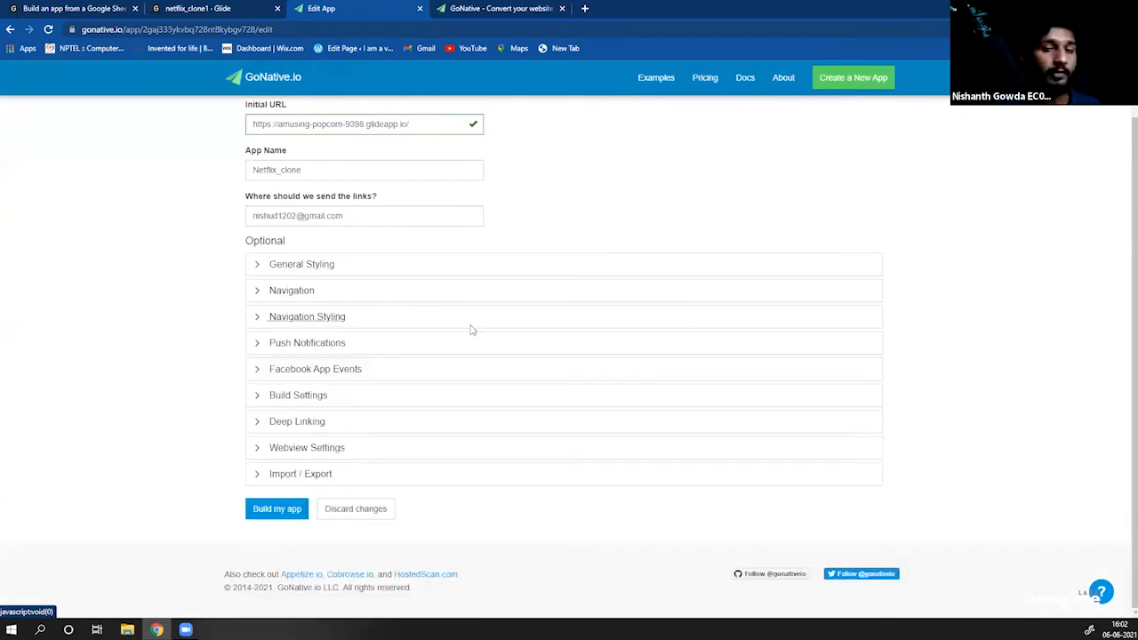
click(286, 512)
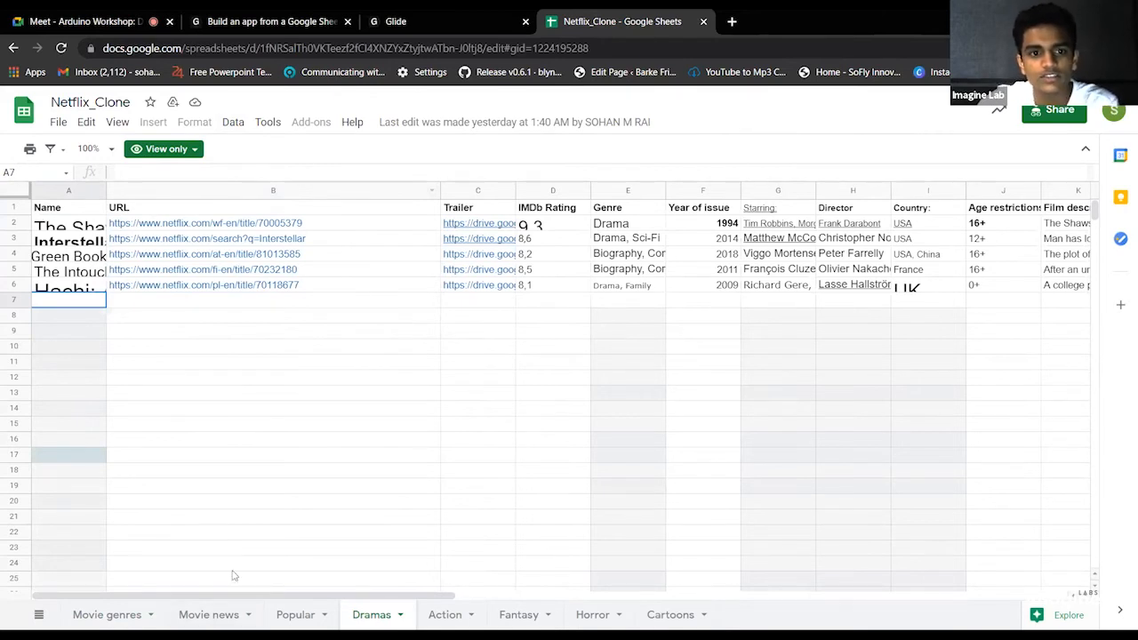
Step: Switch to the Netflix_Clone spreadsheet in Google Sheets and look through the Movie genres, Dramas, Action and Fantasy sheets
click(108, 616)
click(377, 615)
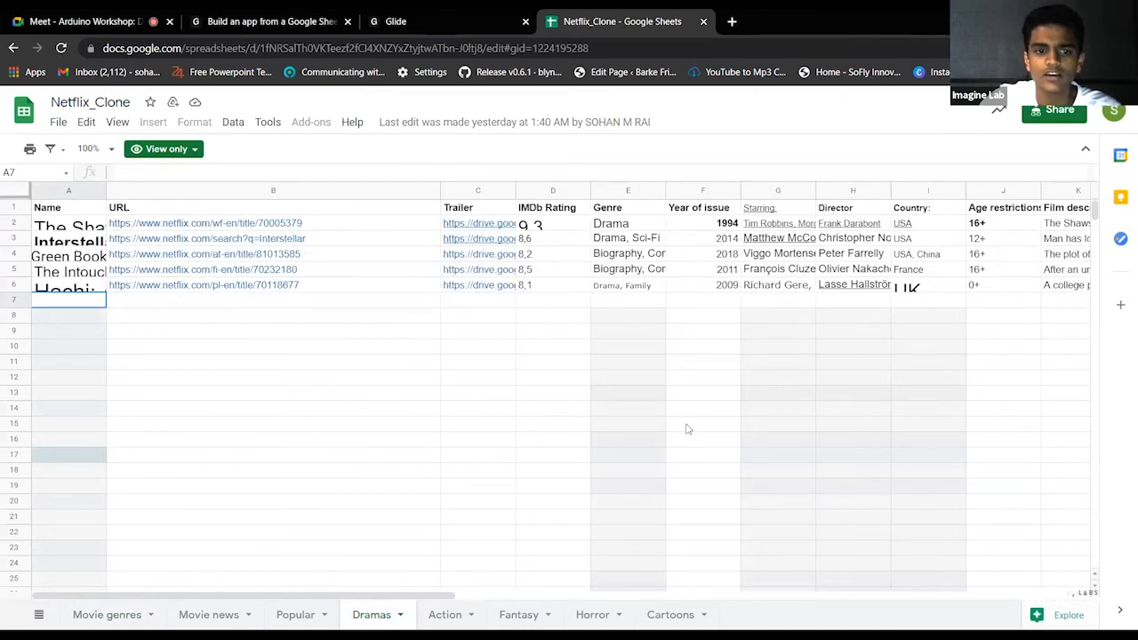
click(445, 614)
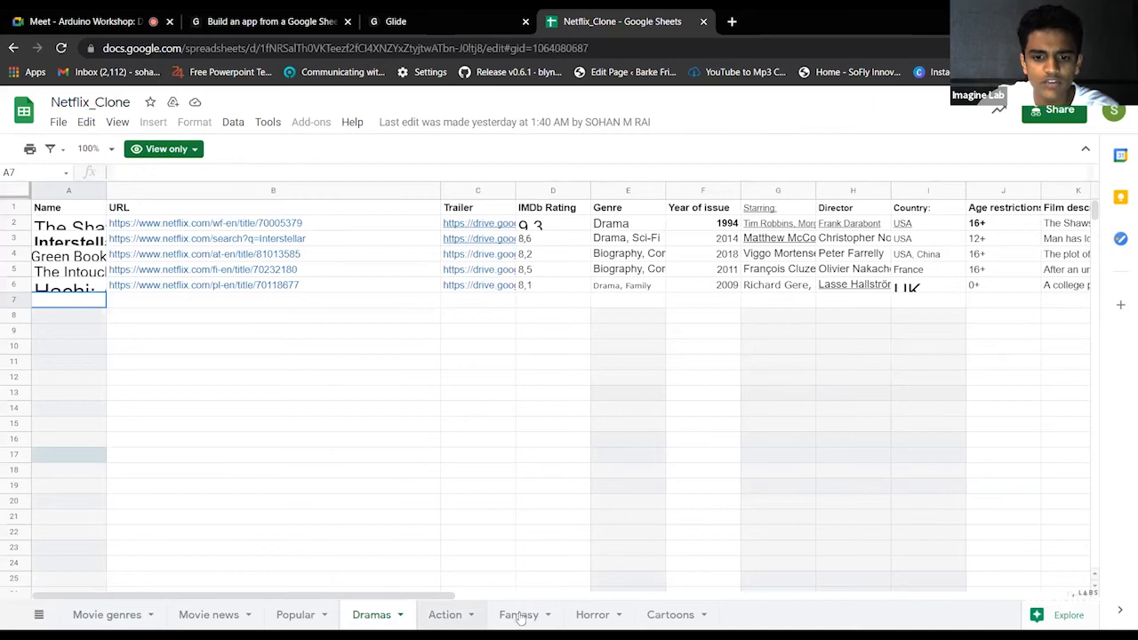
click(520, 616)
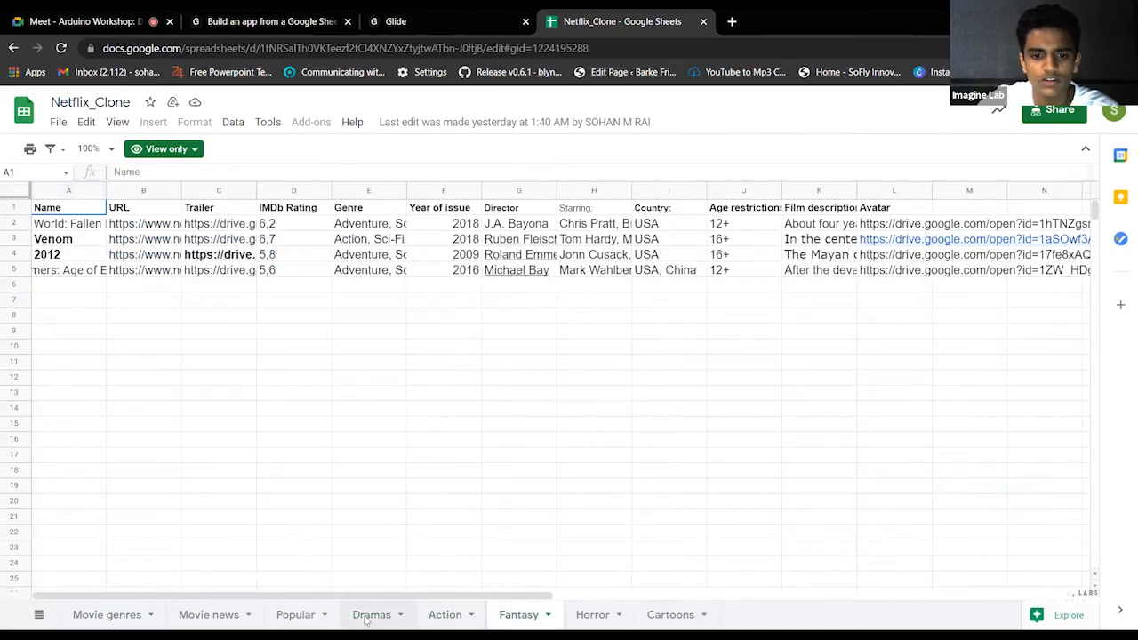
click(366, 618)
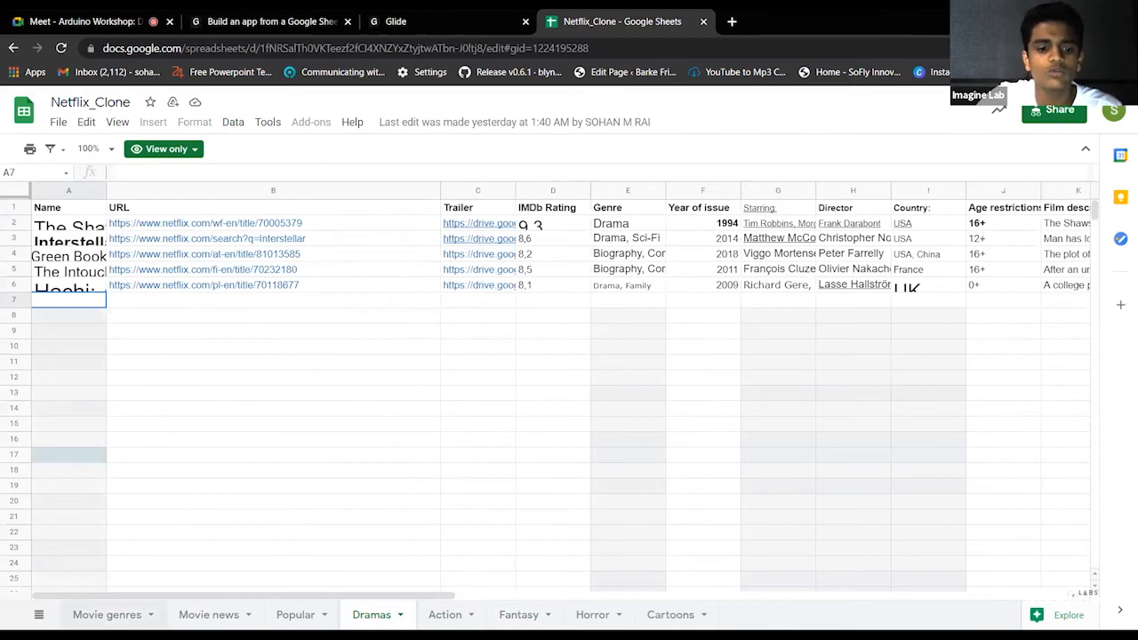
Step: Inspect the Drama picture and Fantasy picture links in row 2 of the Movie genres sheet
click(94, 620)
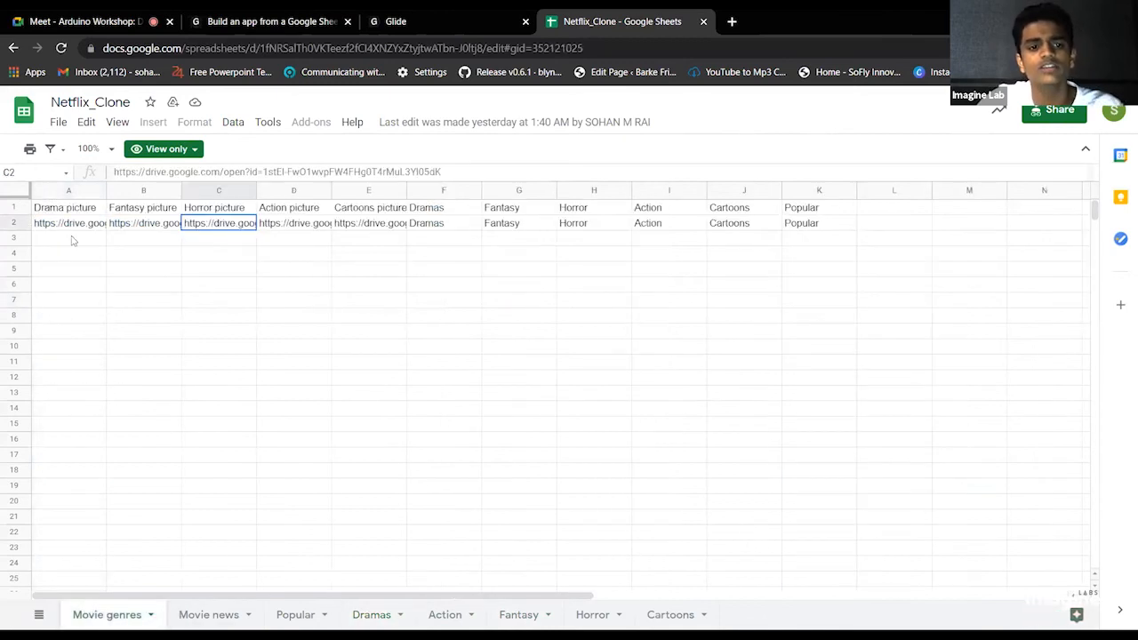
click(94, 228)
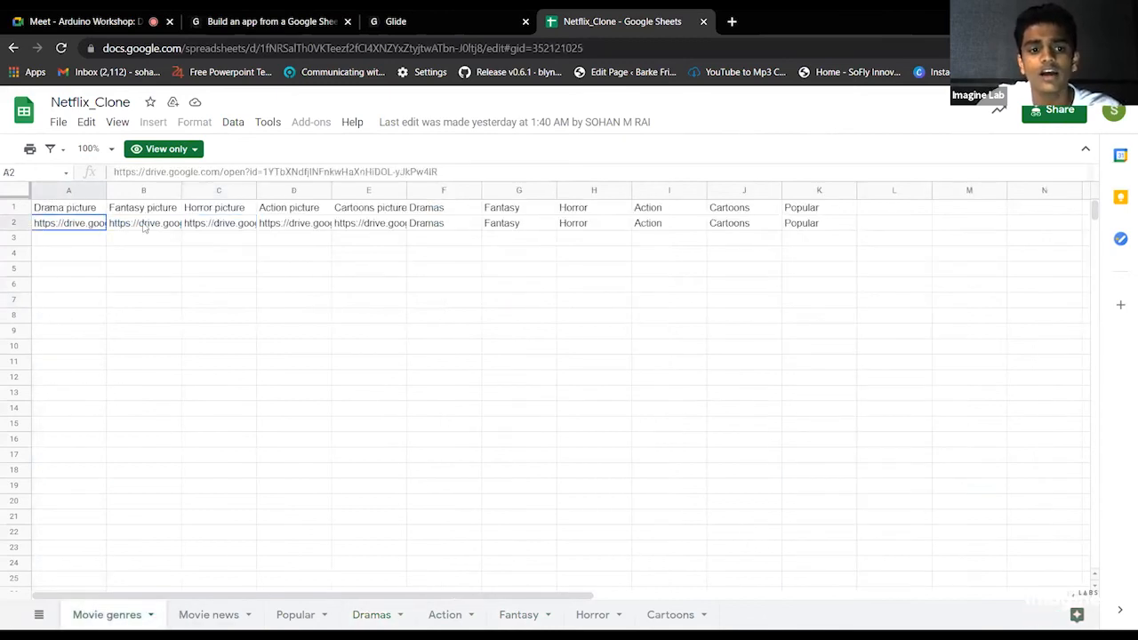
click(121, 224)
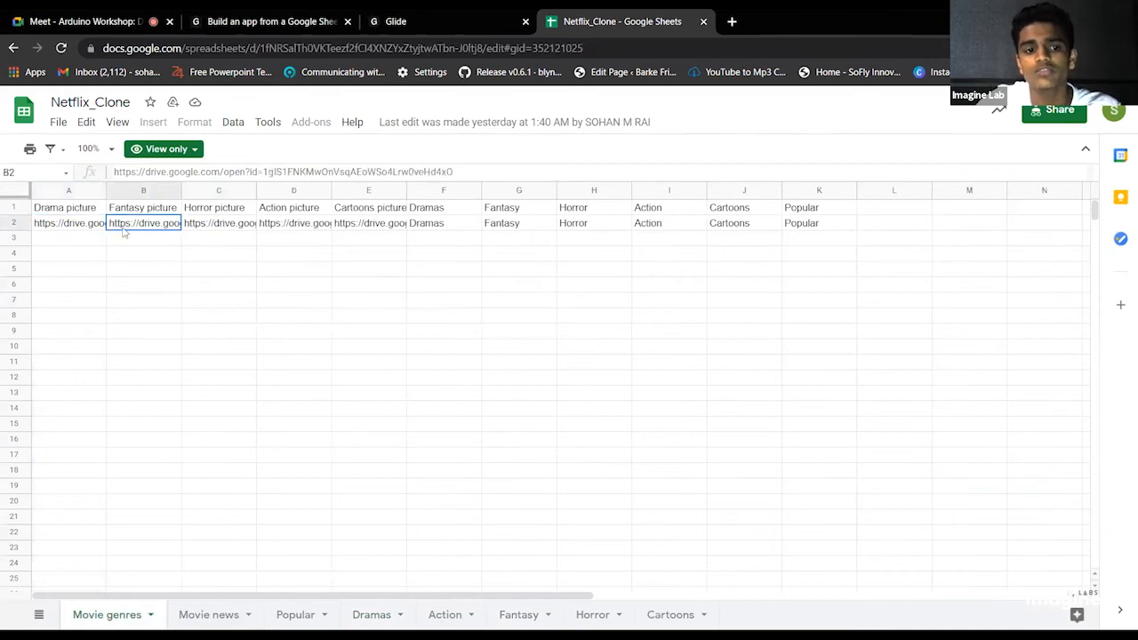
click(86, 229)
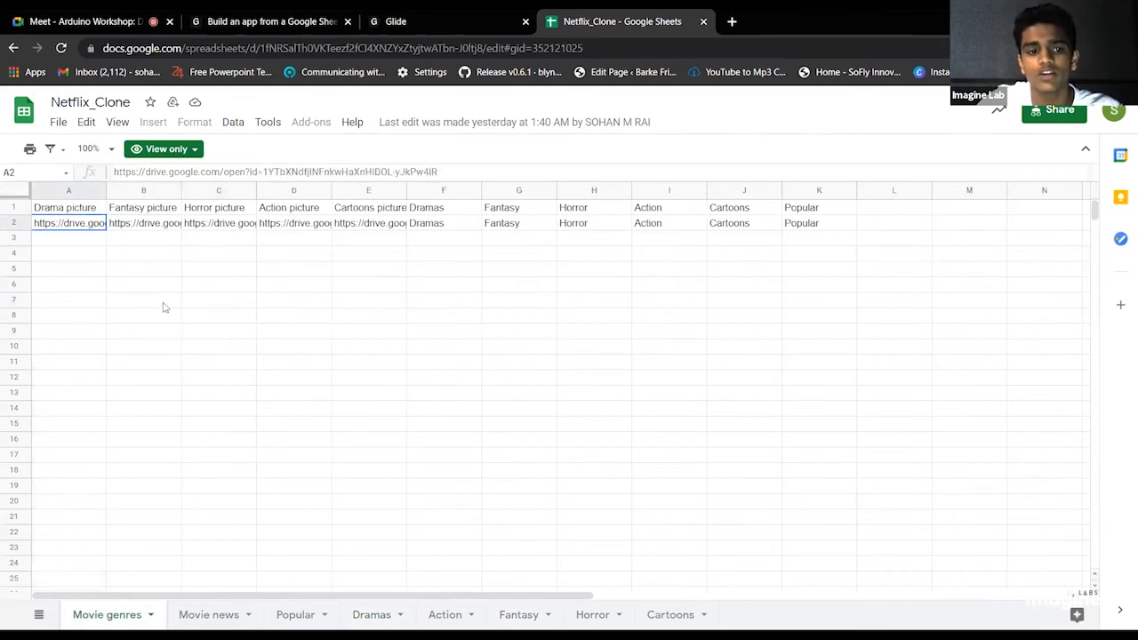
Step: View the Popular sheet and examine the film entries in the Name column of the Dramas sheet, down to the first empty row
click(302, 614)
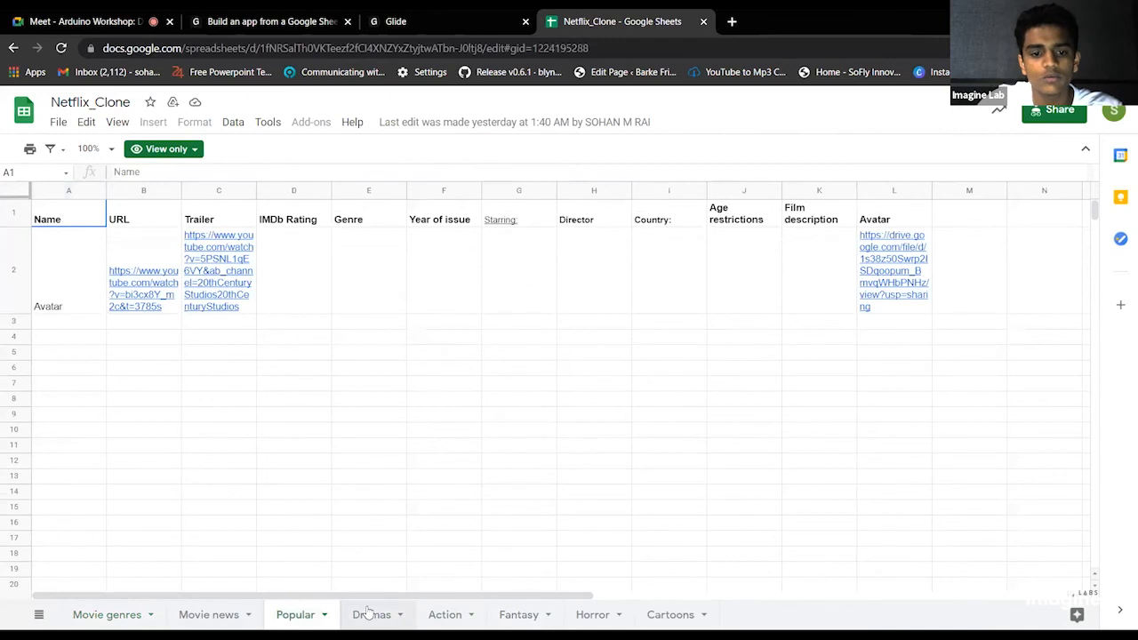
click(370, 614)
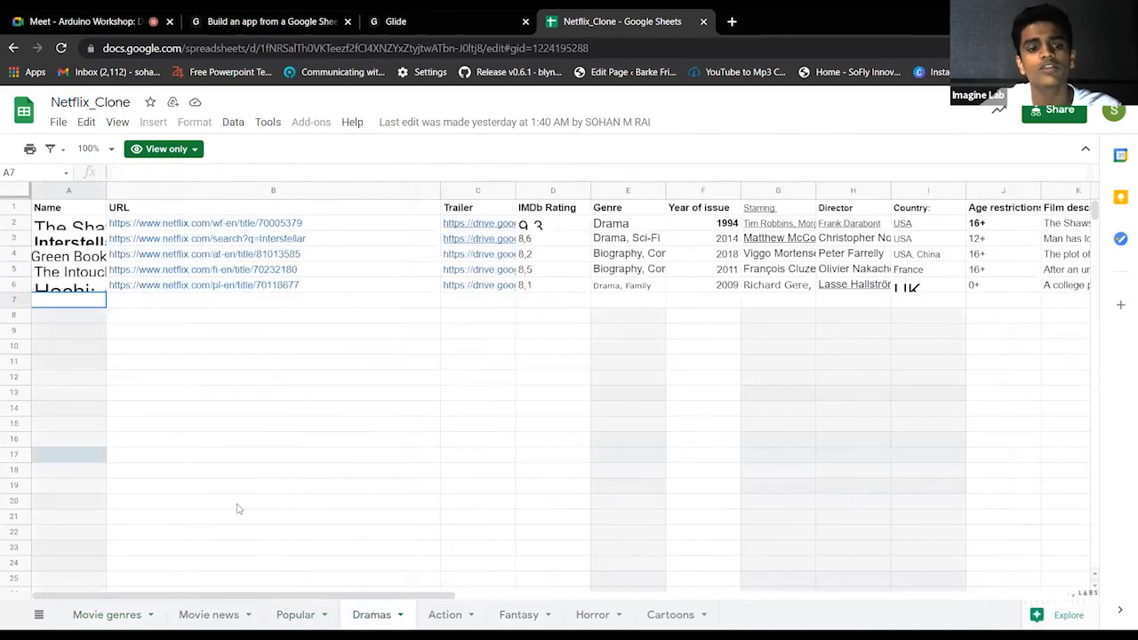
click(67, 238)
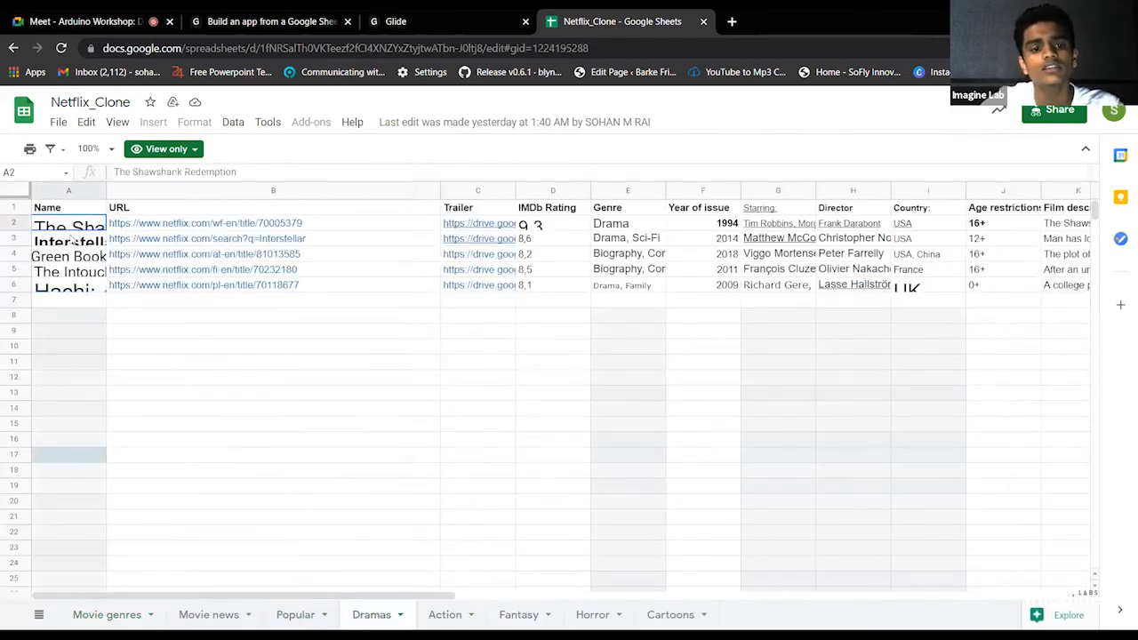
click(88, 319)
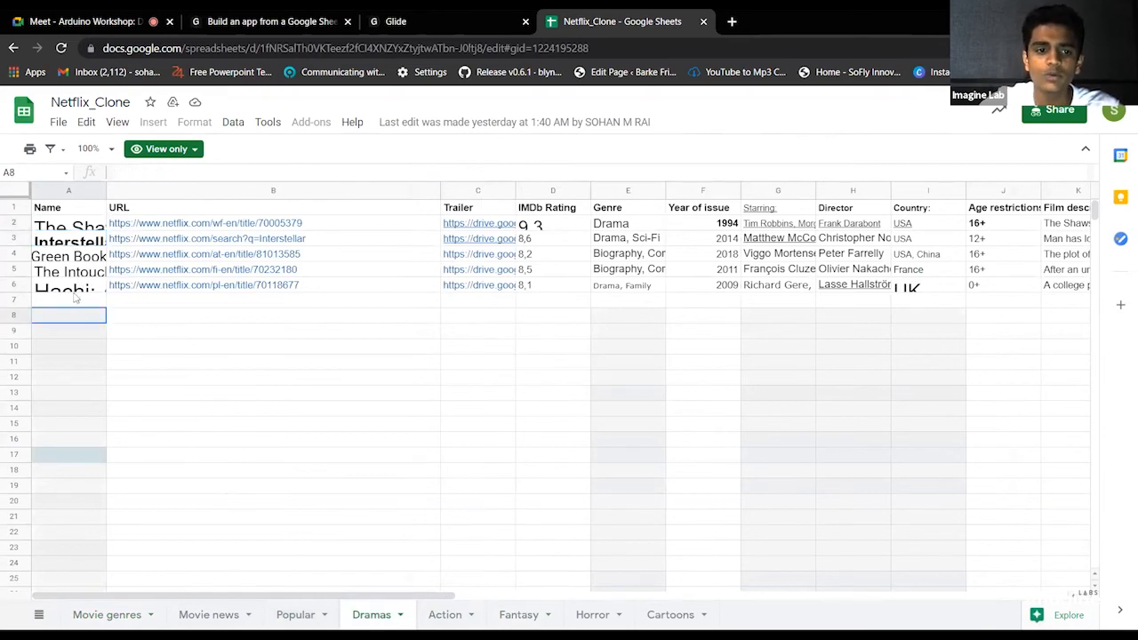
click(75, 292)
click(78, 304)
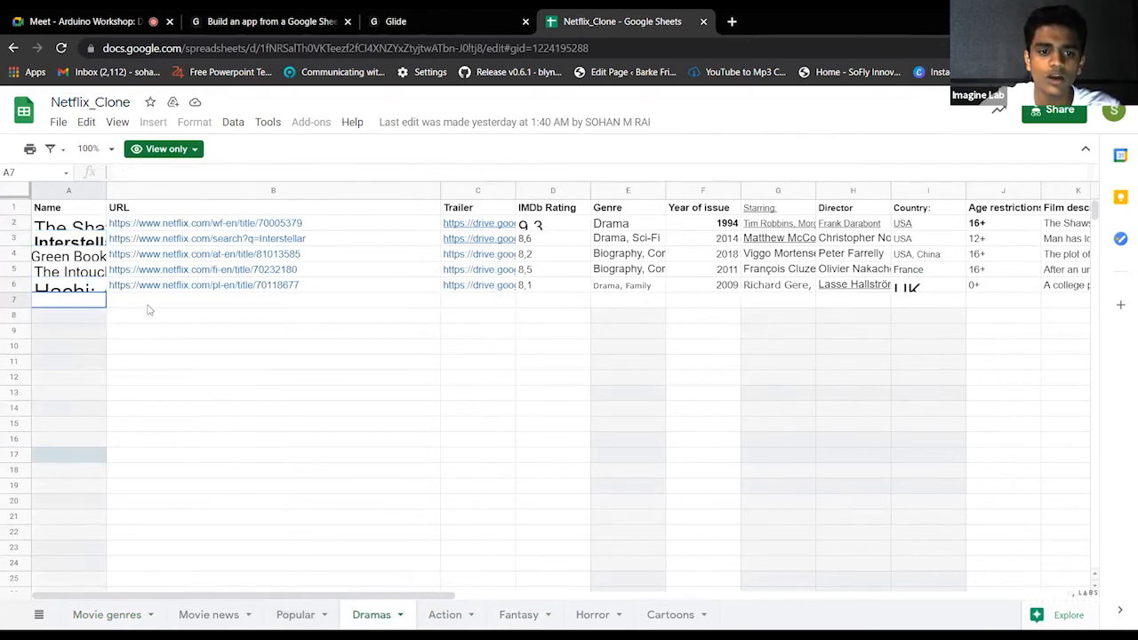
Step: Go along row 7 of the Dramas sheet to review its URL, Trailer, IMDb Rating, Genre, Year of issue and Director fields
click(149, 304)
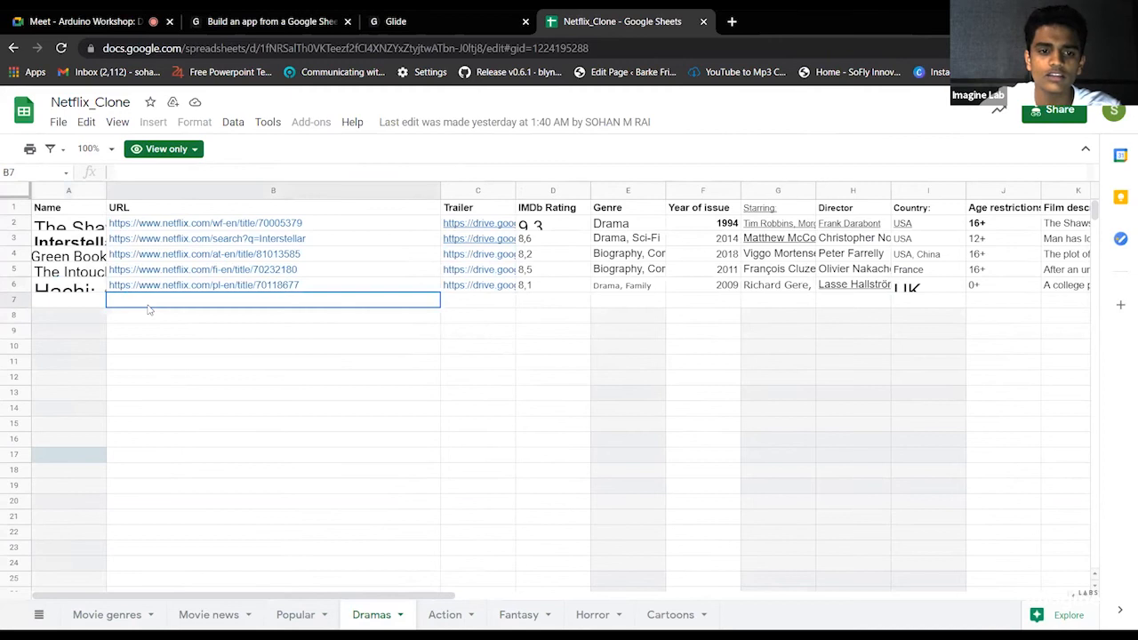
click(237, 286)
click(236, 305)
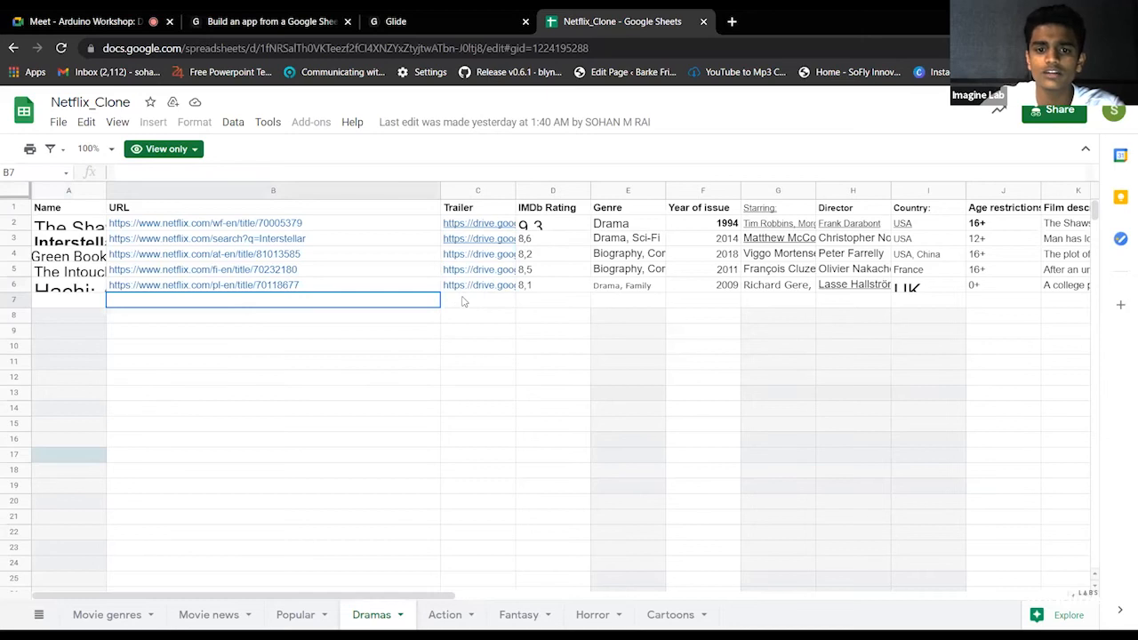
click(492, 304)
click(538, 301)
click(626, 305)
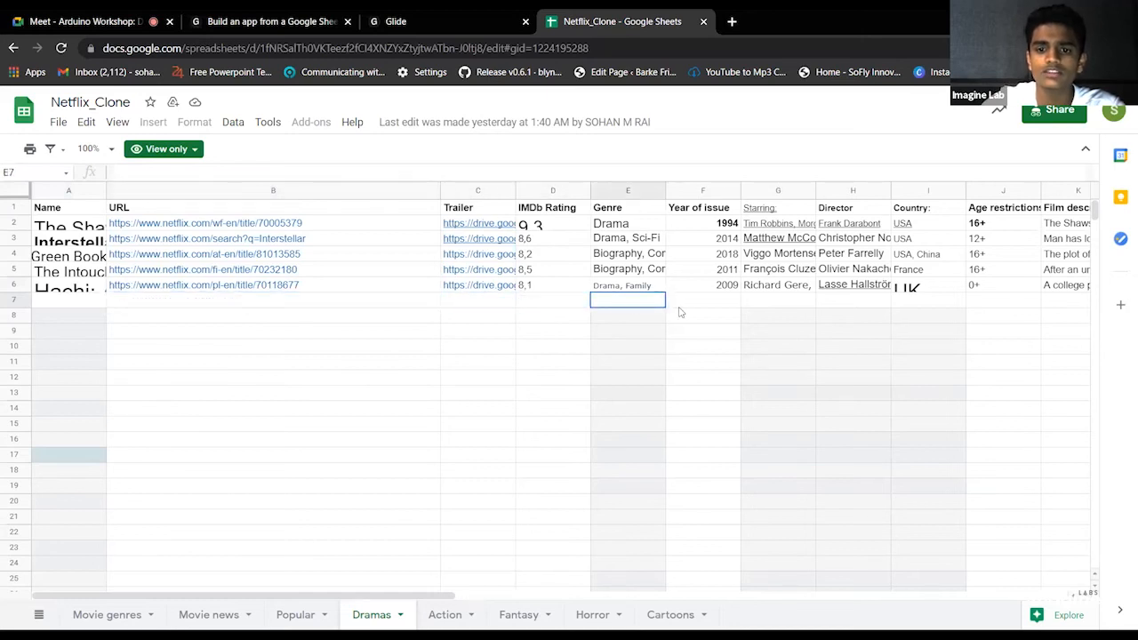
click(687, 311)
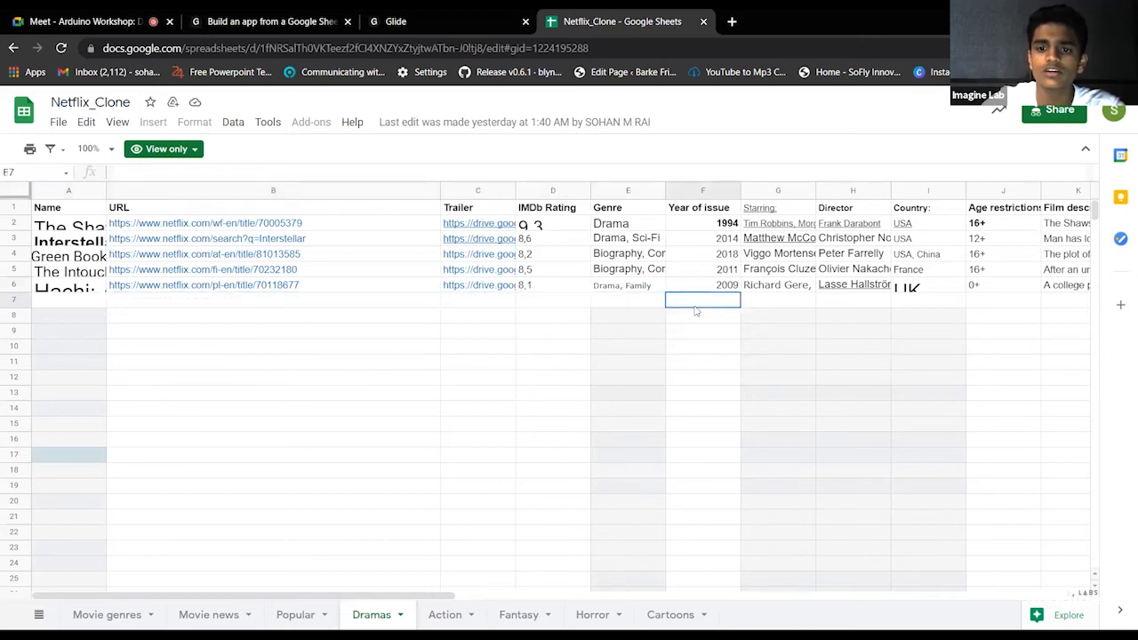
click(833, 302)
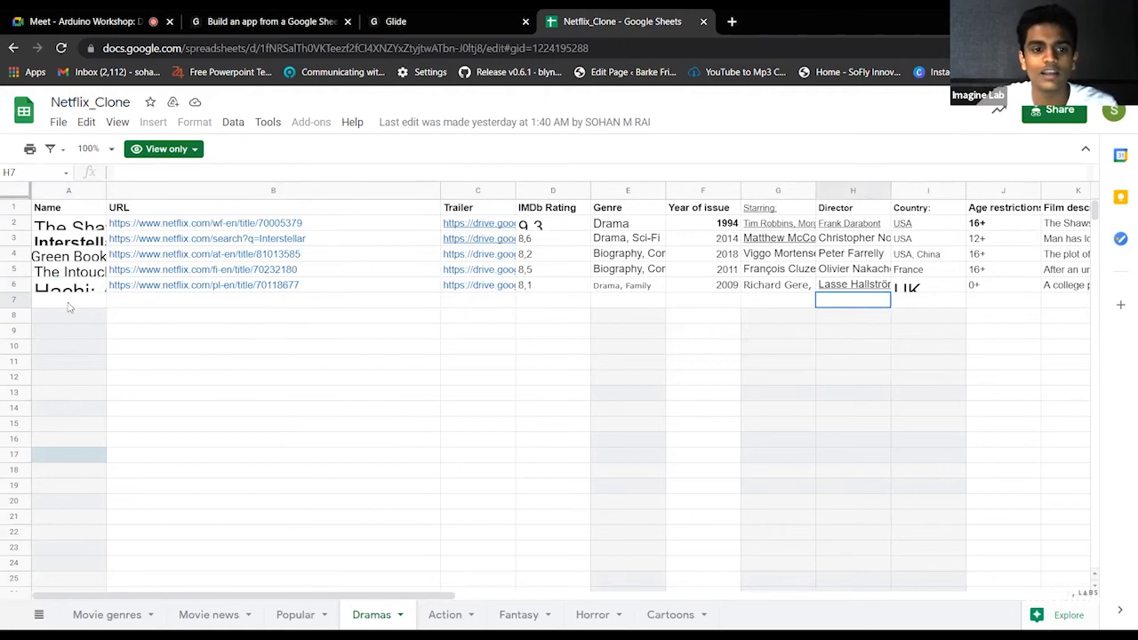
click(137, 300)
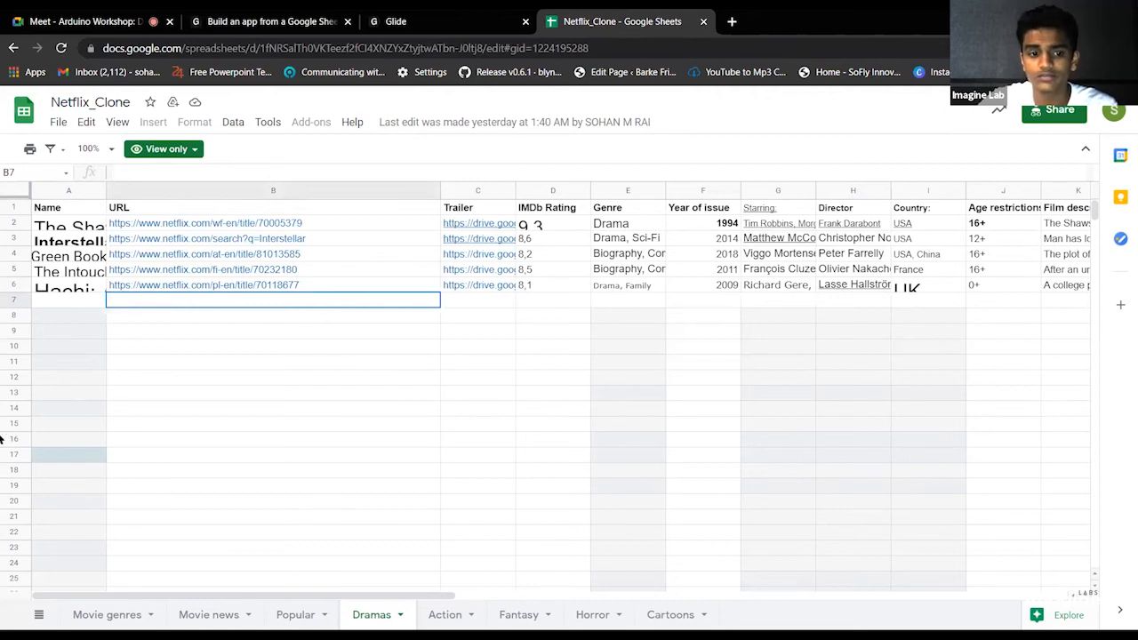
Step: Look through the remaining genre sheets up to Horror and select its first empty cell in the Name column
click(212, 615)
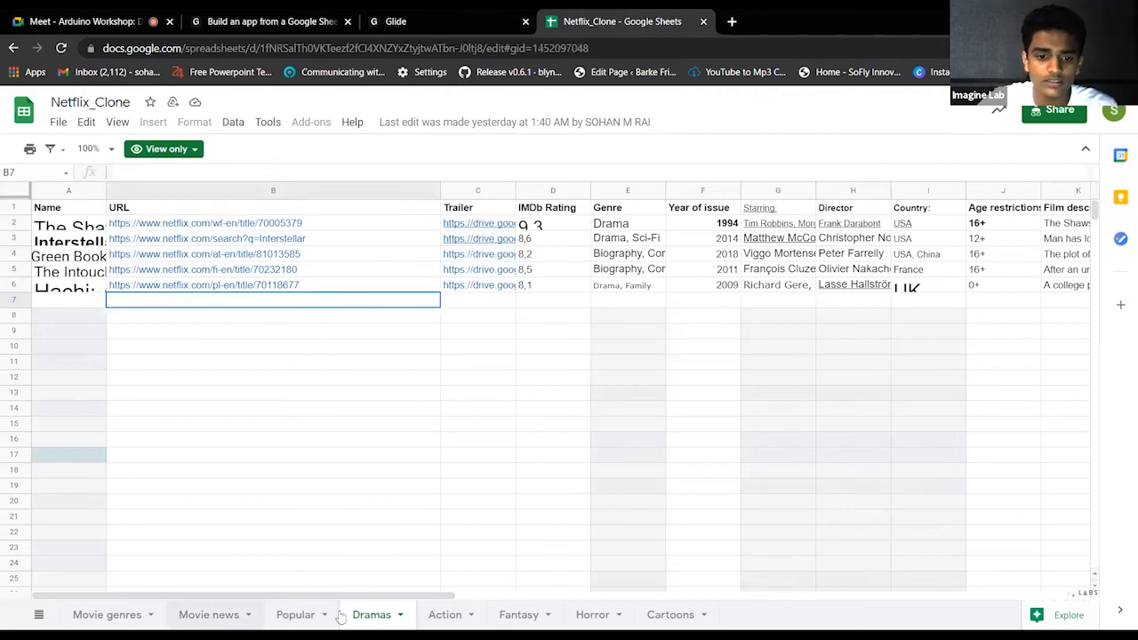
click(372, 615)
click(460, 611)
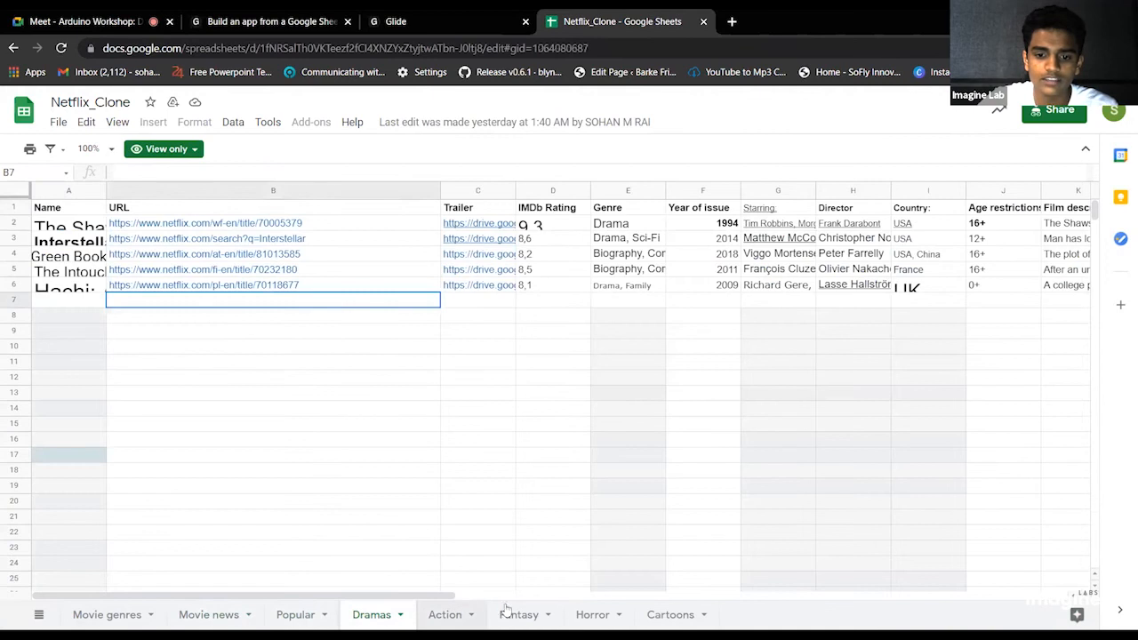
click(508, 613)
click(601, 615)
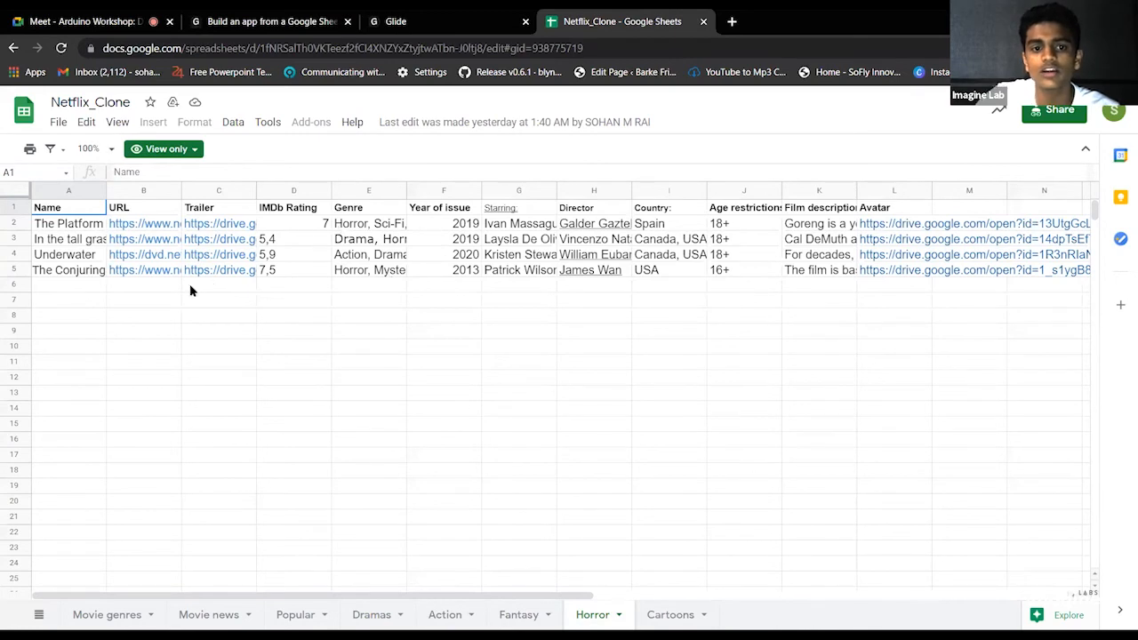
click(83, 284)
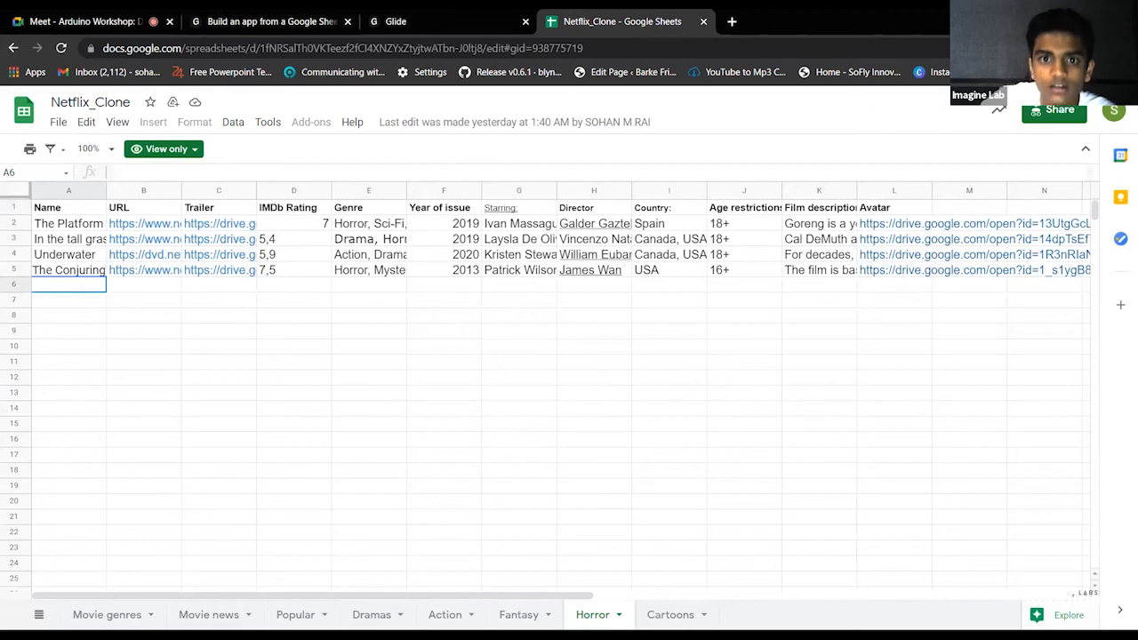
Step: Switch to Glide, open its home page from the My Team dashboard, and log in to reach the apps dashboard
click(271, 21)
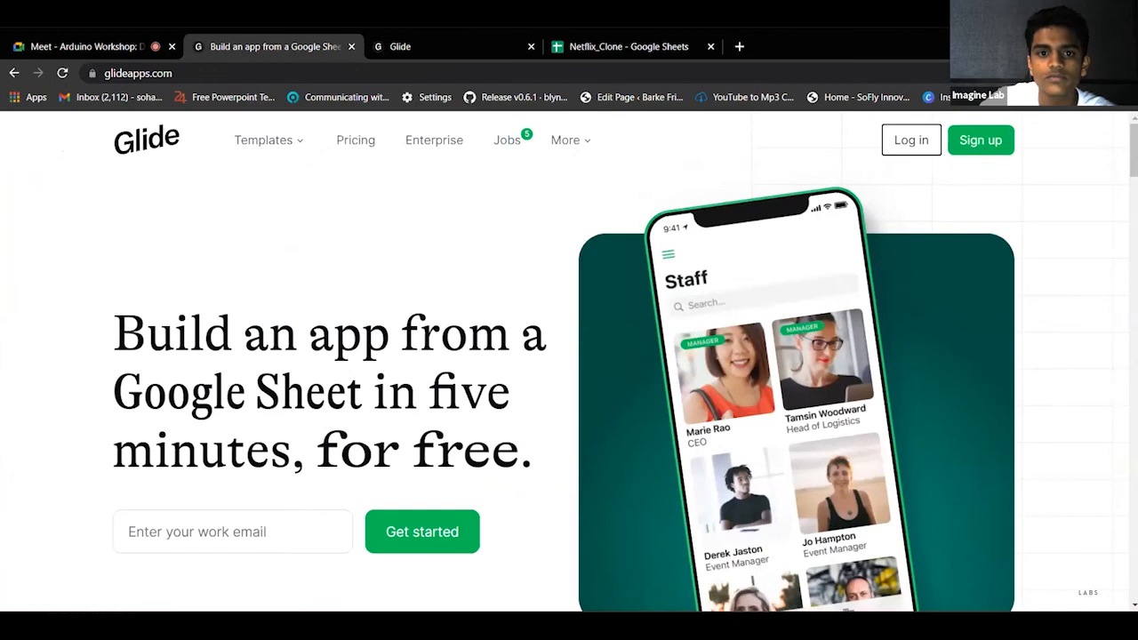
click(383, 55)
click(299, 53)
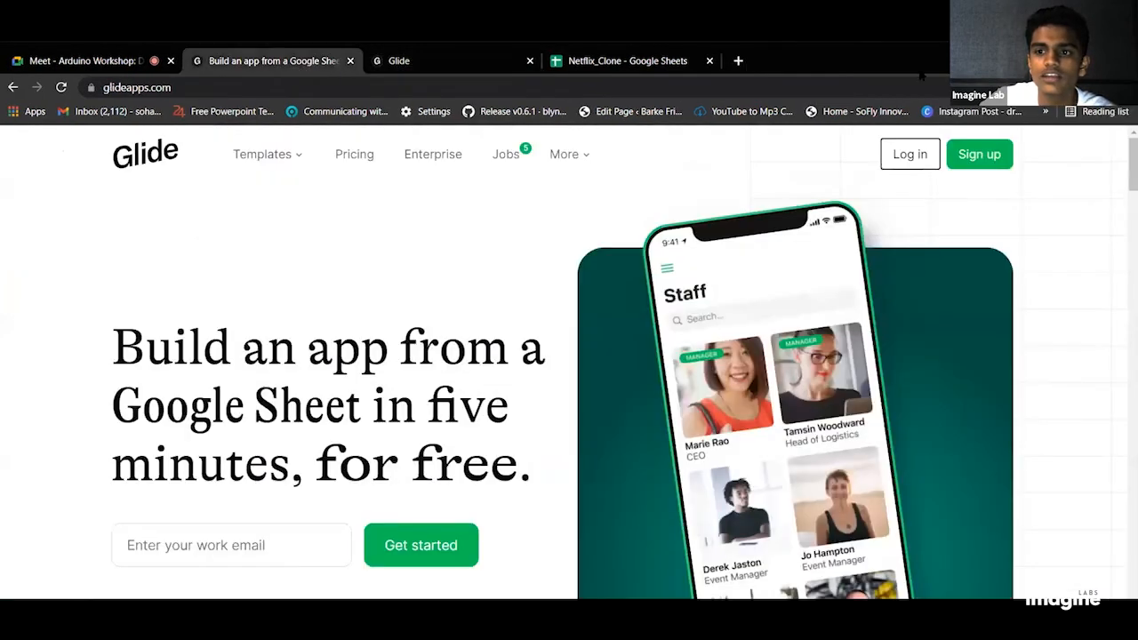
click(400, 60)
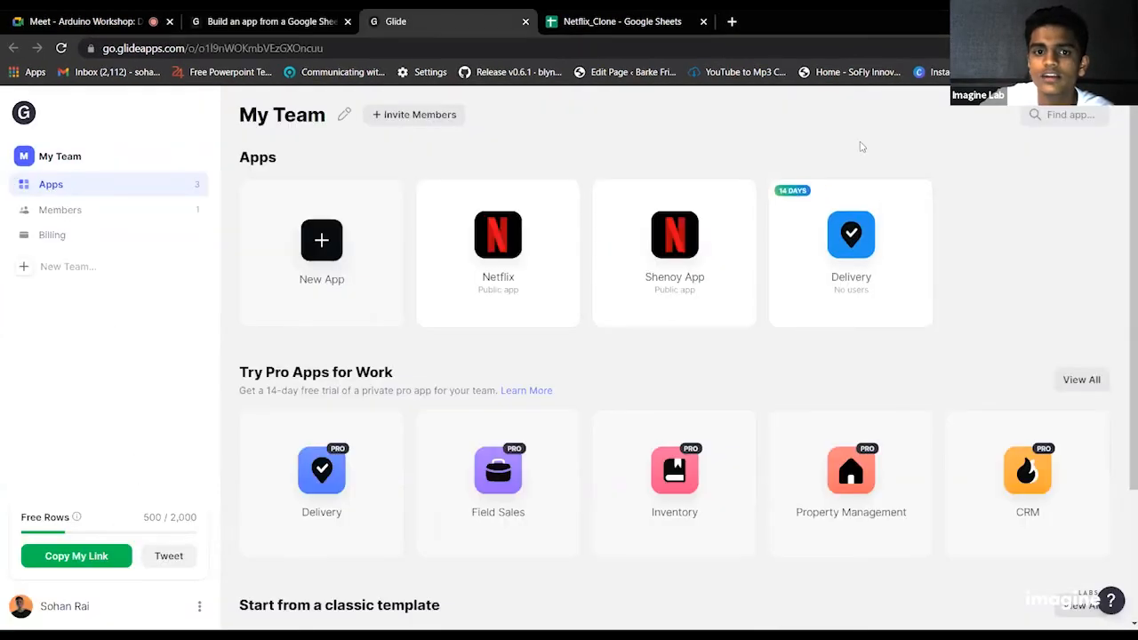
click(30, 111)
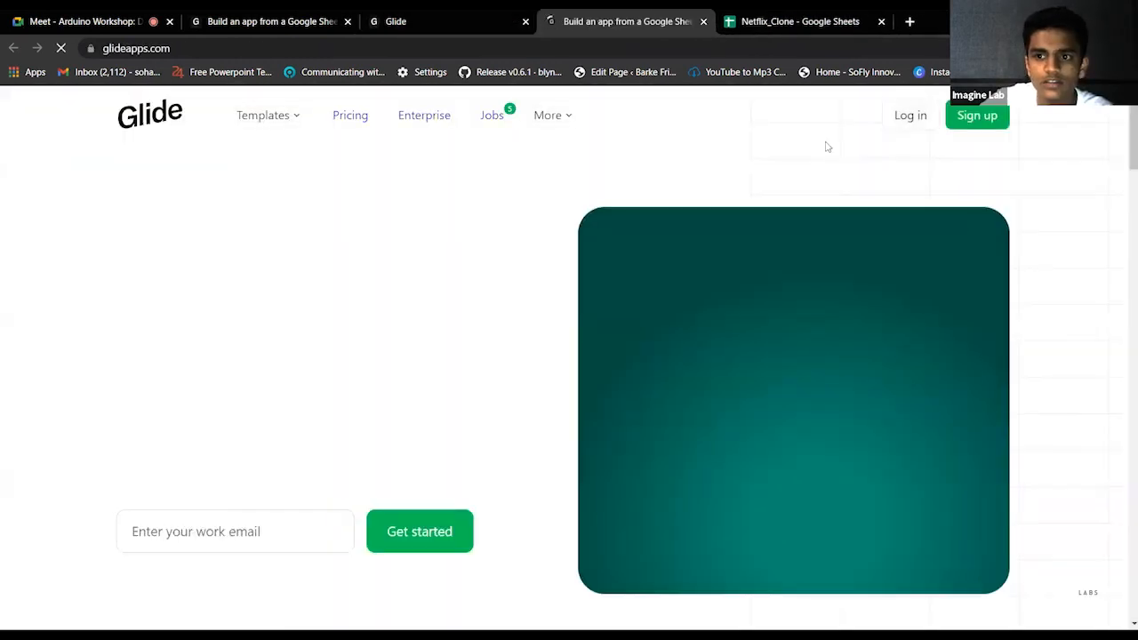
click(896, 115)
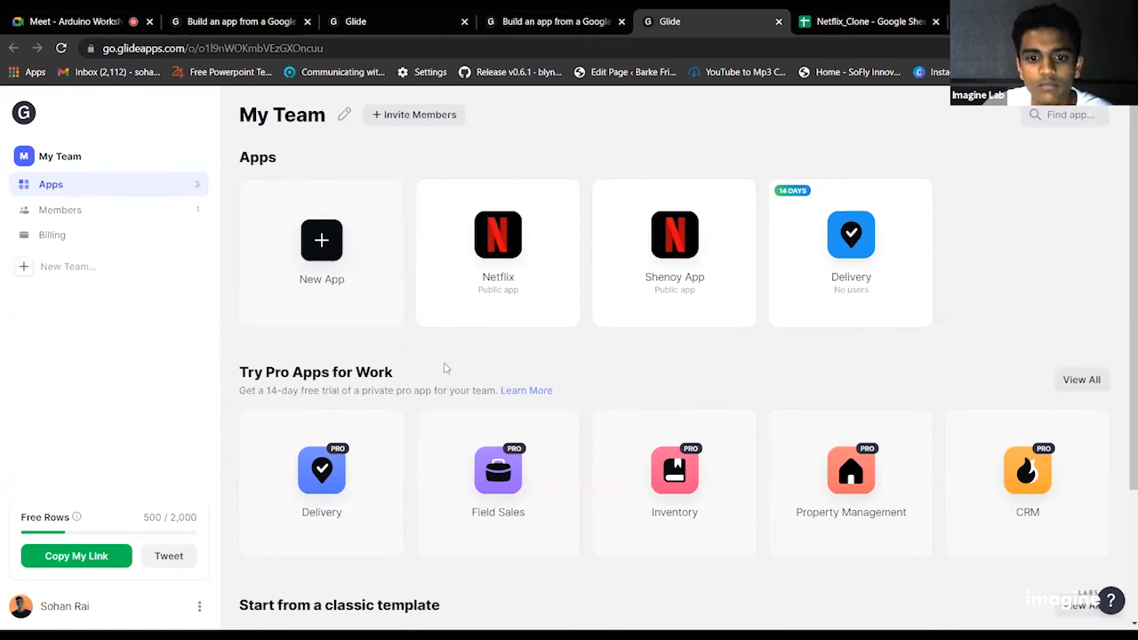
Step: Look over the My Team dashboard's apps and Pro apps, and open the full gallery of classic templates
scroll(446, 369, down, 2)
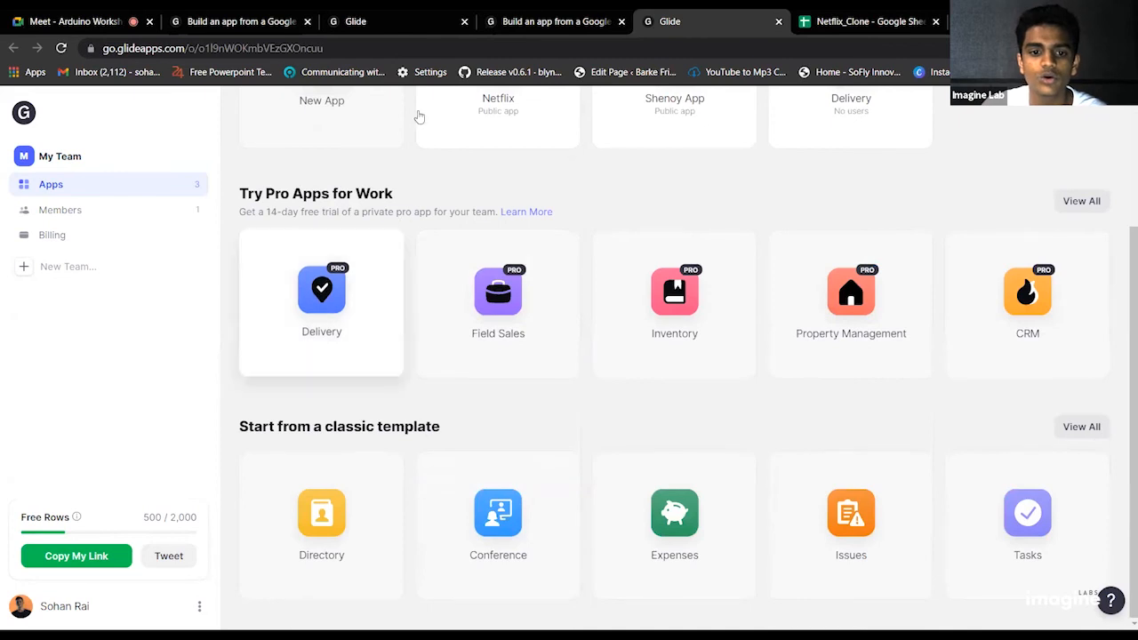
scroll(394, 274, up, 2)
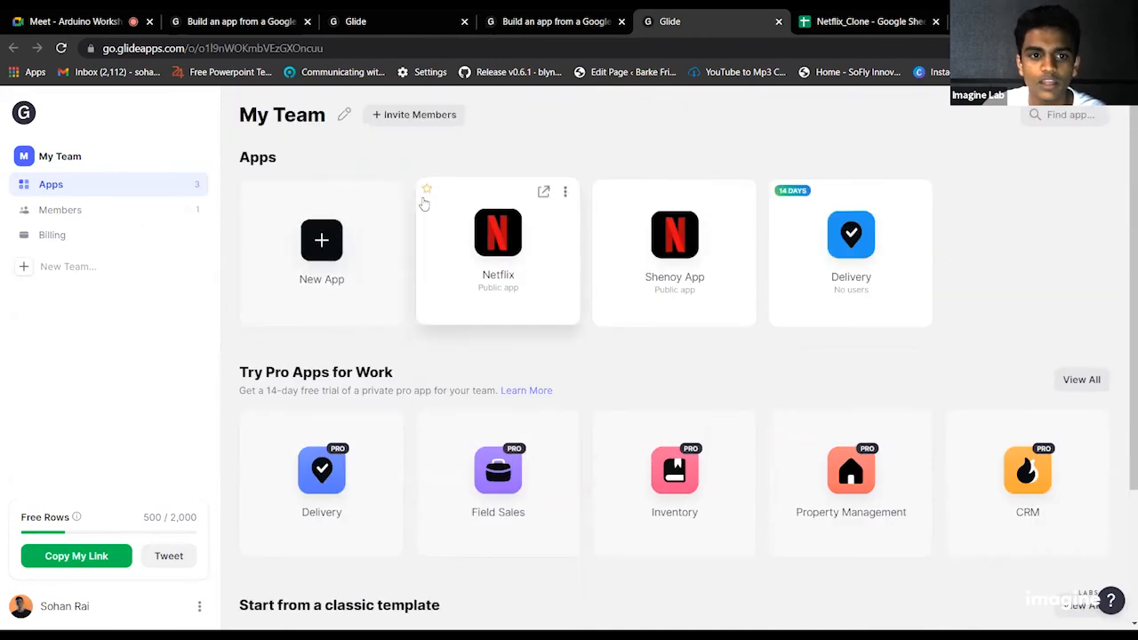
scroll(424, 204, down, 2)
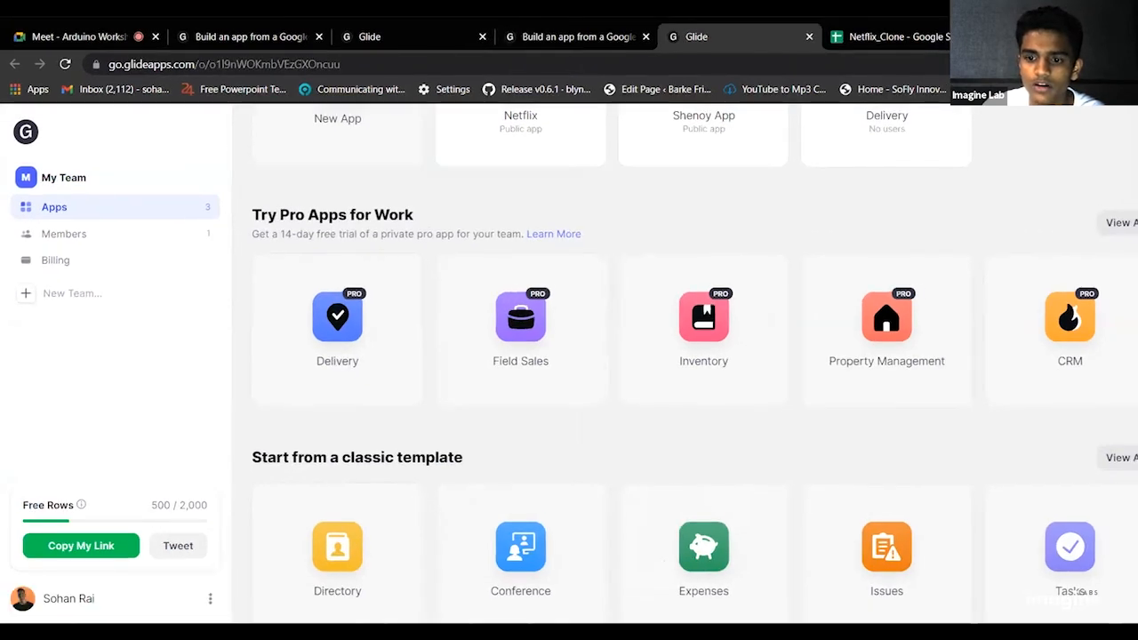
click(1122, 458)
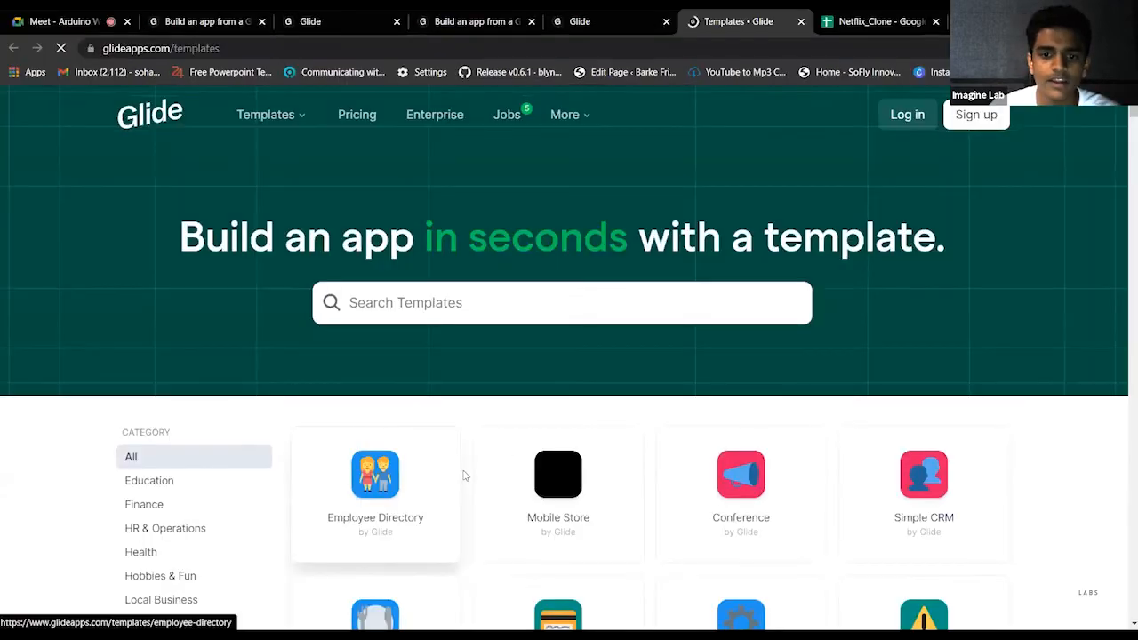
Step: Browse the template gallery, filter it to the Education category, and open the Attendance Tracker template's preview
scroll(369, 518, down, 3)
scroll(463, 473, down, 15)
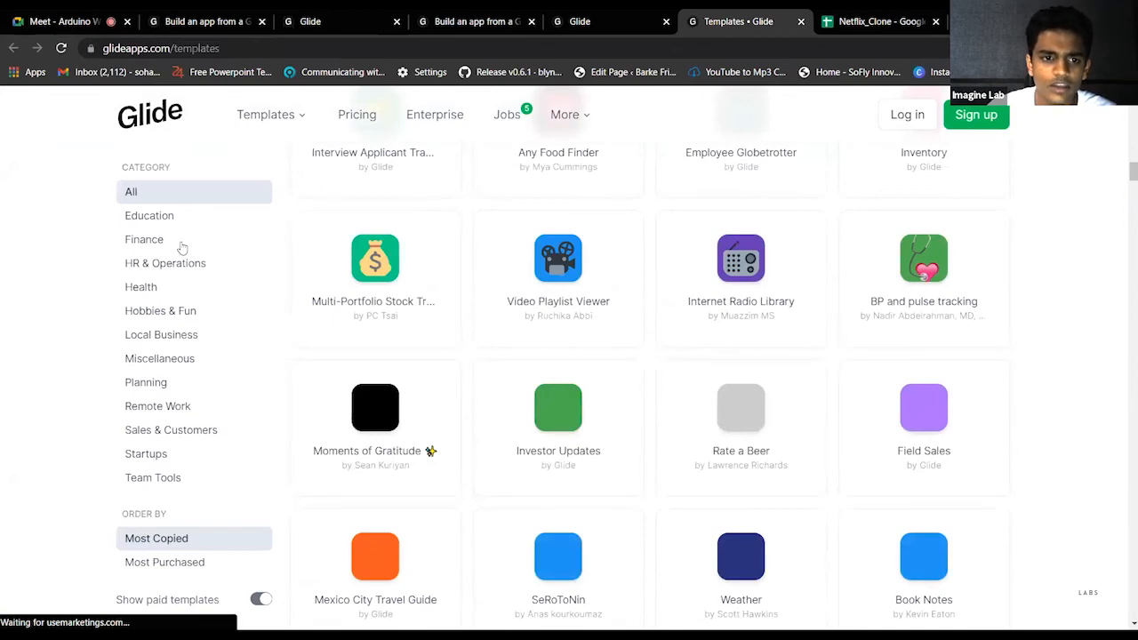
click(150, 216)
scroll(485, 390, down, 2)
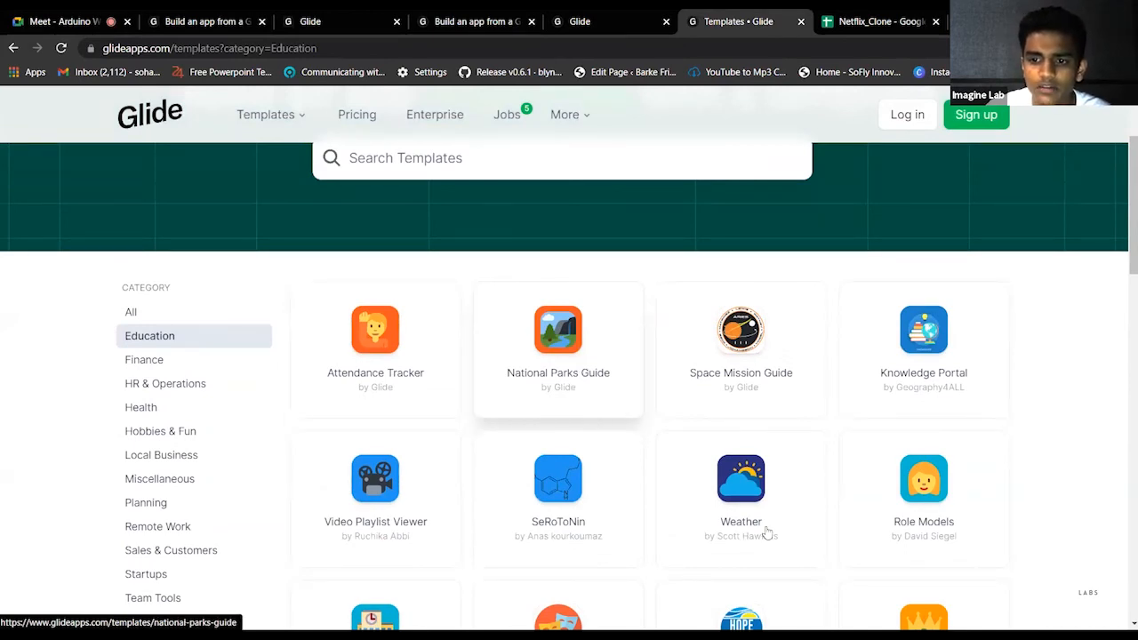
click(406, 384)
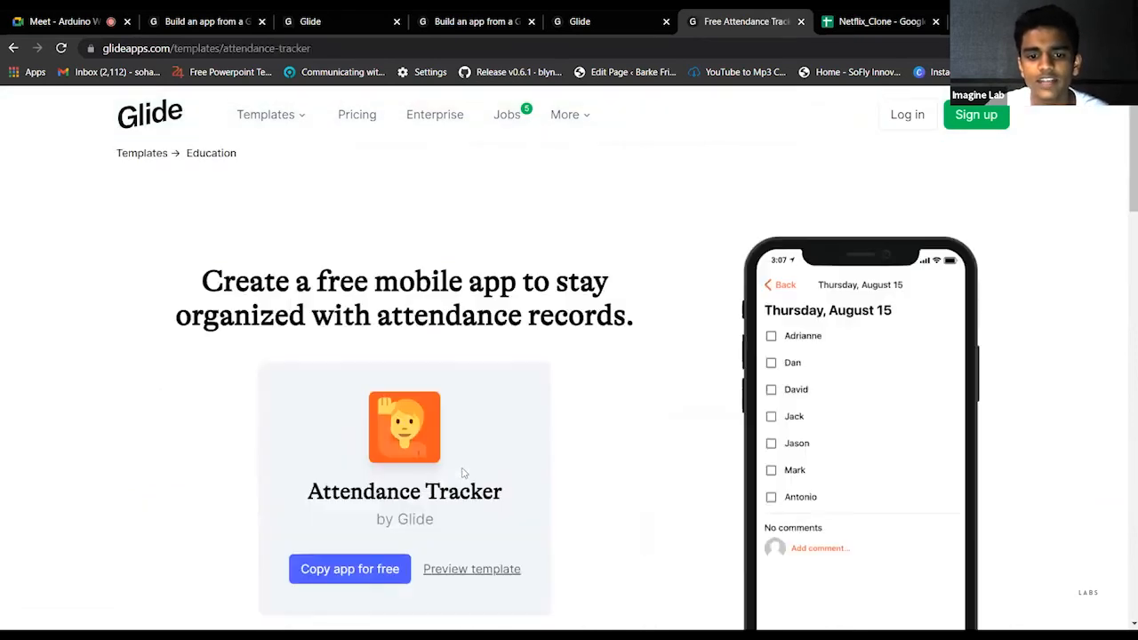
click(494, 498)
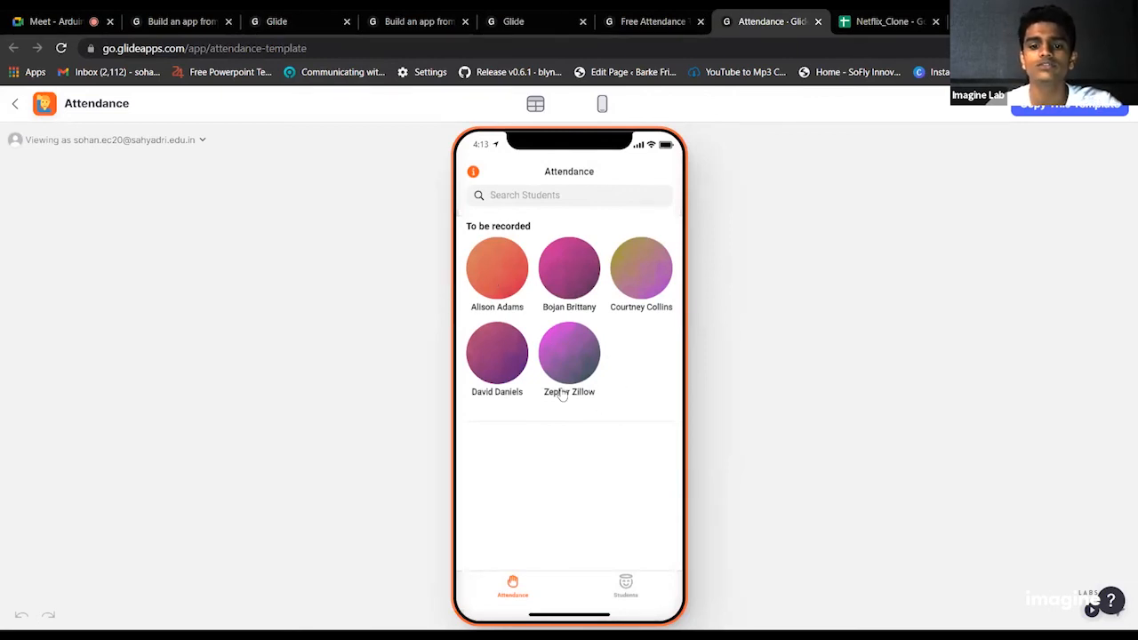
Step: Mark the first student in the Attendance preview as present and as absent, and check the attendance groups
click(513, 286)
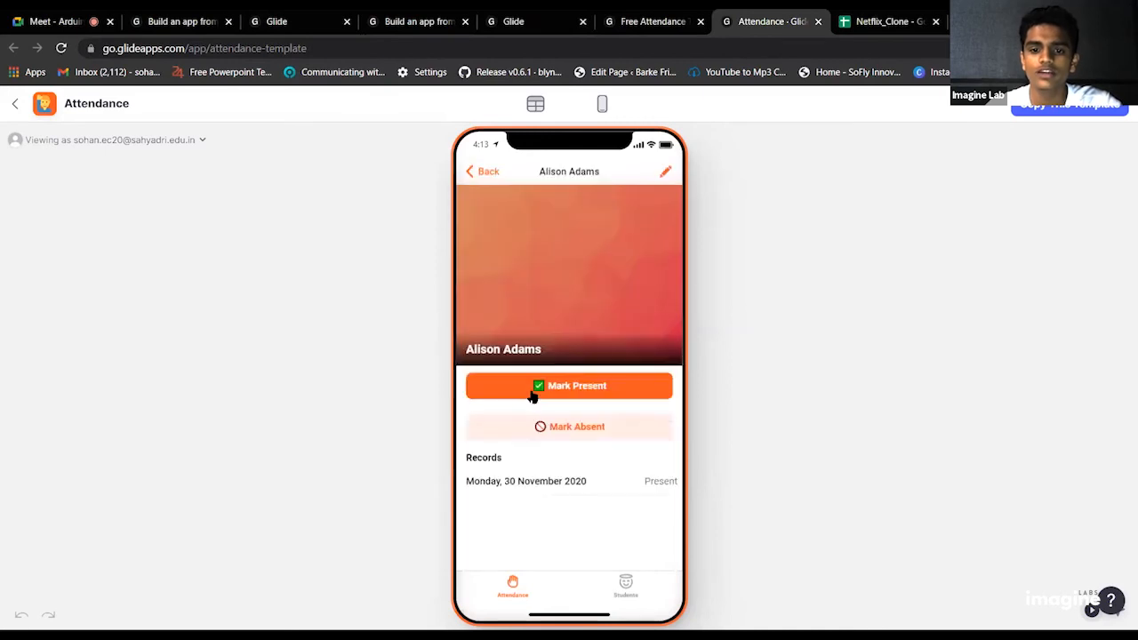
click(539, 395)
click(556, 427)
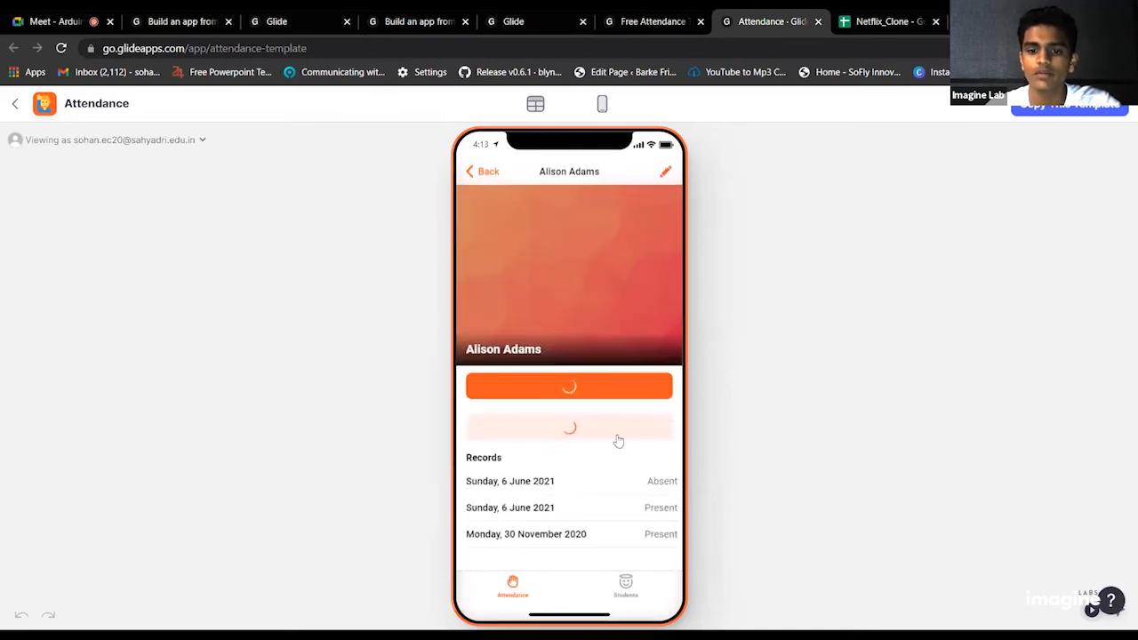
scroll(603, 448, up, 1)
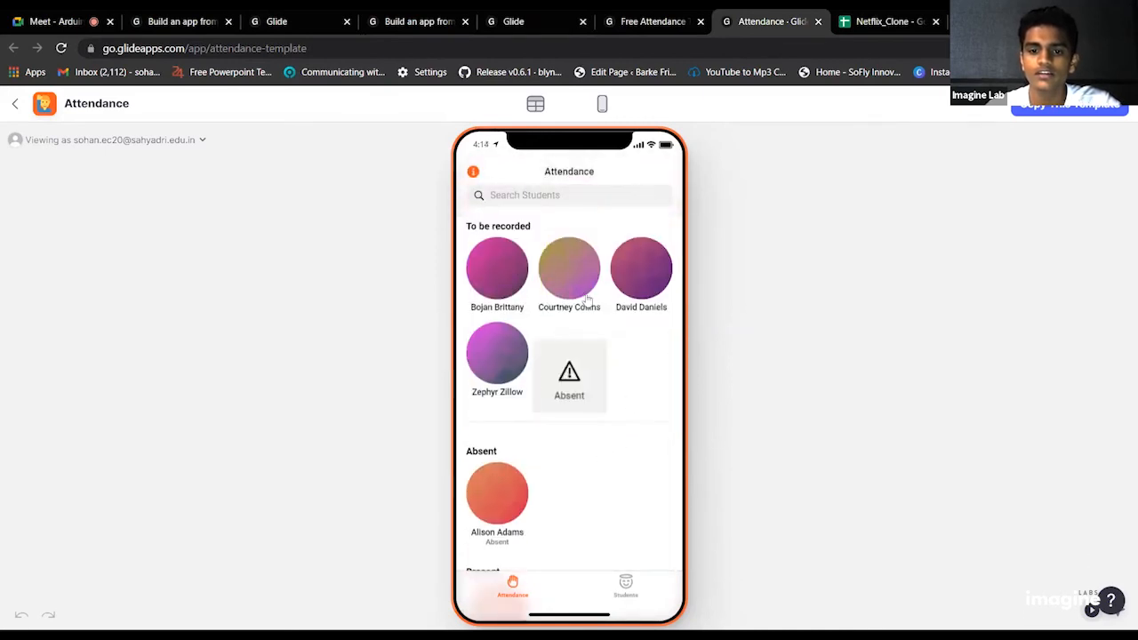
scroll(494, 454, down, 1)
scroll(498, 449, up, 1)
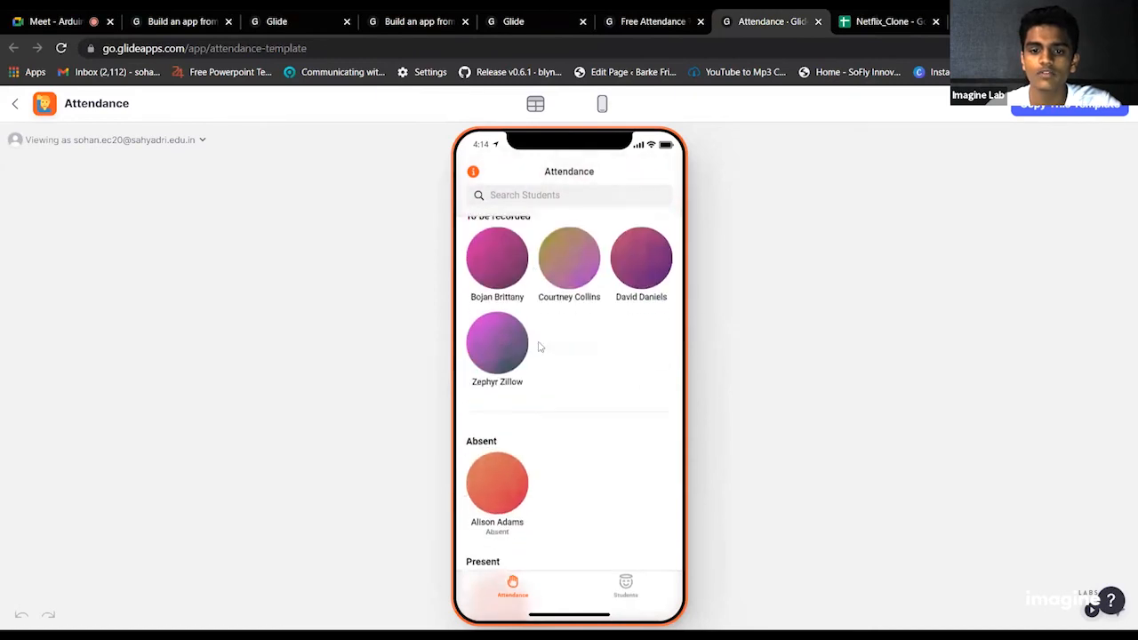
Step: Mark the first student still to be recorded as present and close the app's Info page
click(498, 287)
click(609, 394)
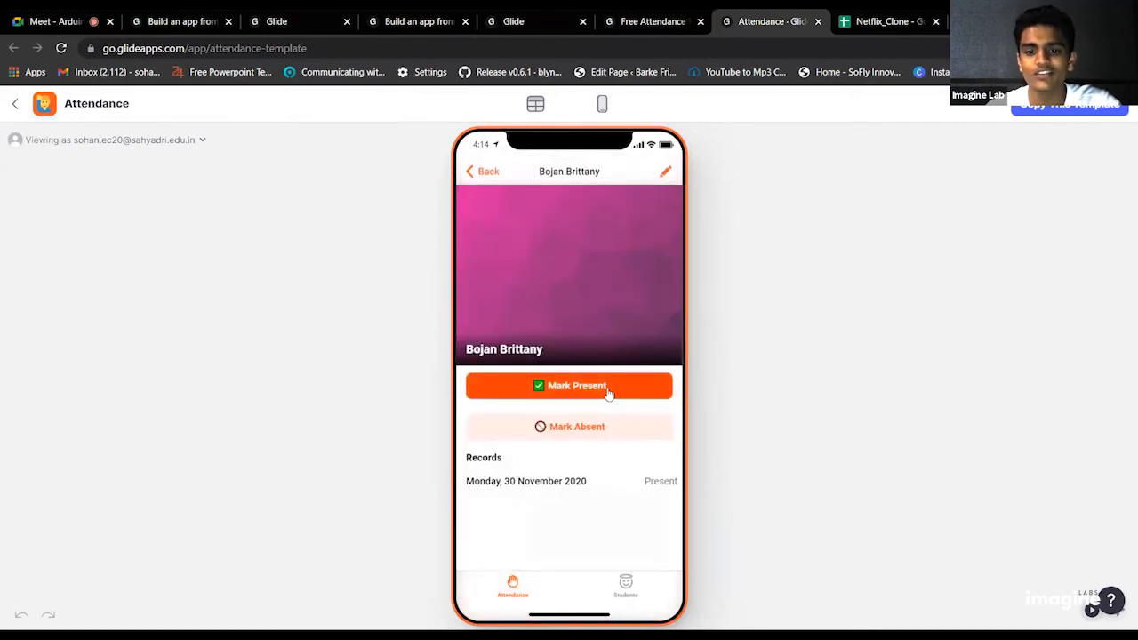
click(485, 176)
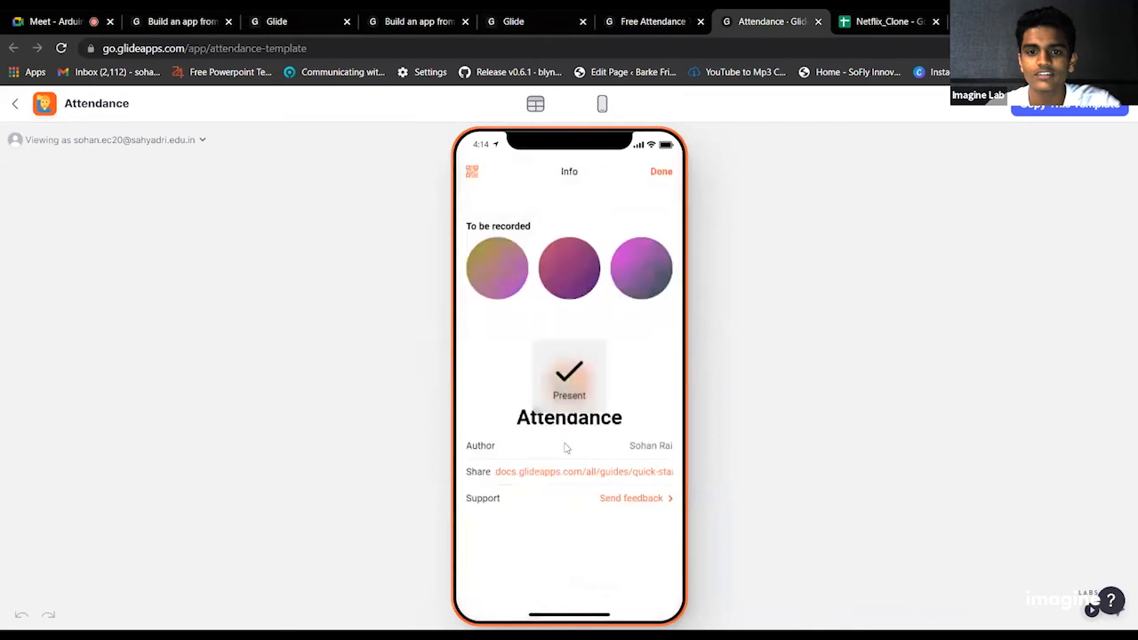
click(662, 172)
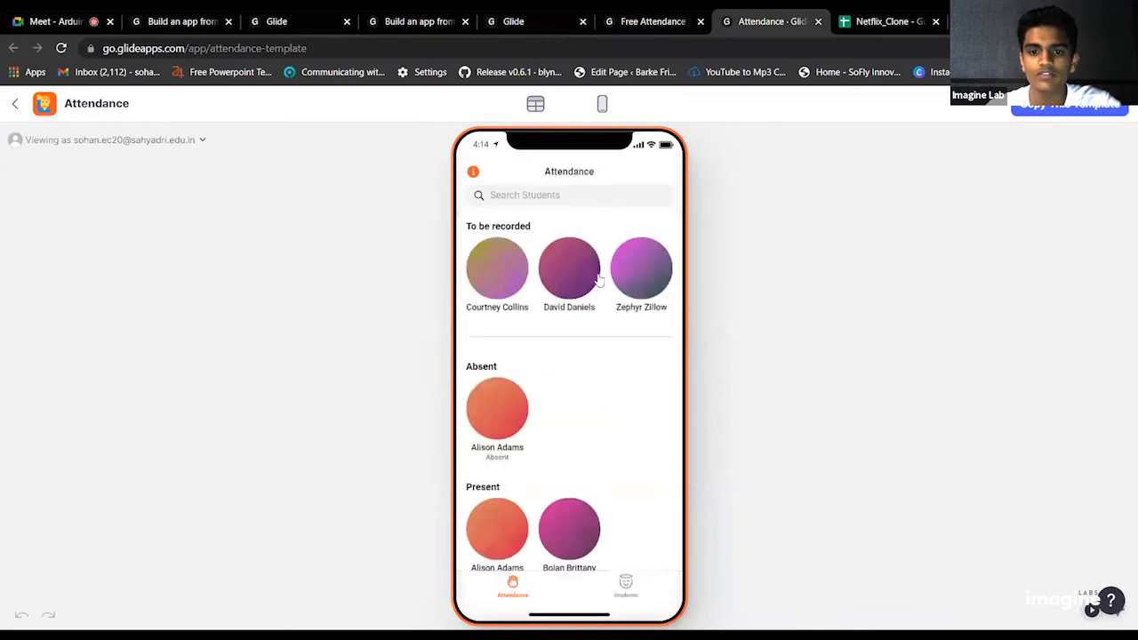
Step: Review the absent and present groups and the Students list, and return to the Attendance page
scroll(614, 386, down, 2)
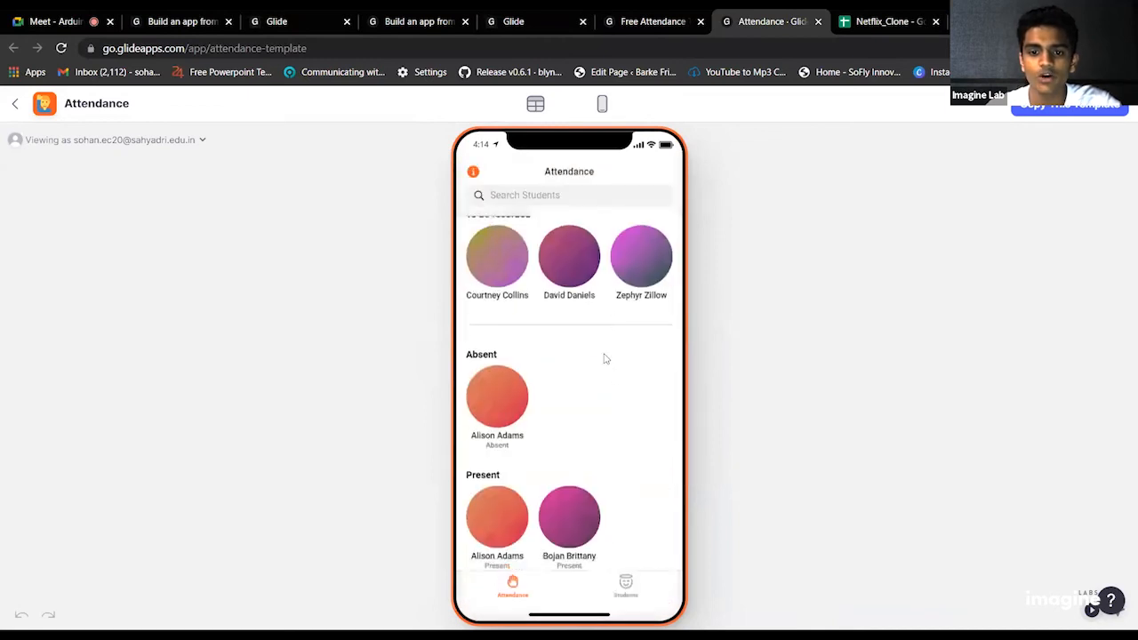
click(625, 591)
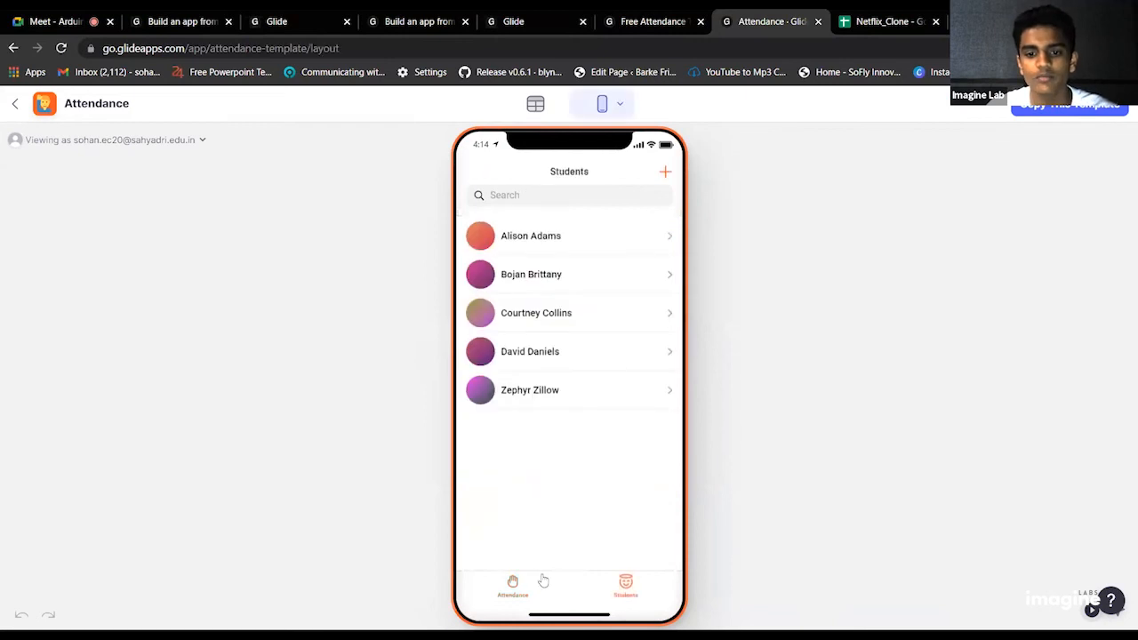
click(520, 591)
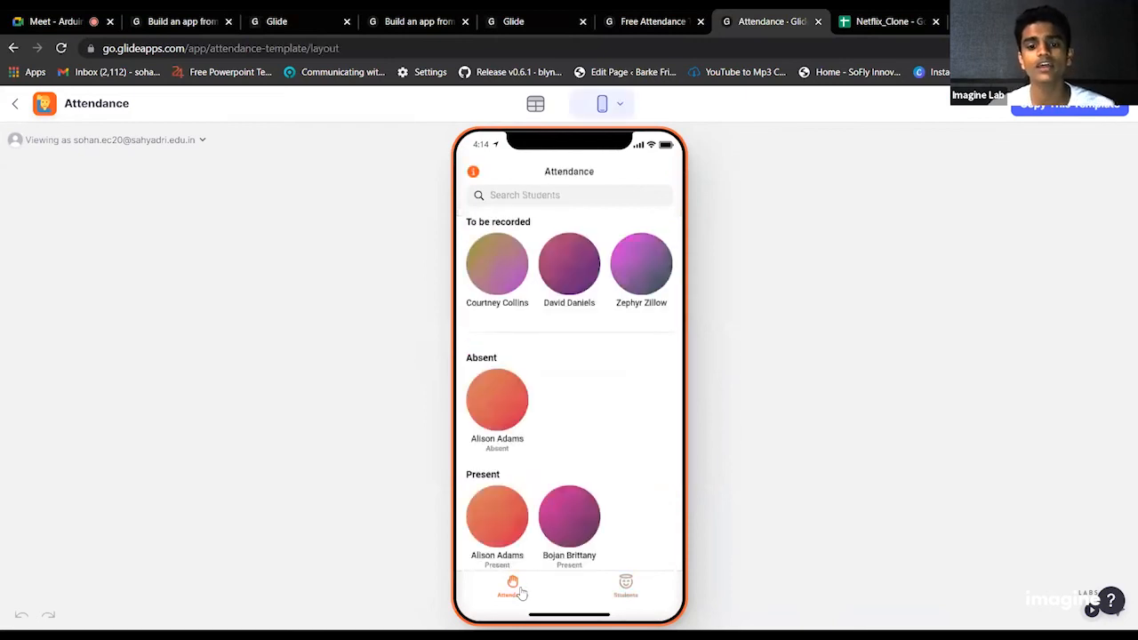
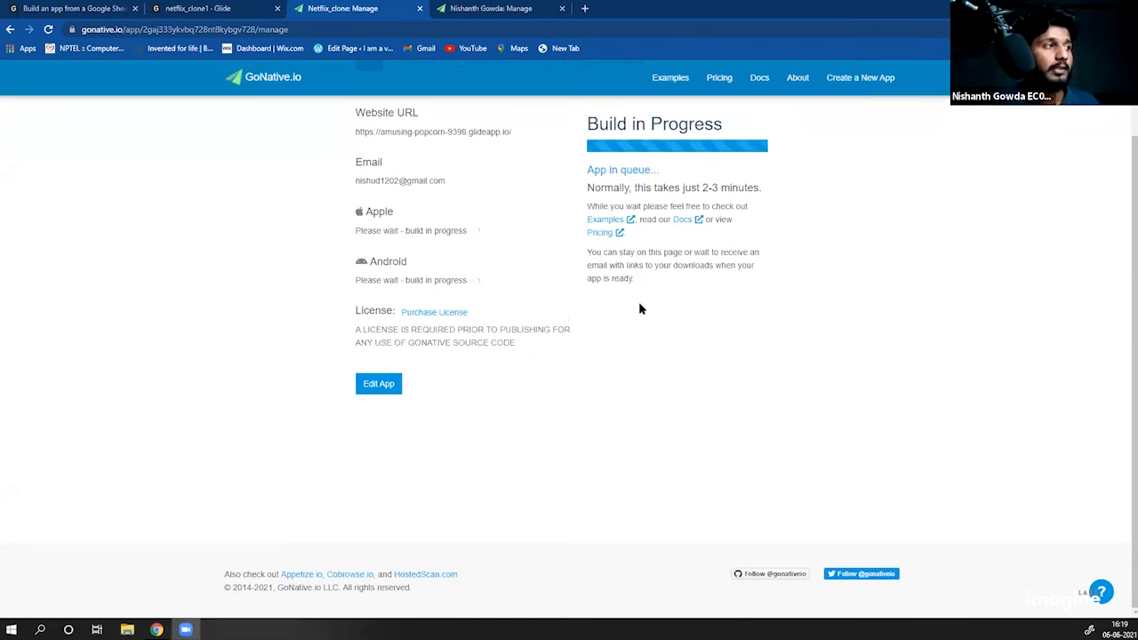
Step: Switch to GoNative and check the build progress of both apps on their Manage App pages
scroll(627, 310, up, 2)
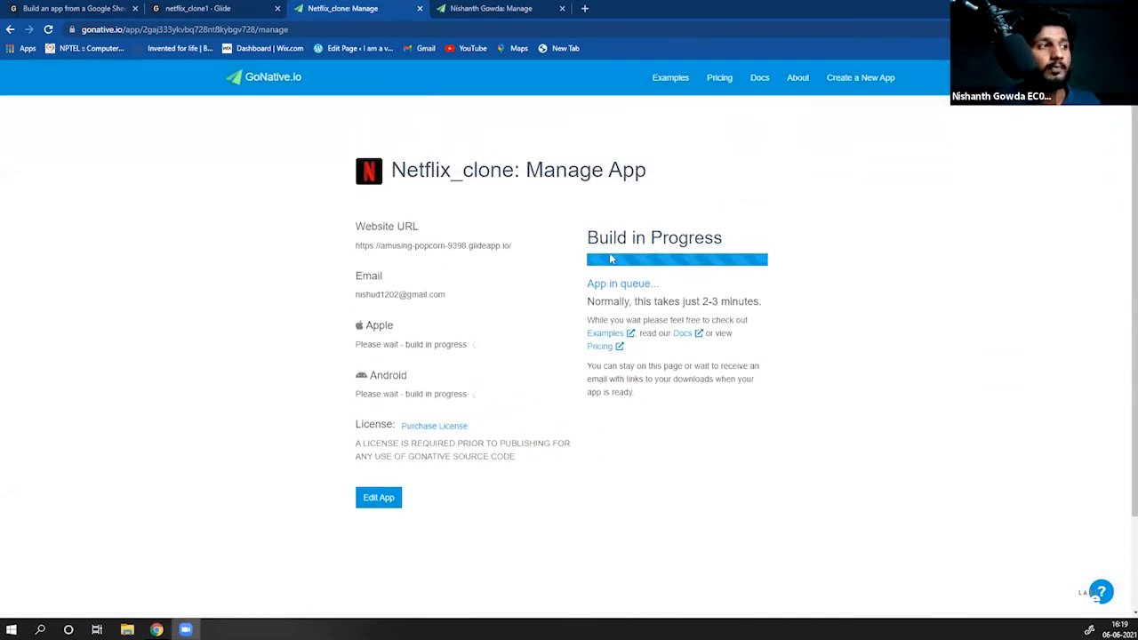
click(490, 8)
click(404, 9)
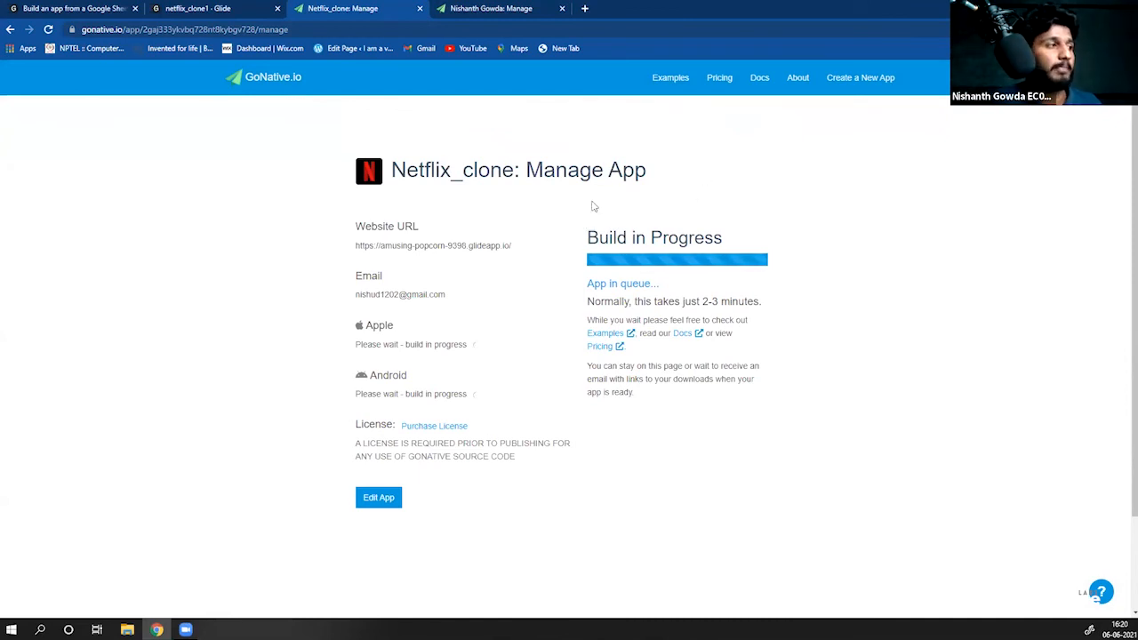
scroll(480, 299, down, 2)
scroll(436, 240, up, 2)
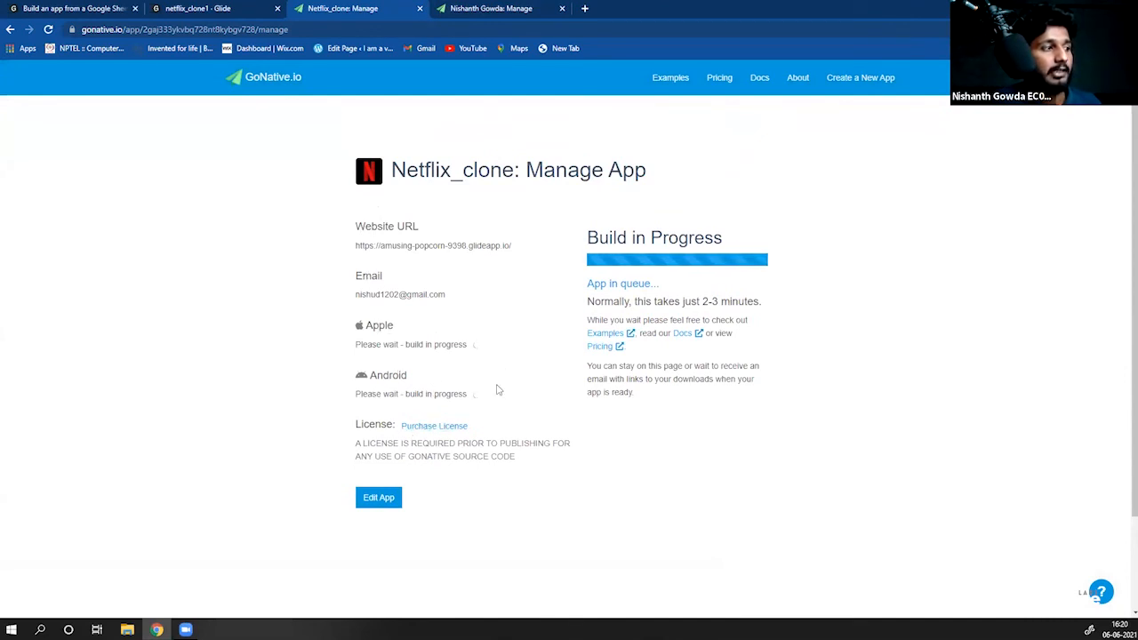
scroll(460, 283, down, 1)
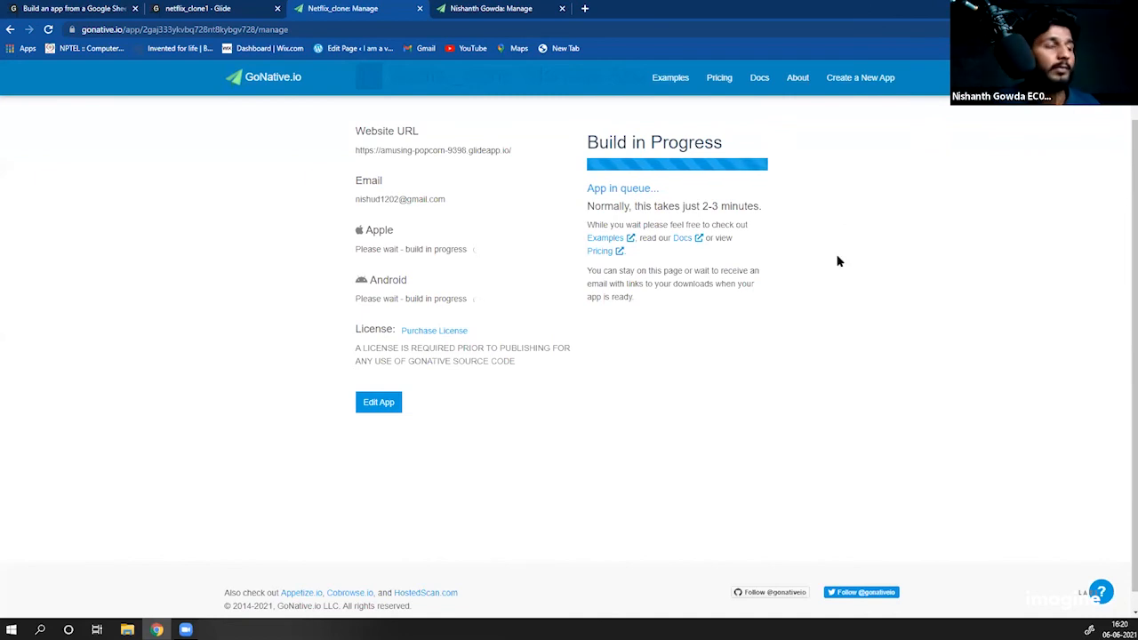
click(503, 6)
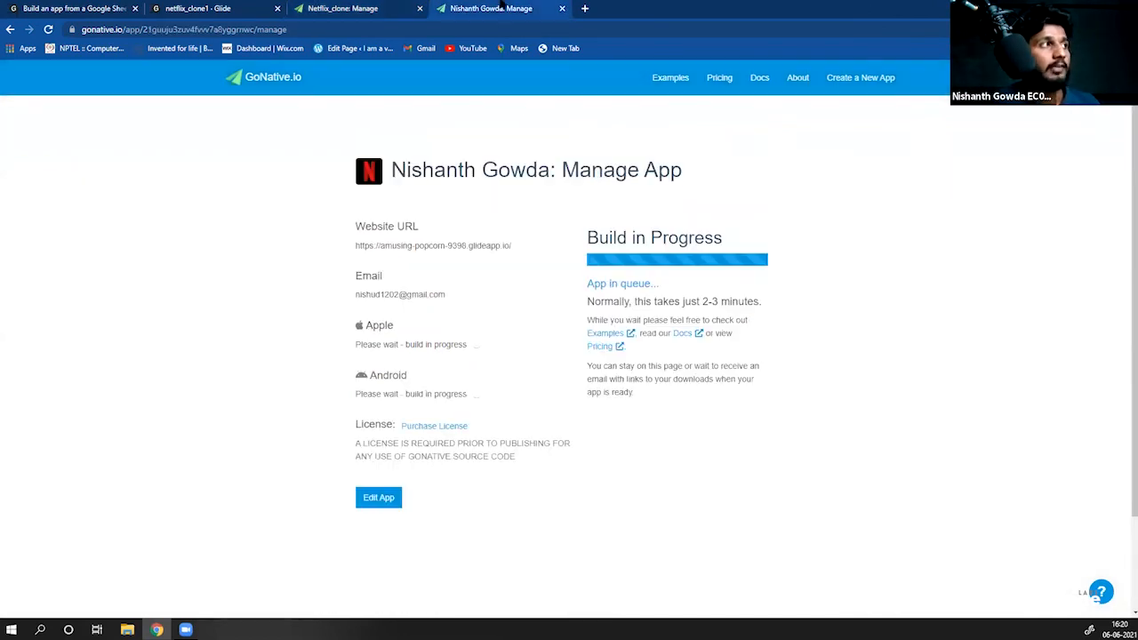
click(363, 7)
click(487, 6)
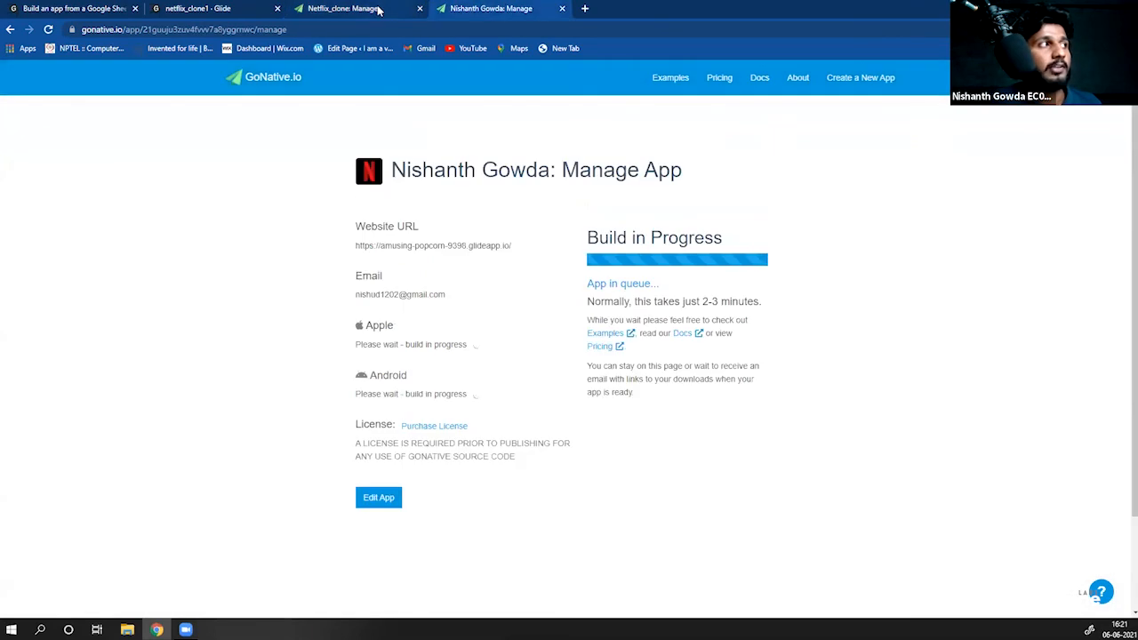
click(368, 7)
click(490, 7)
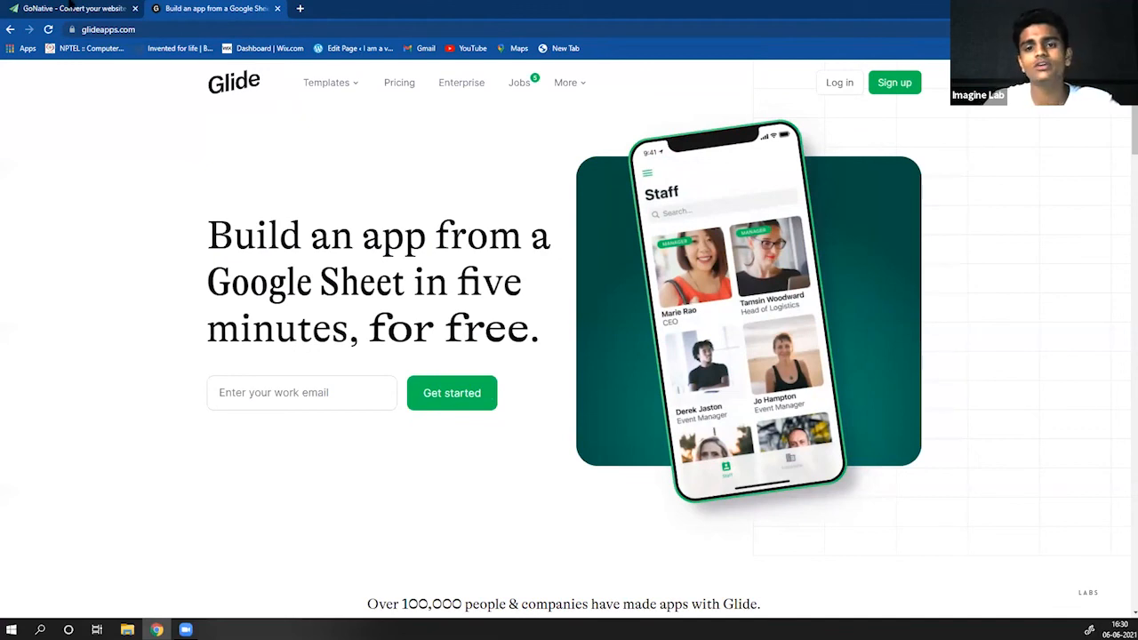
Step: Look at the GoNative home page, return to the Glide site, and log in to the My Team dashboard
click(69, 8)
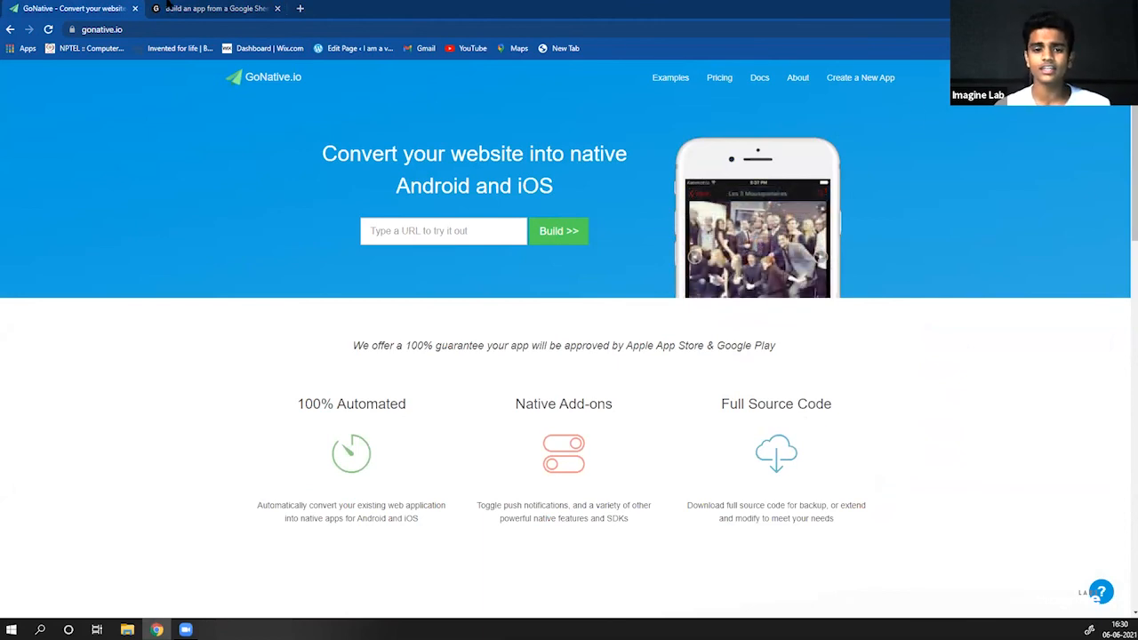
click(167, 7)
click(841, 91)
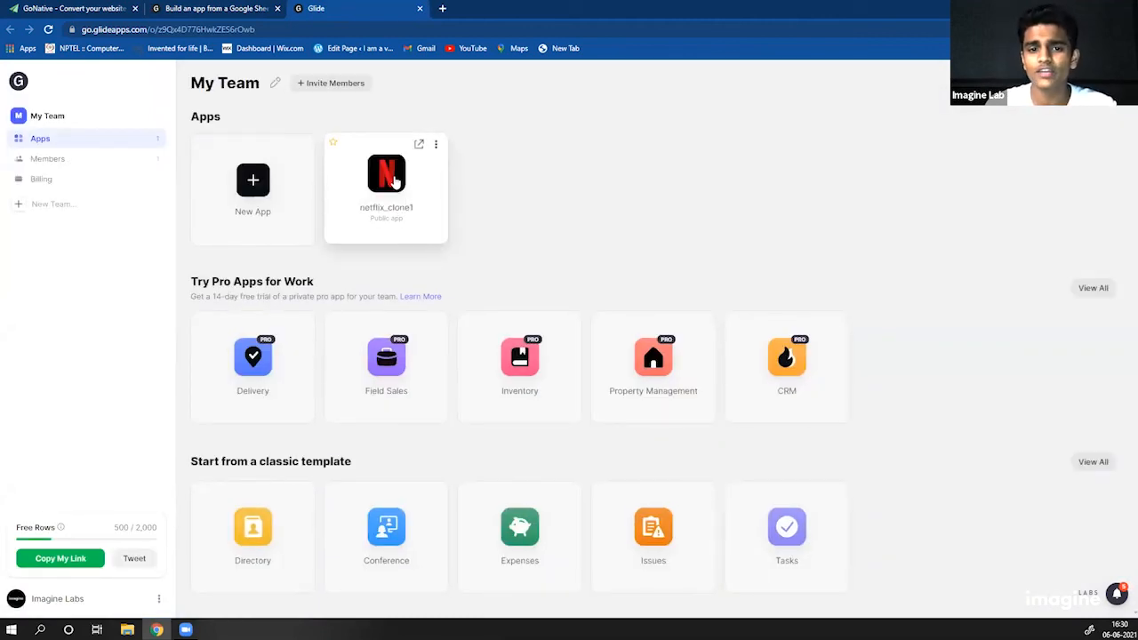
Step: Open the netflix_clone1 app in Glide and copy its published app link
click(395, 182)
click(199, 8)
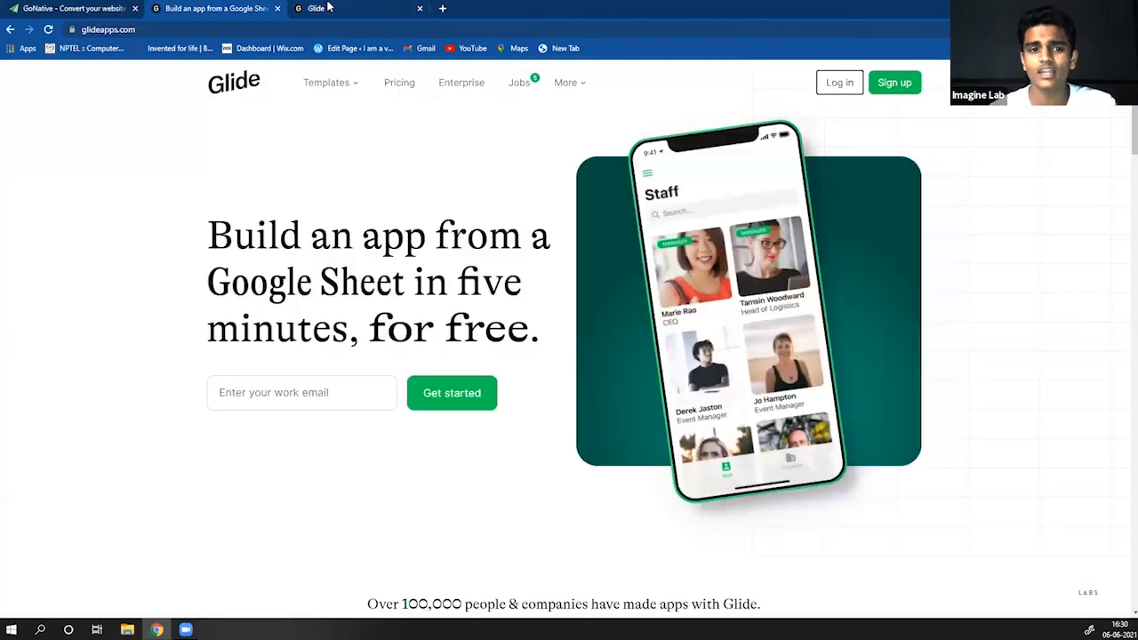
click(329, 7)
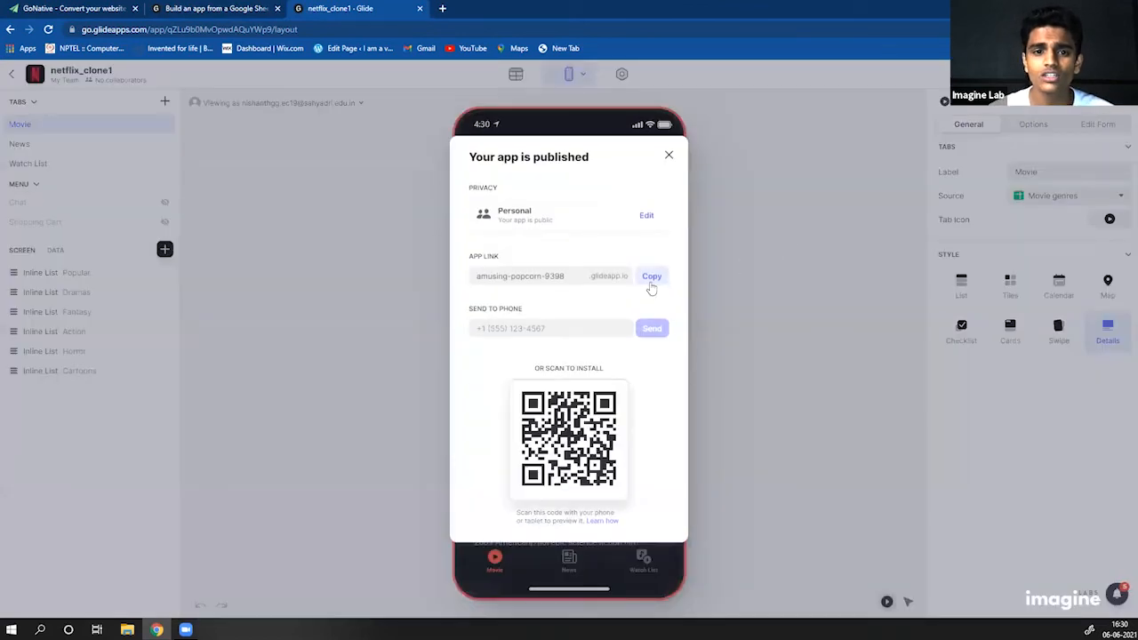
click(648, 276)
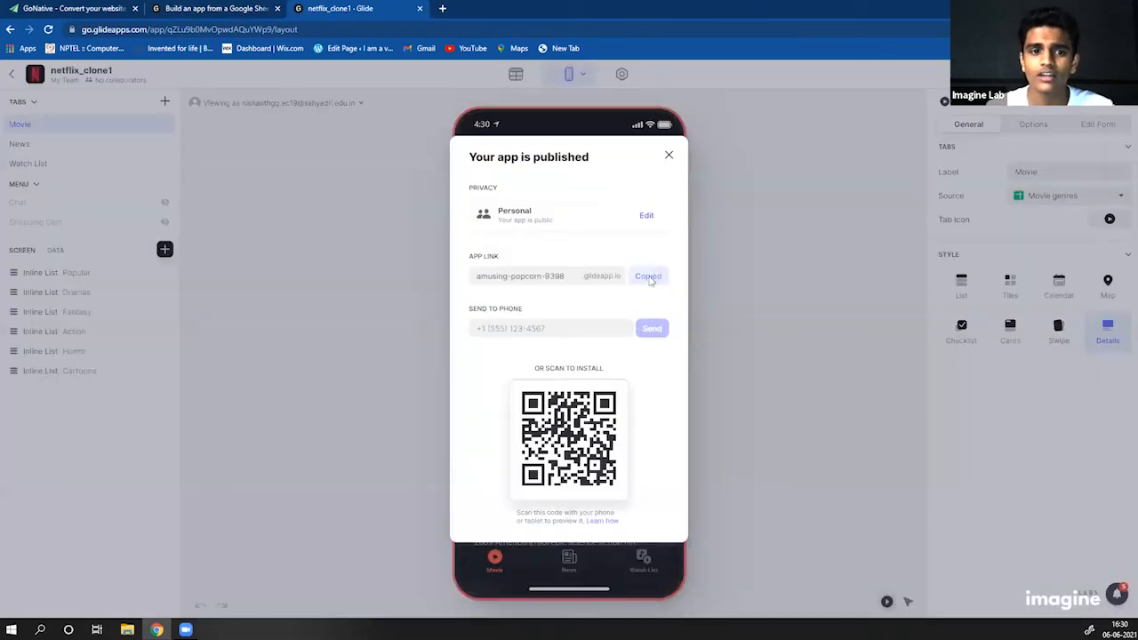
Step: Switch to GoNative, enter the copied amusing-popcorn-9398.glideapp.io link as the website URL, and begin building a native app
click(70, 8)
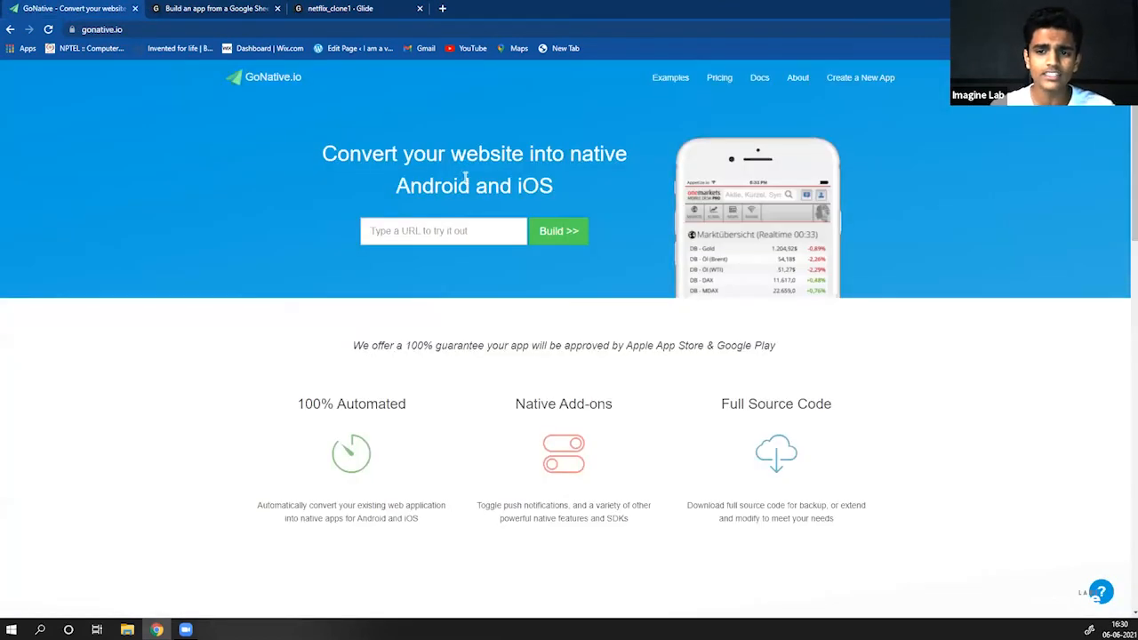
click(457, 234)
key(ctrl+v)
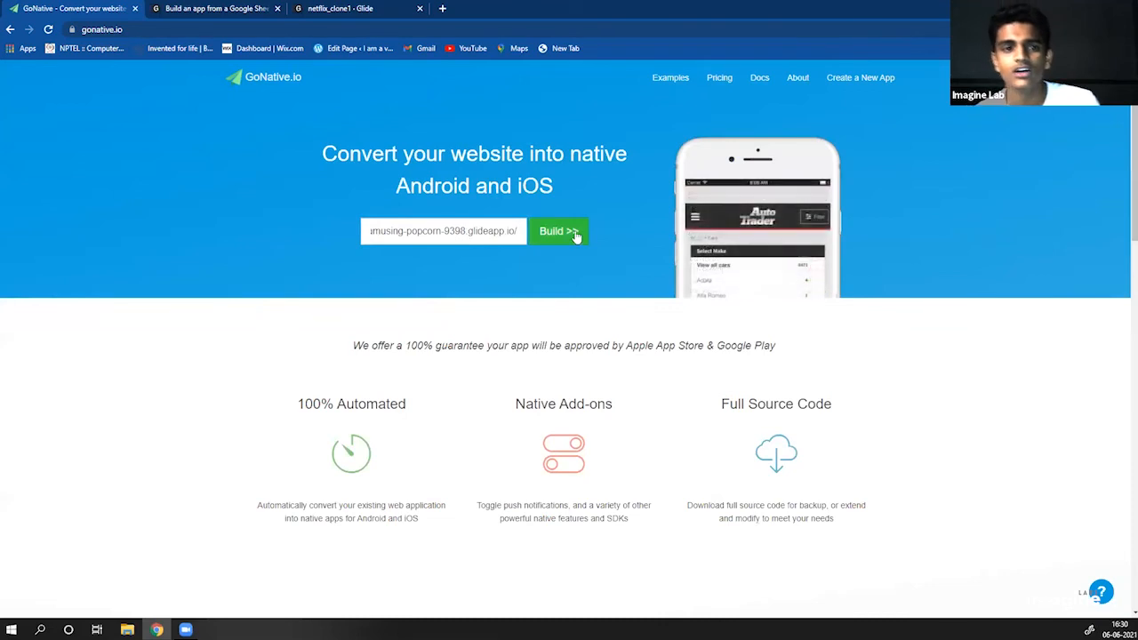
click(569, 233)
Step: Enter netflix_clone1 as the new app's name, fill in the contact e-mail for the links, and start building the app
click(356, 259)
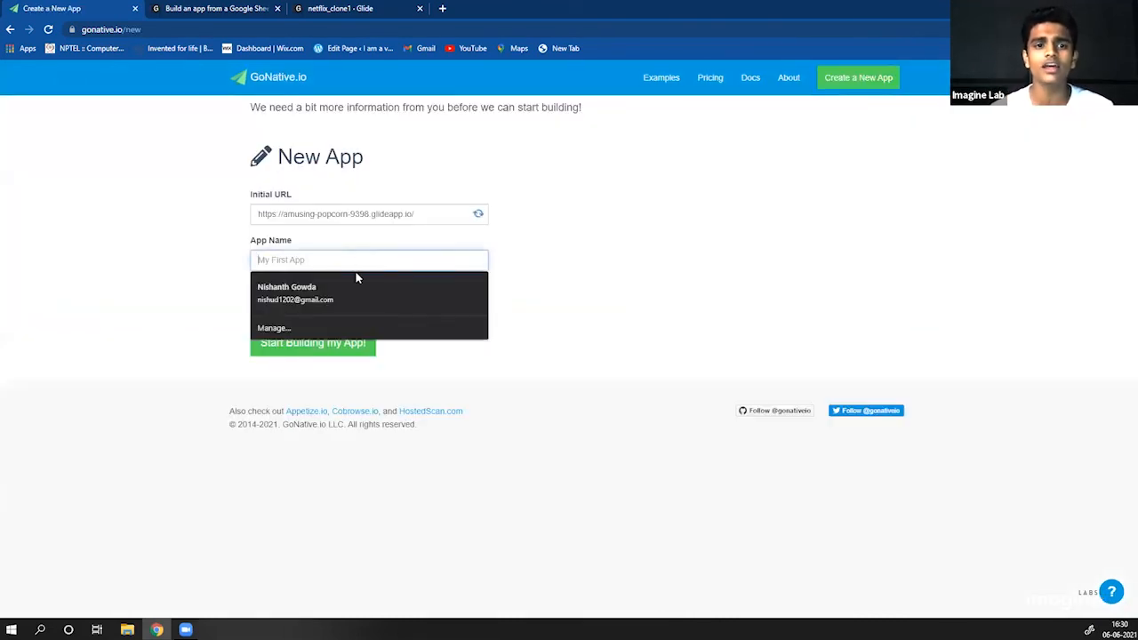
text(netflix_clone1)
click(638, 276)
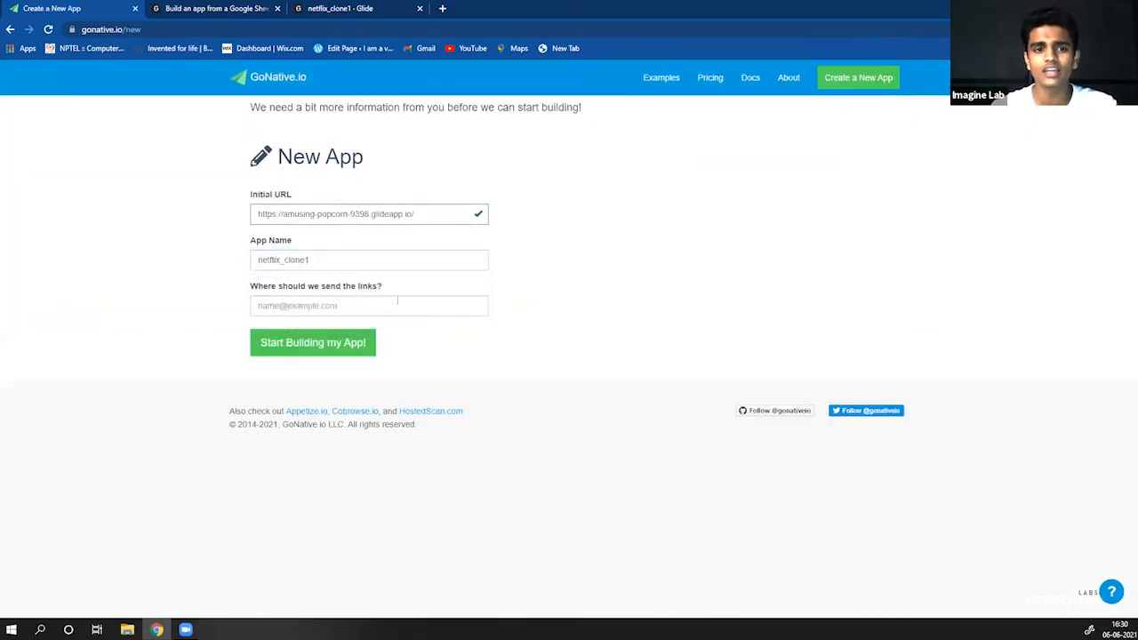
click(338, 306)
click(330, 335)
click(321, 338)
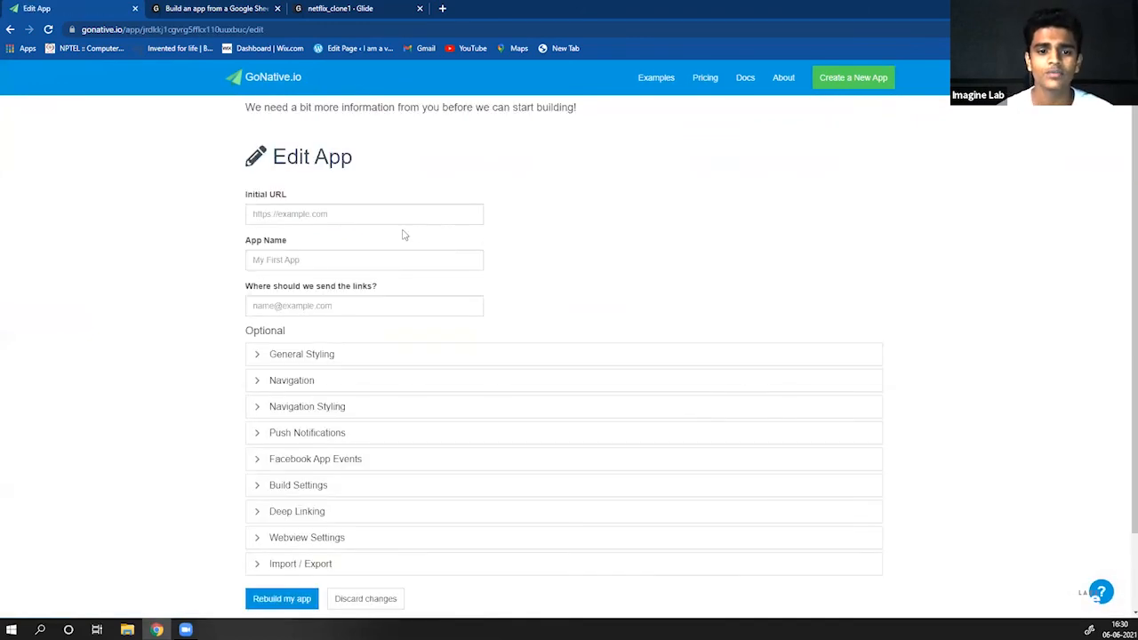
Step: Expand General Styling and choose the netflixlogo.0.0 (1) image from Downloads as the application launch icon
click(296, 353)
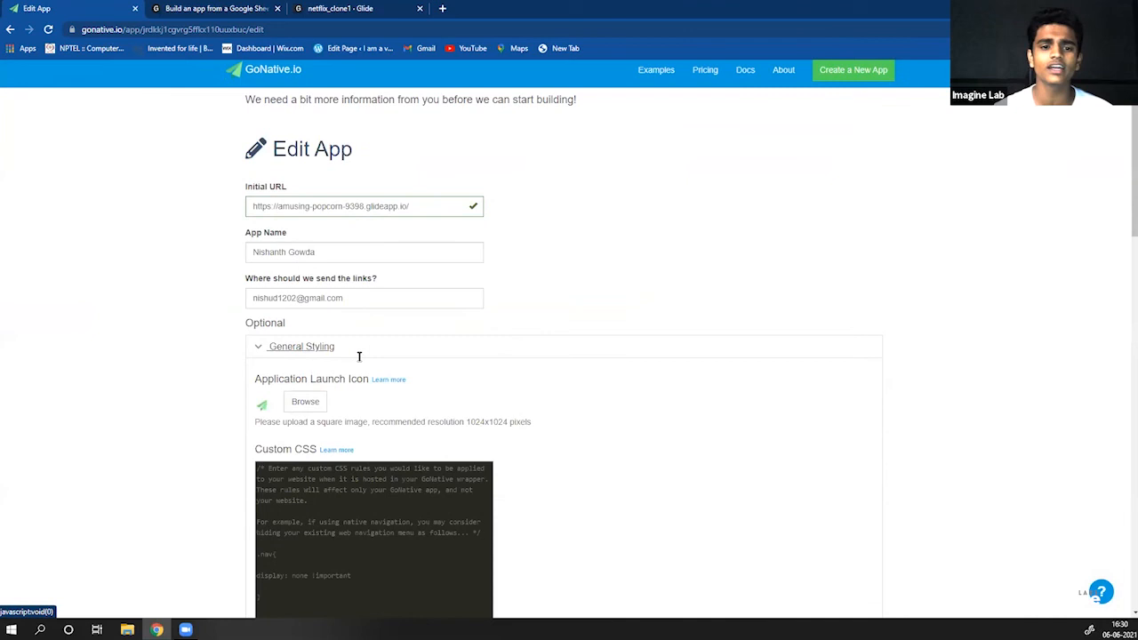
scroll(359, 357, down, 3)
click(305, 134)
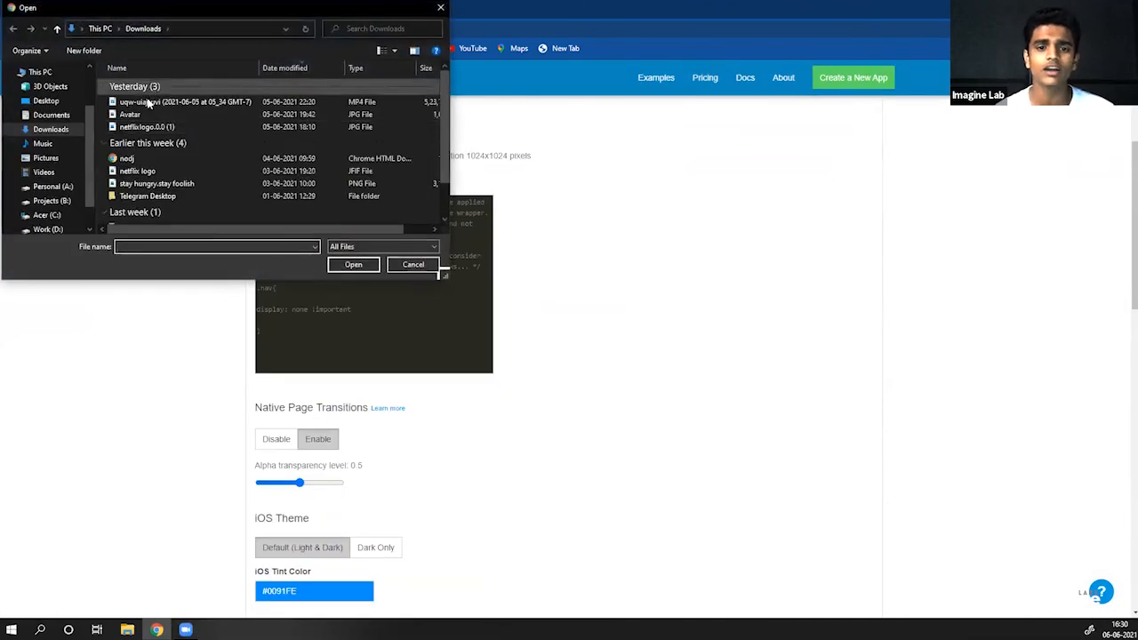
click(147, 127)
click(353, 264)
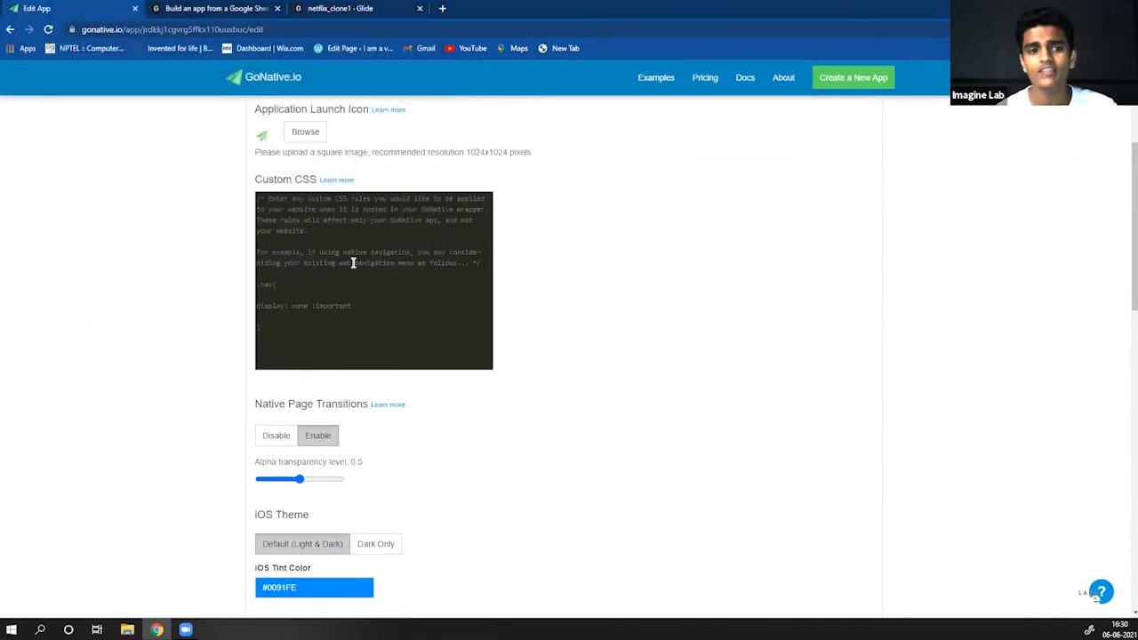
Step: Set the iOS theme to Dark Only and the iOS tint color to black (000000)
scroll(353, 264, down, 2)
scroll(370, 246, up, 1)
scroll(377, 257, down, 2)
click(380, 314)
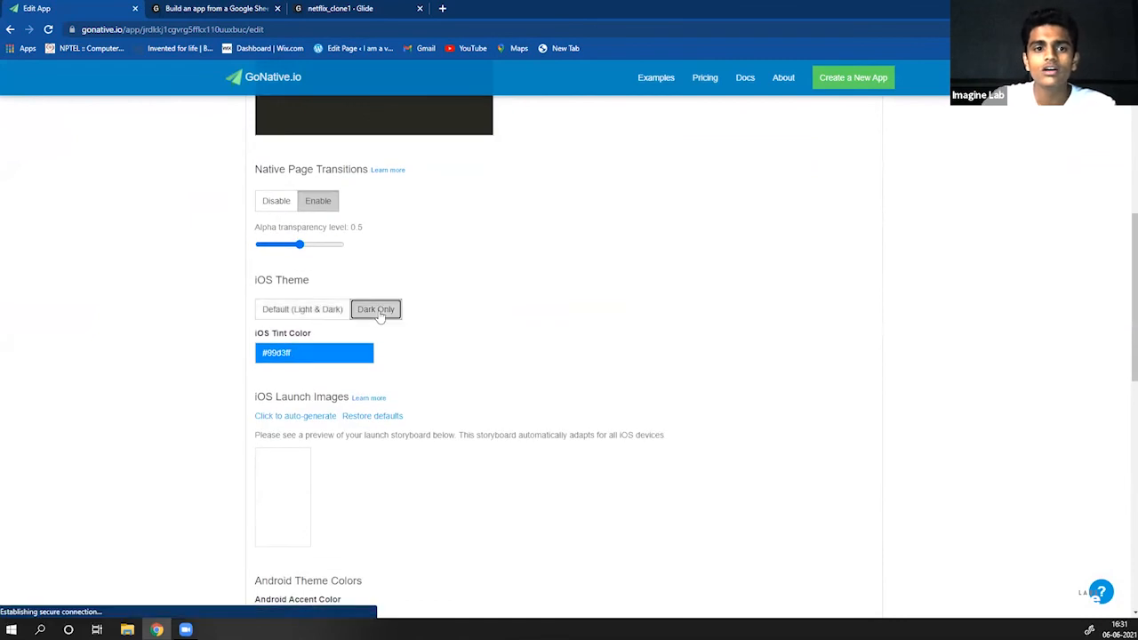
scroll(380, 317, down, 1)
click(333, 296)
drag(385, 326, 390, 386)
click(425, 361)
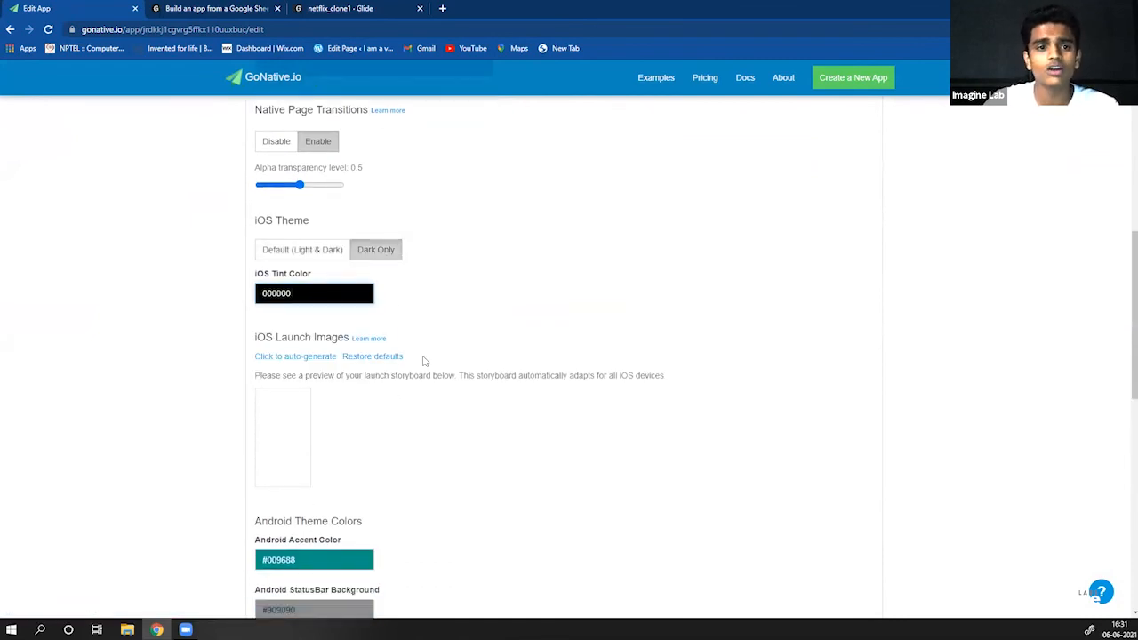
Step: Auto-generate the iOS launch images from the app icon on a black (000000) background
click(295, 357)
scroll(426, 327, down, 1)
click(396, 331)
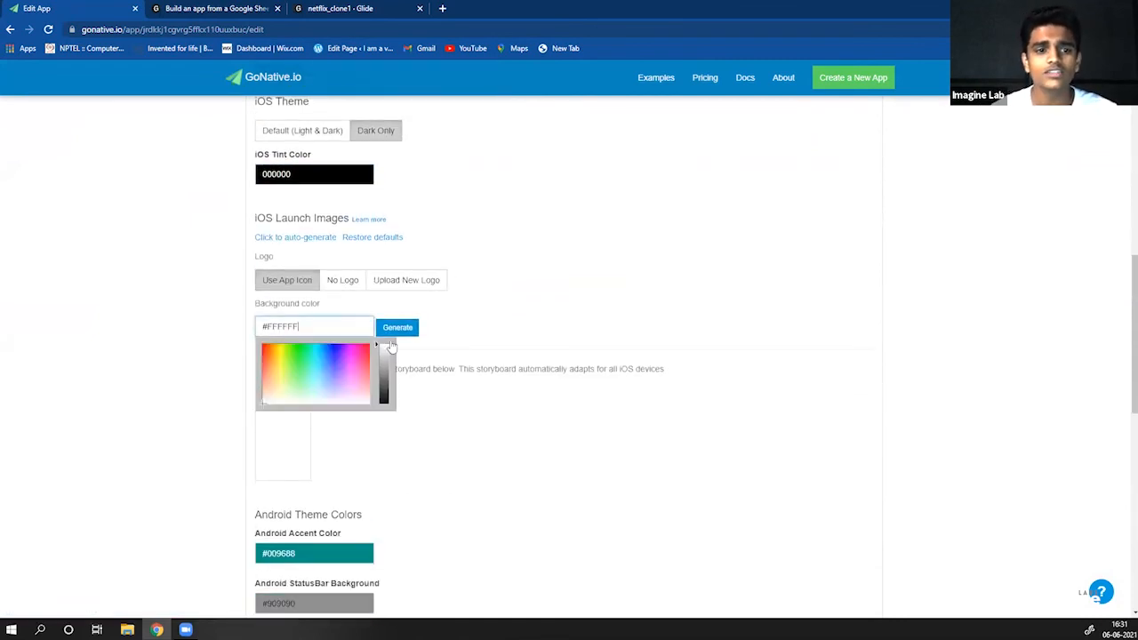
drag(390, 345, 386, 408)
click(398, 328)
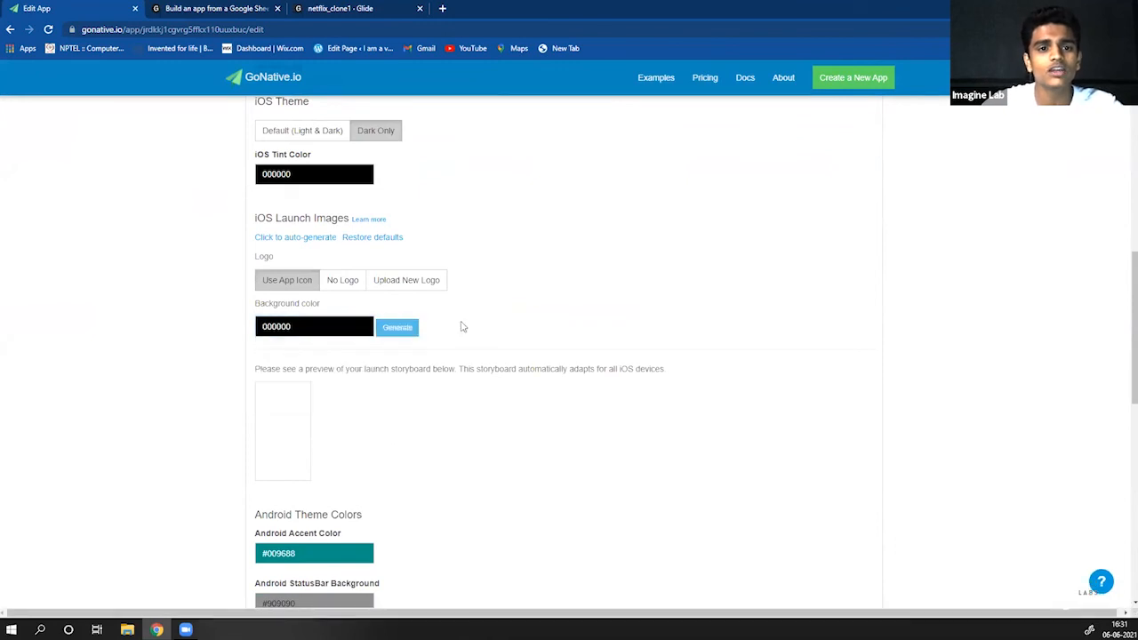
Step: Set both the Android accent color and the Android status bar background to black (000000)
scroll(311, 356, down, 3)
click(324, 311)
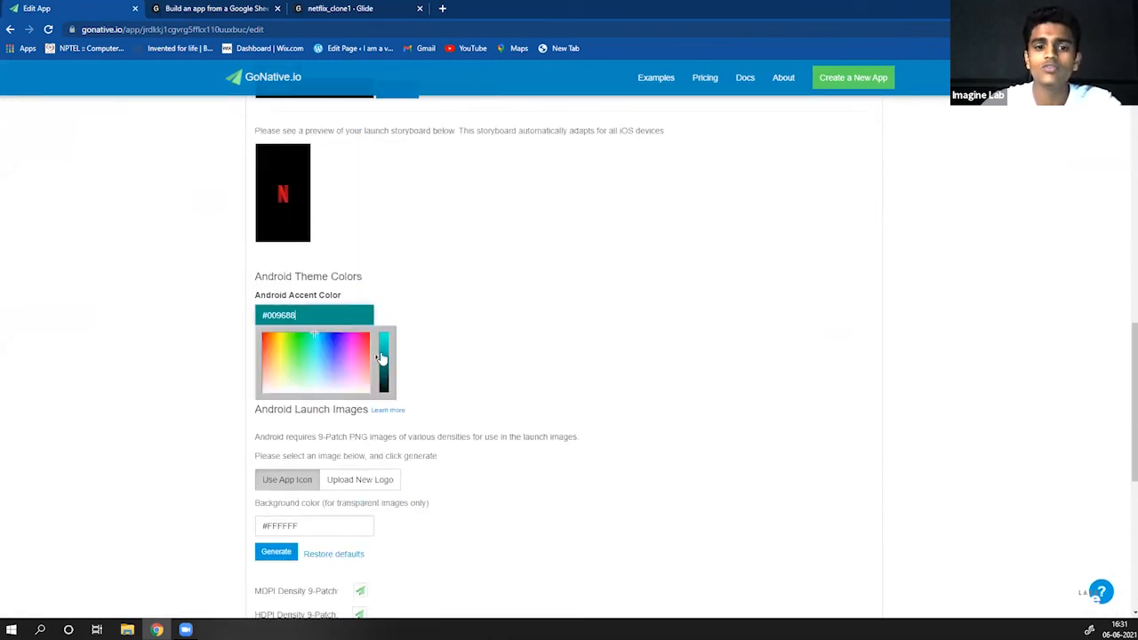
drag(382, 357, 387, 447)
click(457, 364)
click(341, 361)
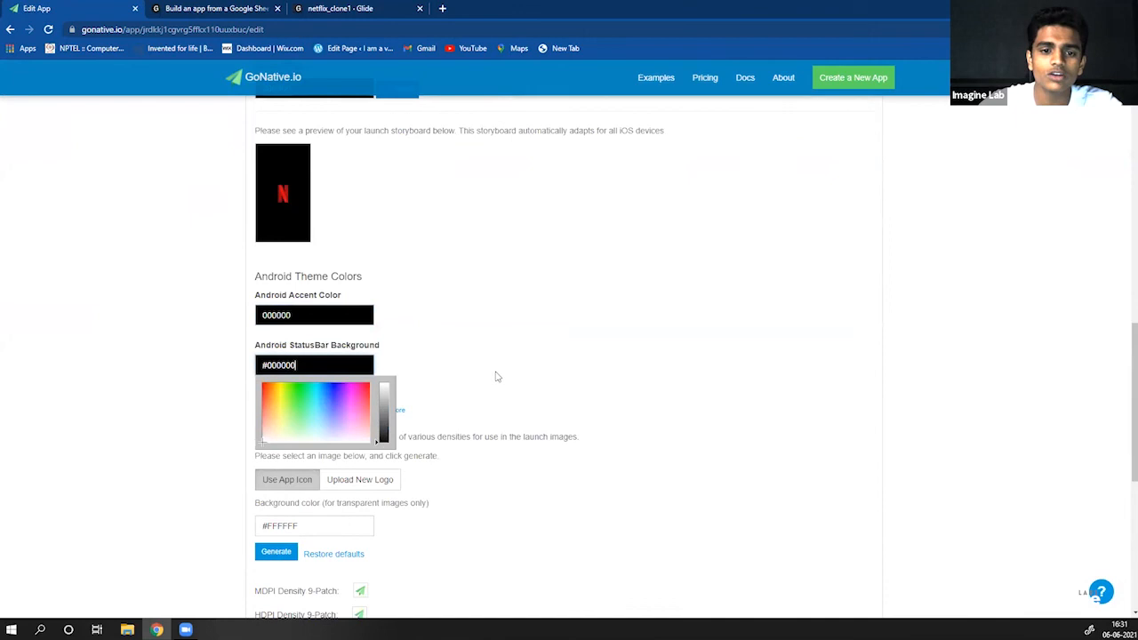
click(498, 376)
Step: Generate the Android launch images from the app icon with a black (000000) background color
scroll(389, 389, down, 1)
click(324, 464)
drag(376, 507, 383, 544)
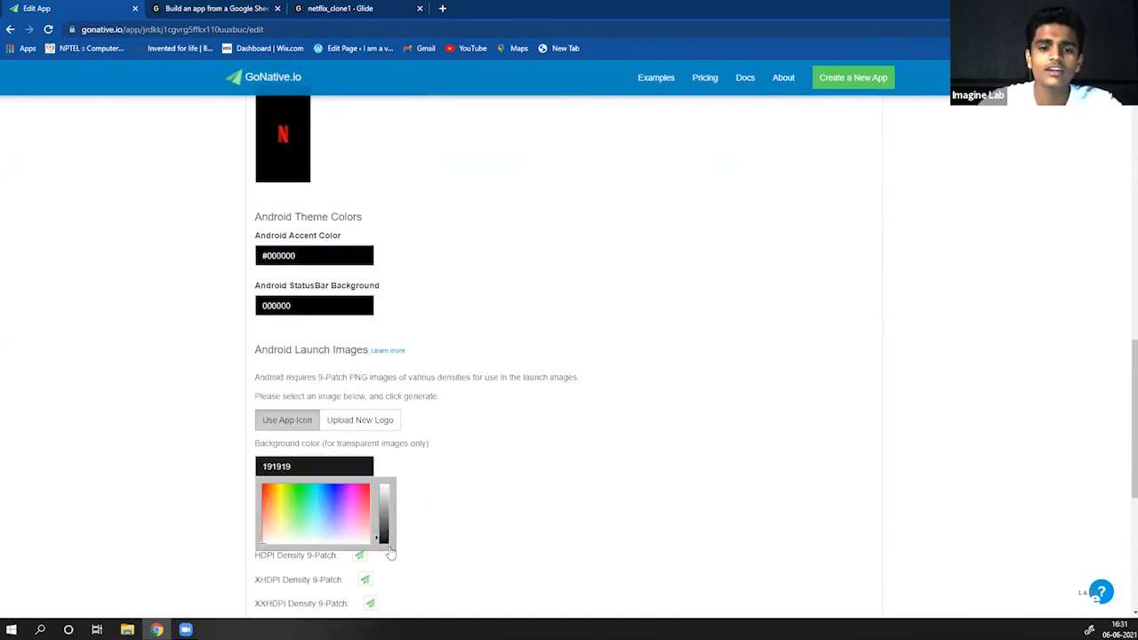
click(483, 439)
scroll(483, 439, down, 2)
click(283, 312)
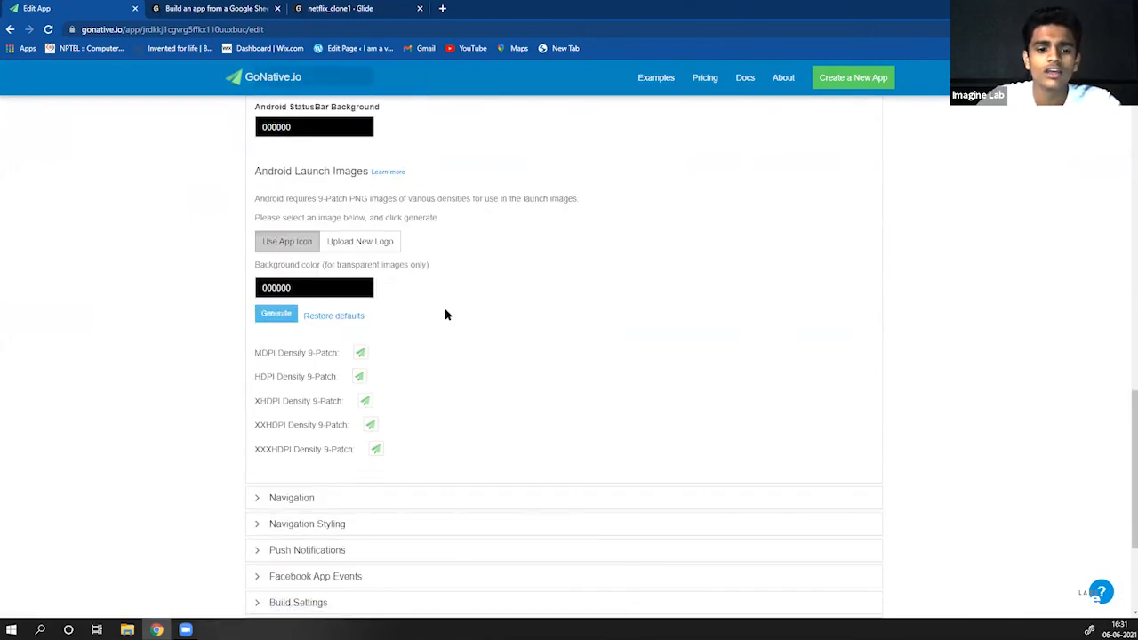